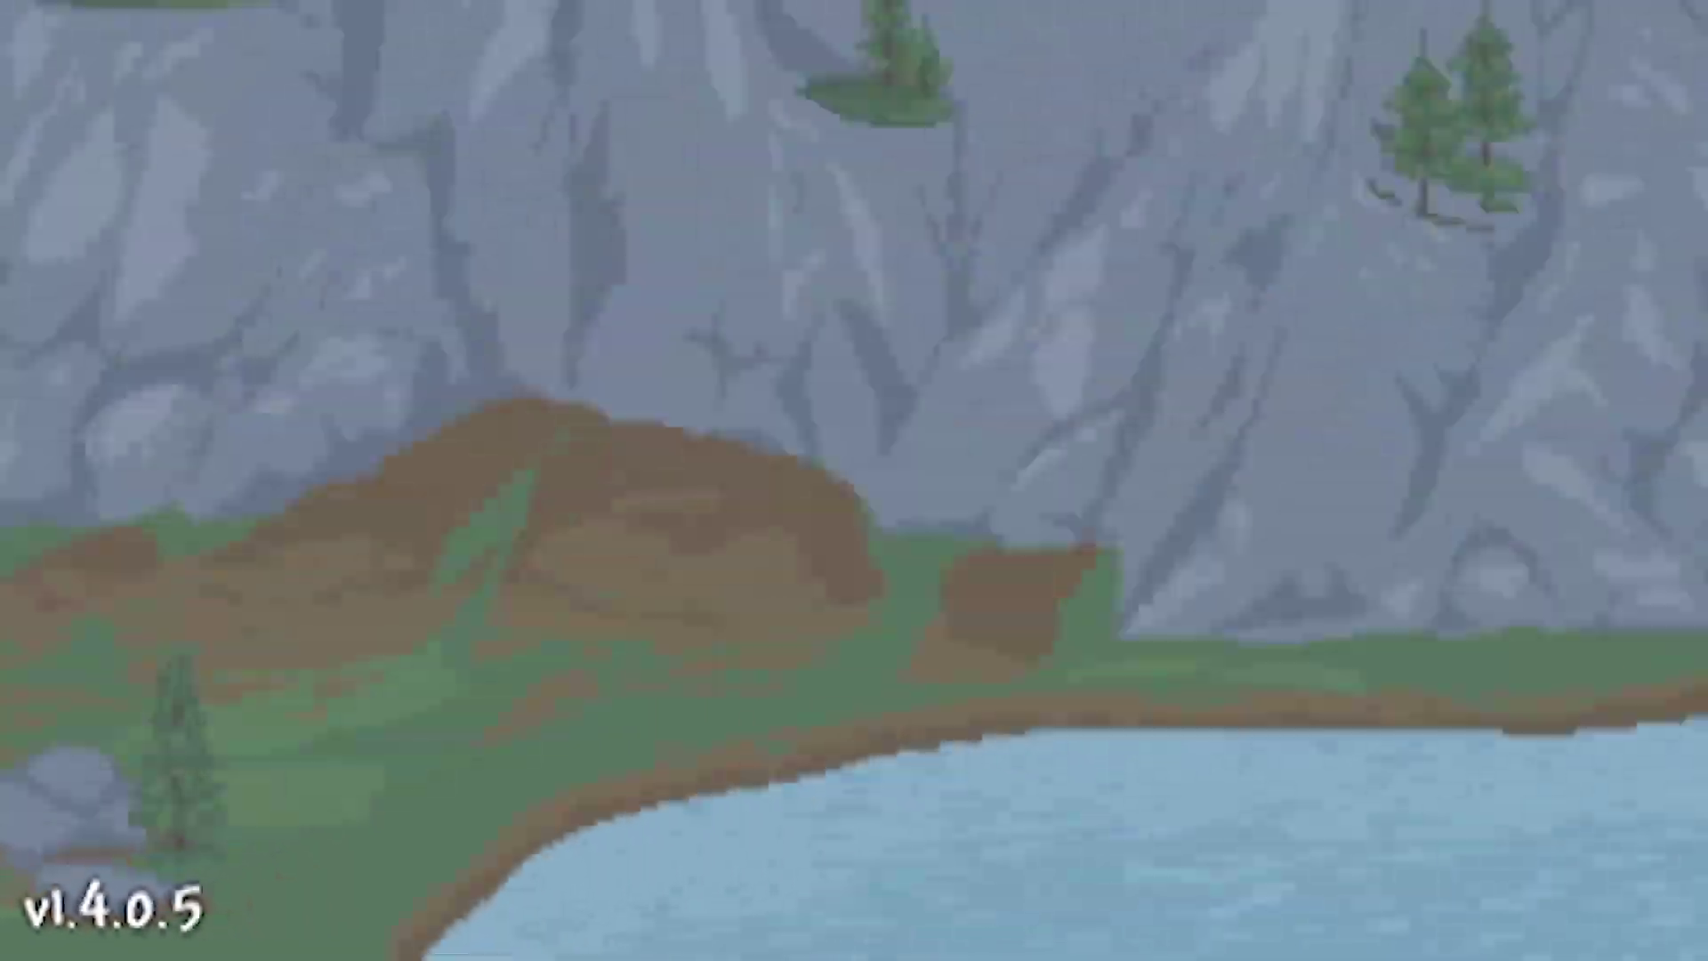
Open the game's resource pack folder from its Texture Packs screen
left_click(836, 489)
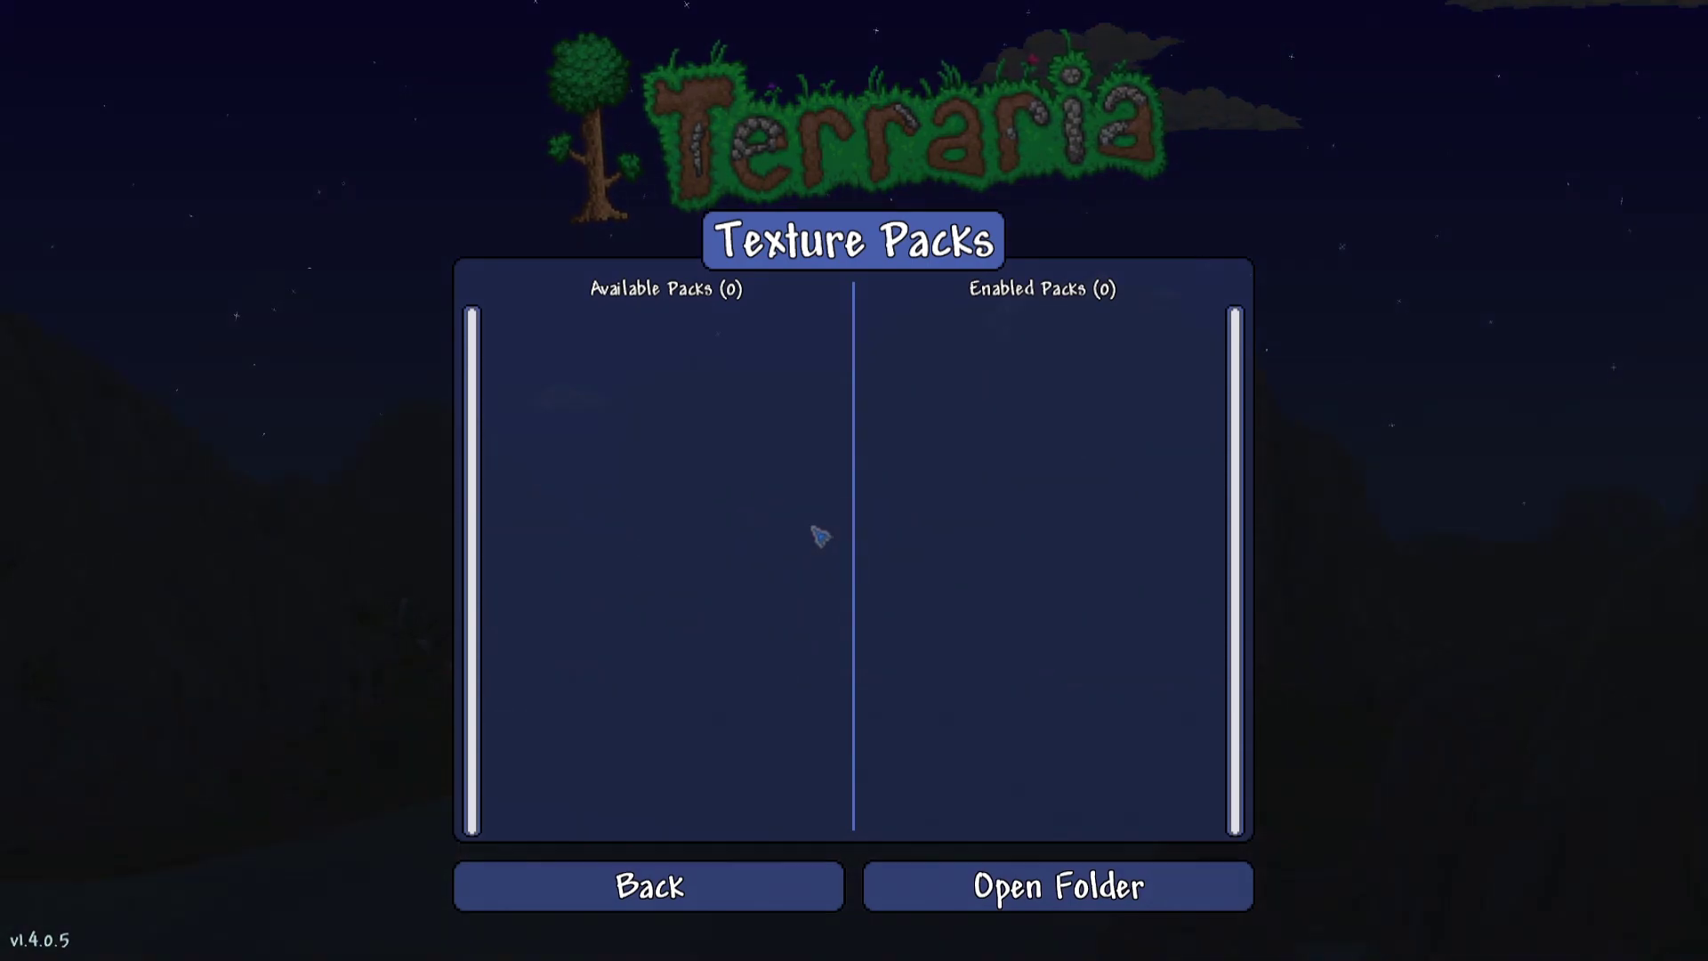
left_click(645, 888)
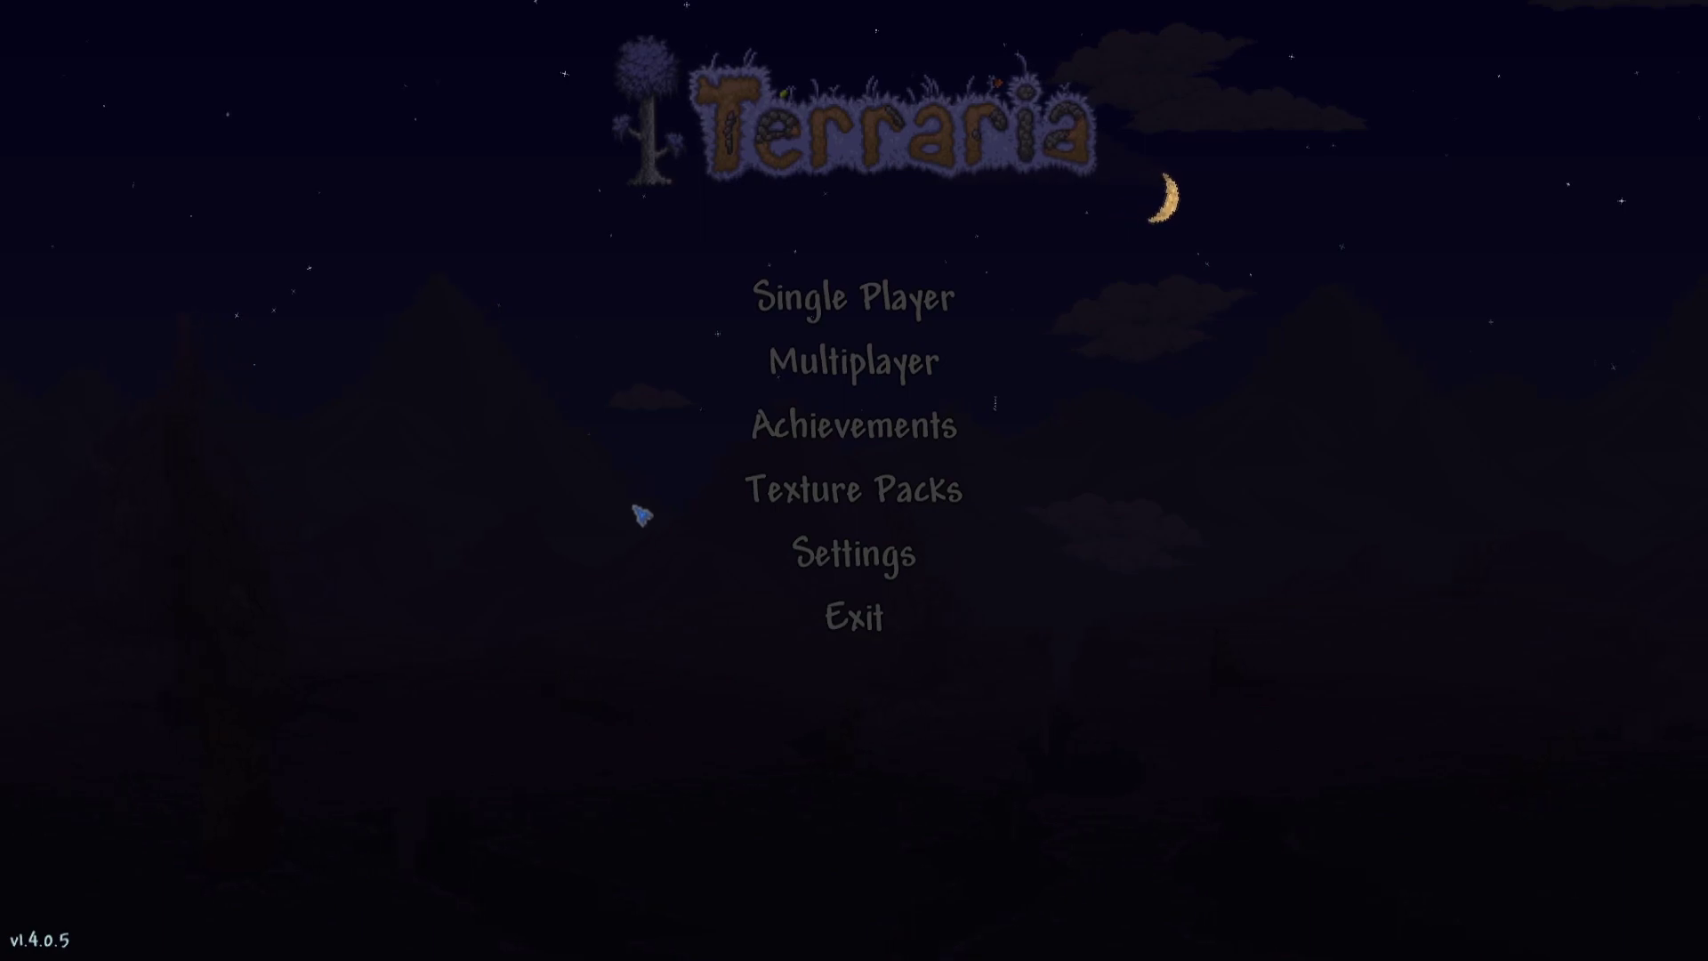
left_click(812, 498)
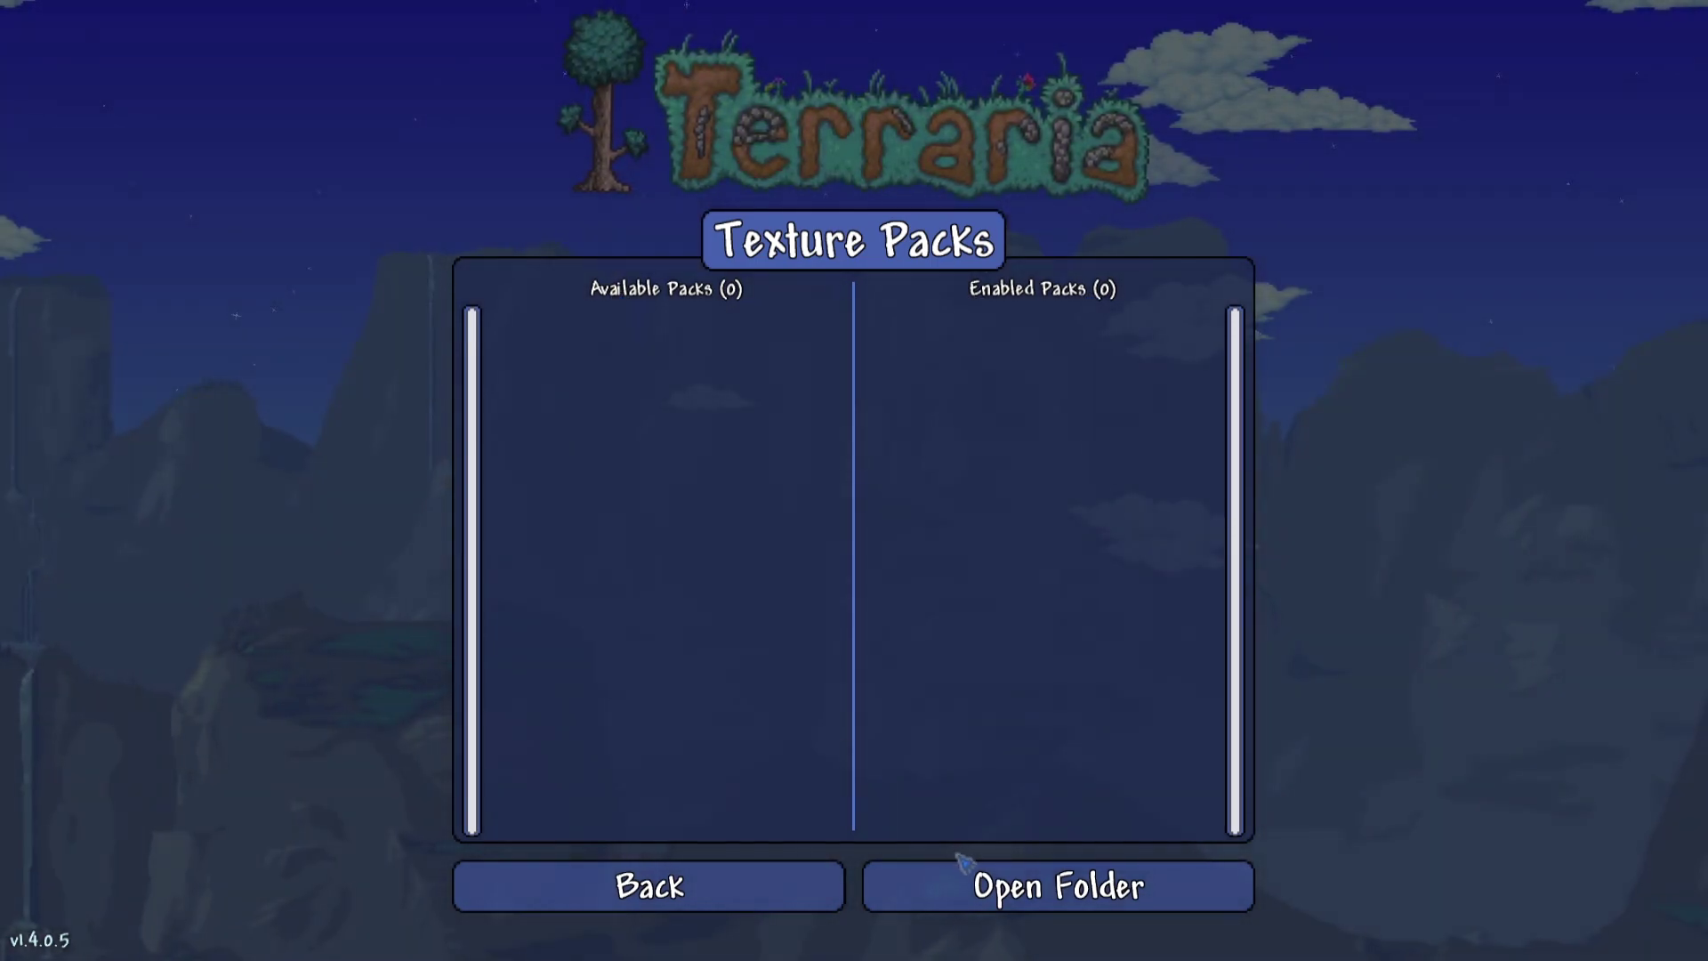
left_click(1059, 886)
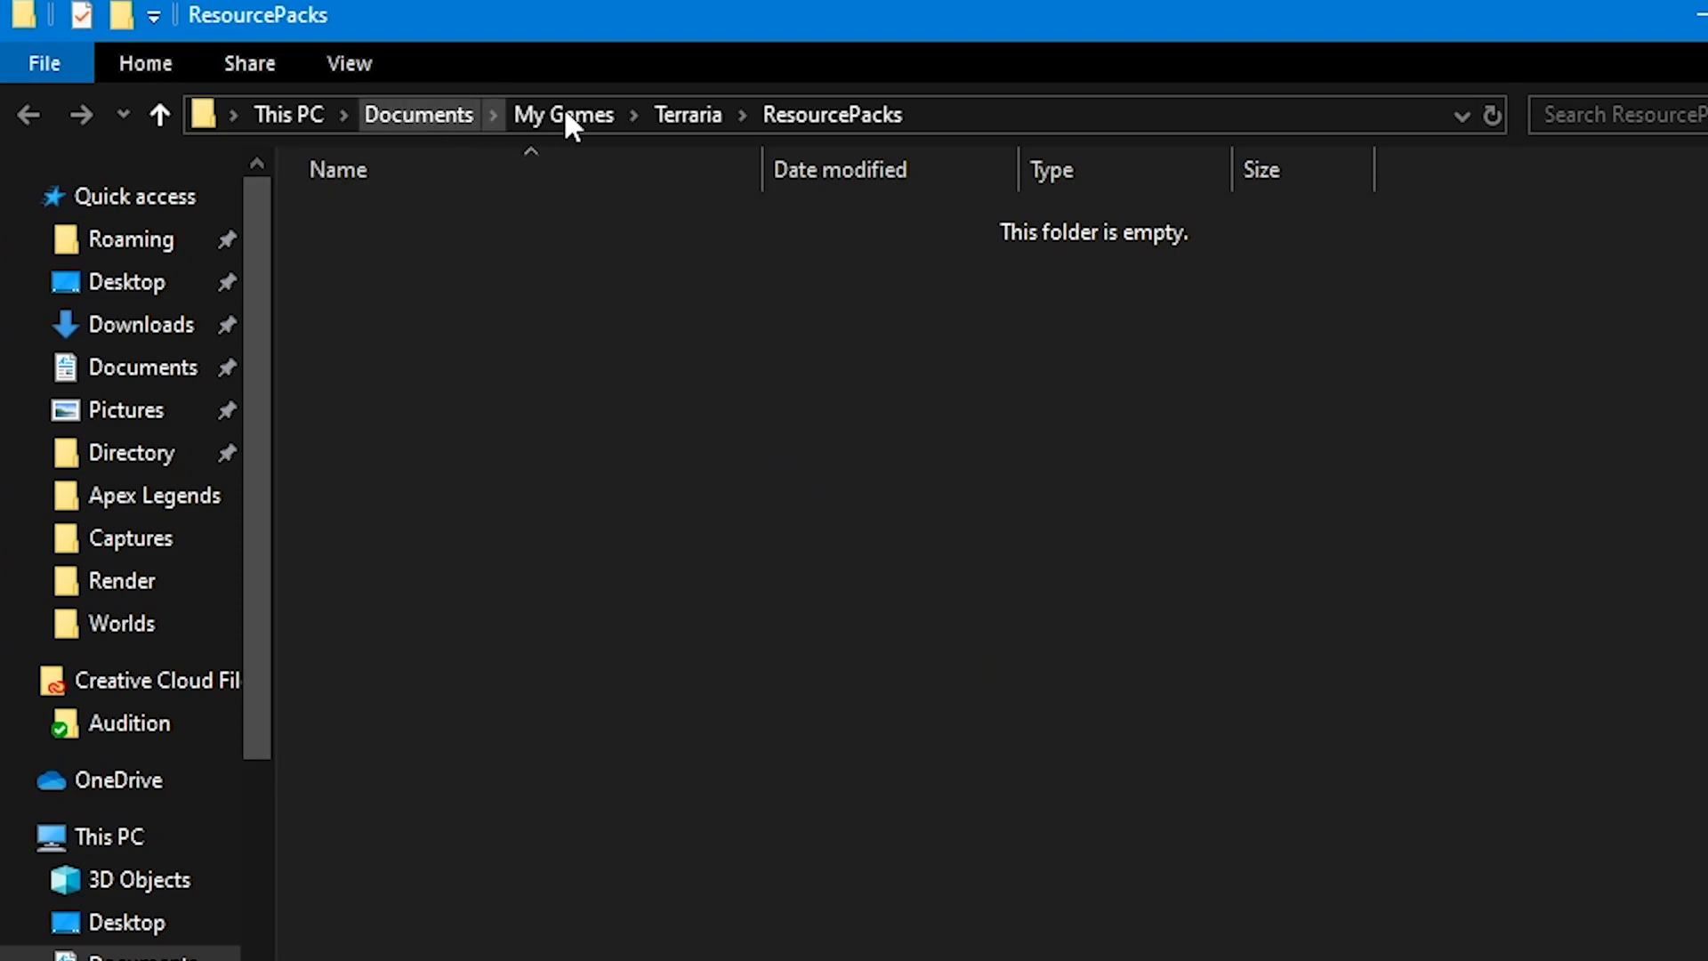
Create a new folder named TerrariaShorts inside the ResourcePacks folder
right_click(741, 412)
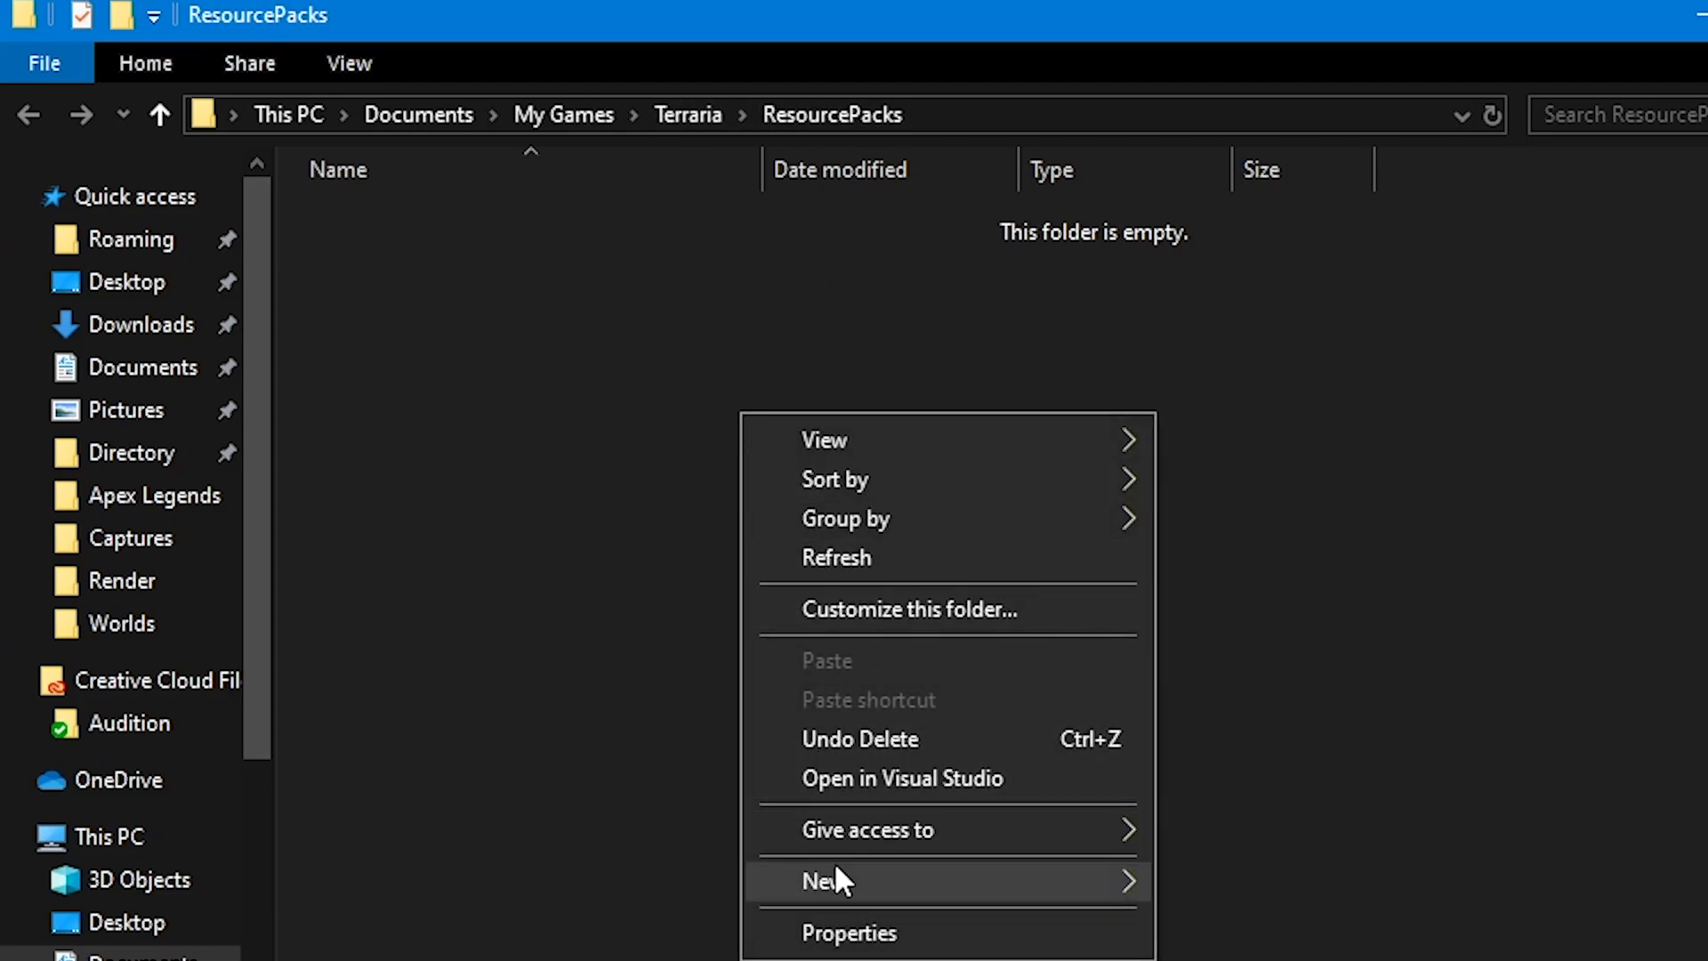
mouse_move(837, 880)
left_click(1237, 884)
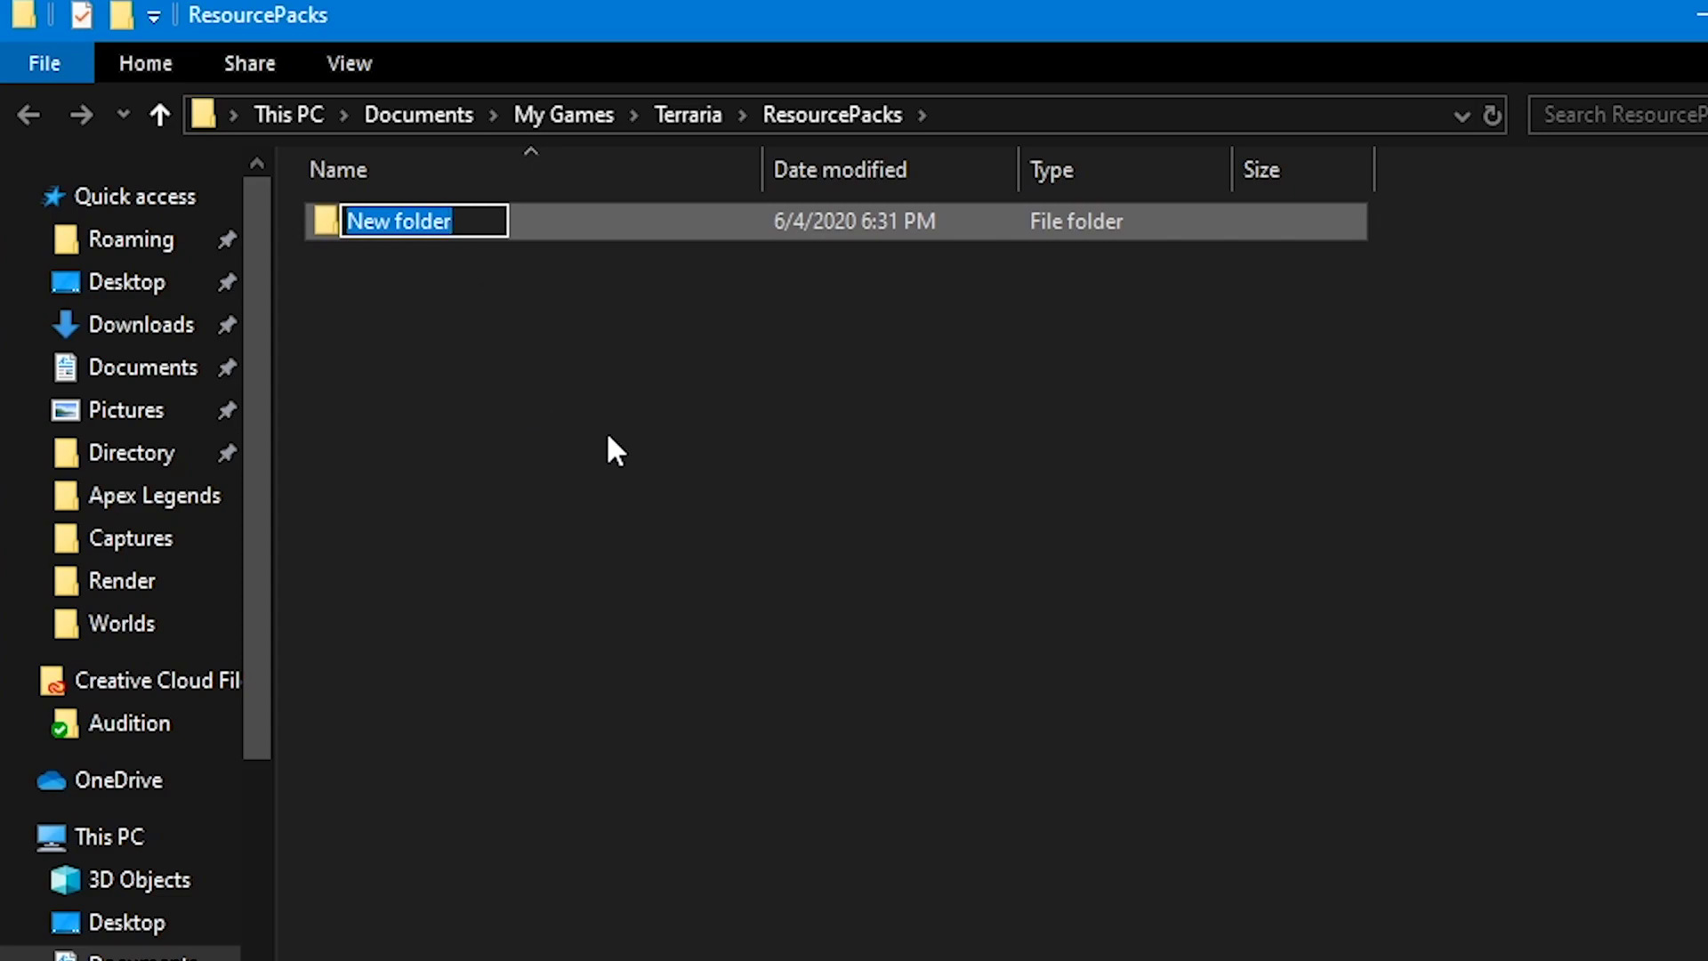
key("BackSpace")
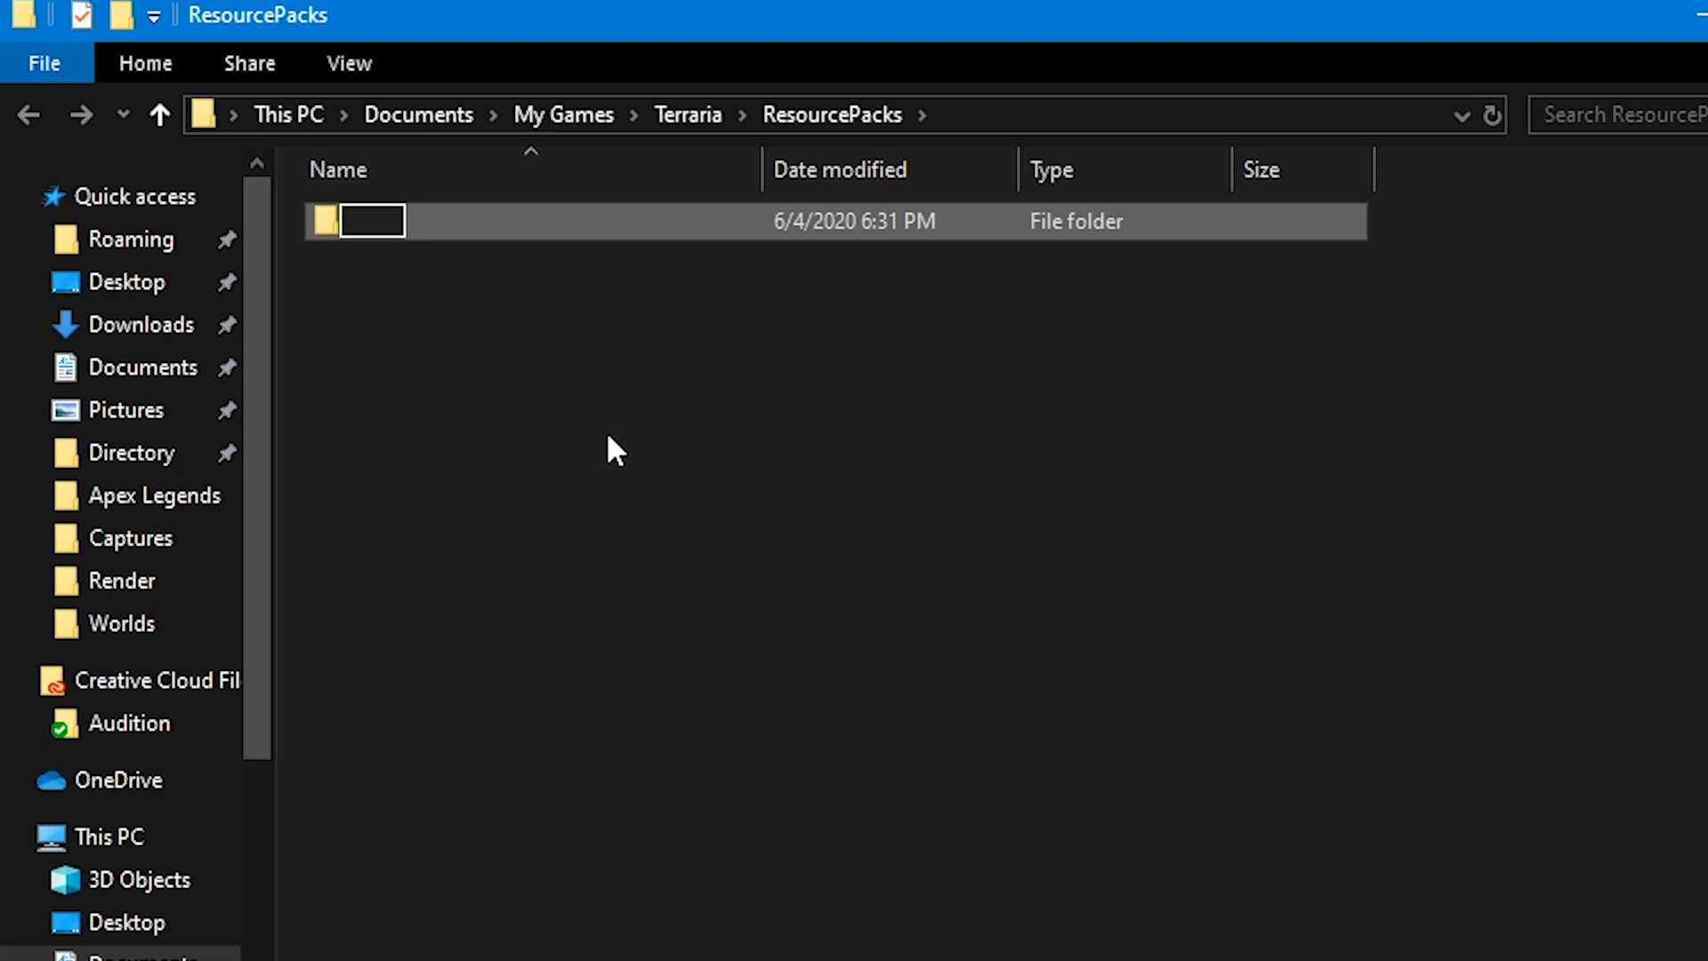
type("Terrar")
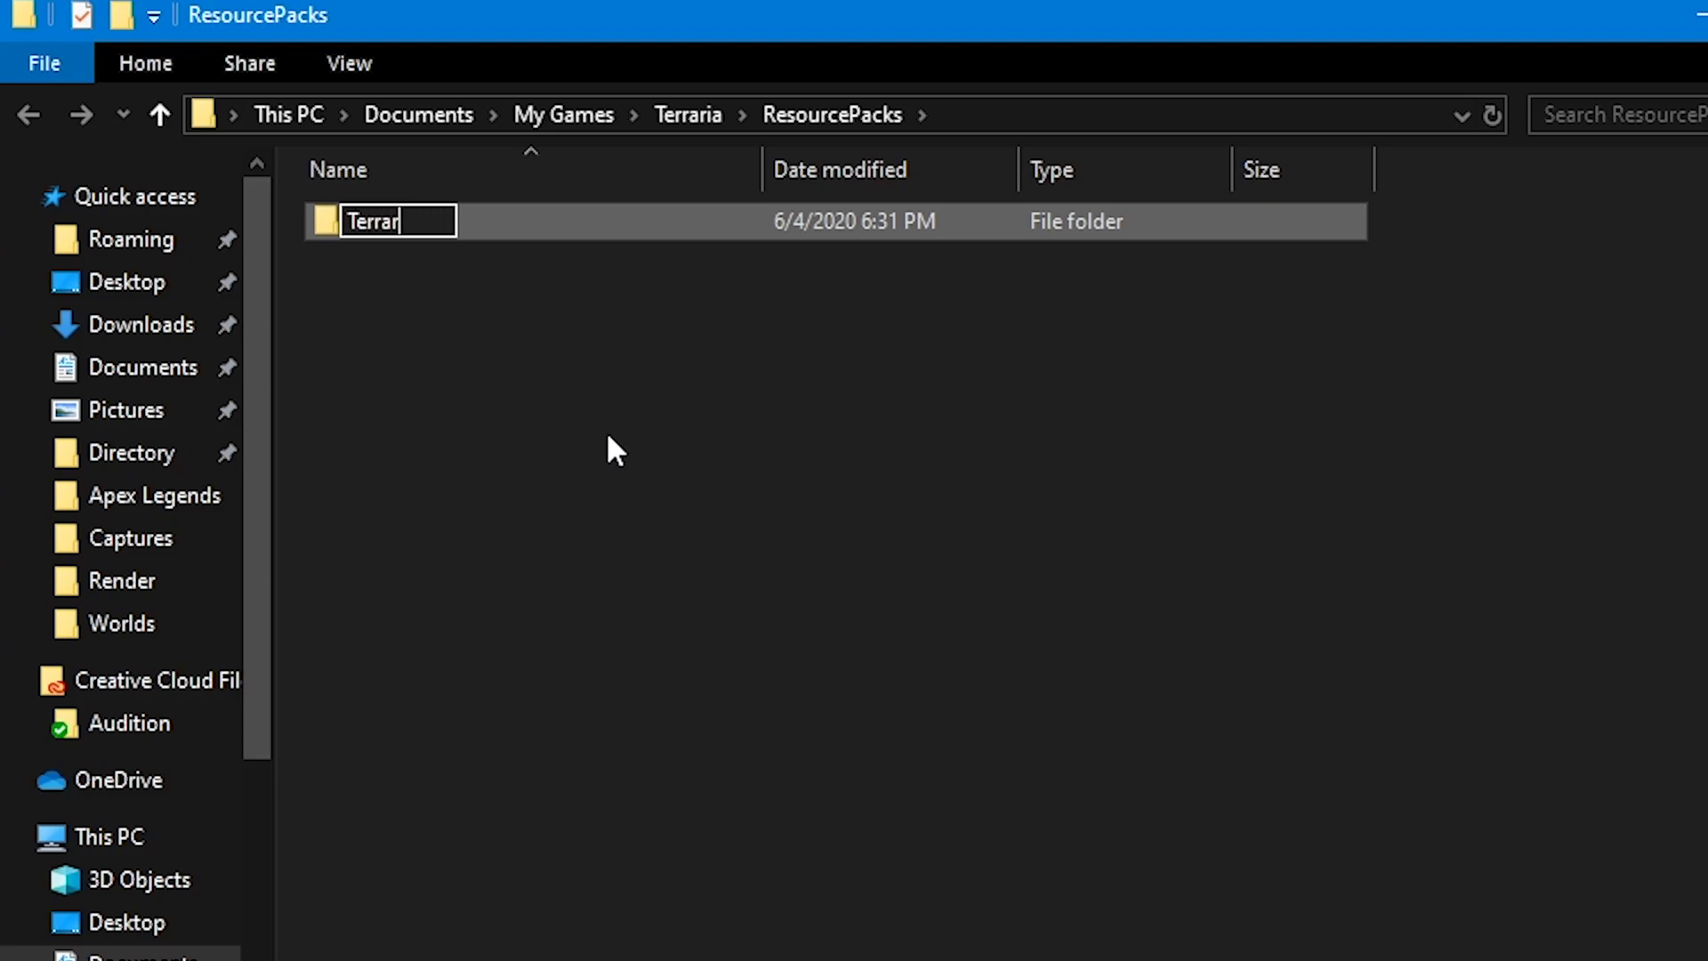
type("iaSho")
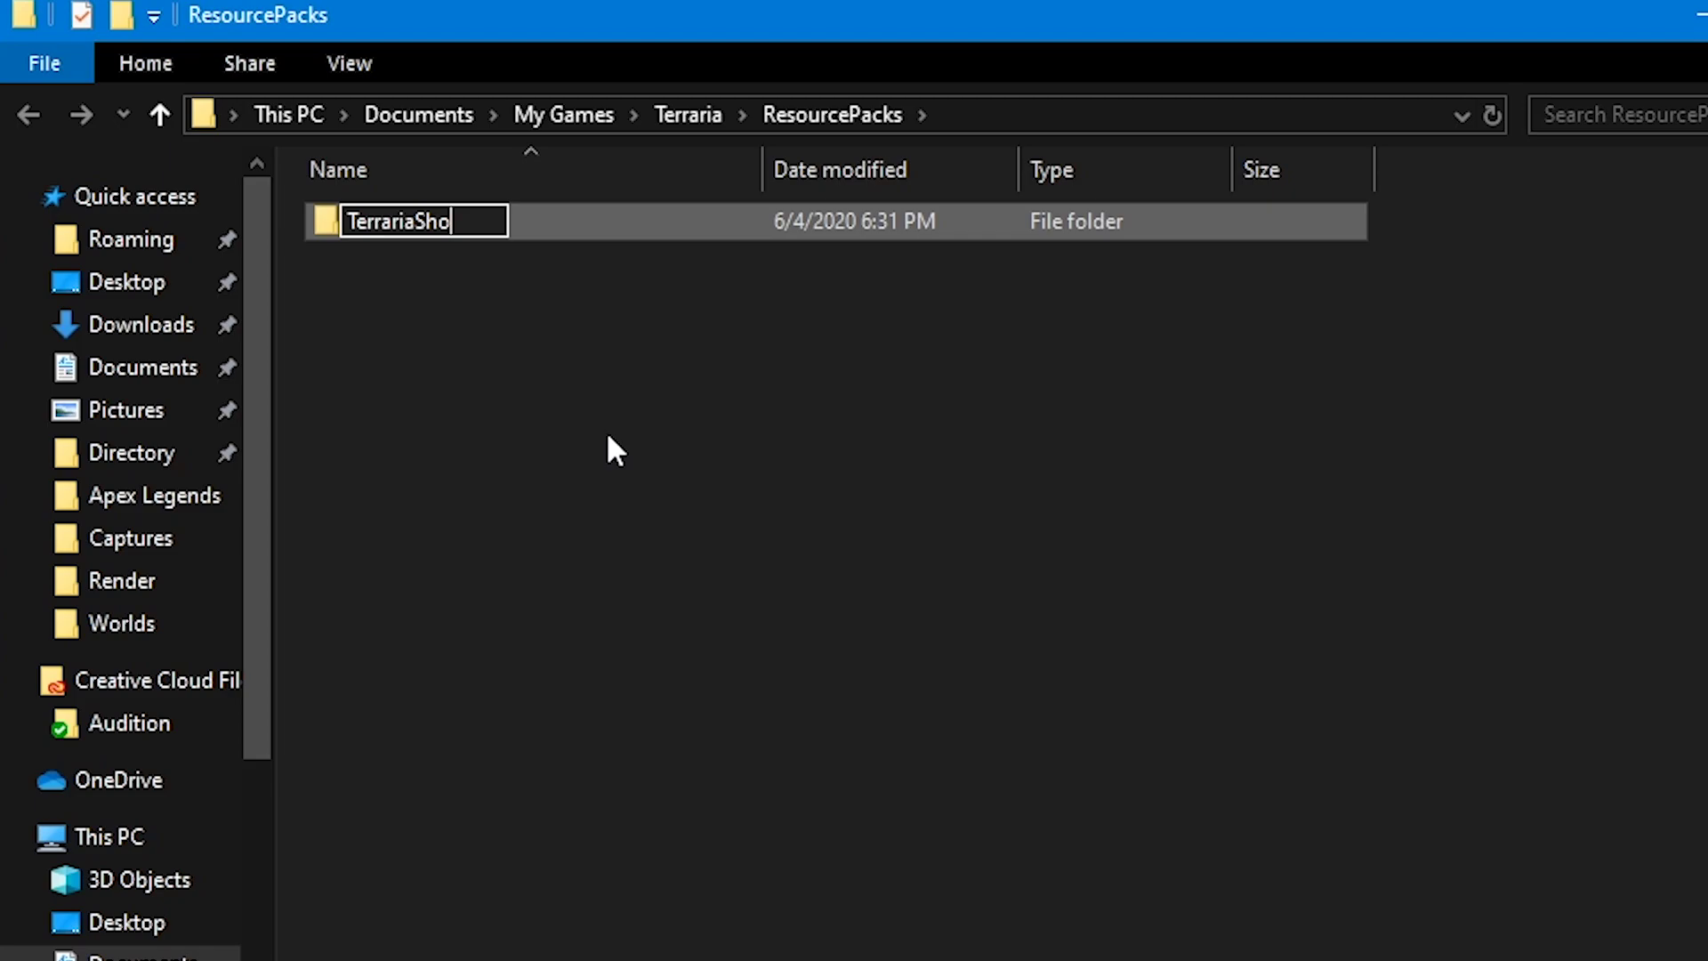
type("rts")
key("Return")
Open the TerrariaShorts folder and create a subfolder named Content in it
double_click(449, 233)
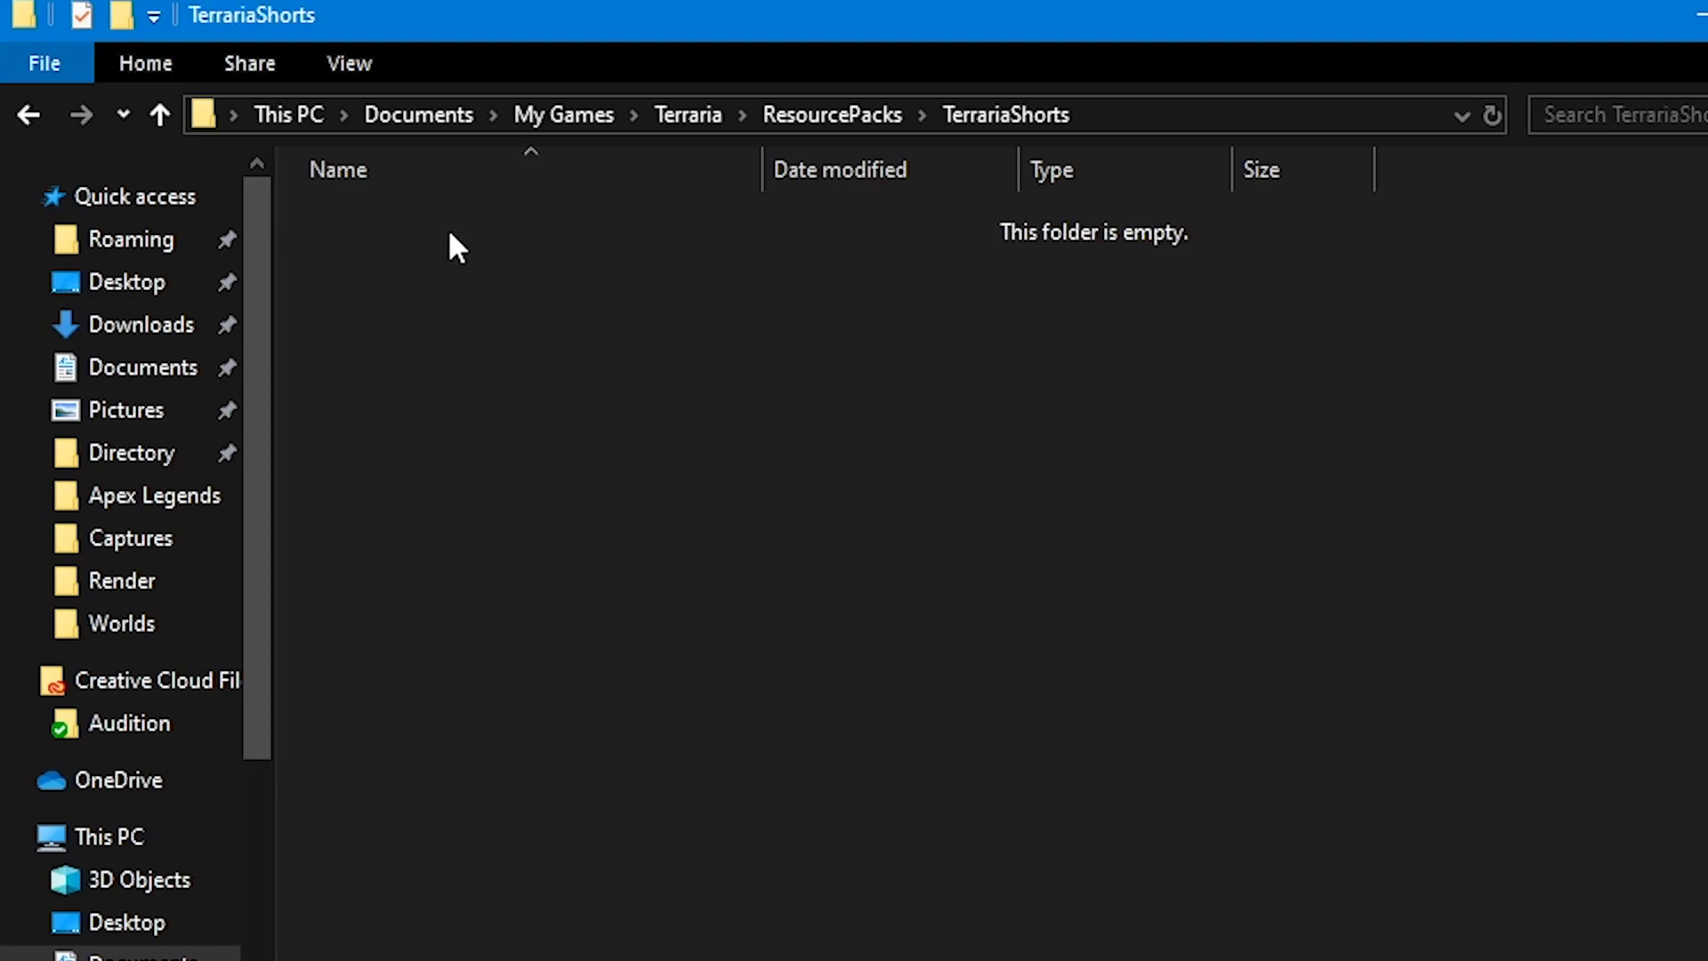
right_click(961, 419)
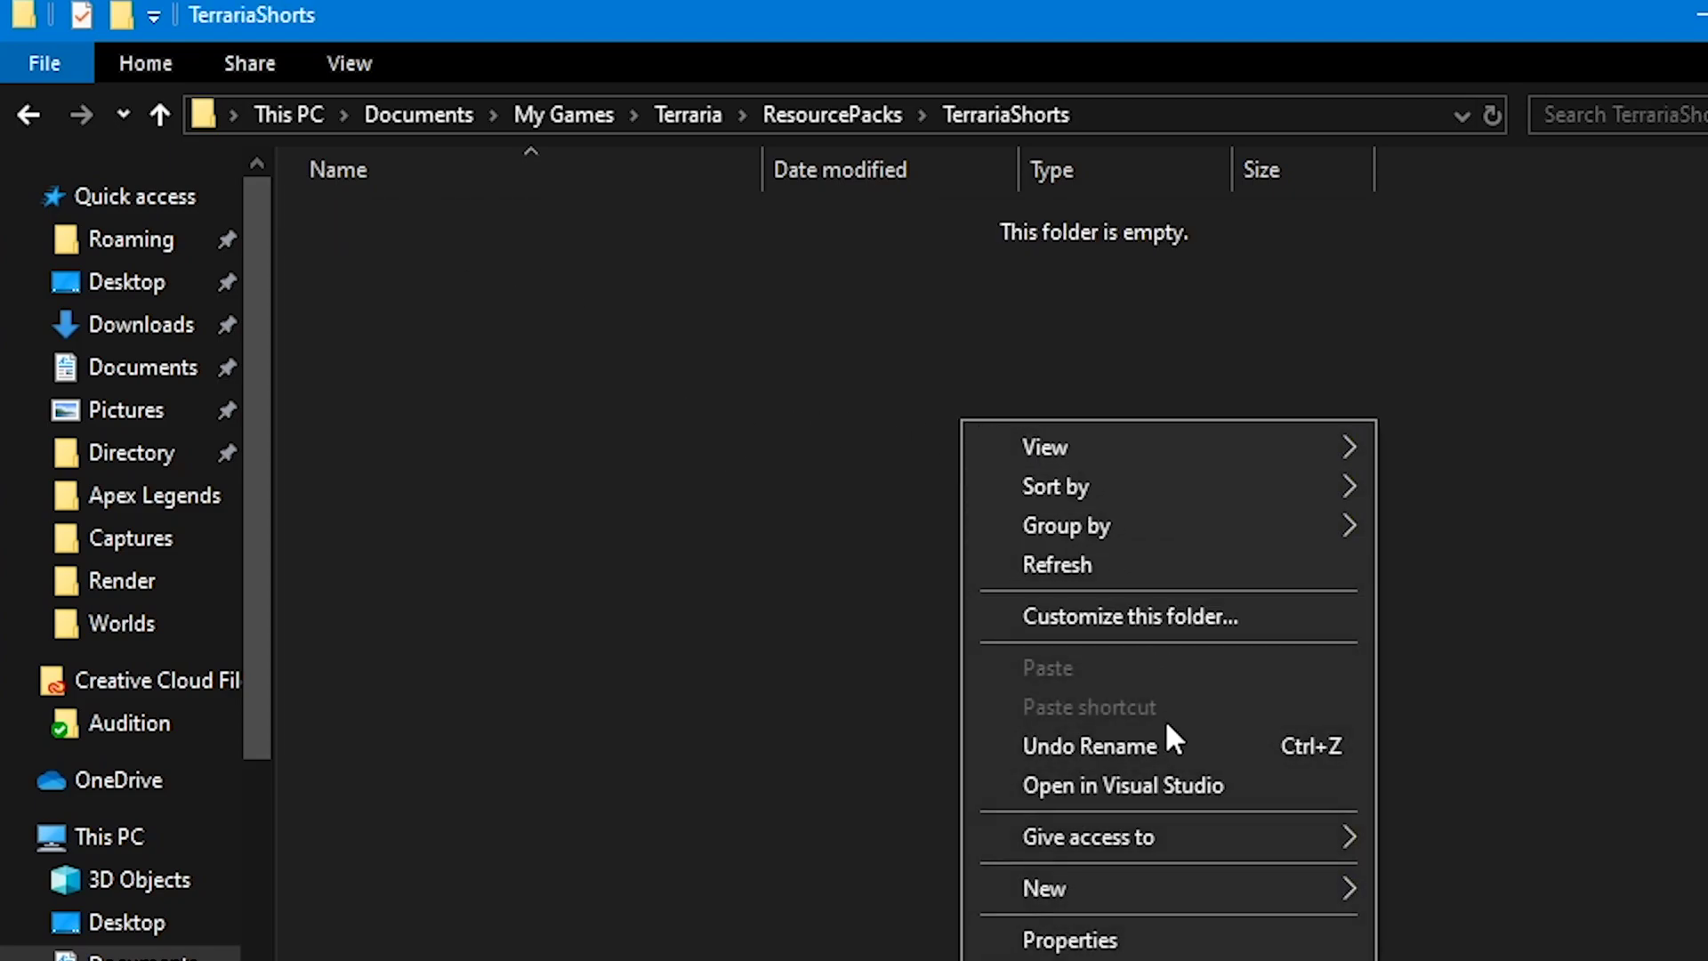
mouse_move(1093, 890)
left_click(1464, 890)
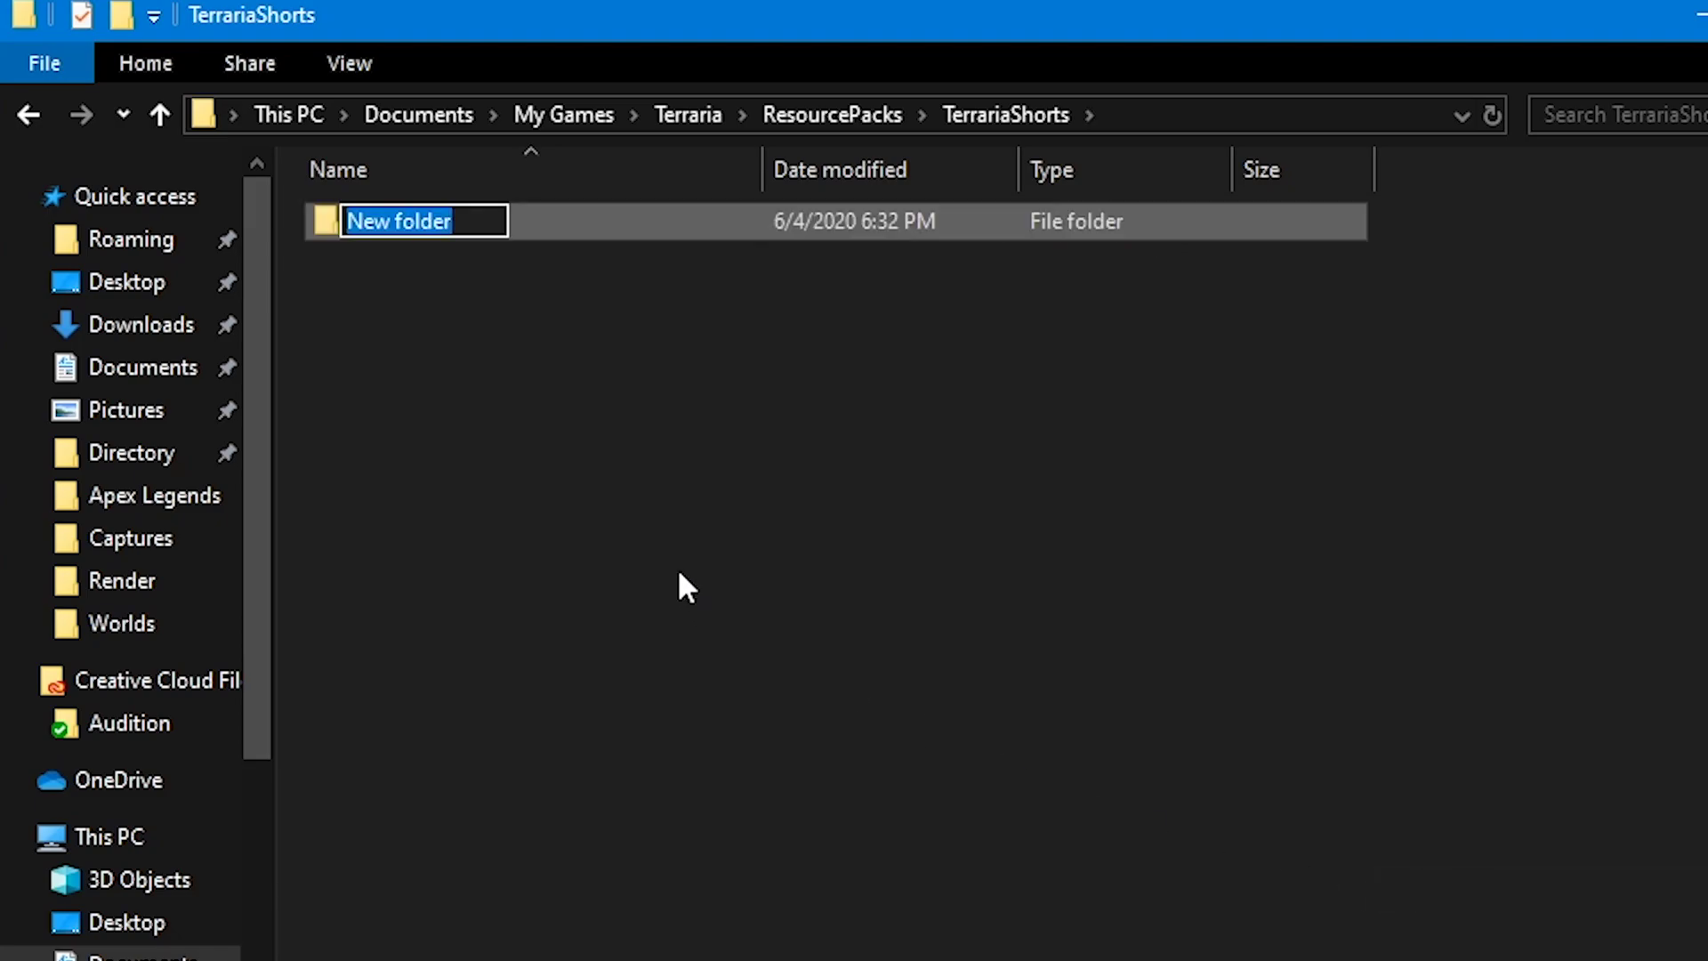
type("Co")
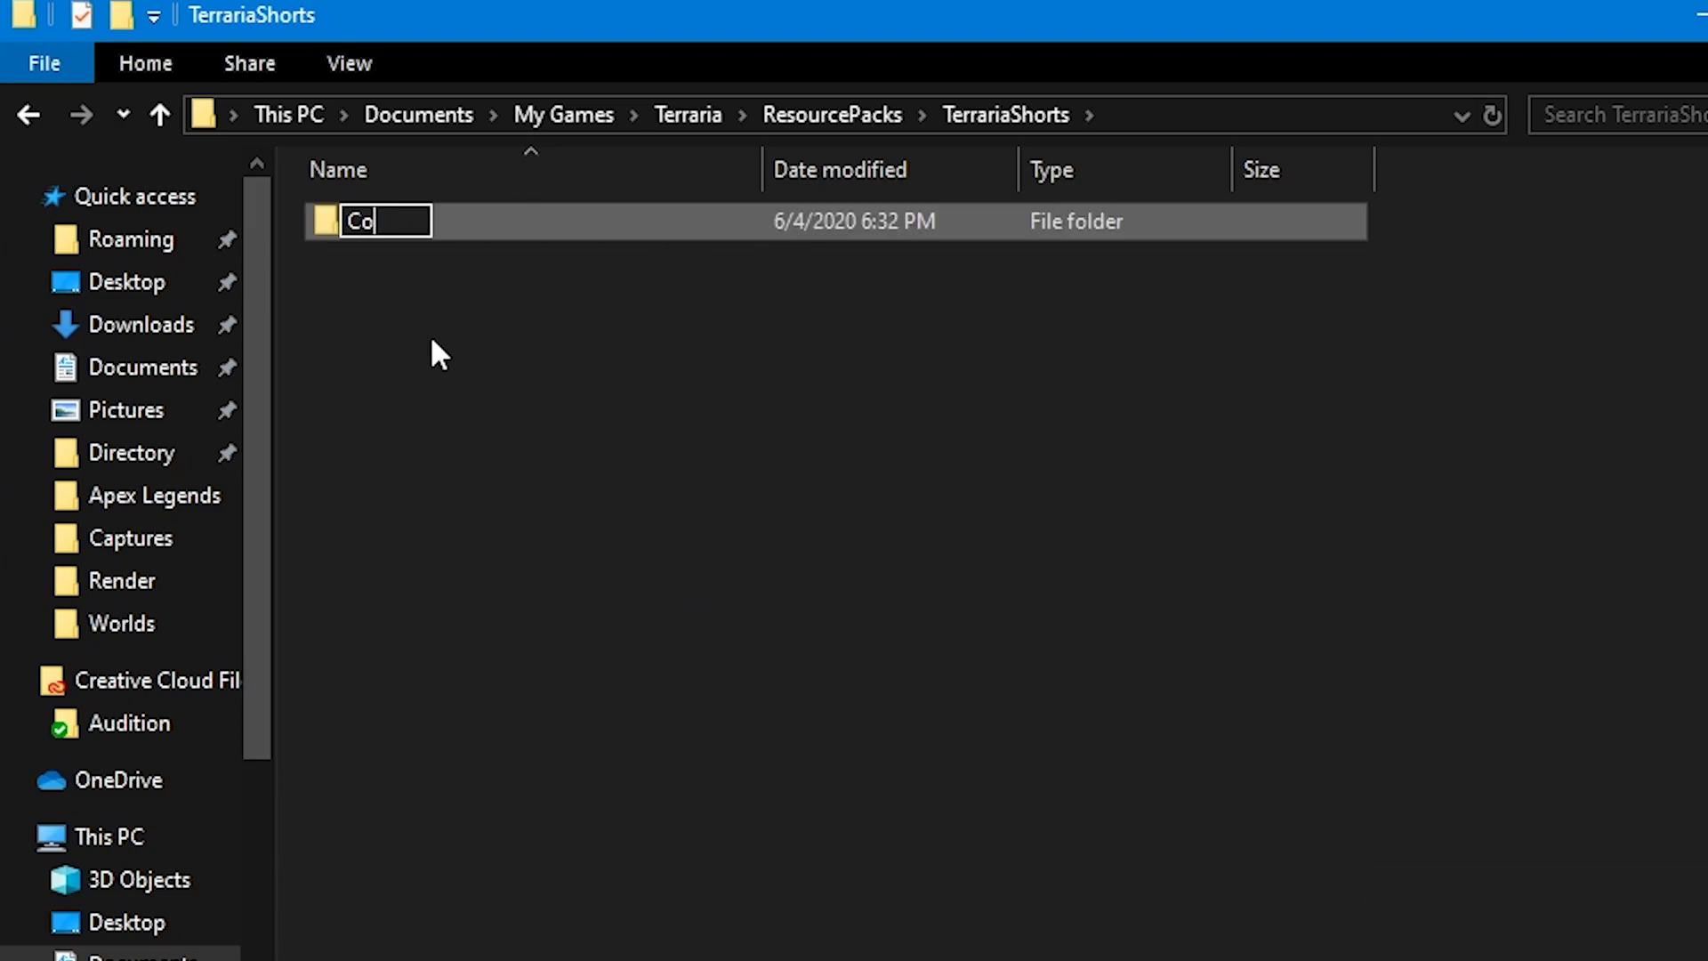
type("ntext")
key("BackSpace")
key("BackSpace")
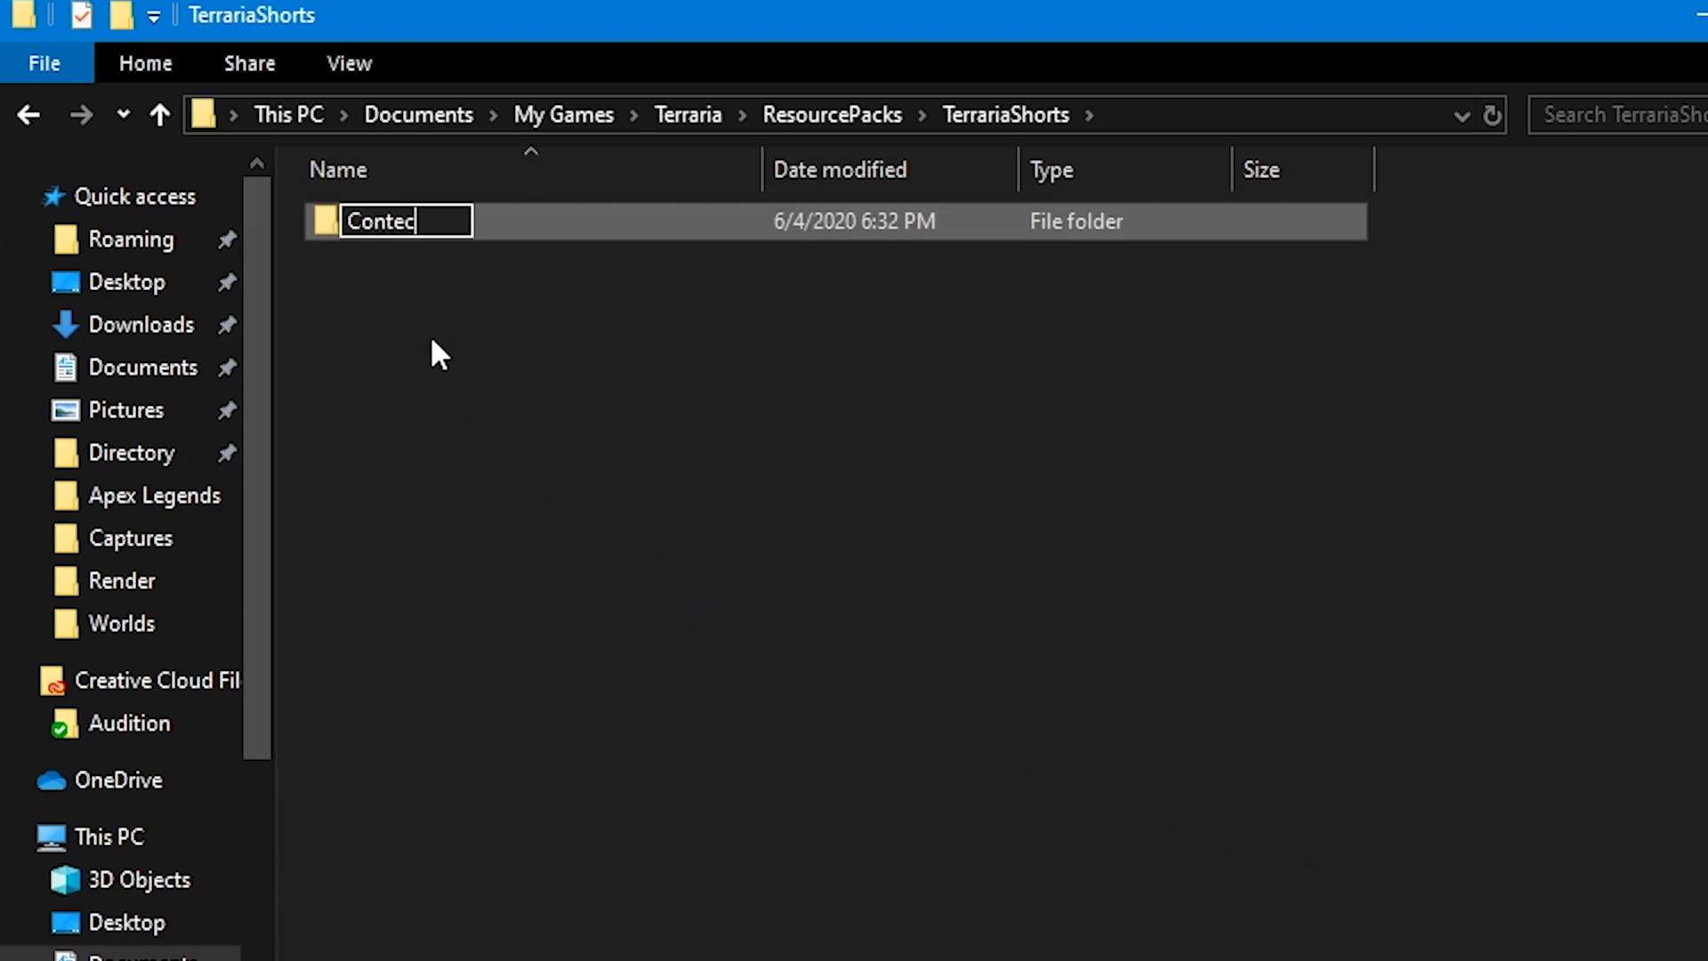
type("nt")
key("Return")
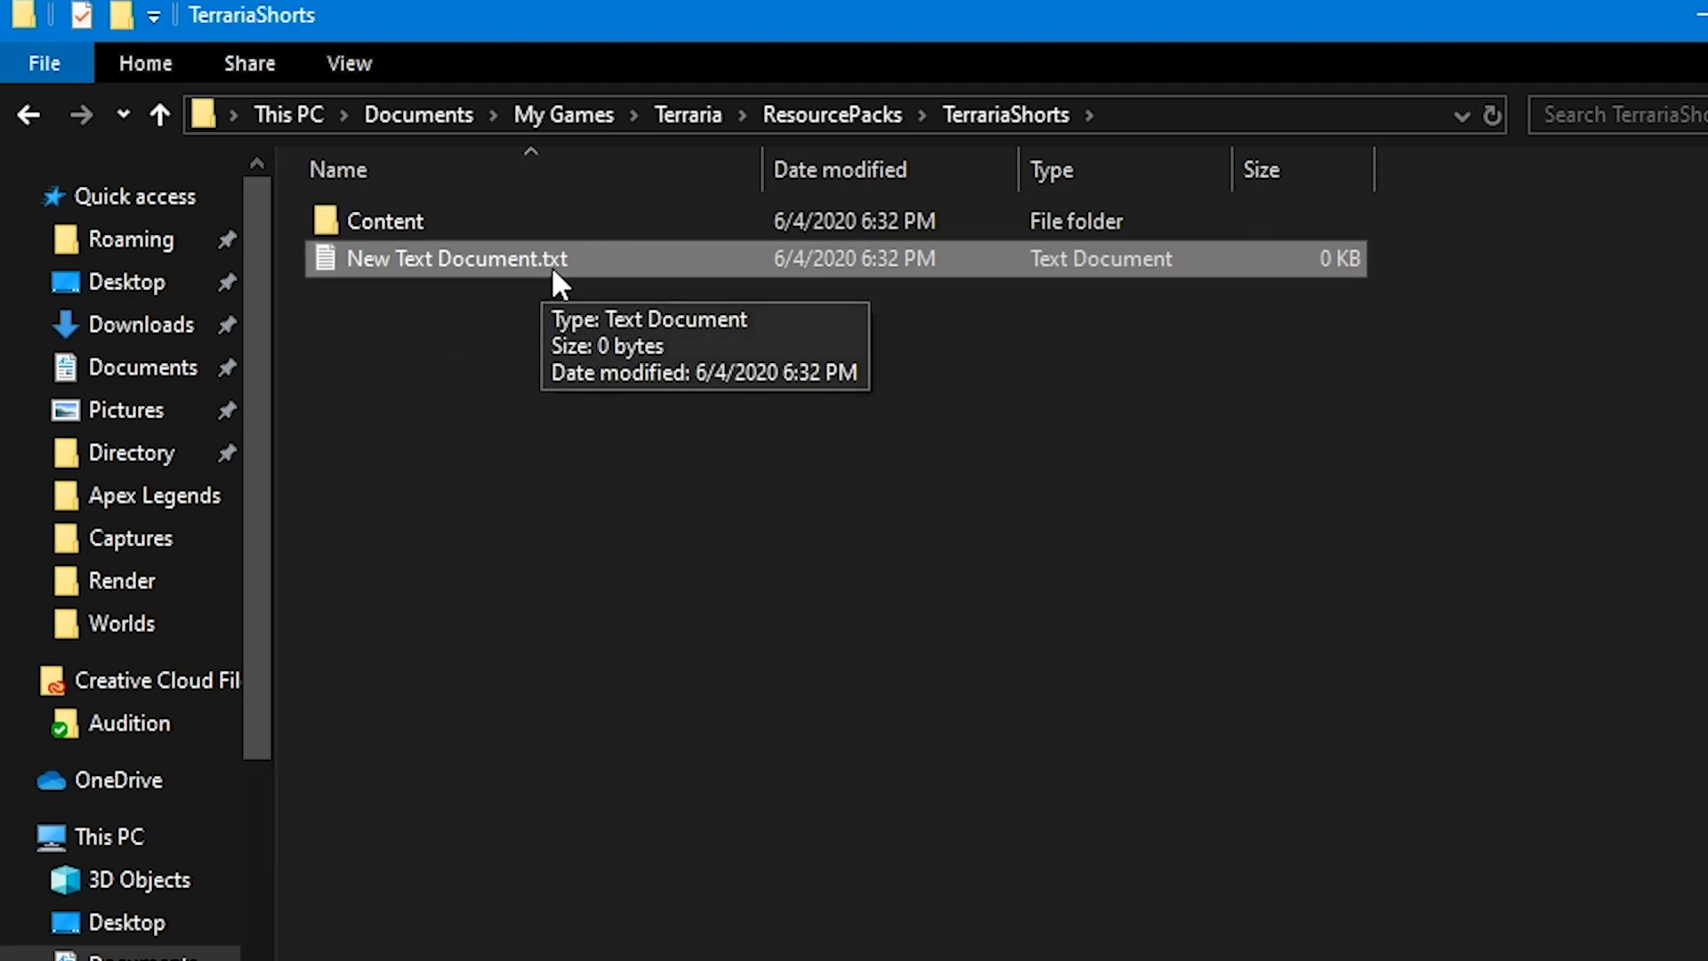
Check that file name extensions are shown, and rename the new text document to pack.json, accepting the extension change
left_click(350, 63)
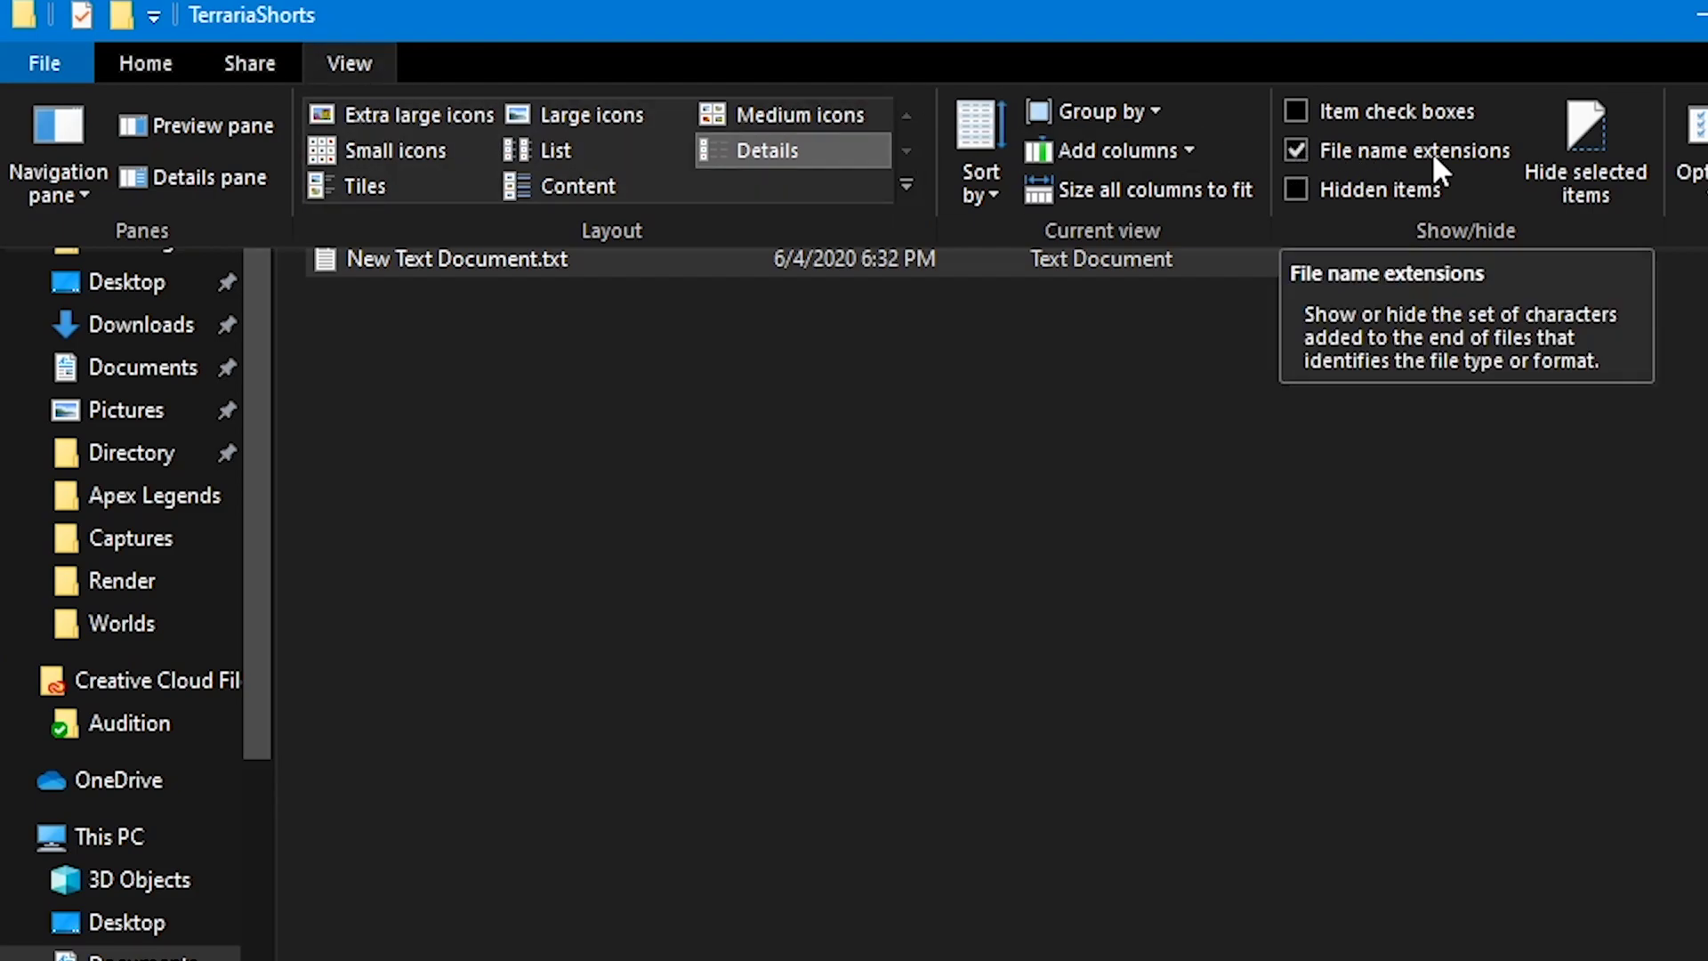
left_click(566, 272)
right_click(539, 258)
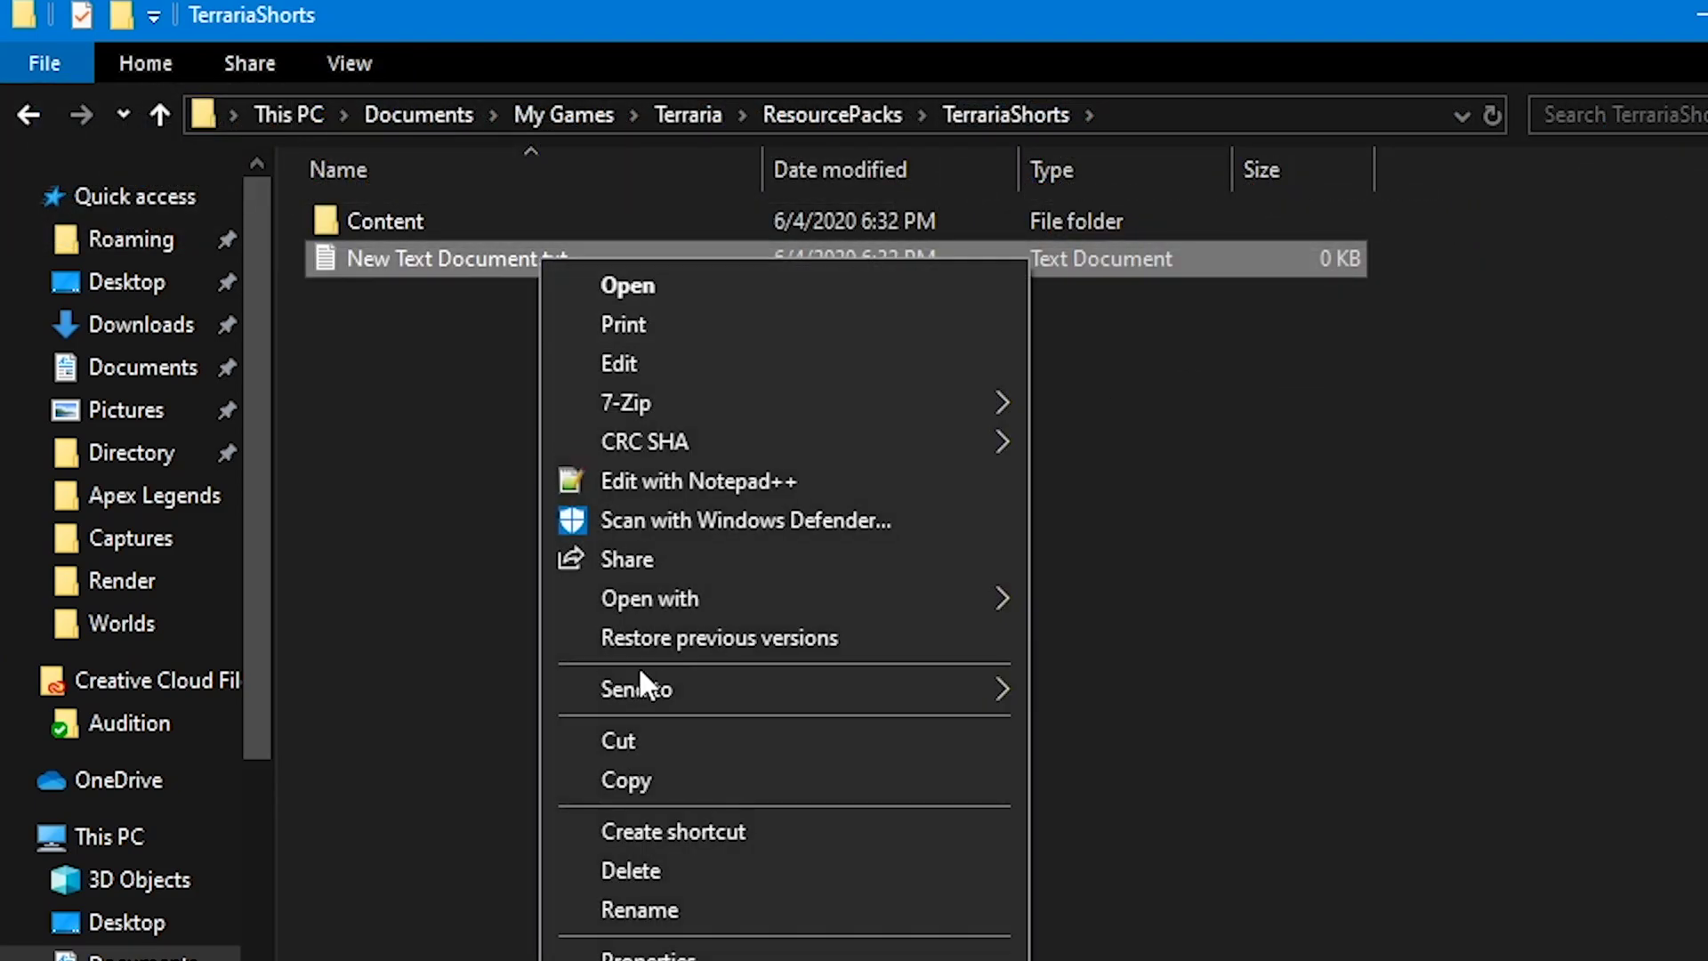
left_click(659, 921)
key("End")
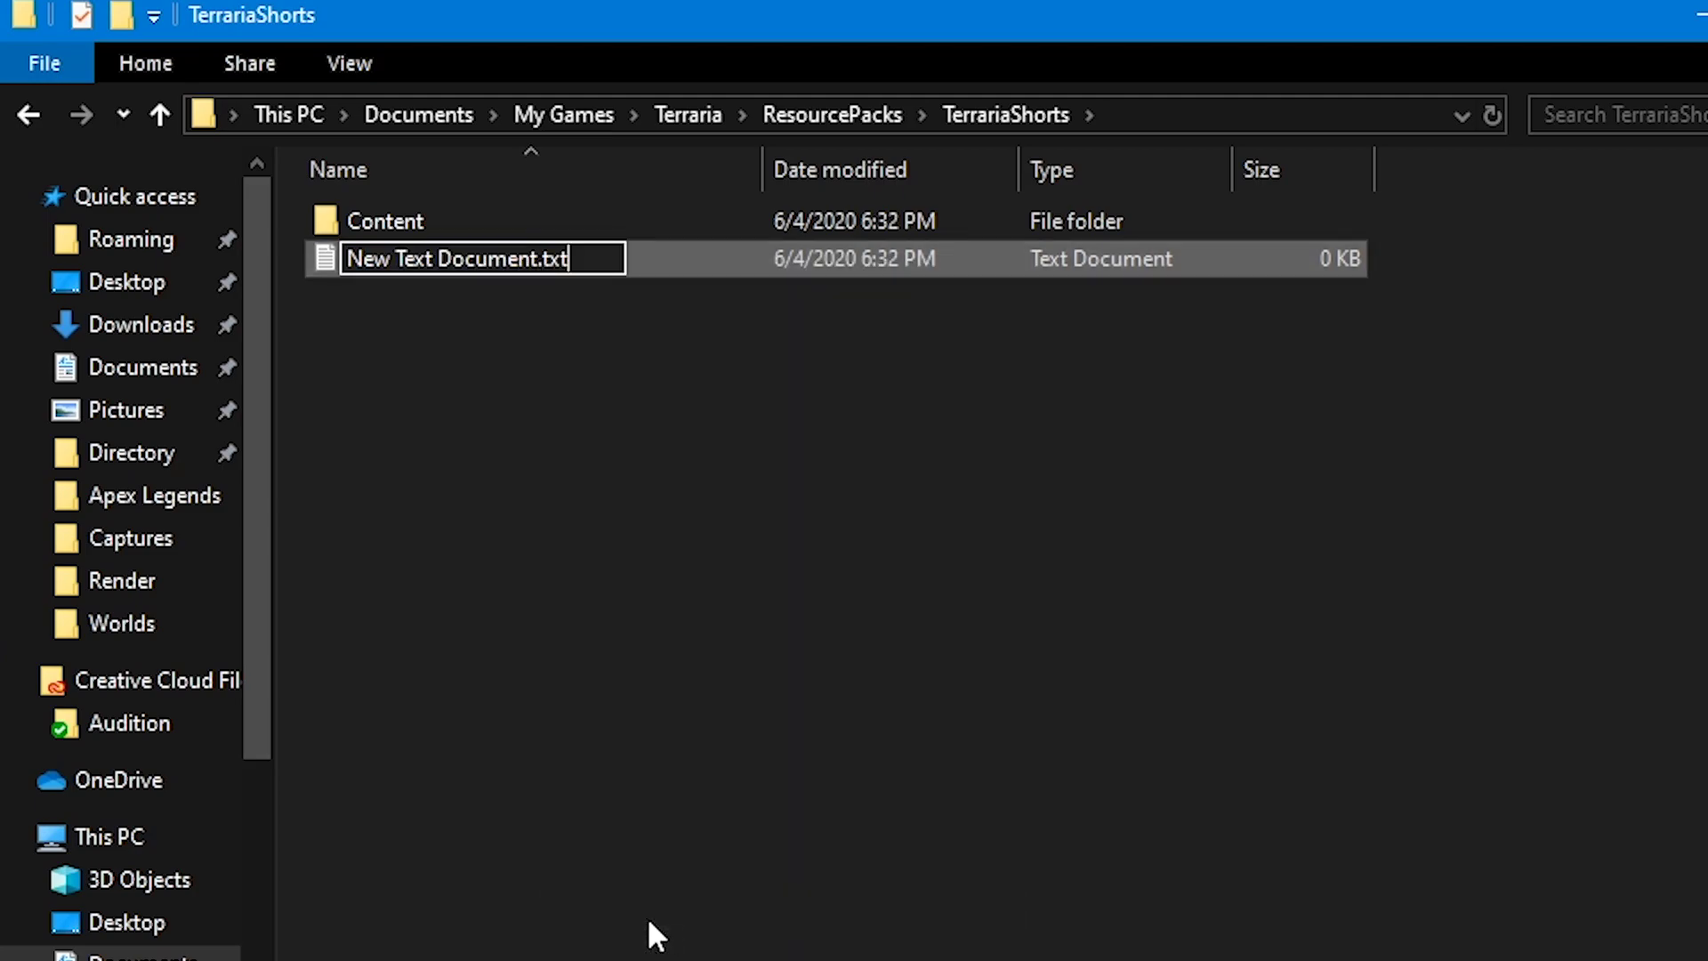
key("ctrl+a")
key("BackSpace")
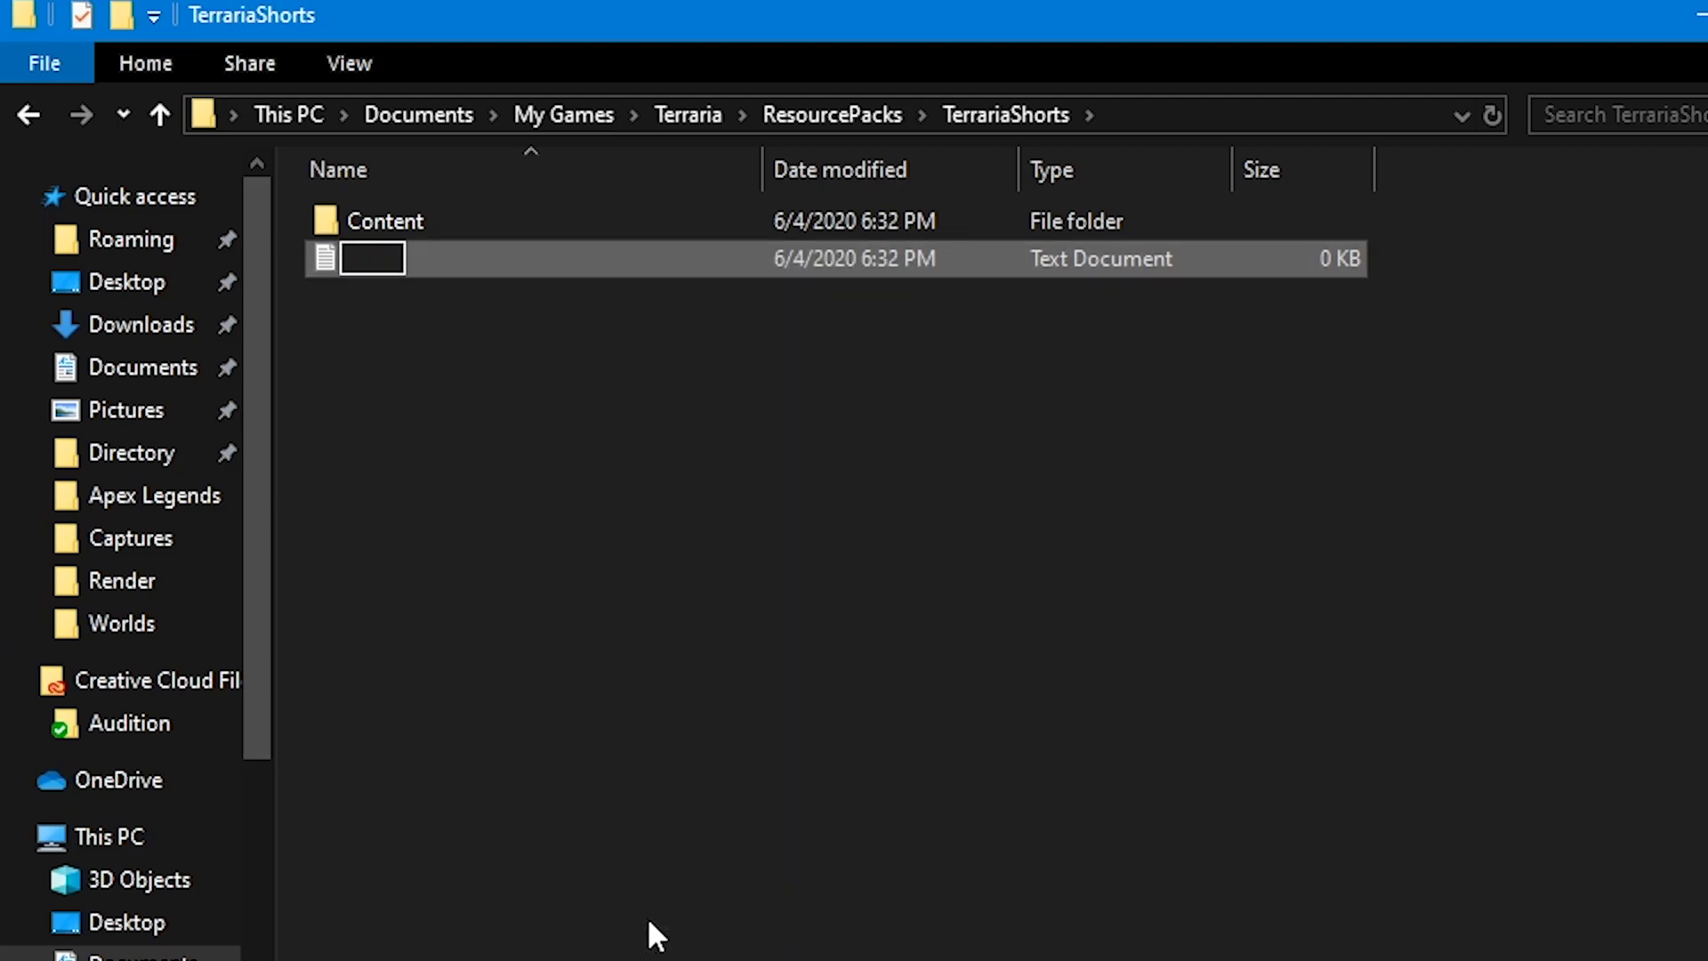
type("pack")
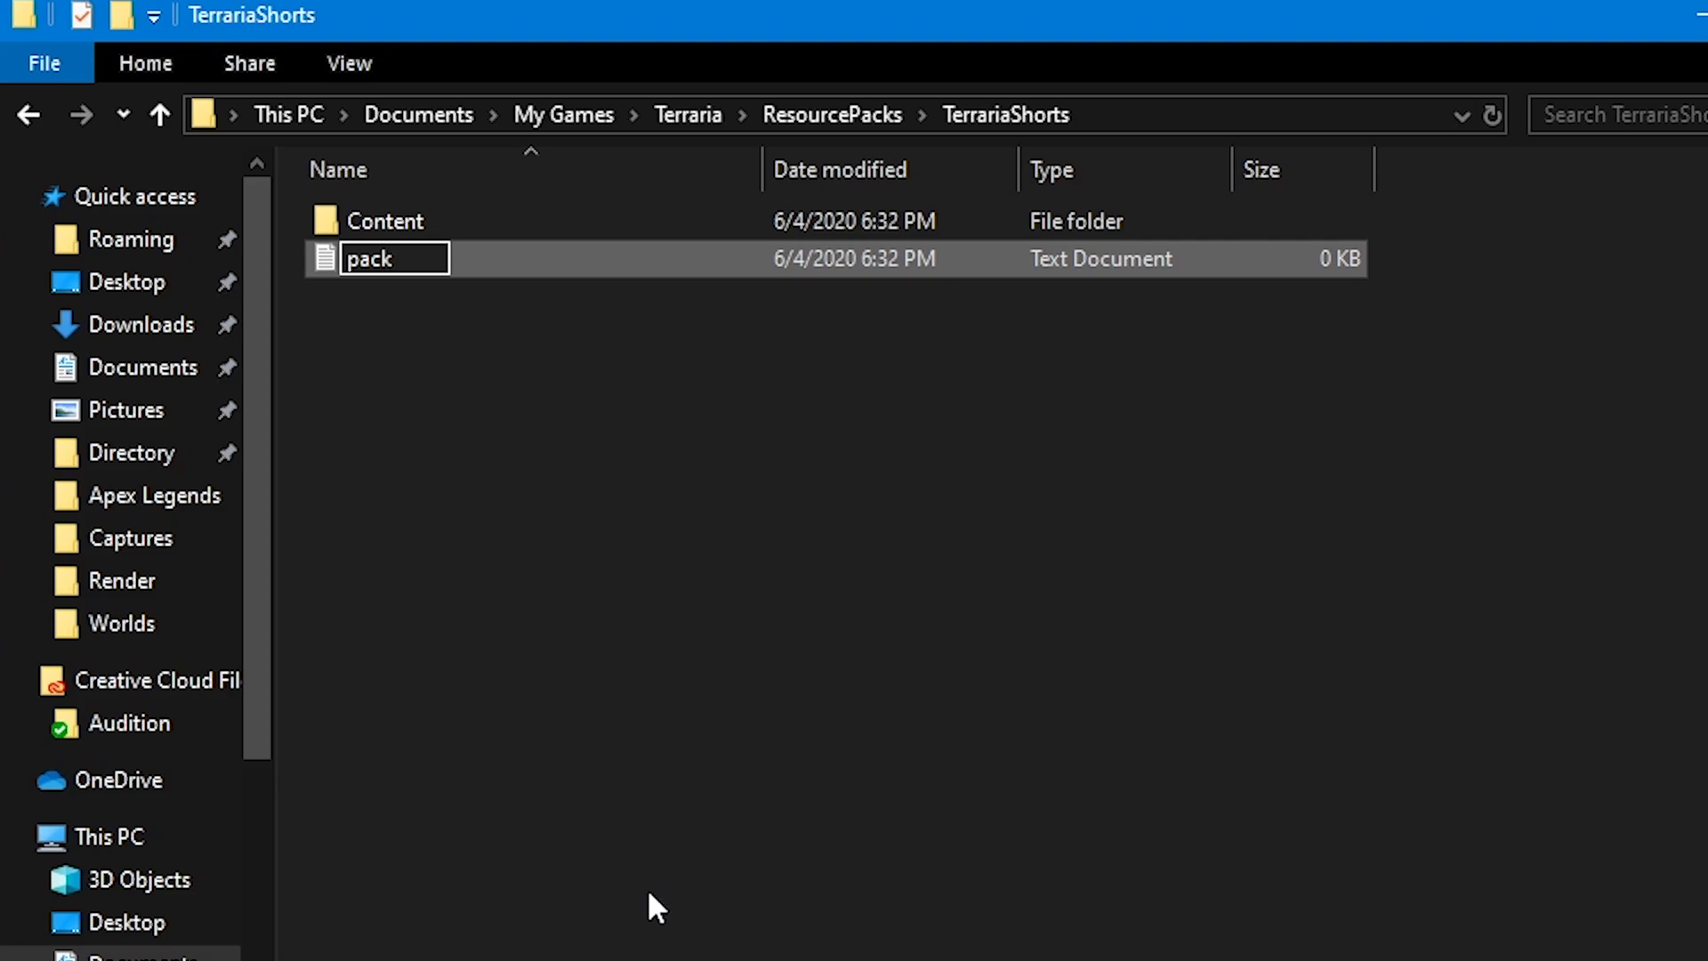
type(".json")
key("Return")
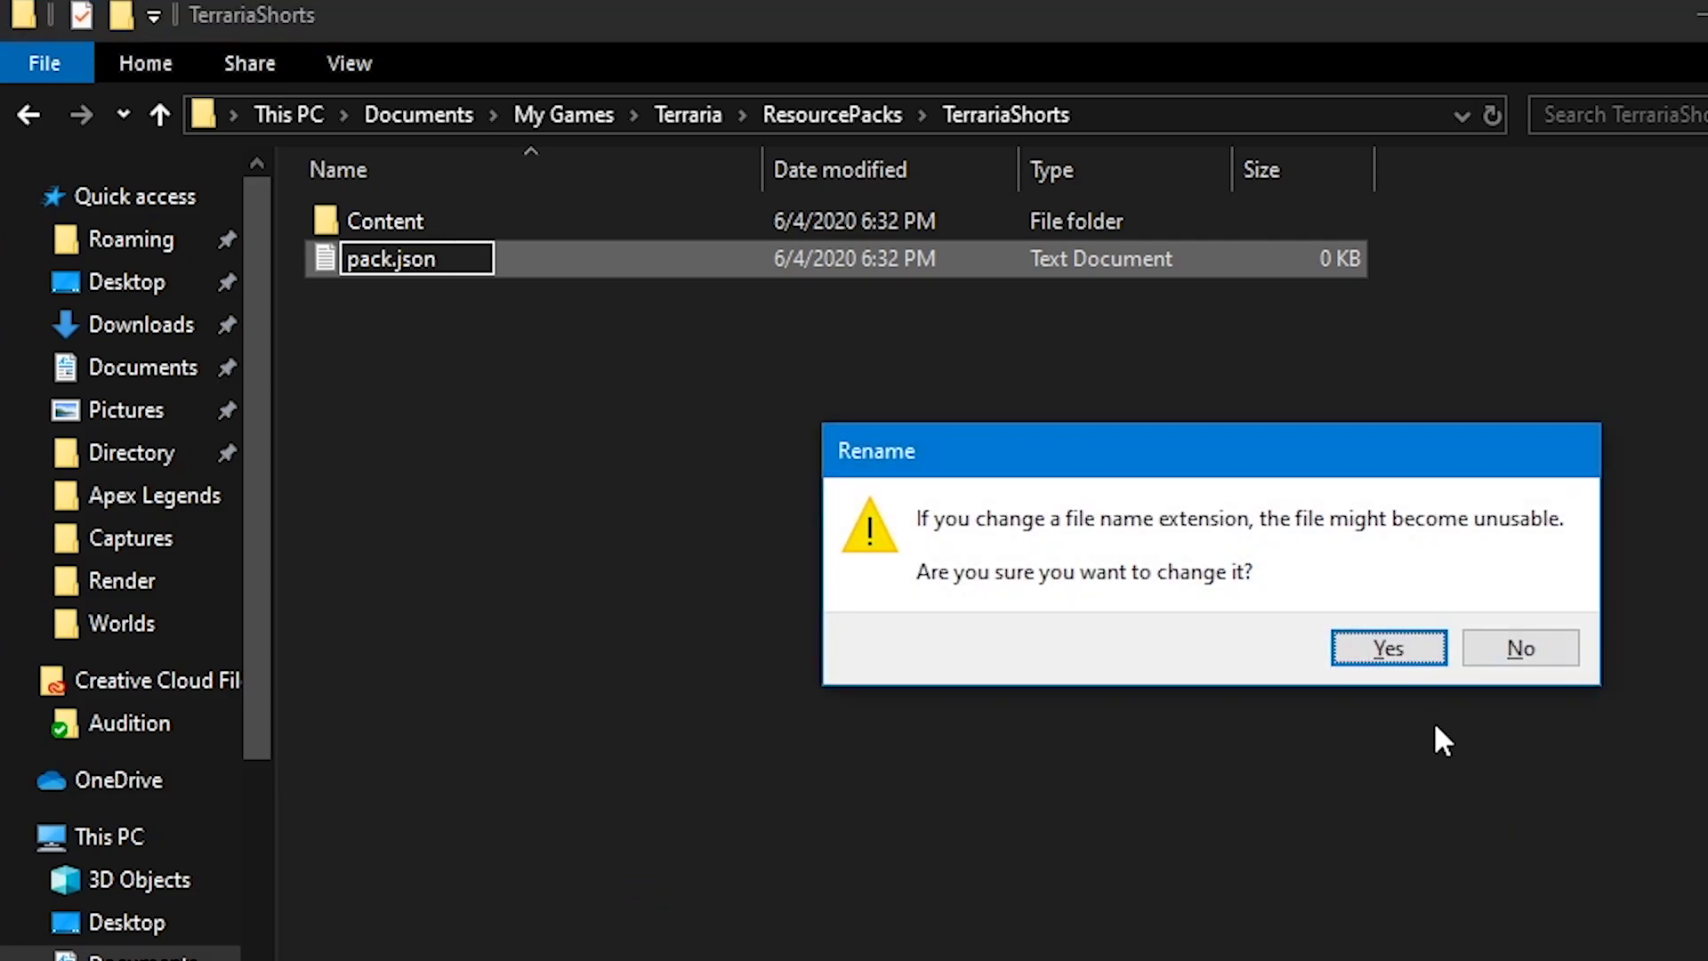
left_click(1397, 656)
left_click(538, 372)
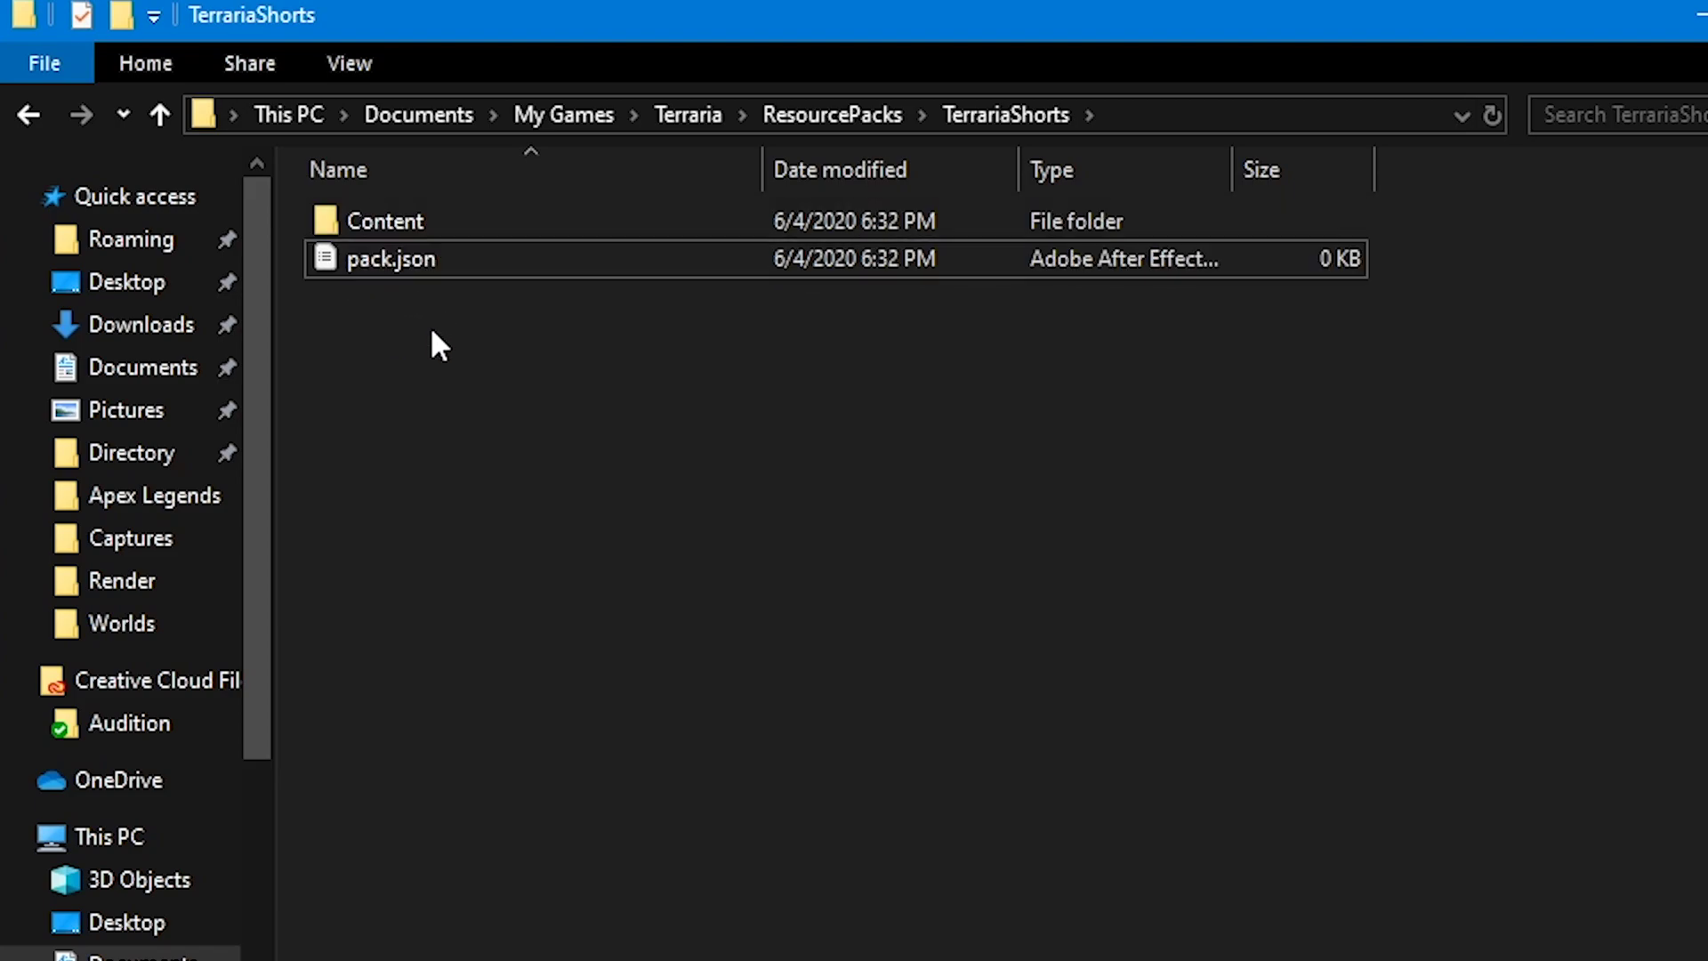
Open pack.json for editing in Notepad++ and move its window aside
right_click(371, 259)
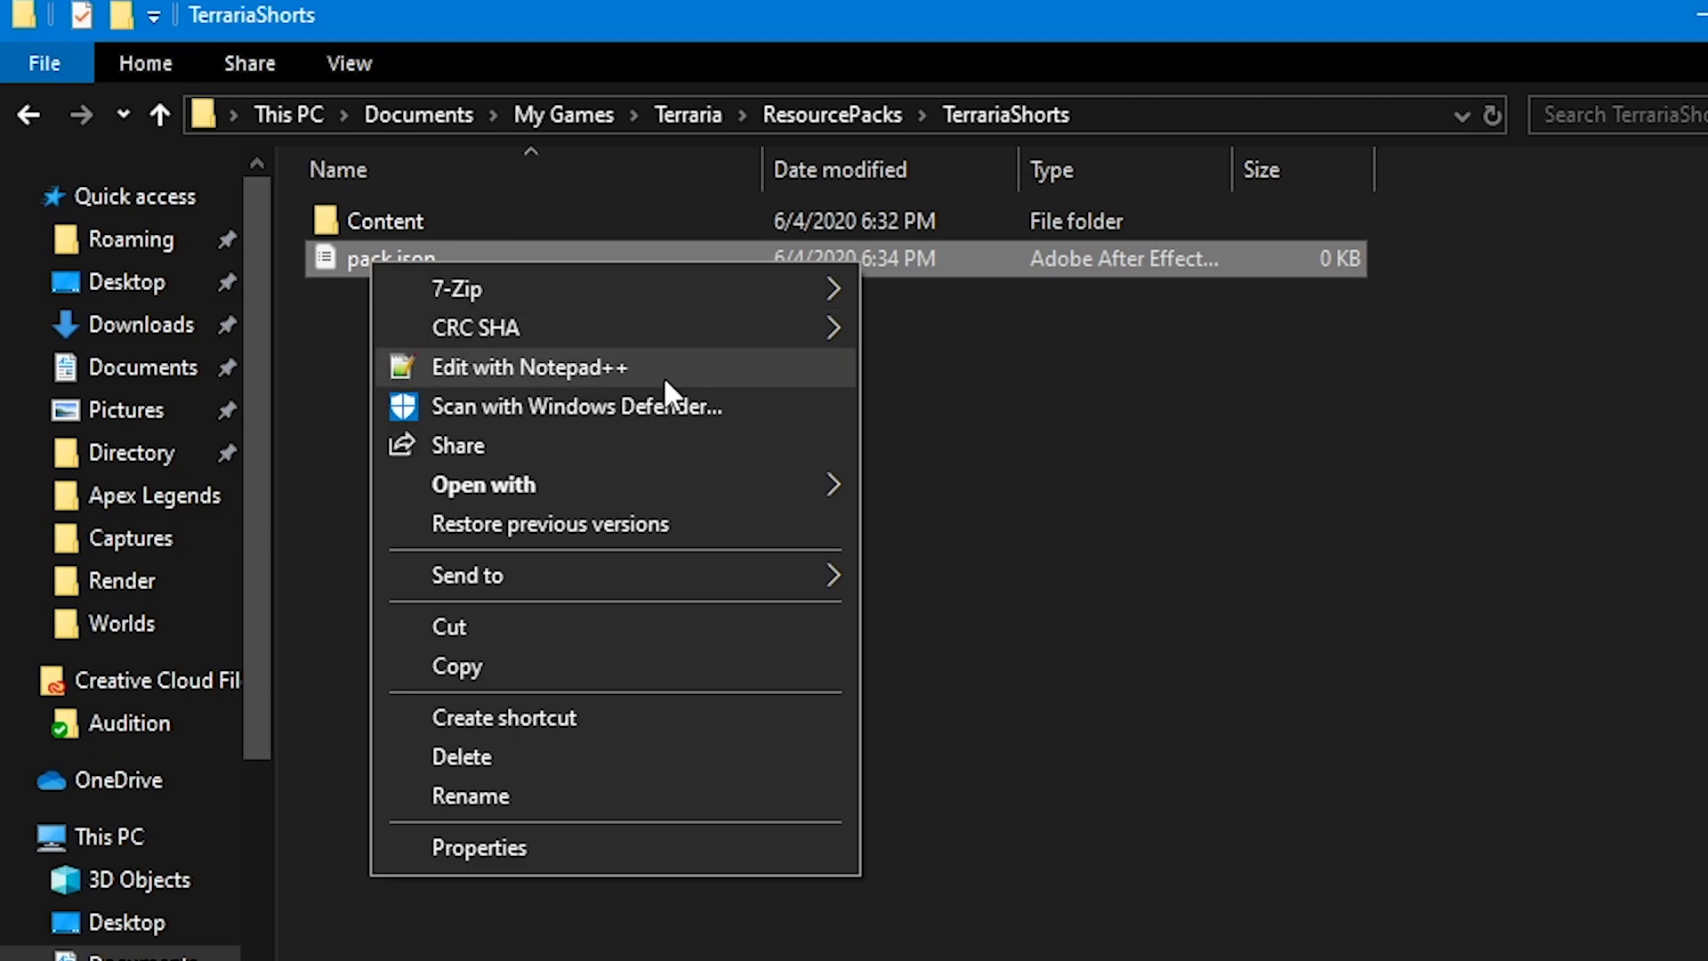
left_click(562, 365)
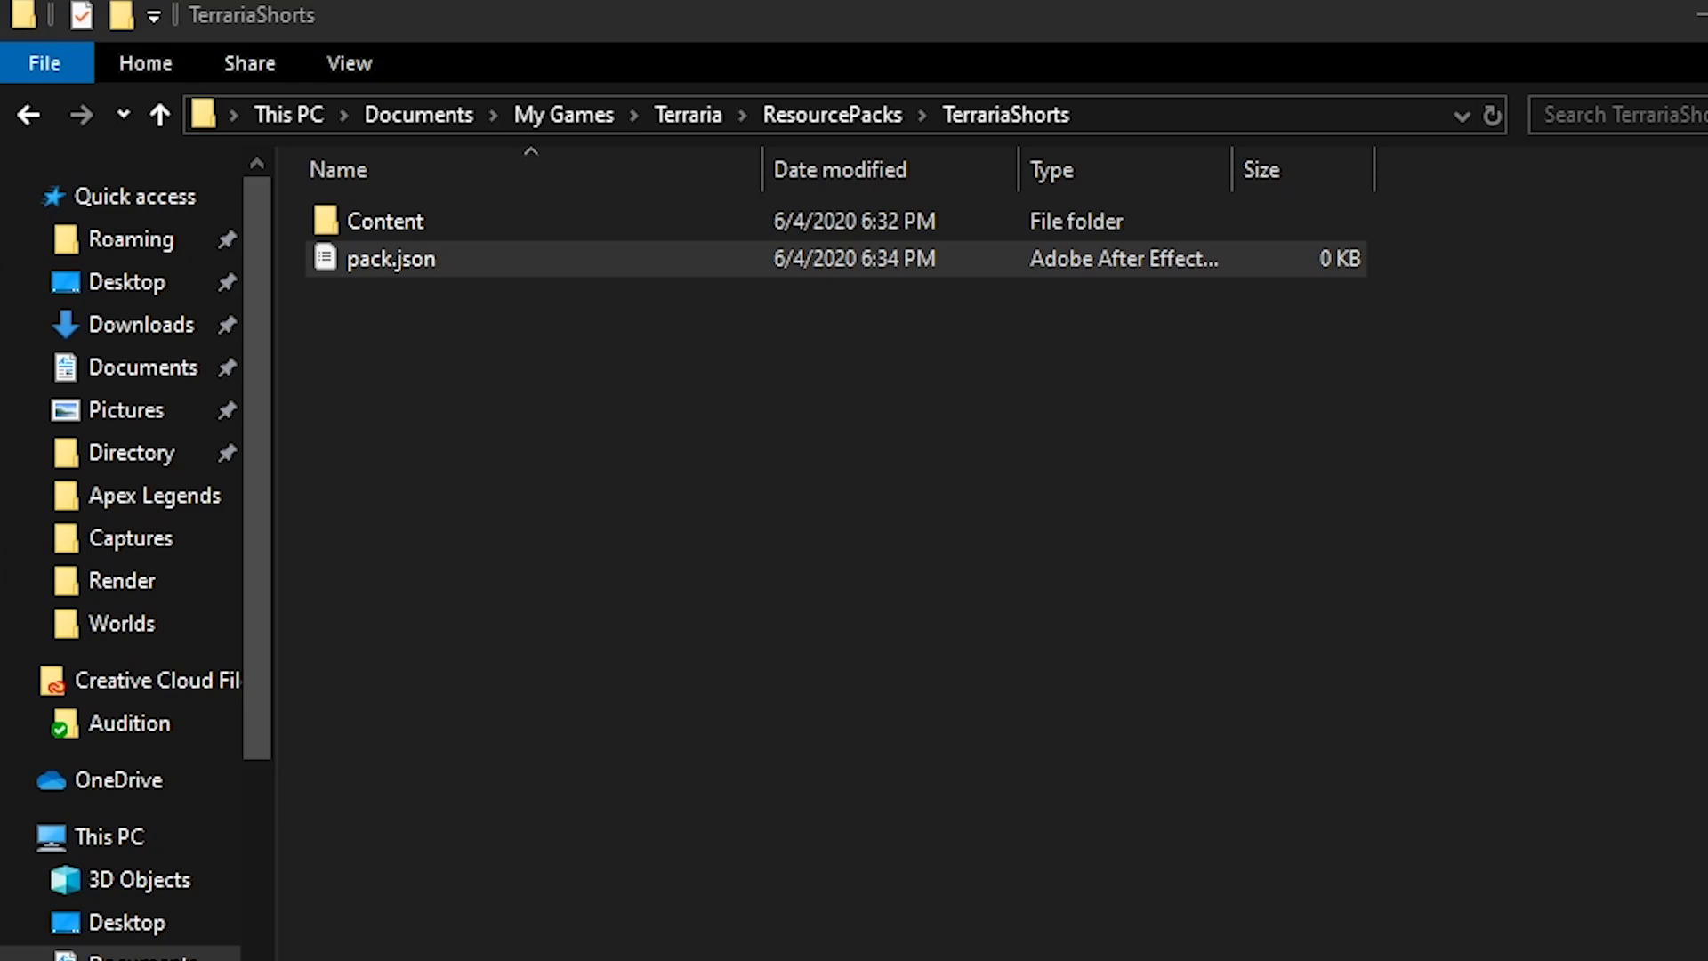
left_click_drag(932, 800, 1388, 16)
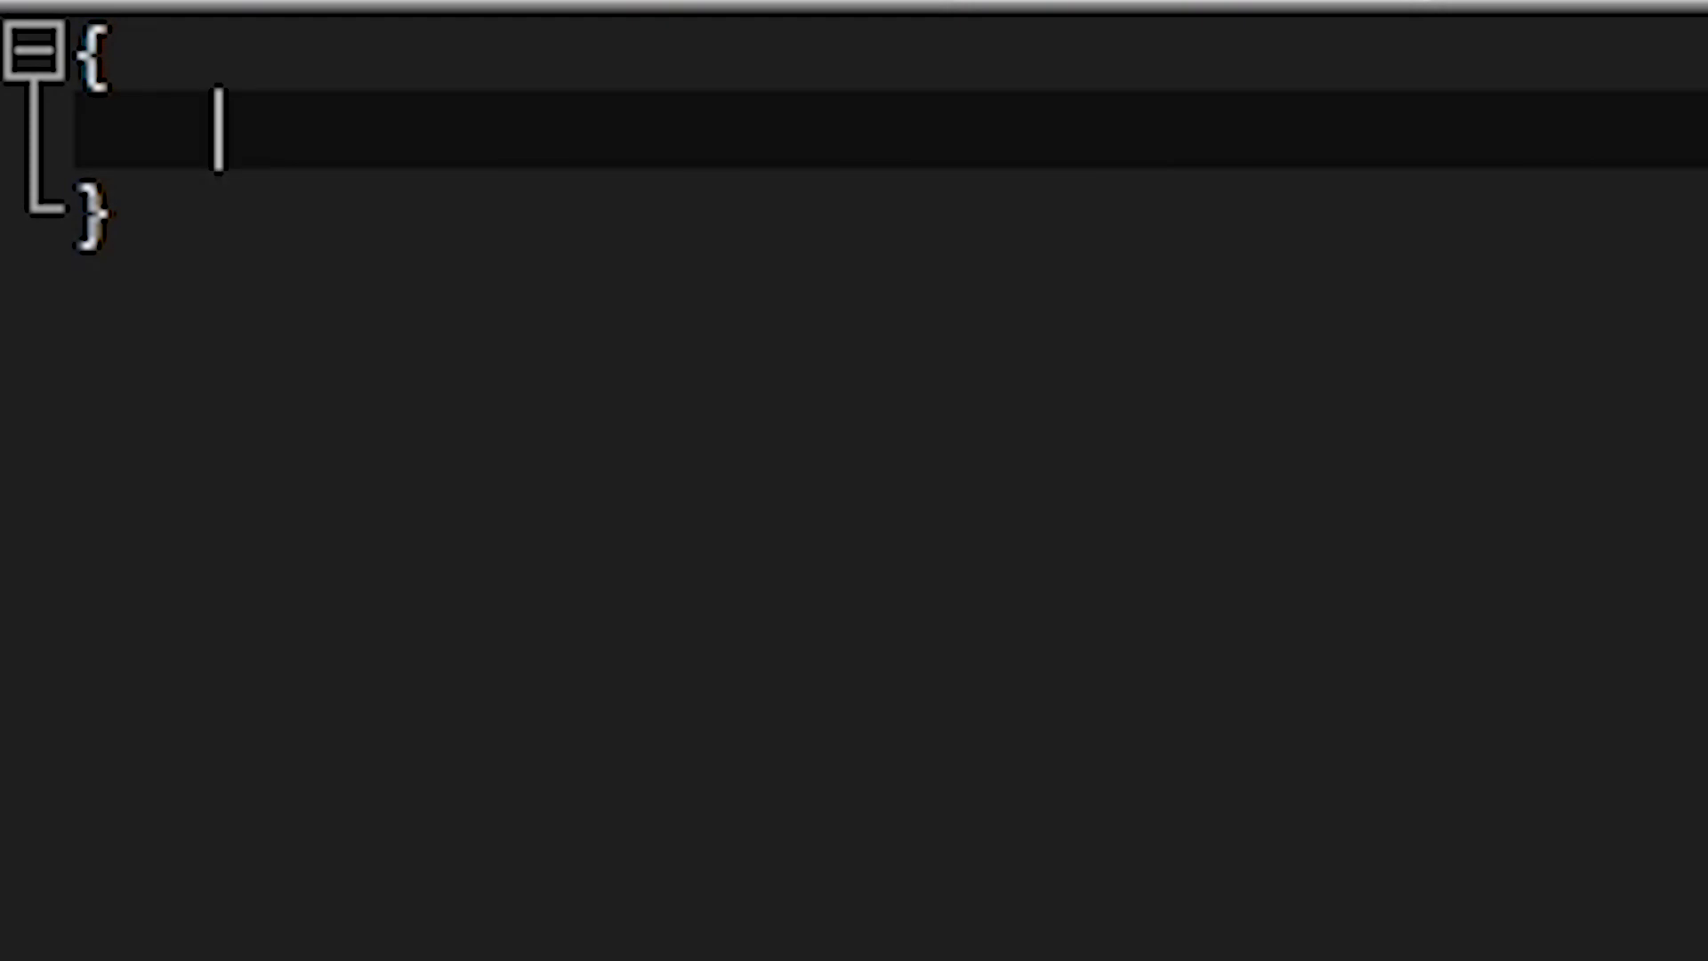
Add a "Name" key with an empty string value and a trailing comma between the braces of pack.json
type("\"\"")
key("Left")
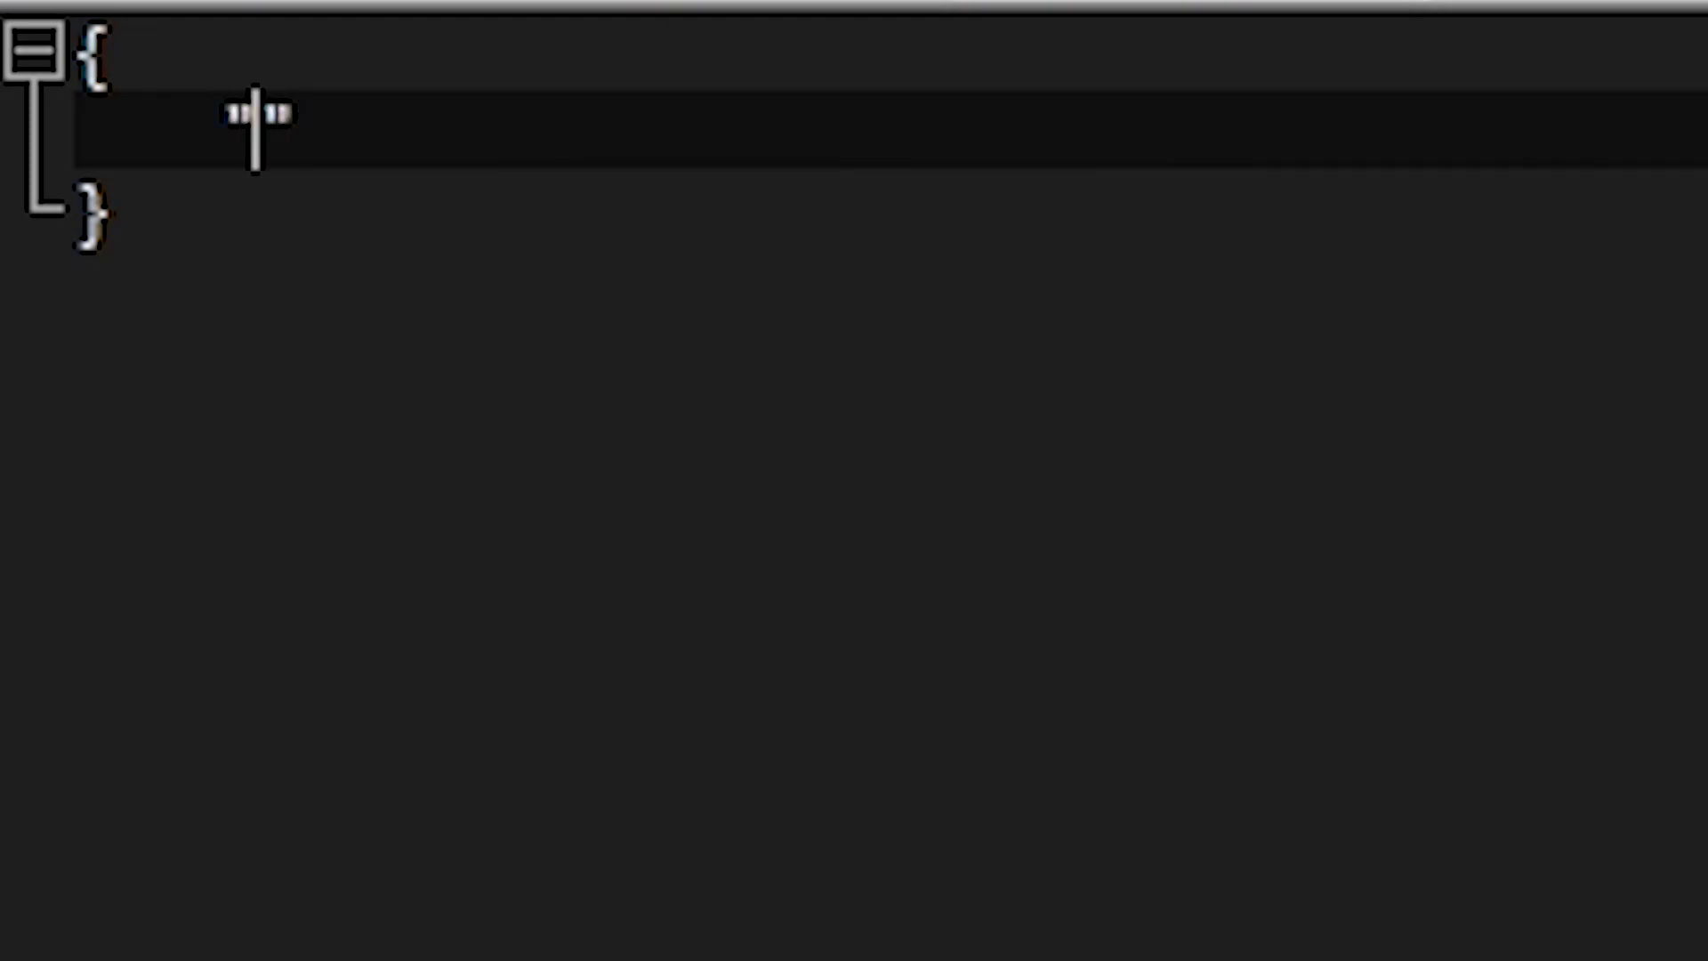
type("Name")
key("Right")
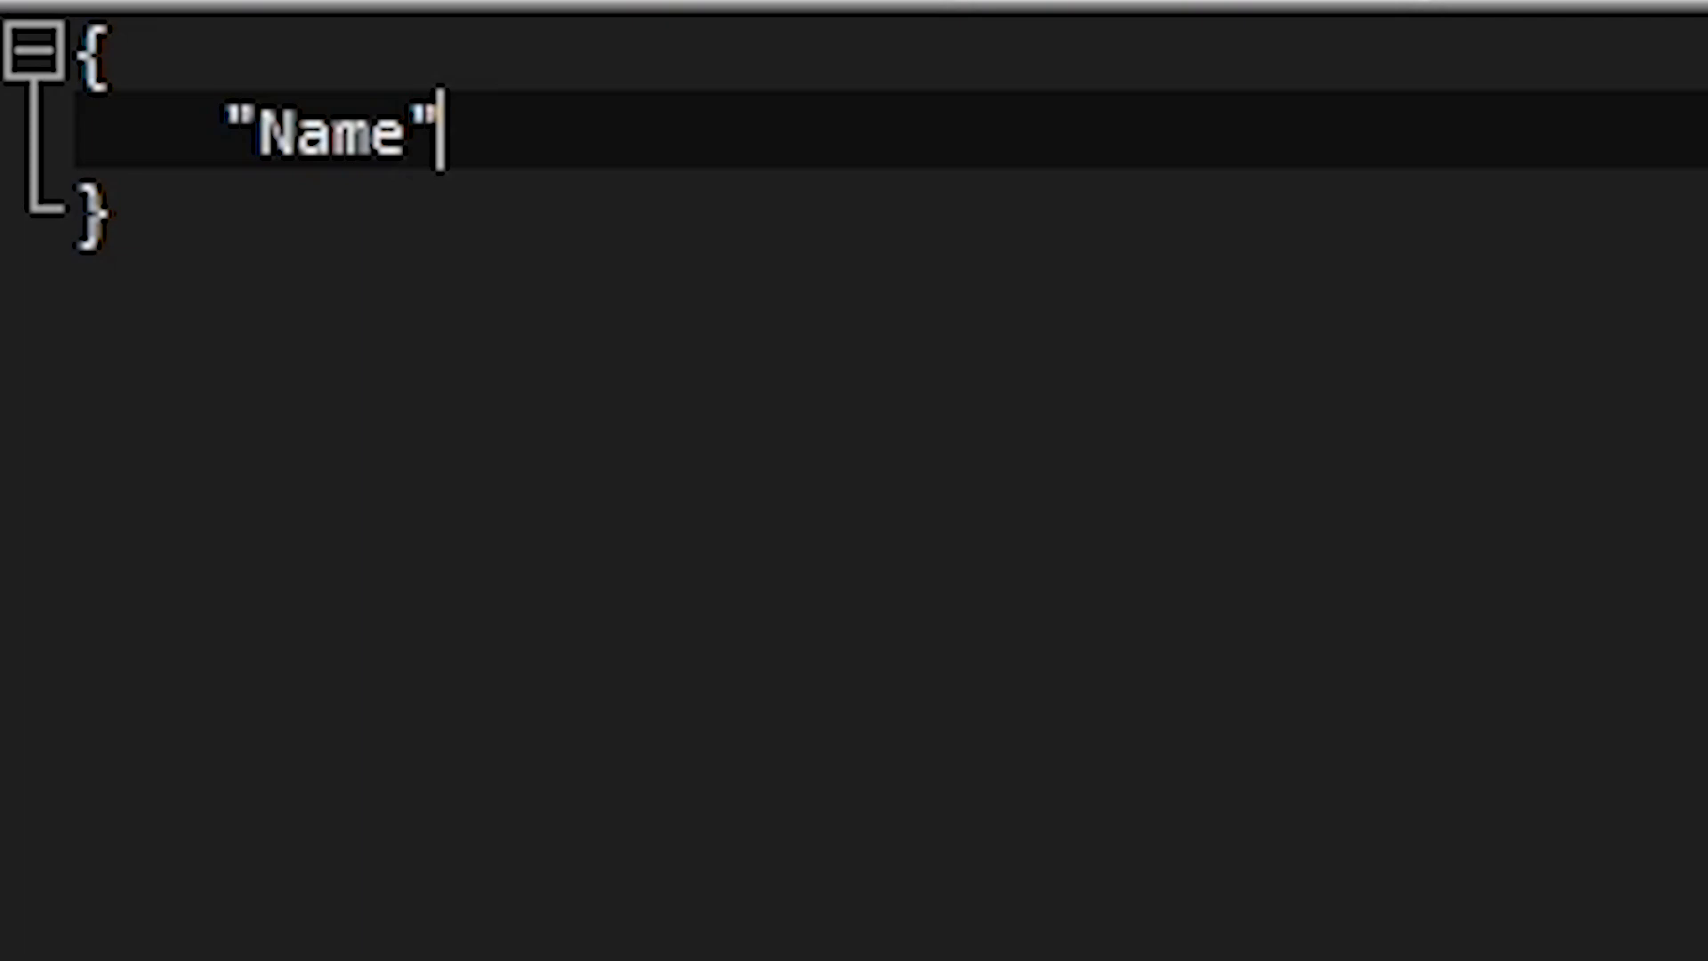
type(":")
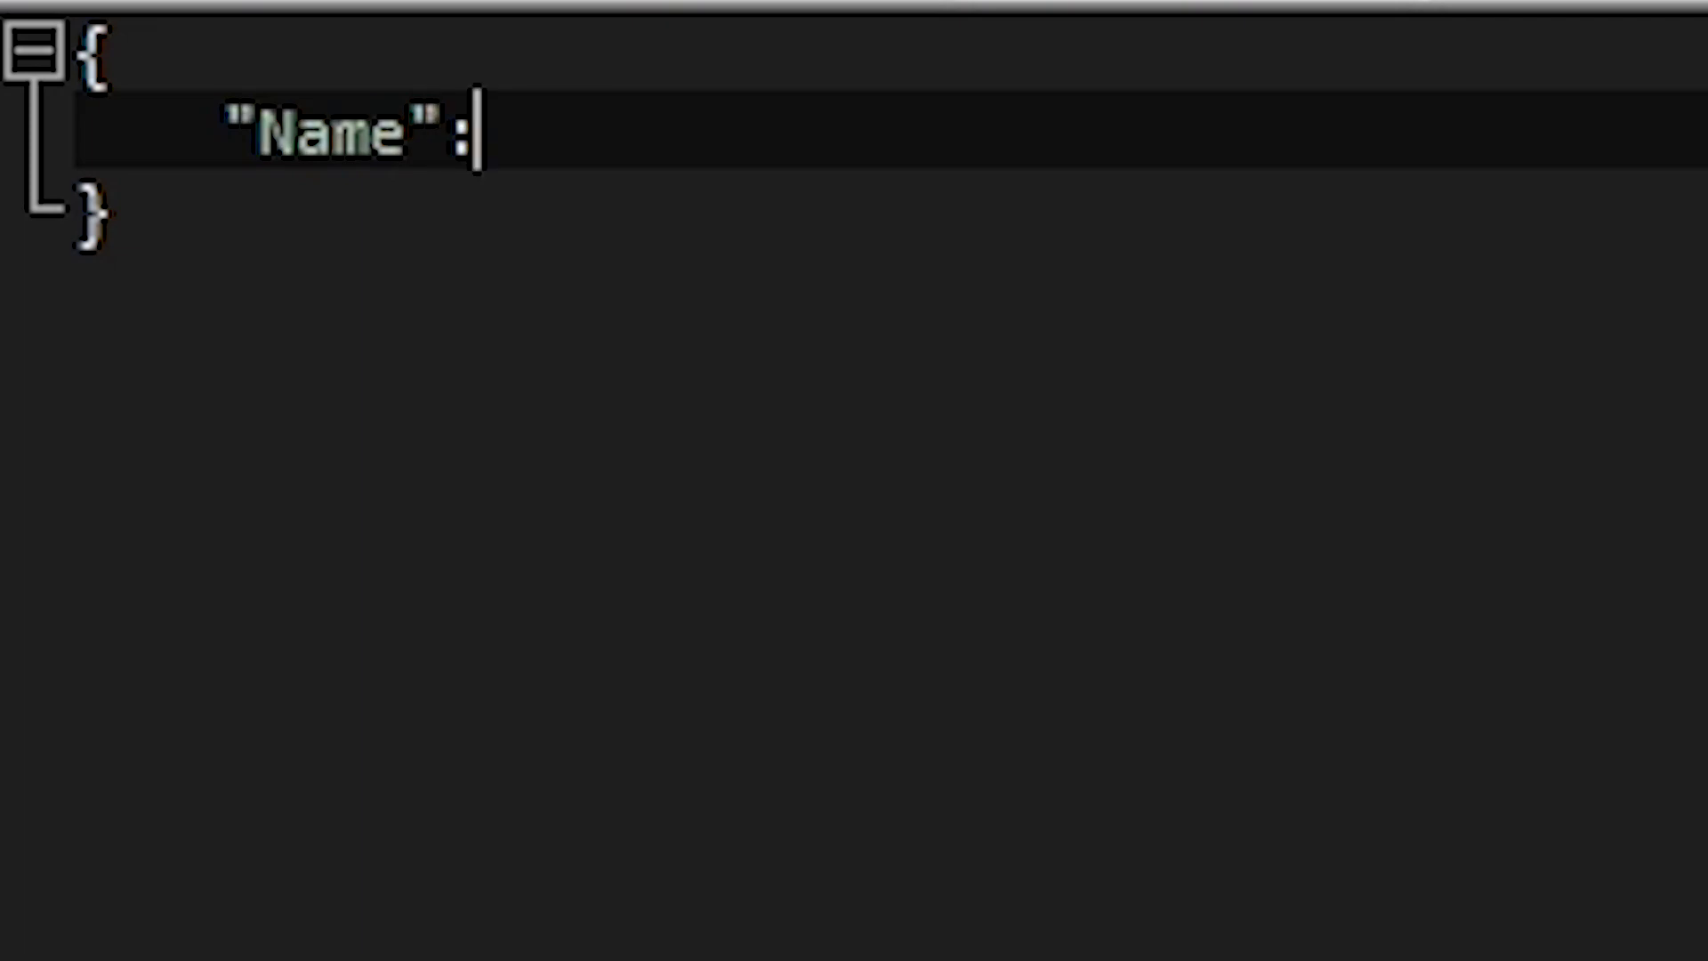
type(" \"\"")
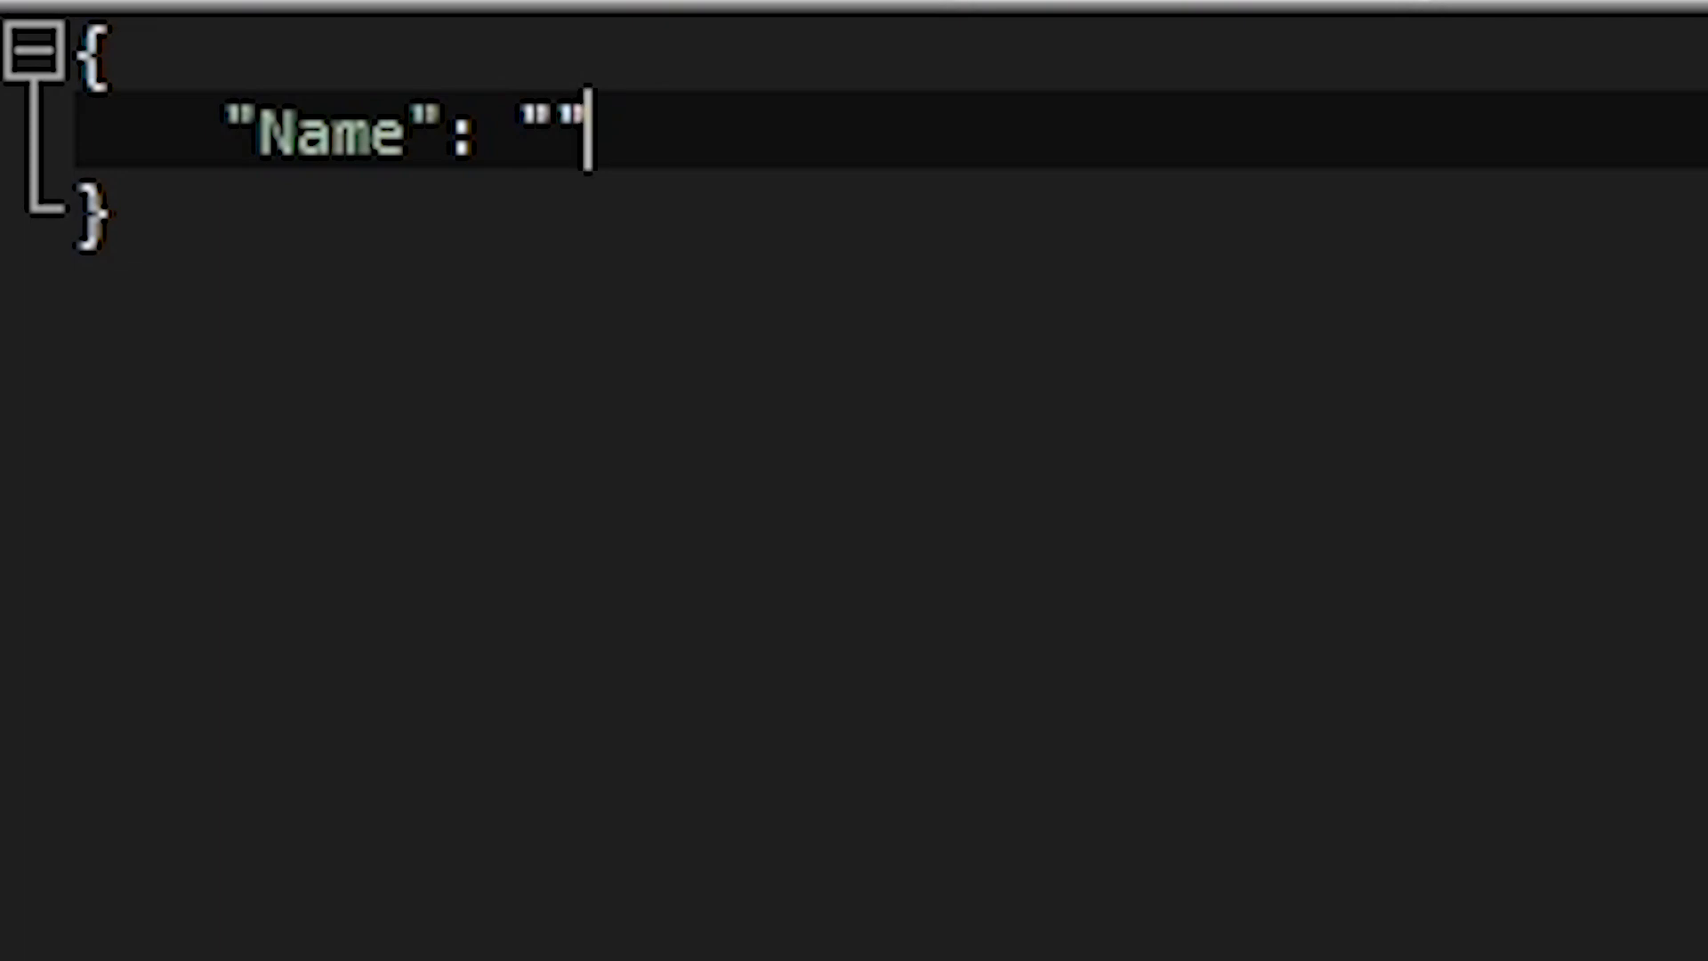
type(",")
key("Left")
key("Left")
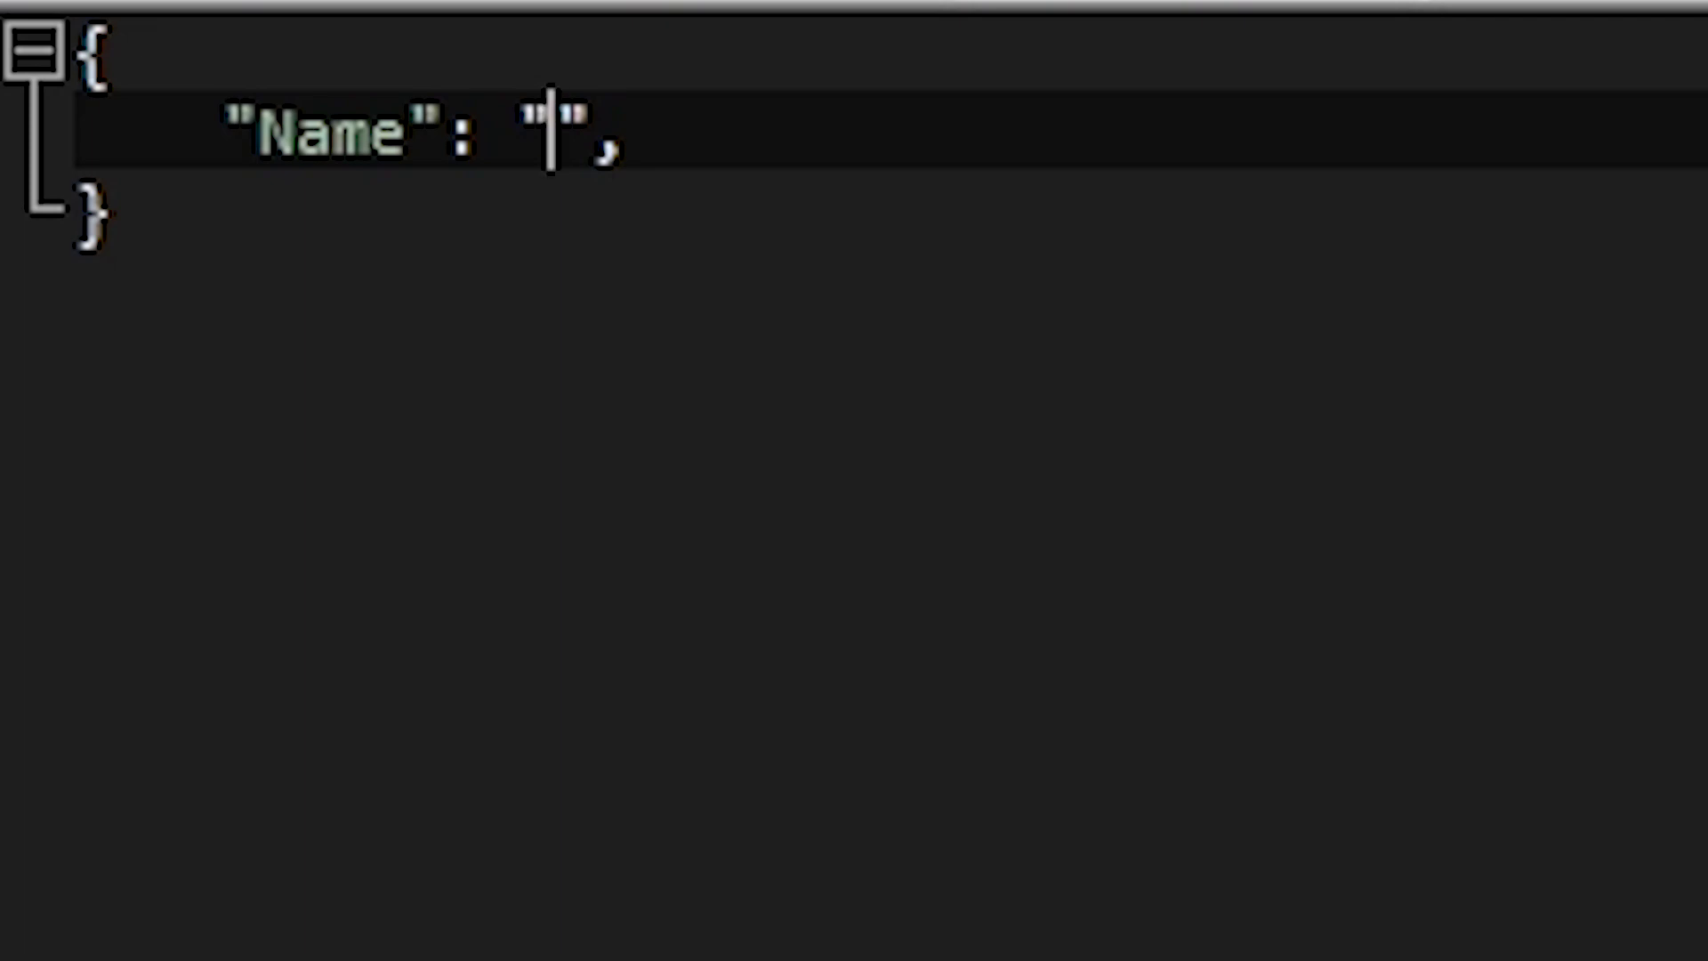
Fill in TerrariaShorts as the value of the "Name" key and start a new line below it
type("TerrariaSH")
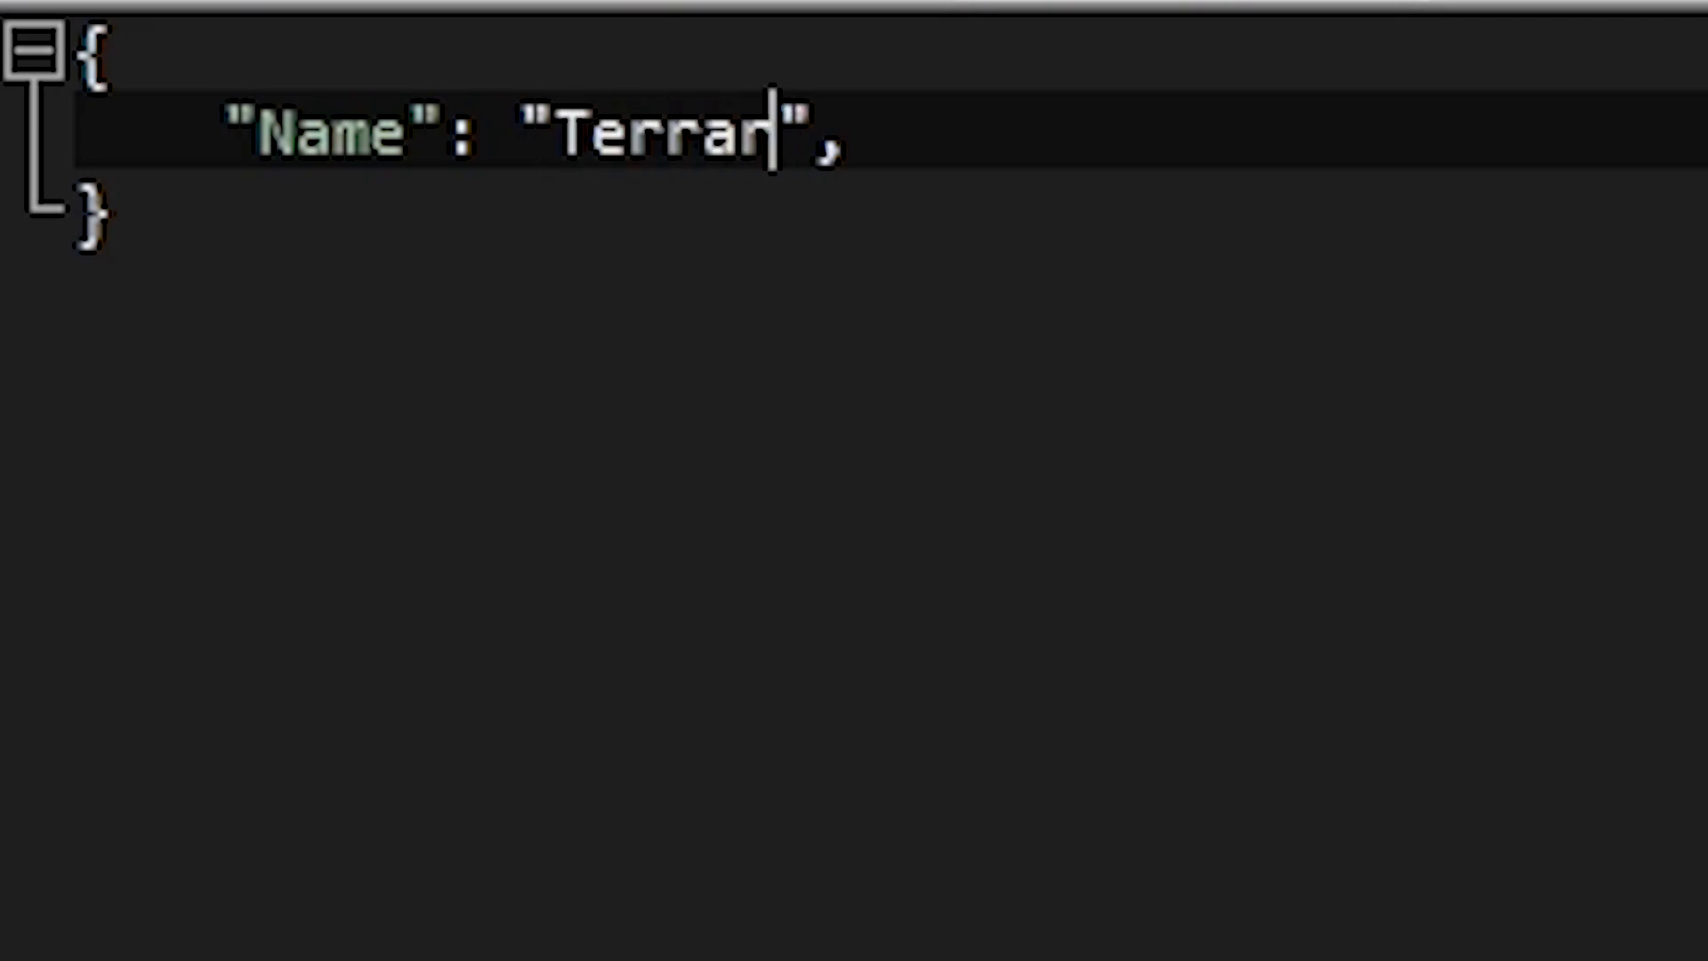
type("o")
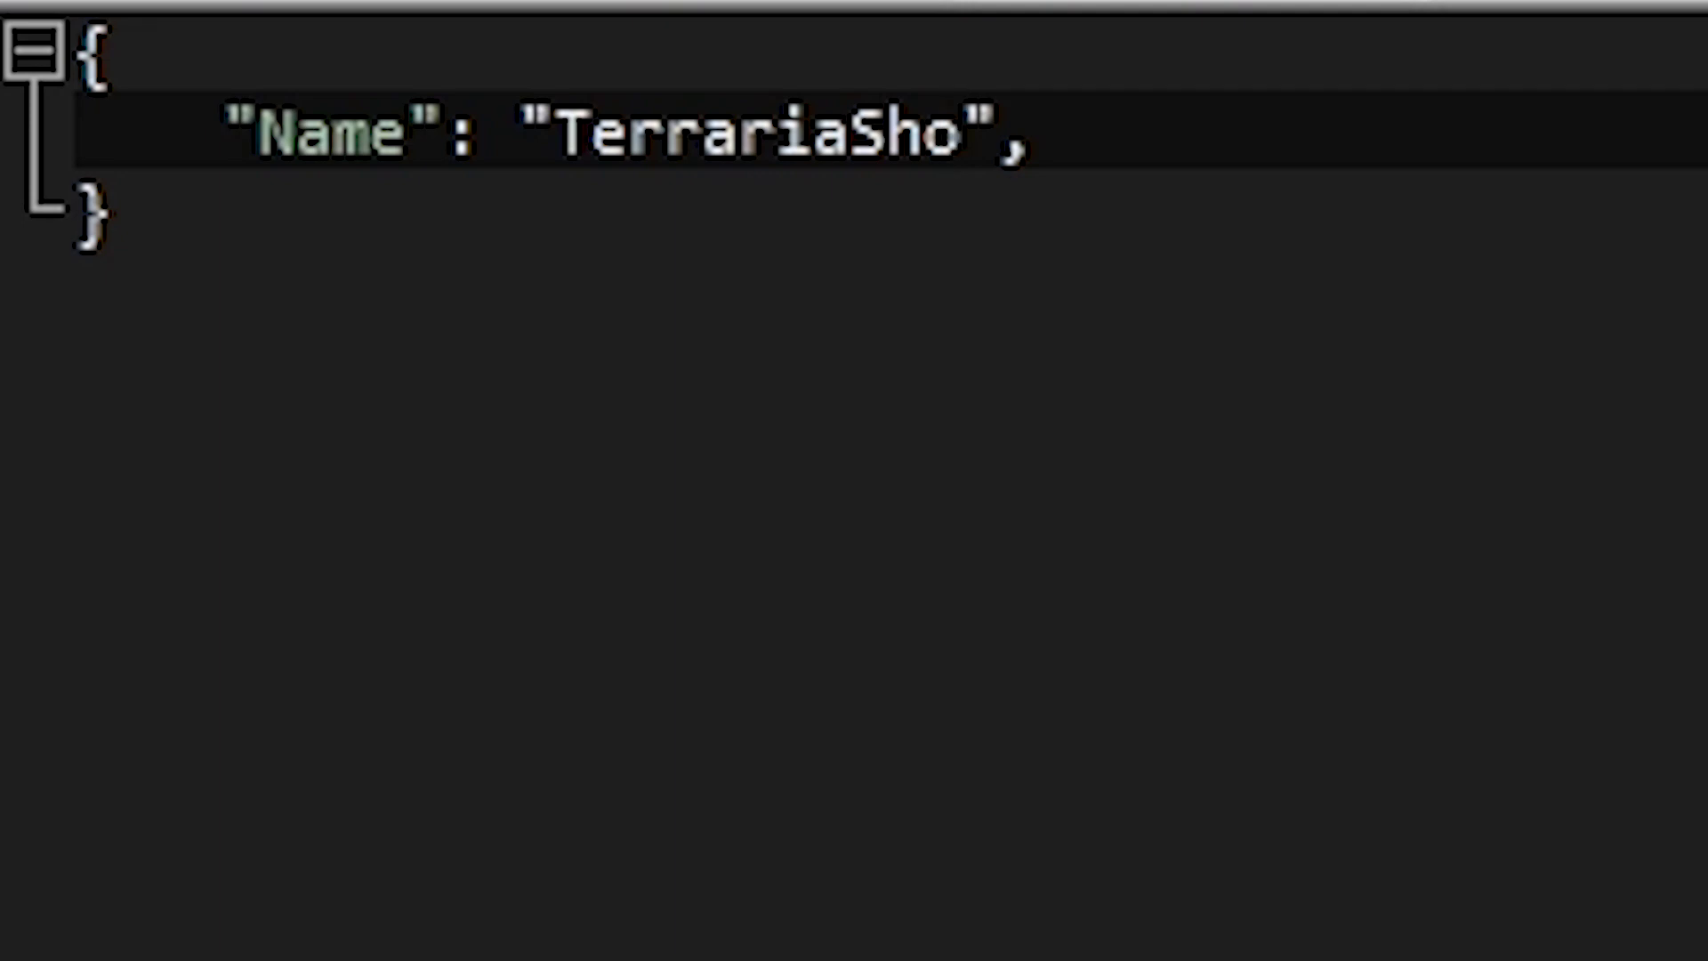
key("BackSpace")
type("rt")
key("BackSpace")
key("BackSpace")
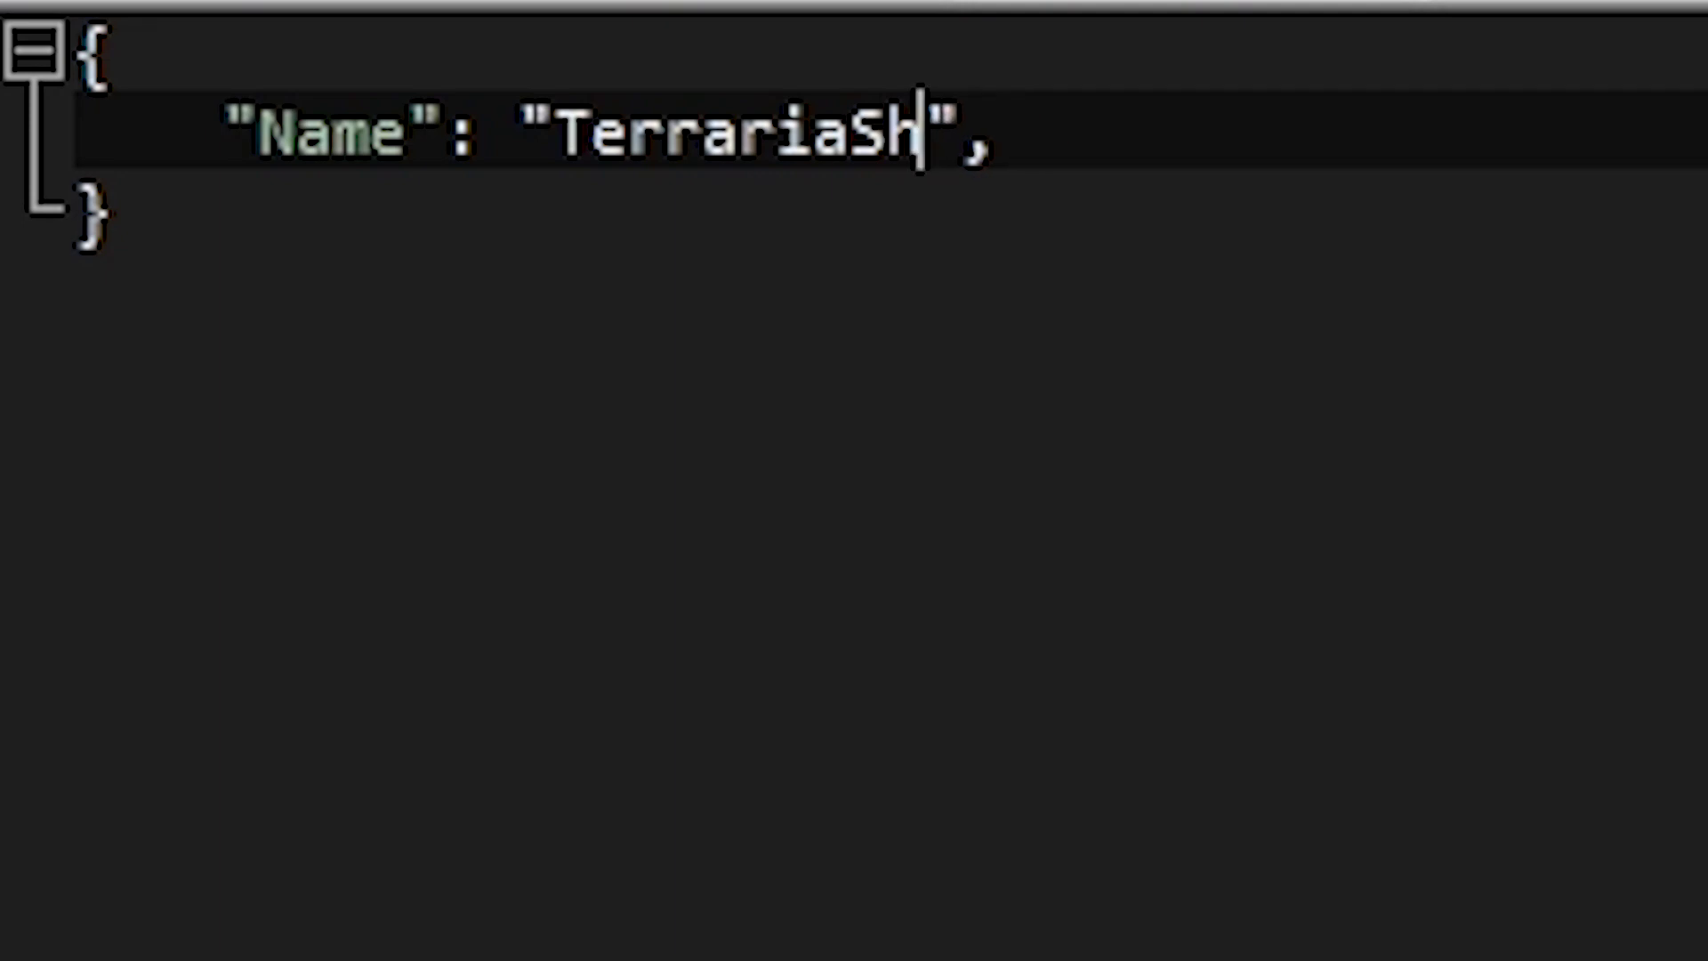
type("ot")
key("BackSpace")
type("rts")
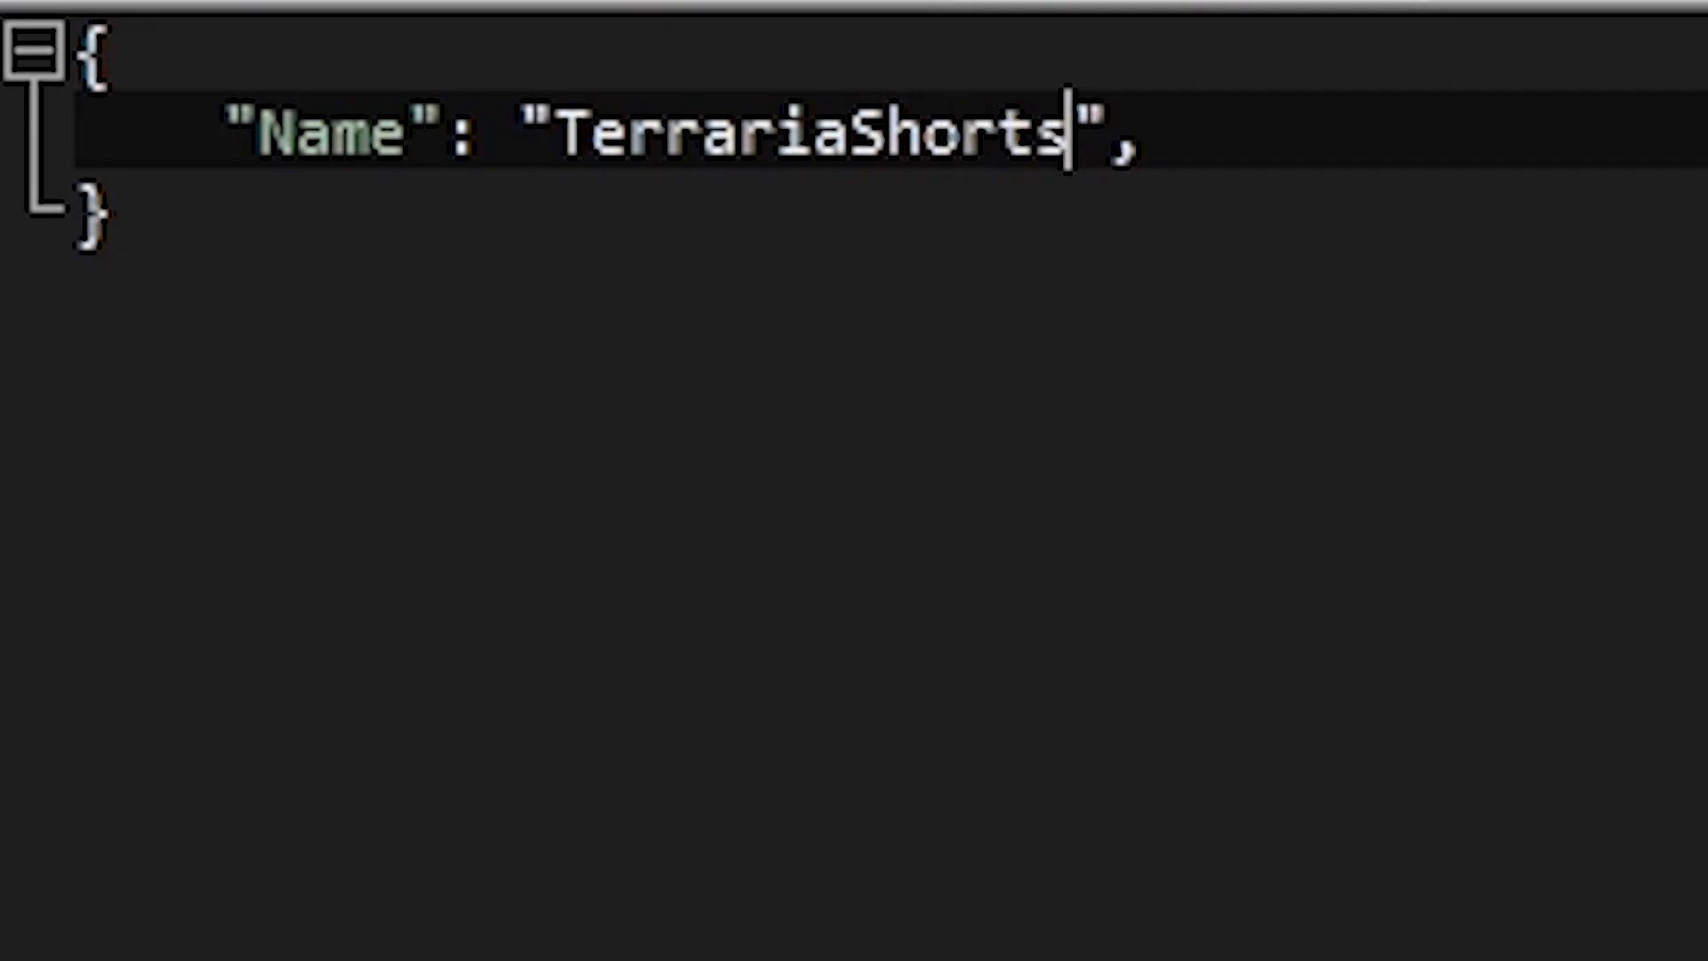
key("End")
key("Return")
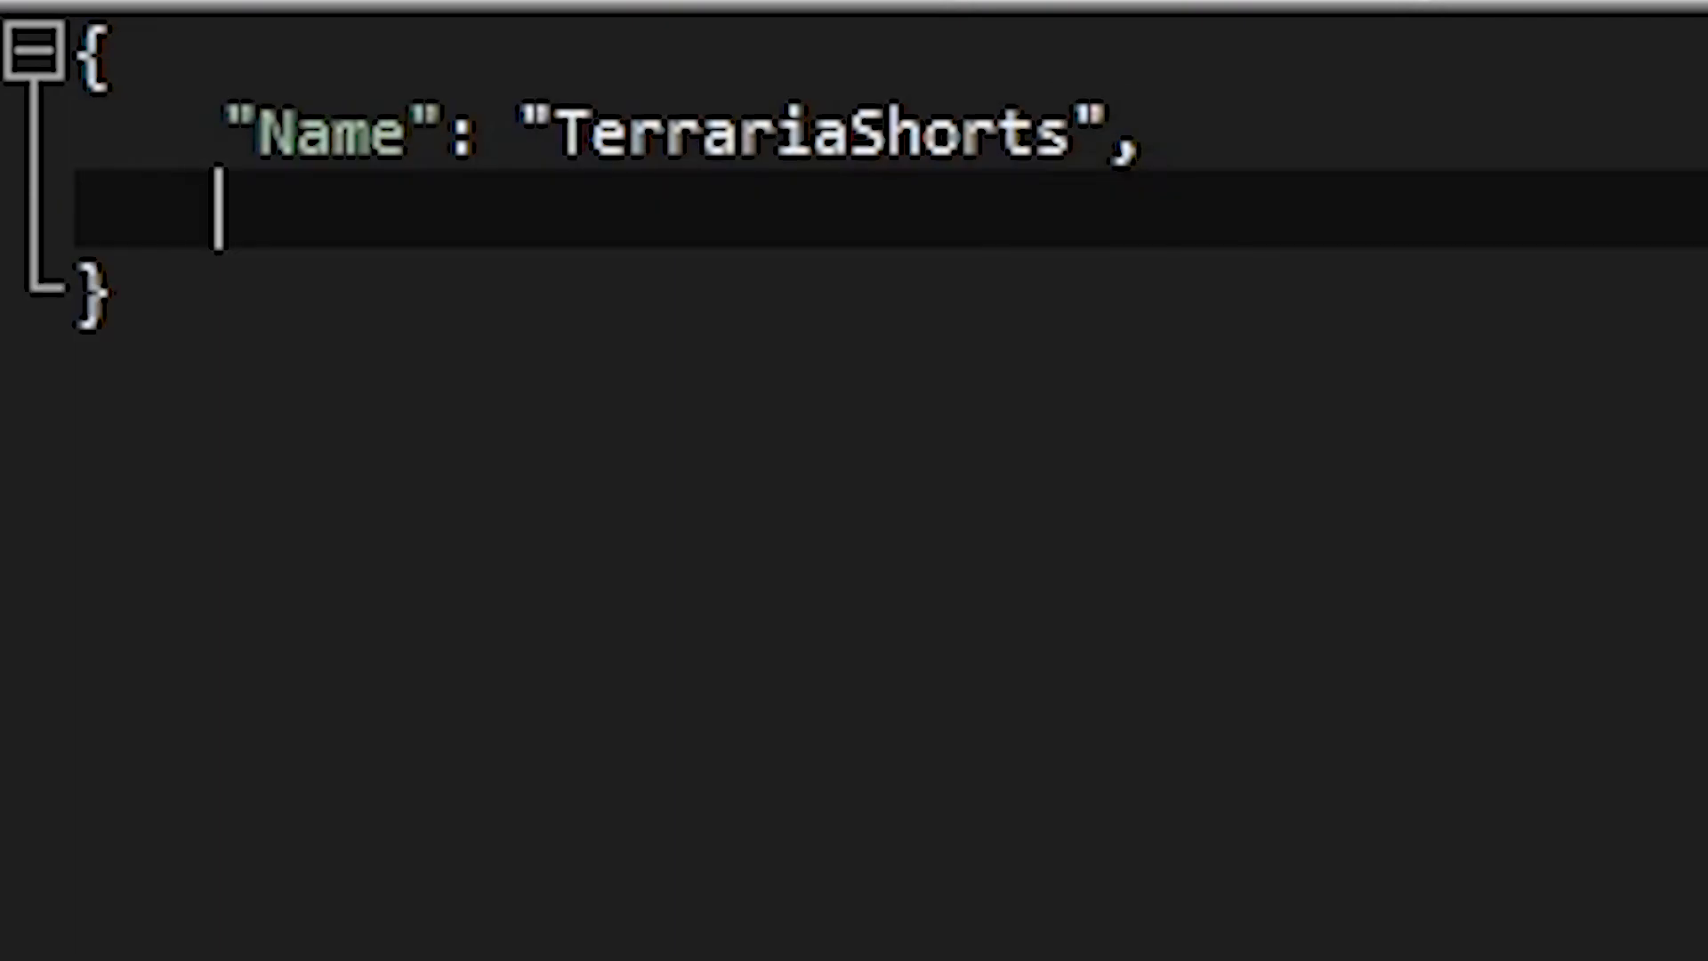
Add an "Author" key with the value "Me" and a trailing comma below the "Name" entry, and start a new line
type("\"\"")
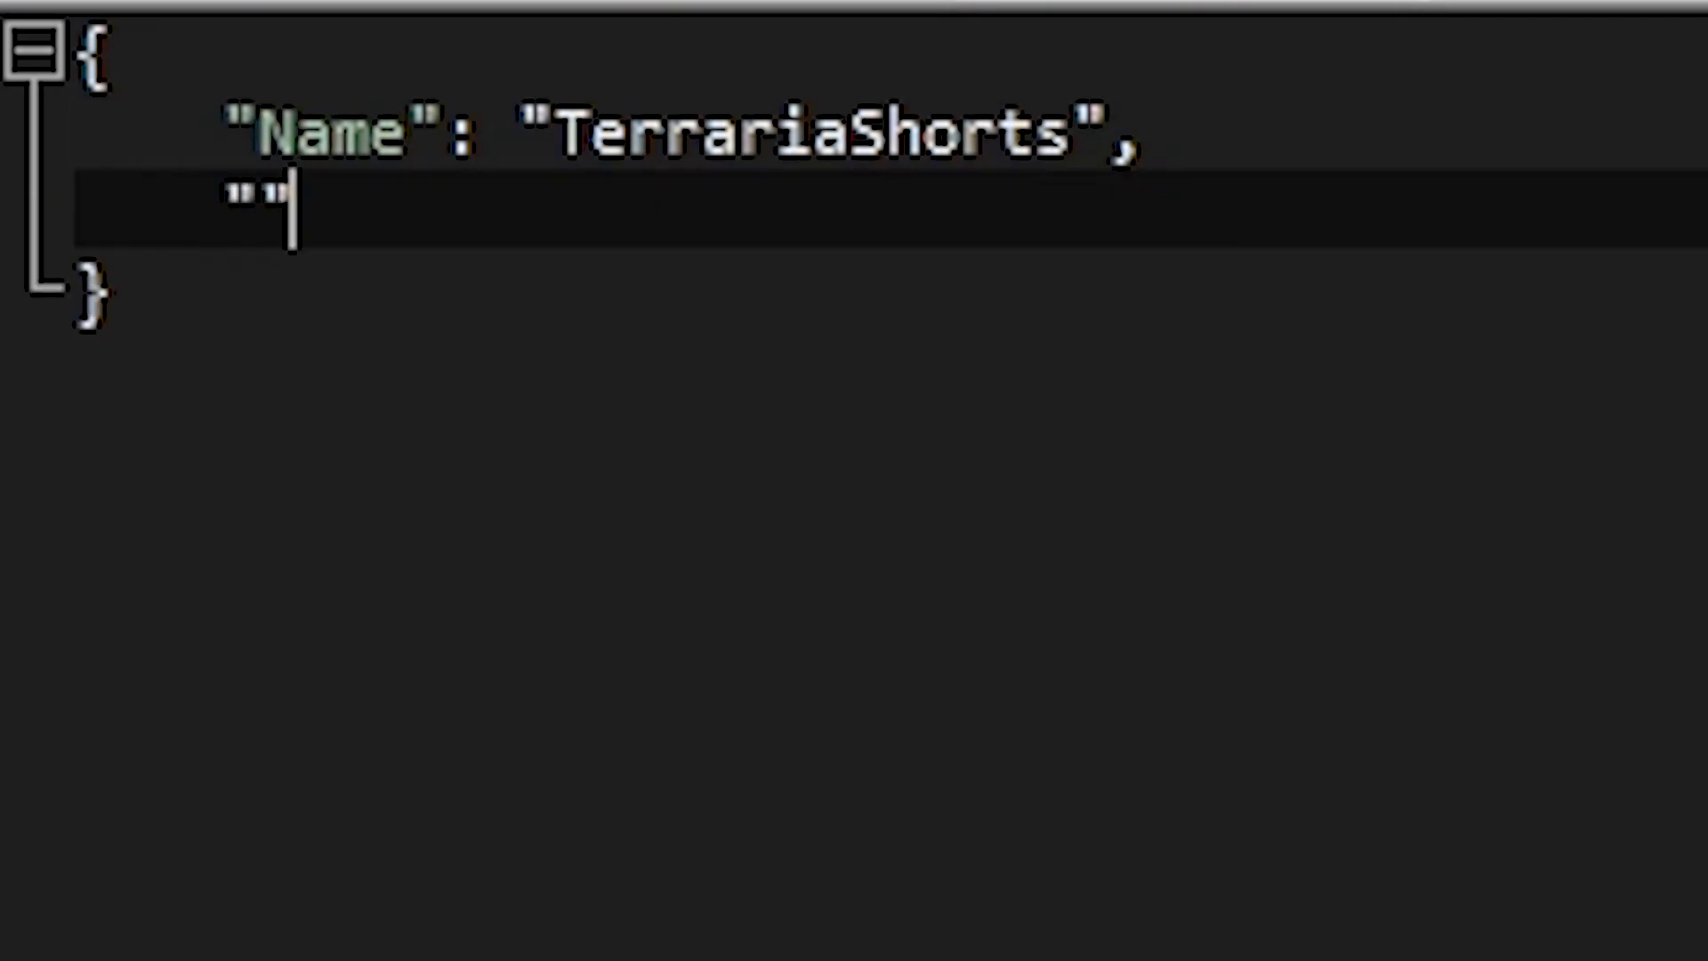
key("Left")
type("Author")
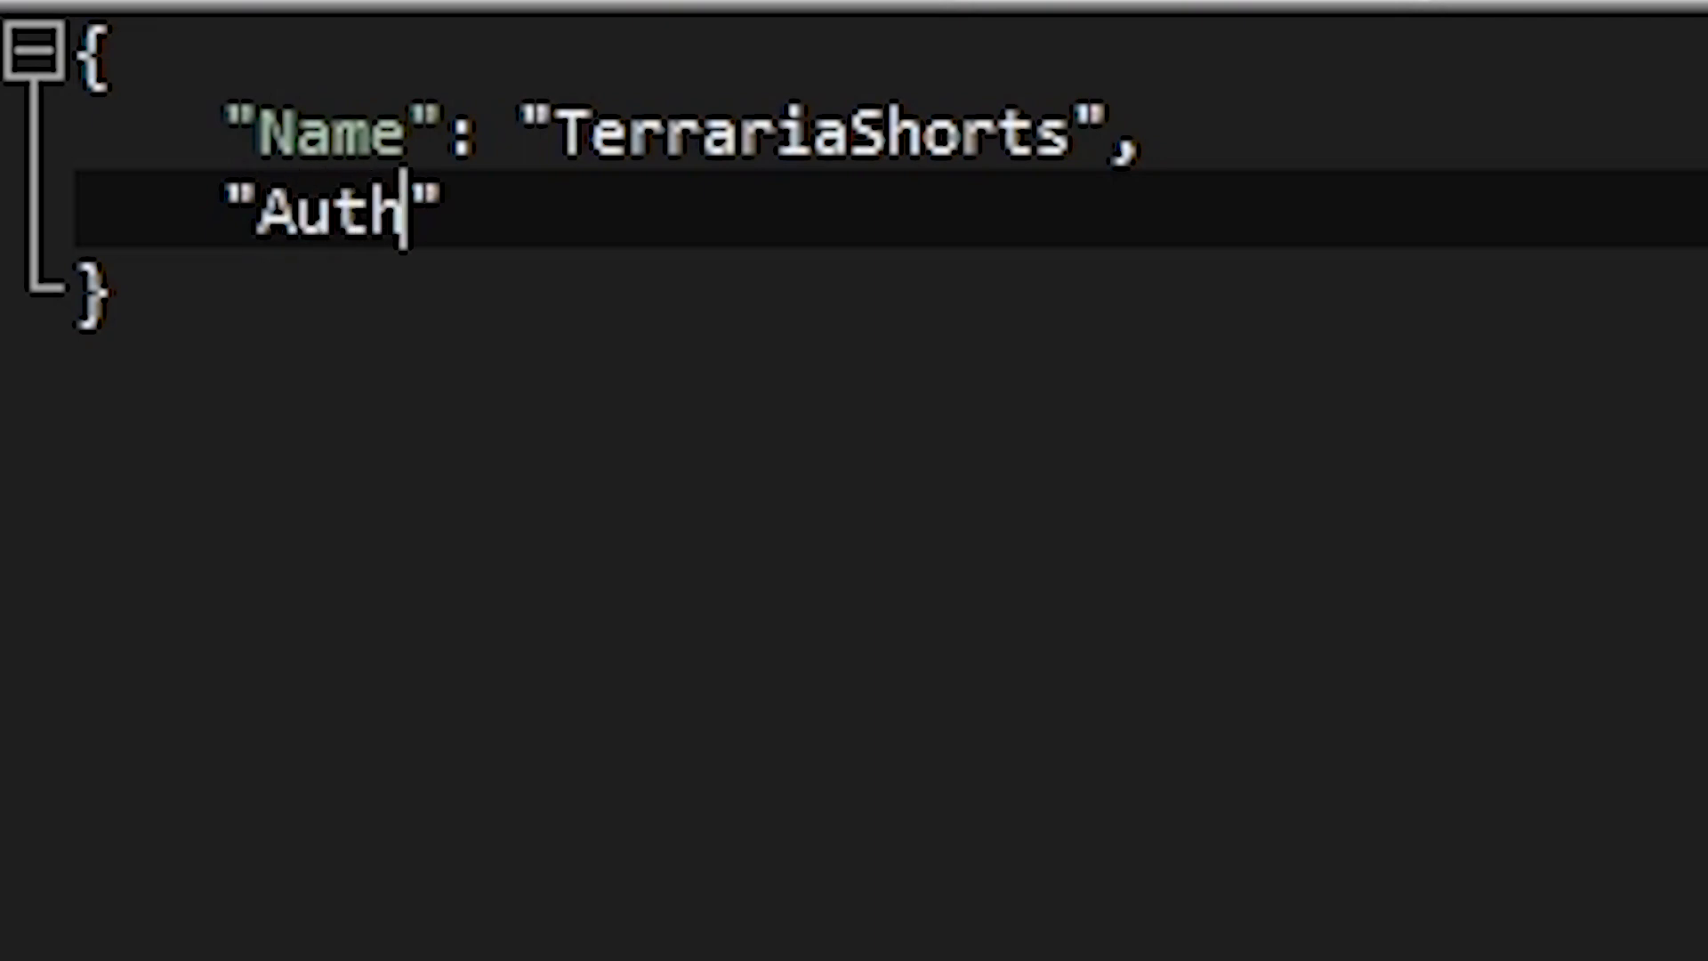
key("Right")
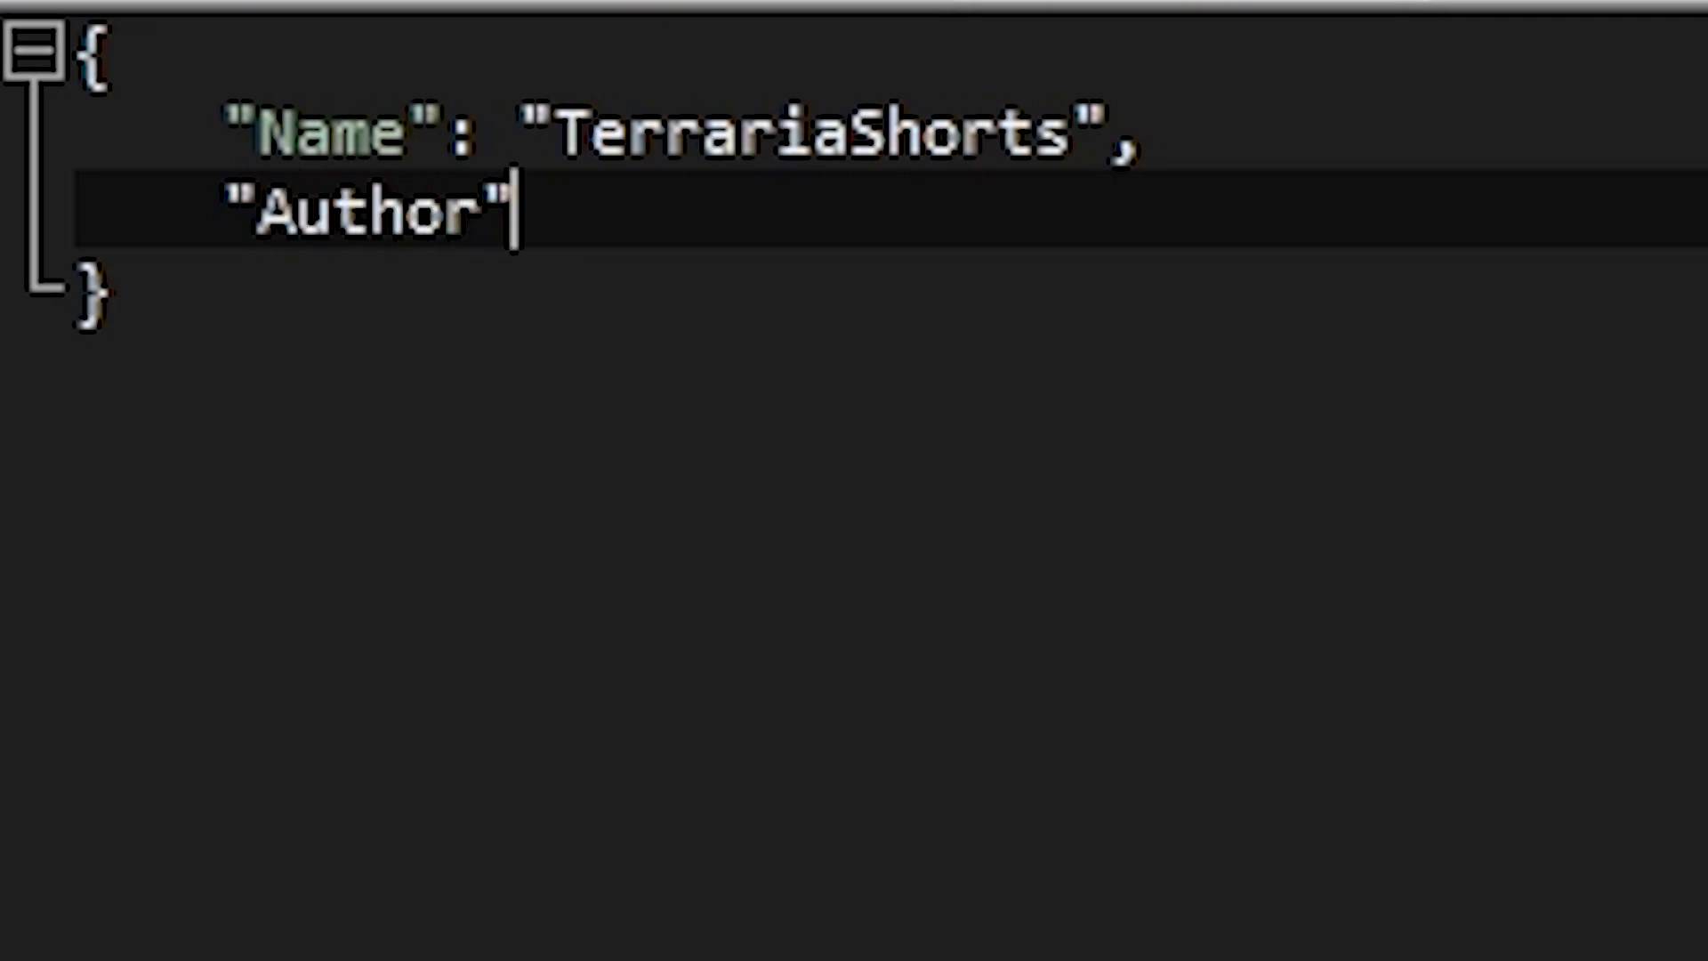
type(": ")
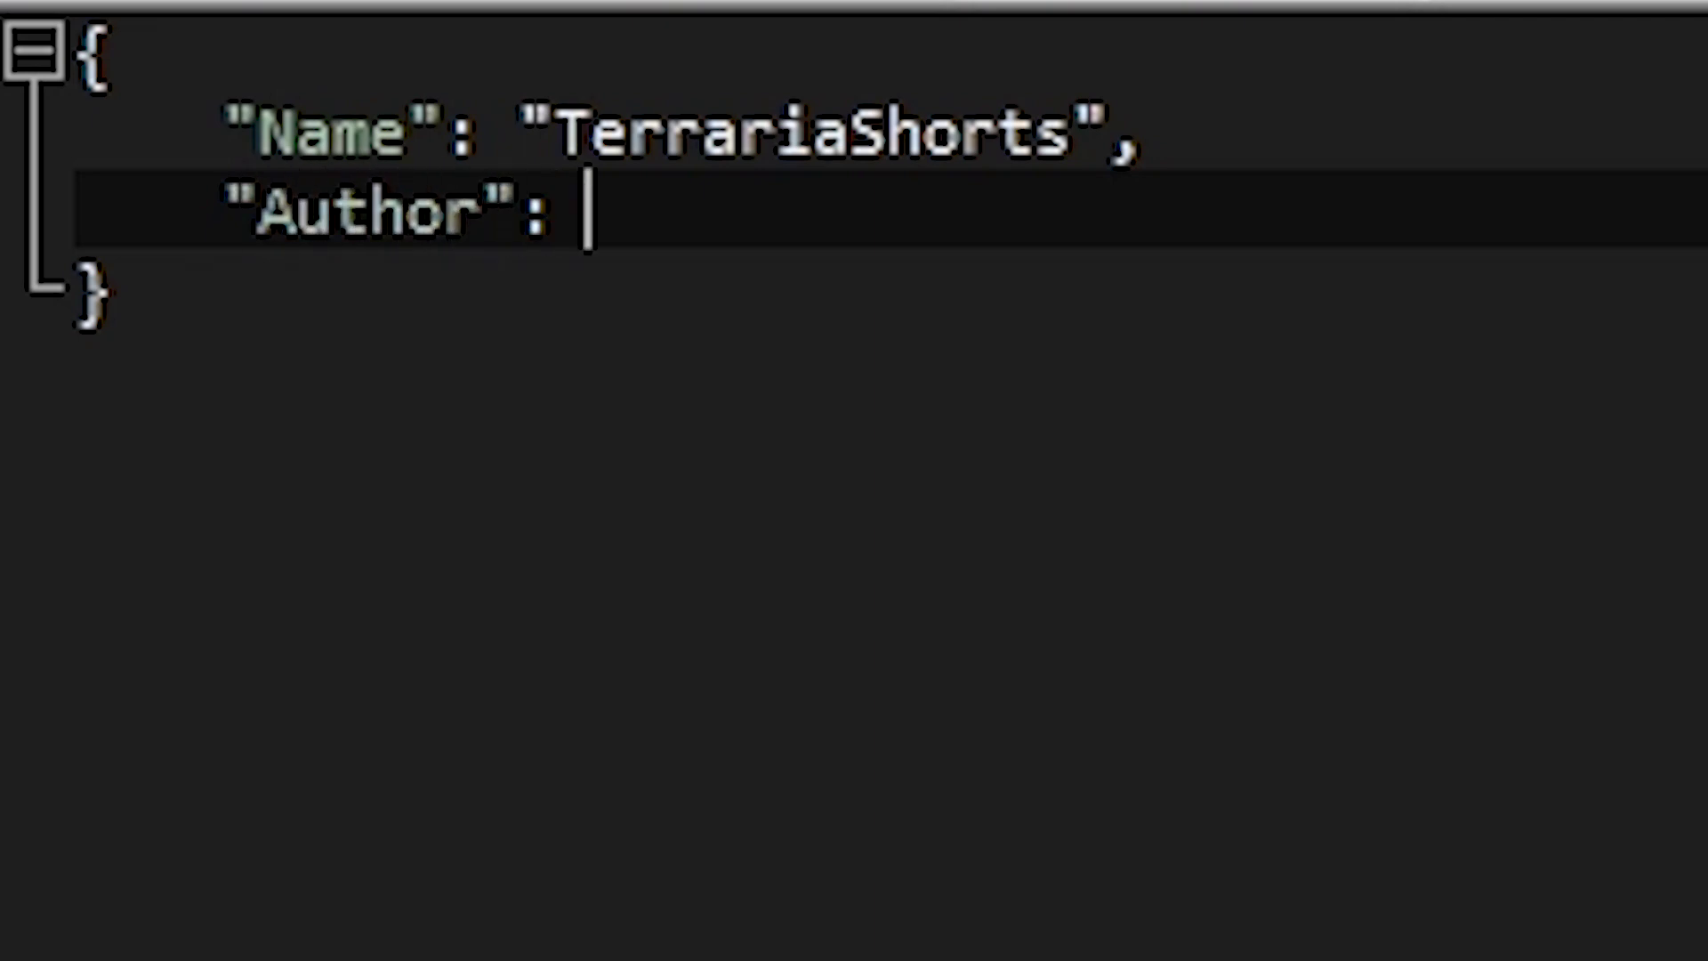
type("\"\"")
key("Left")
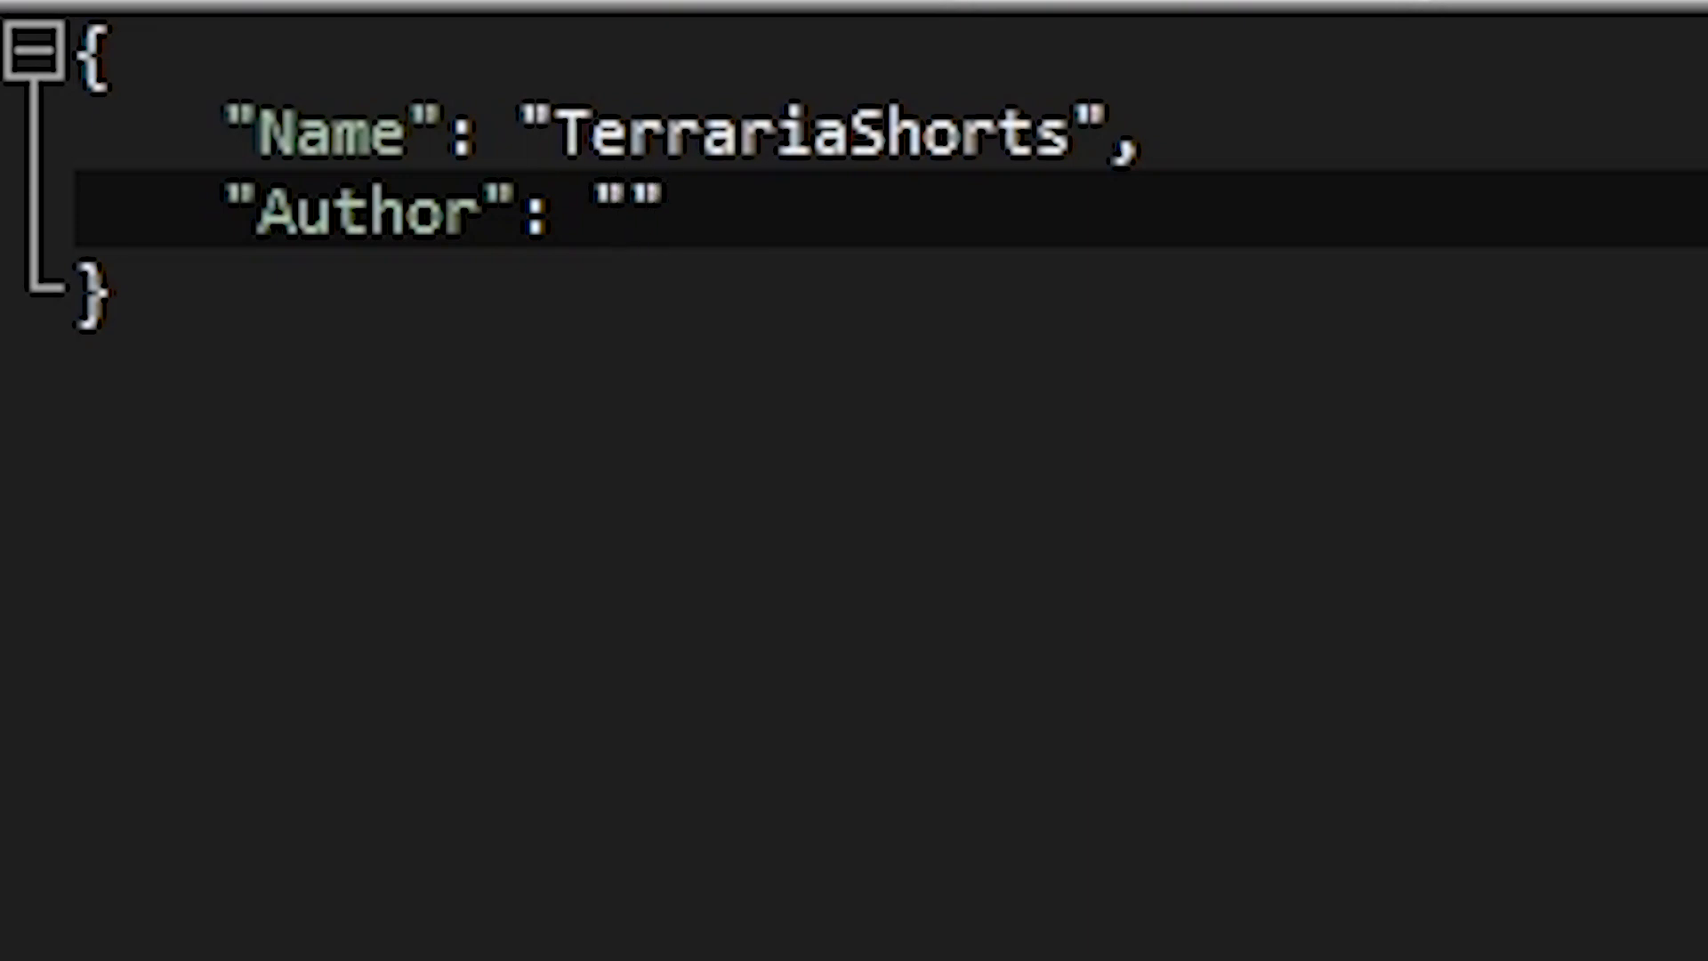
type("Me")
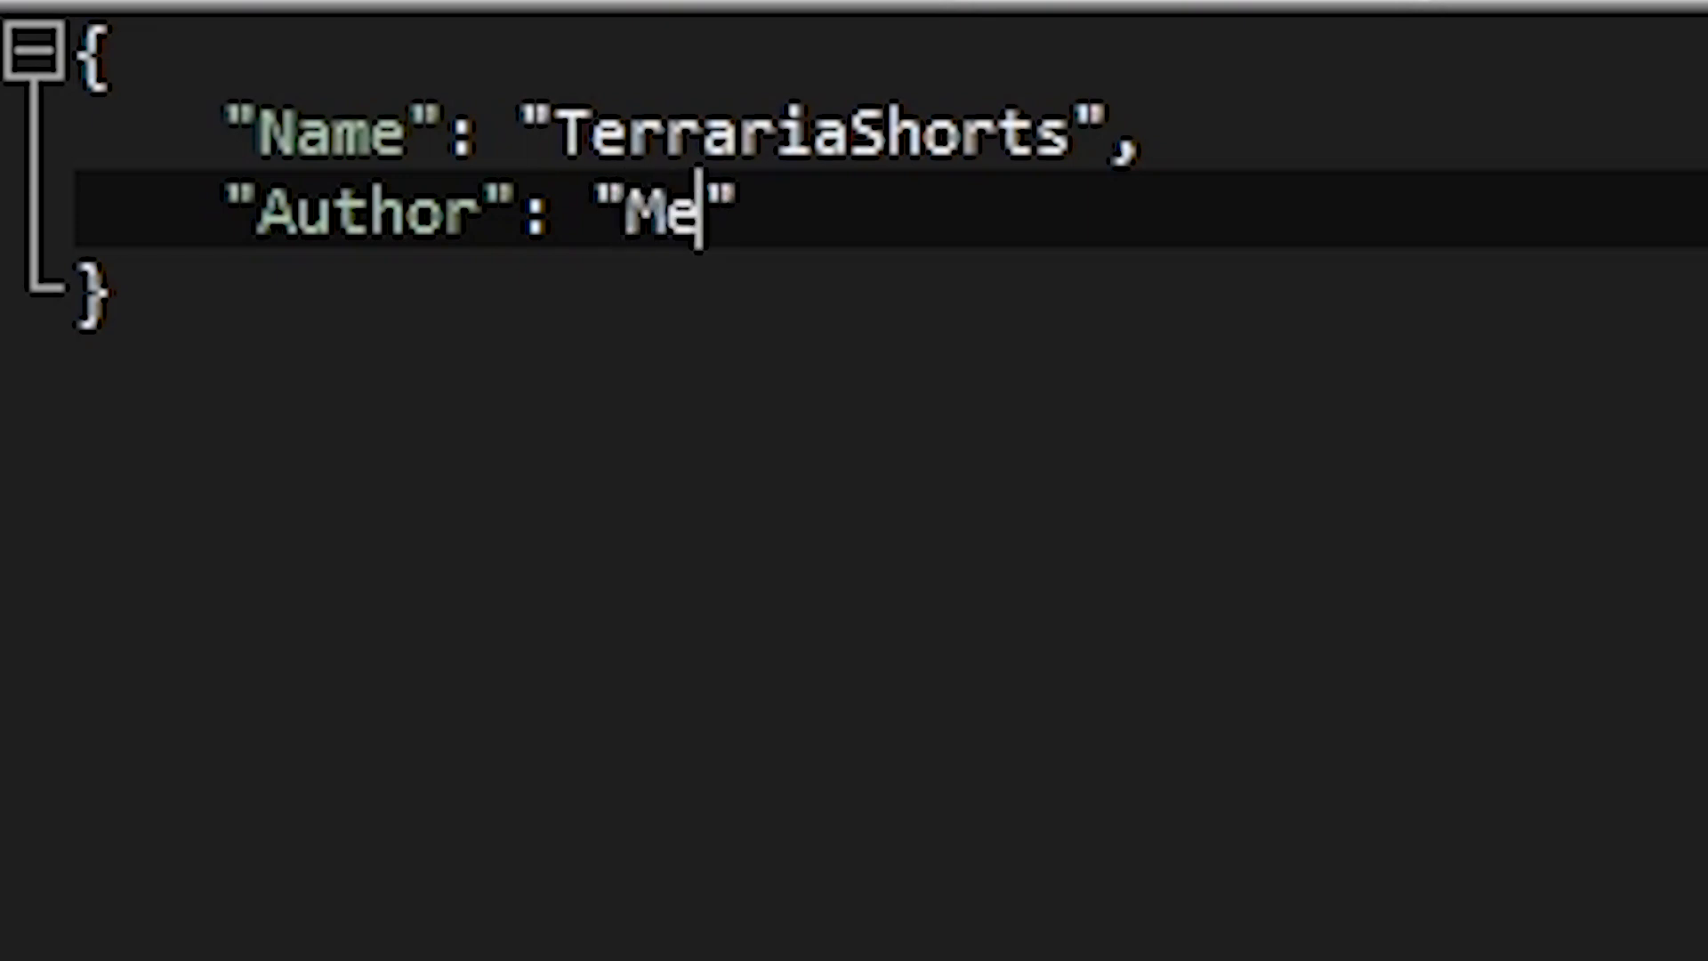
key("Right")
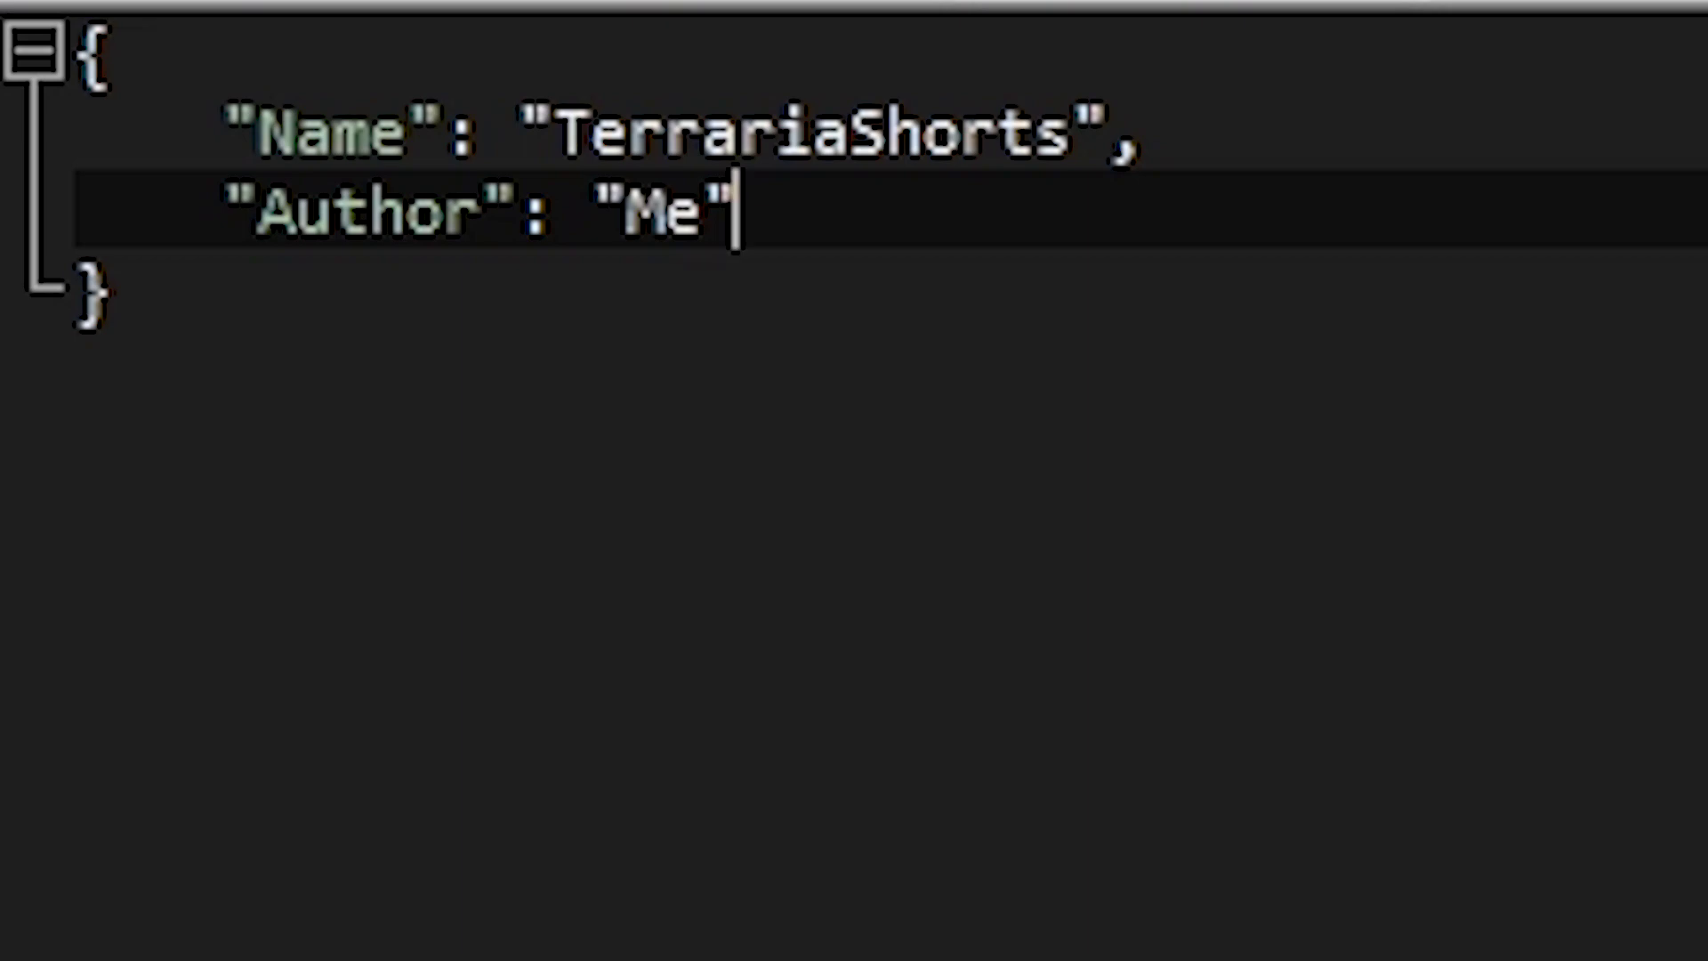
type(",")
key("Return")
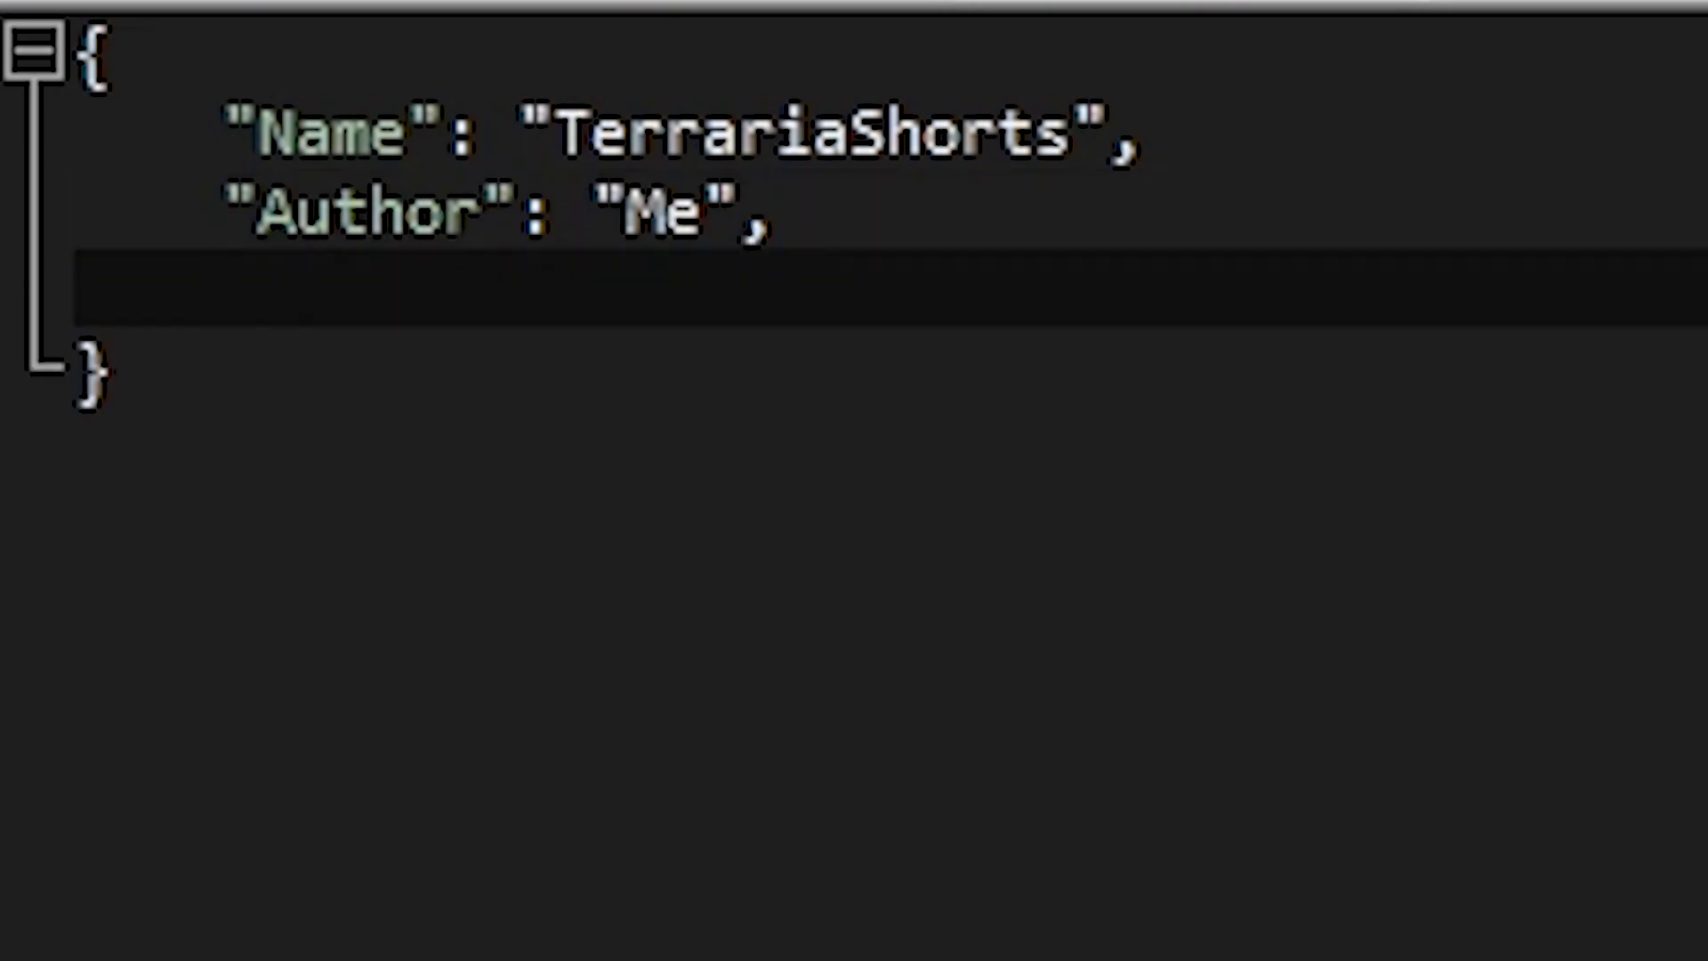
Add a "Description" key with an empty string value below the "Author" entry
type("\"\"")
key("Left")
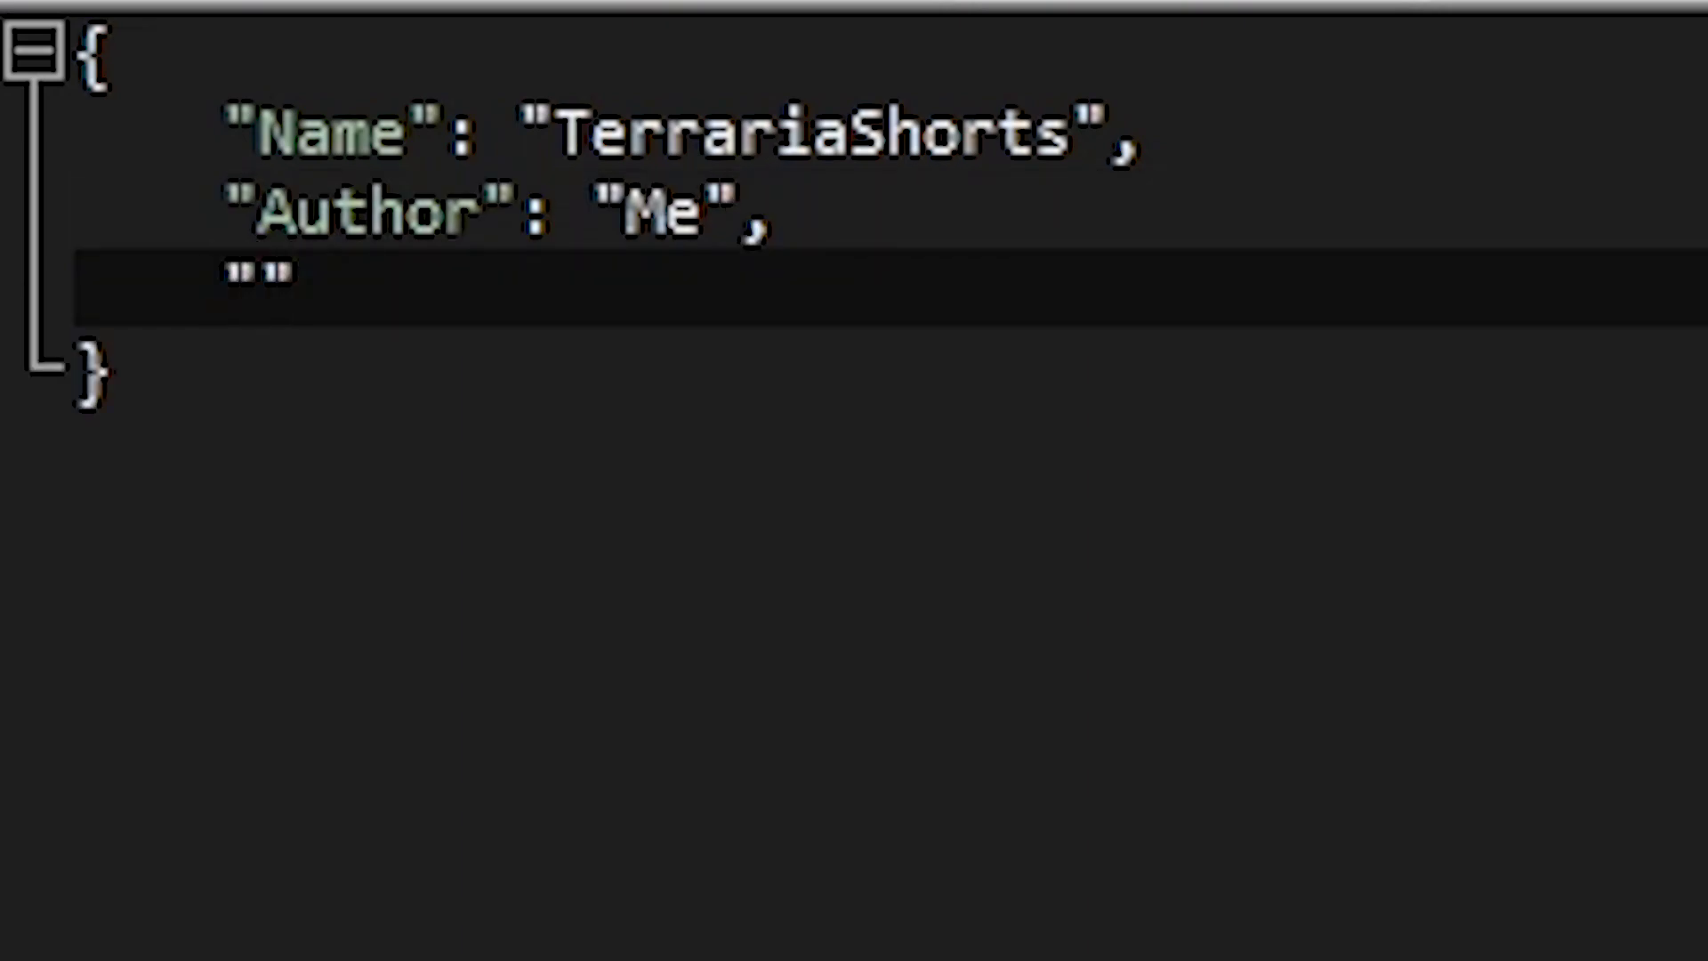
type("Descrip")
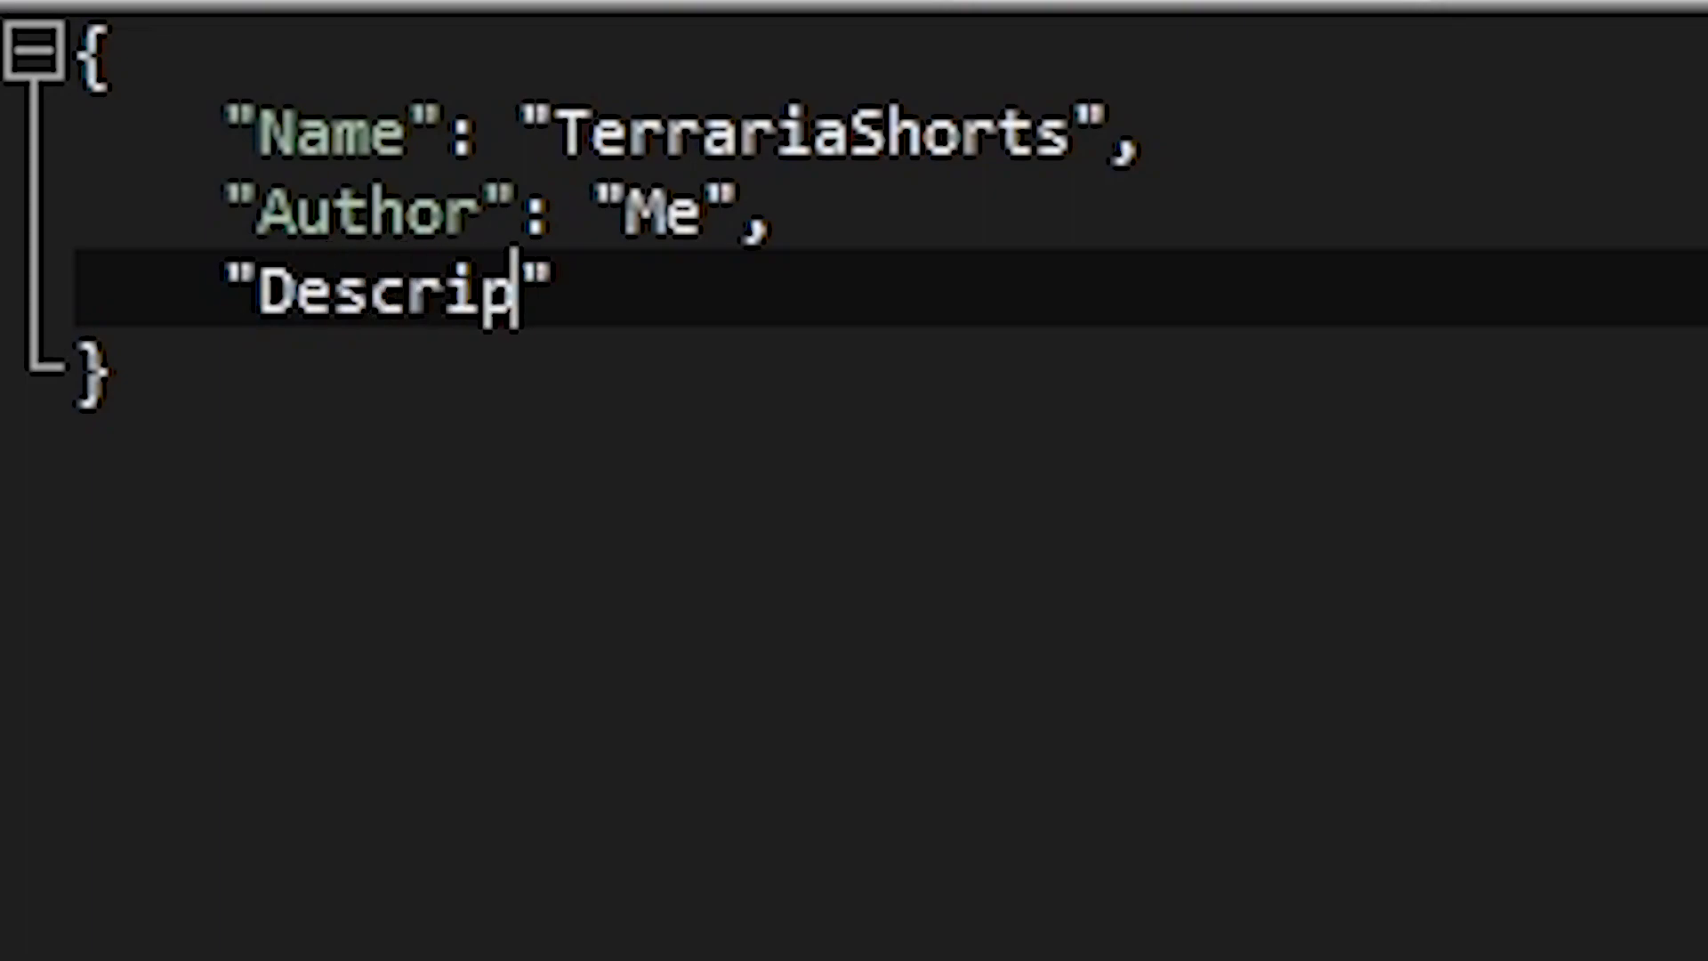
type("tion")
key("Right")
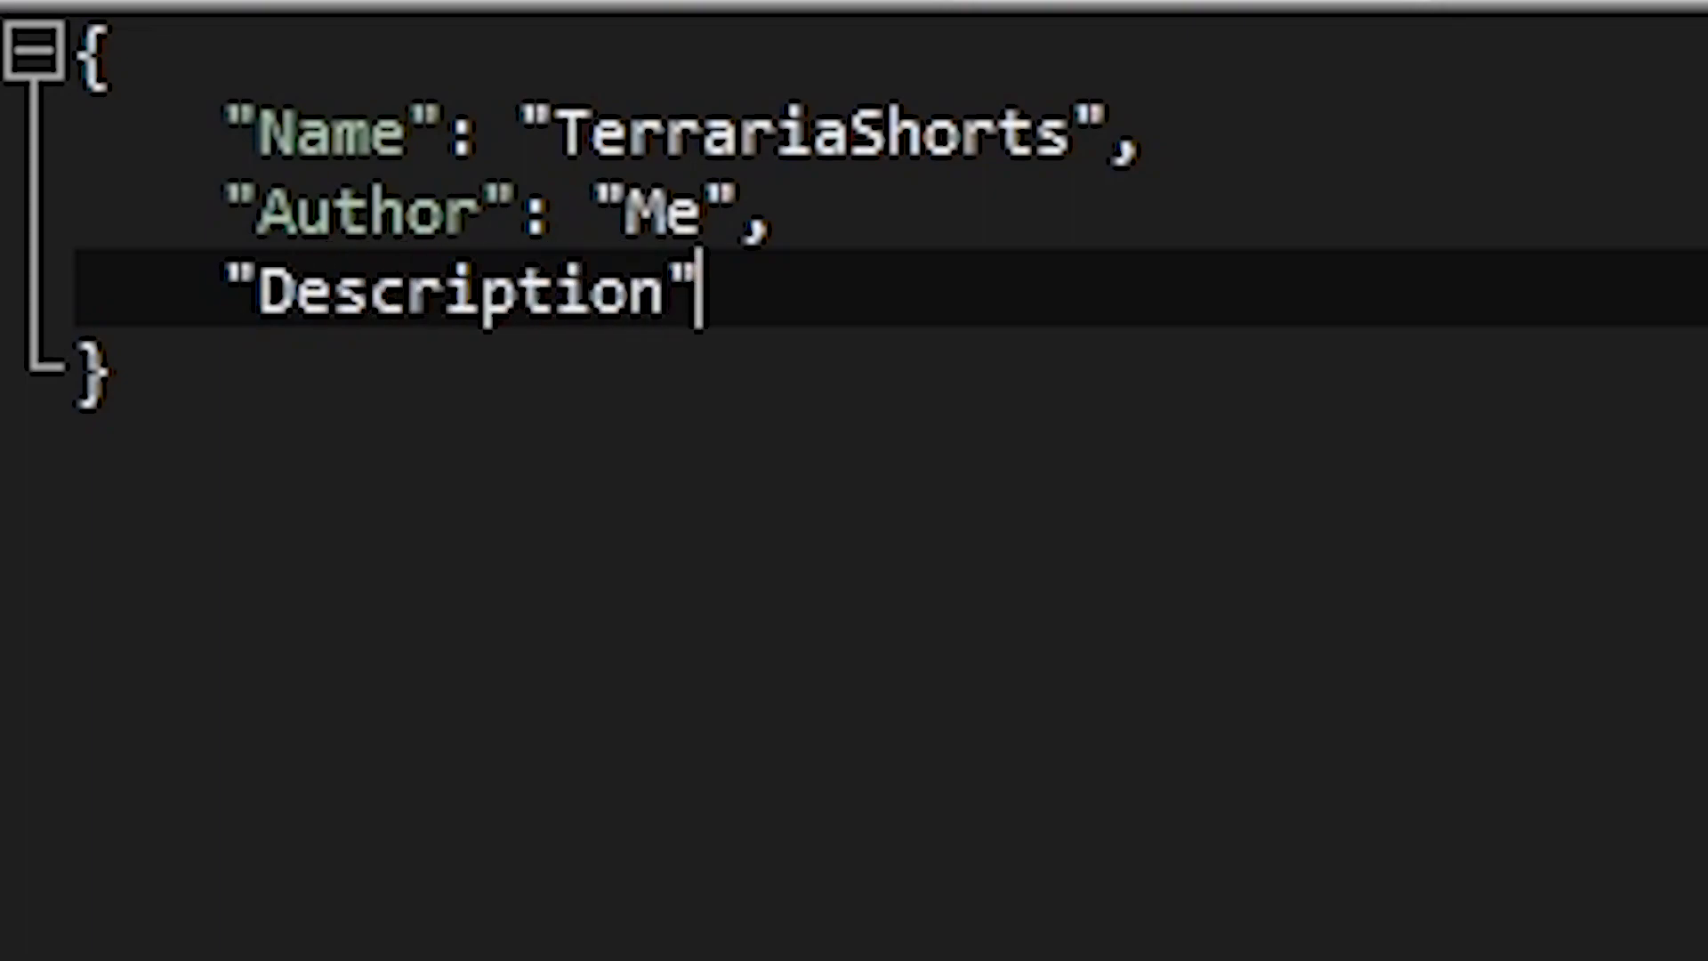
type(": ")
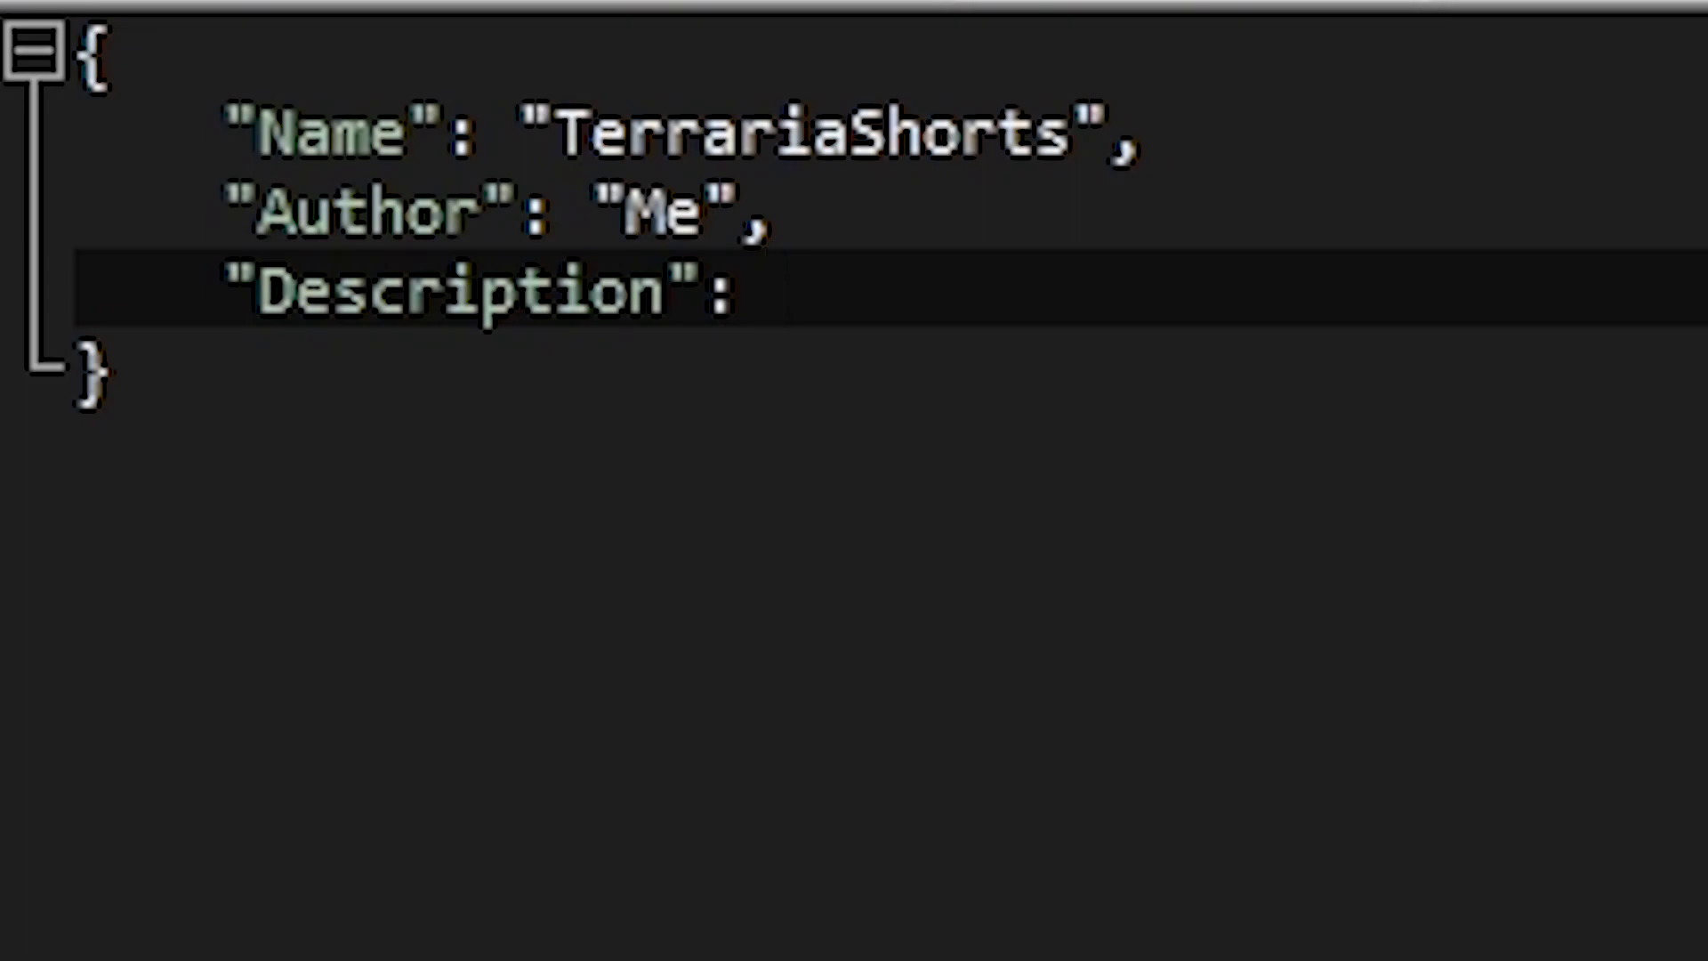
type("\"")
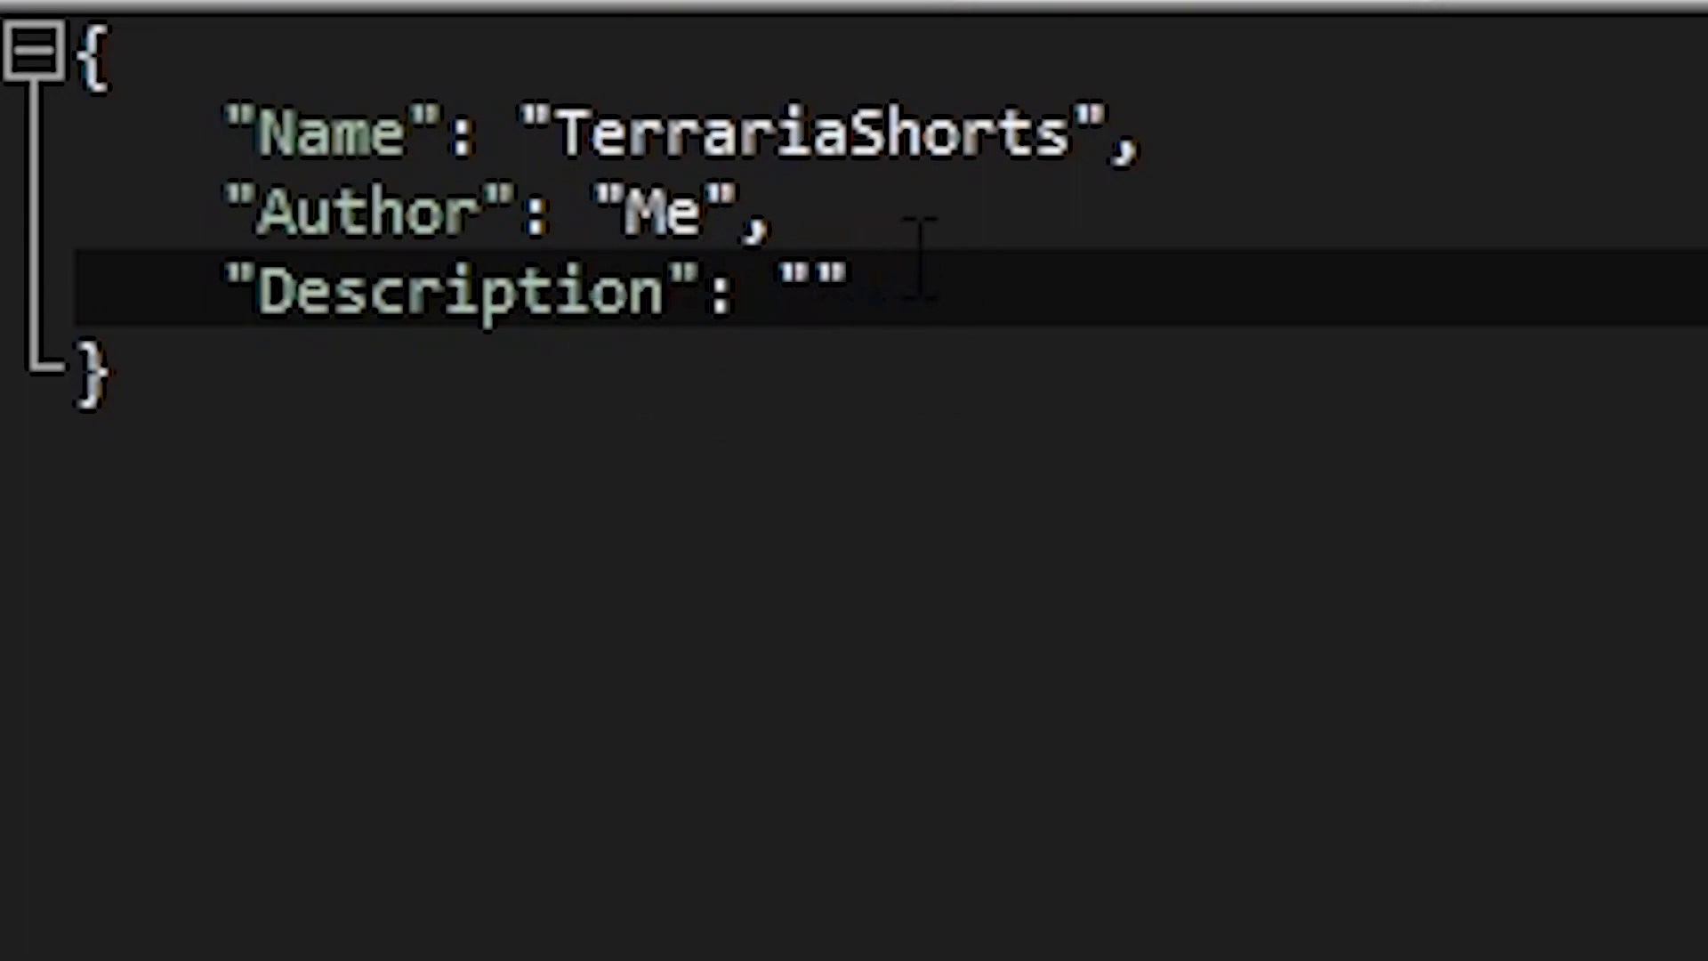
Fill in Test as the "Description" value, add a trailing comma, and start a new line below it
left_click(957, 290)
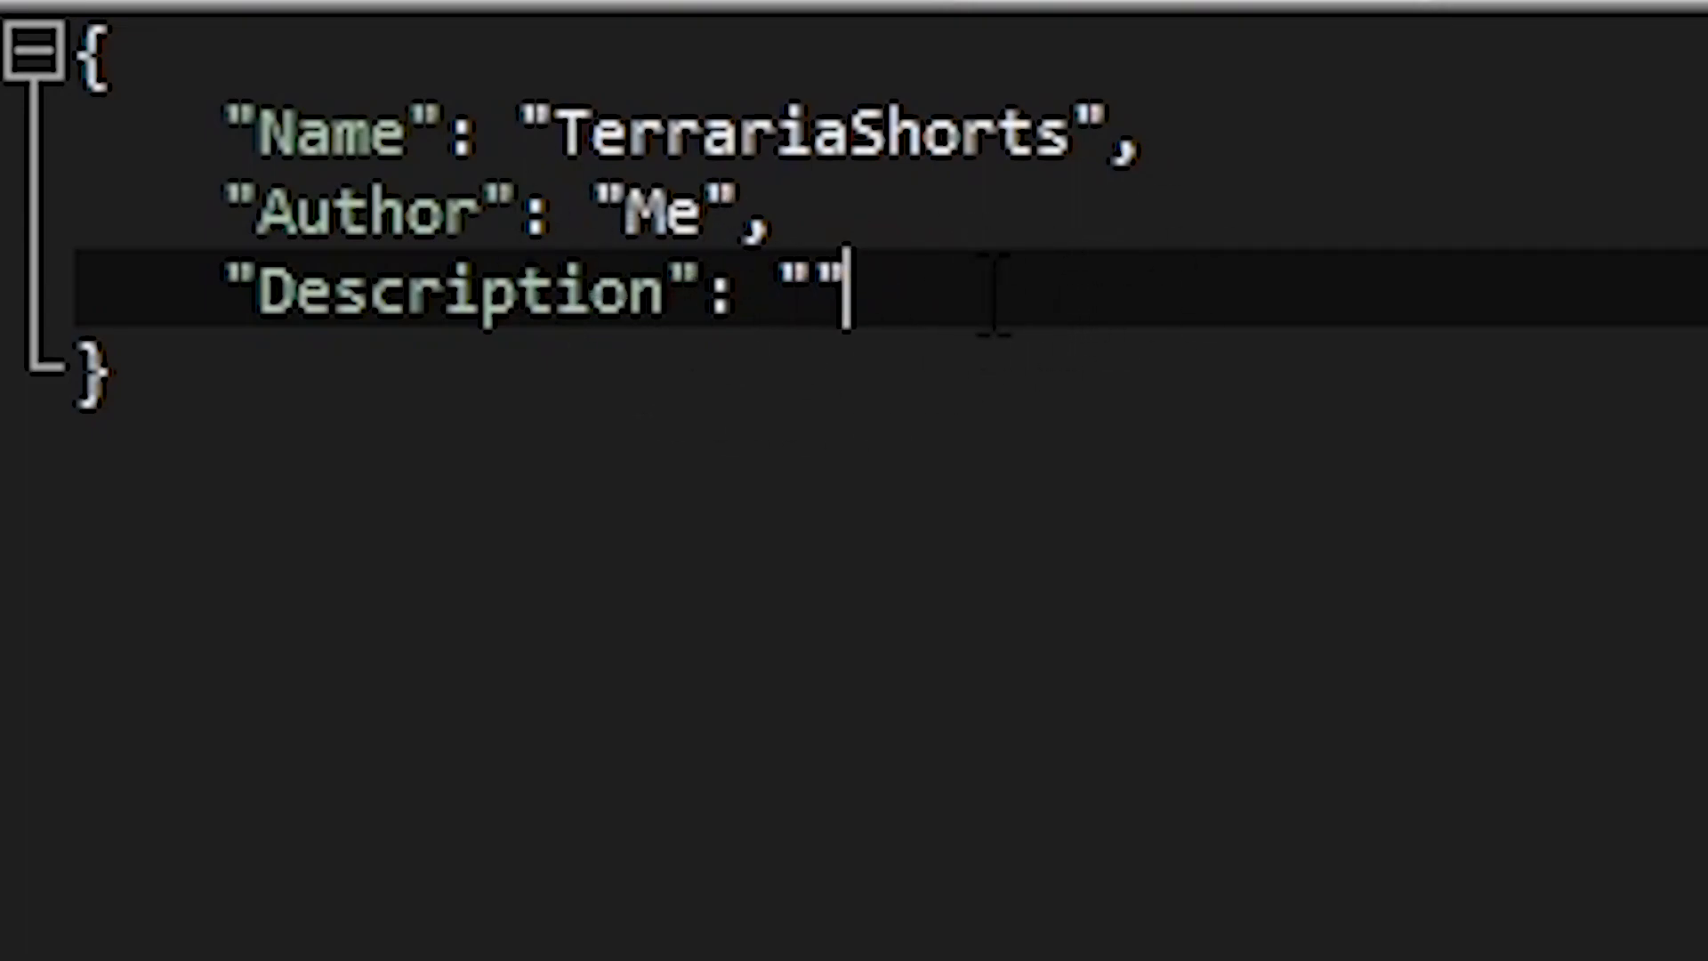
left_click(814, 267)
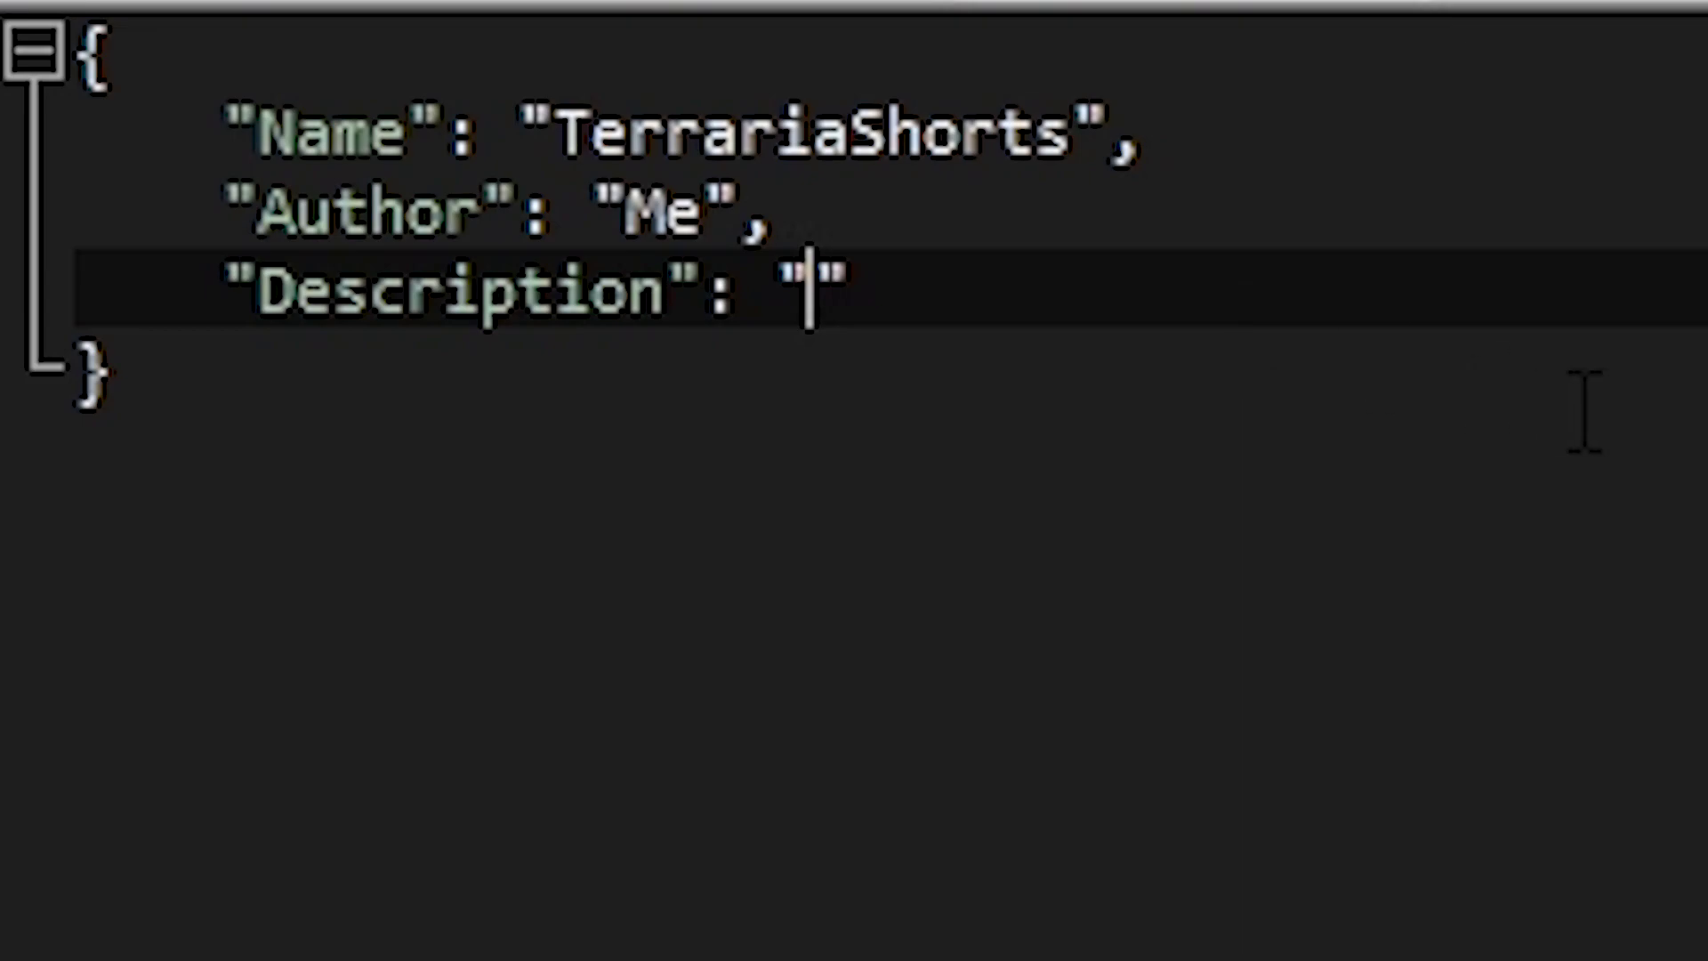
type("Test")
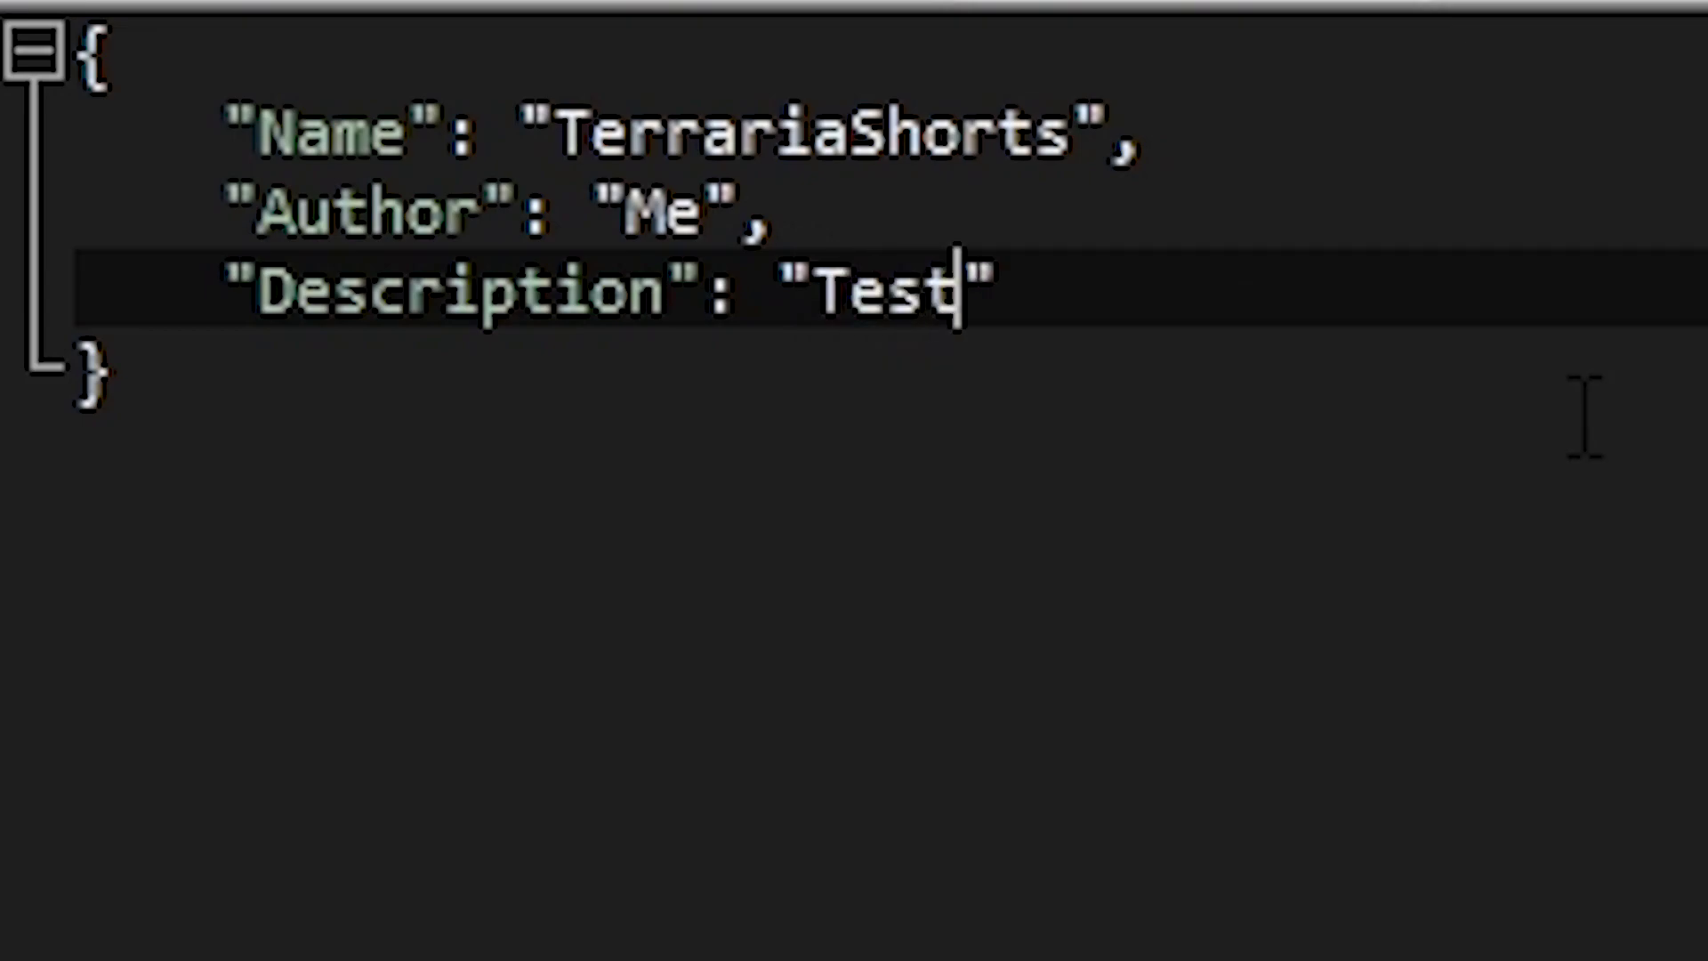
key("Right")
type(",")
key("Return")
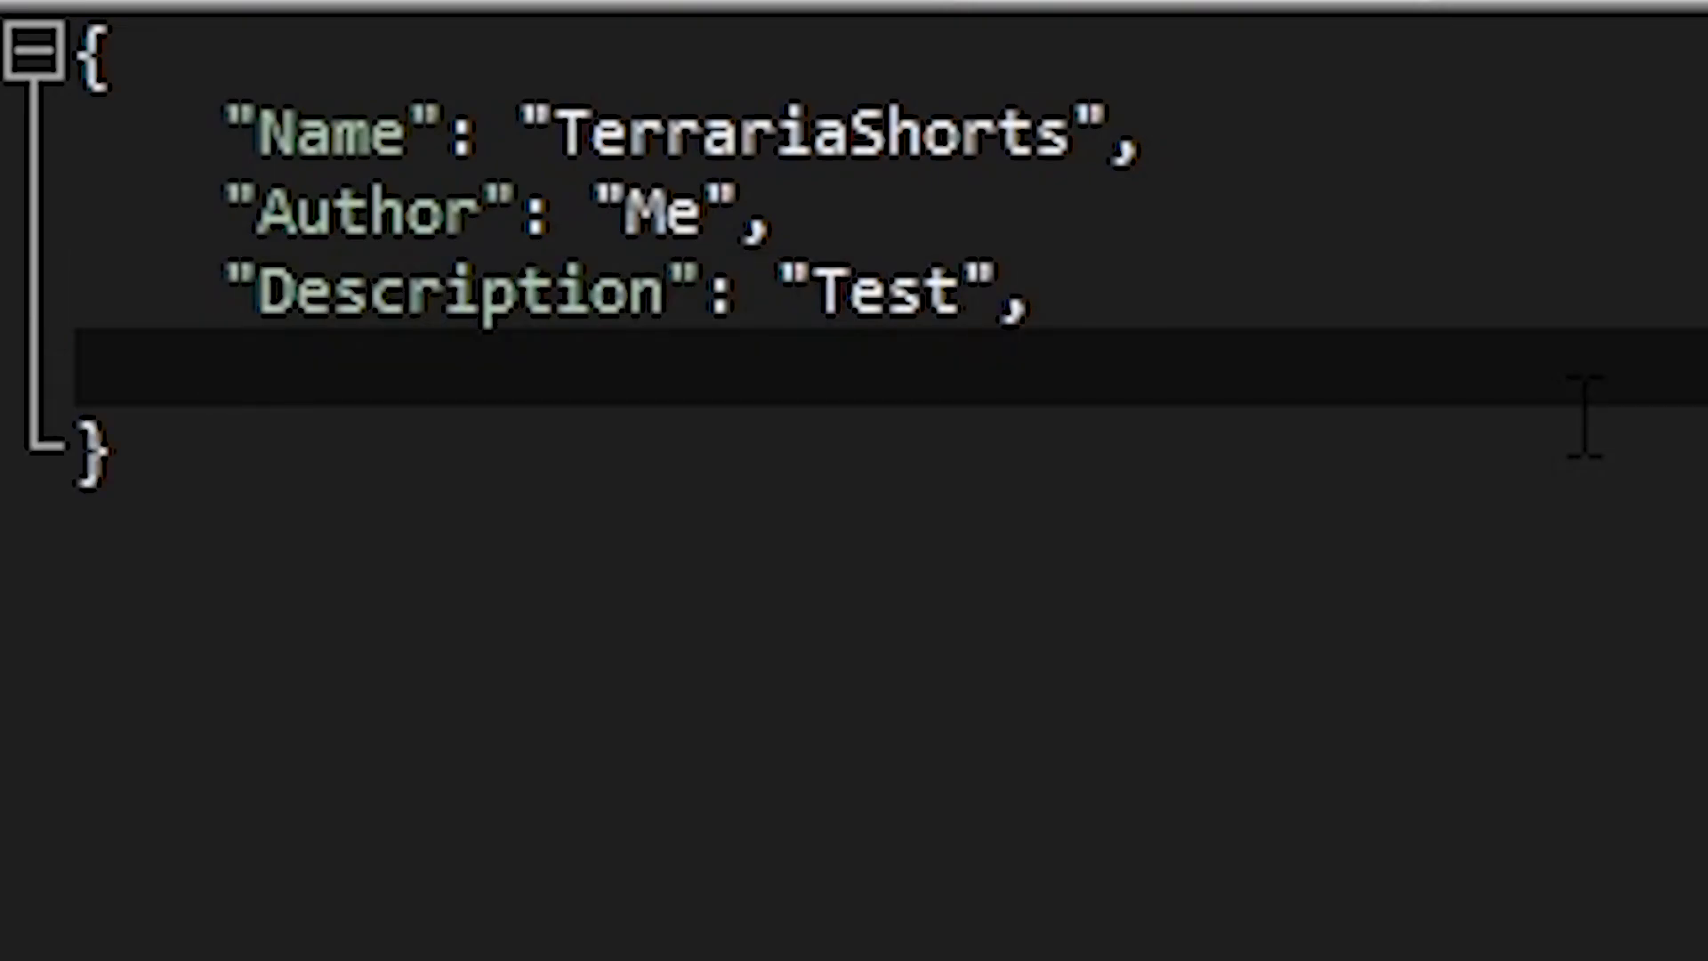
Add a "Version" key holding a nested object, with its opening and closing braces on separate lines
type("\"")
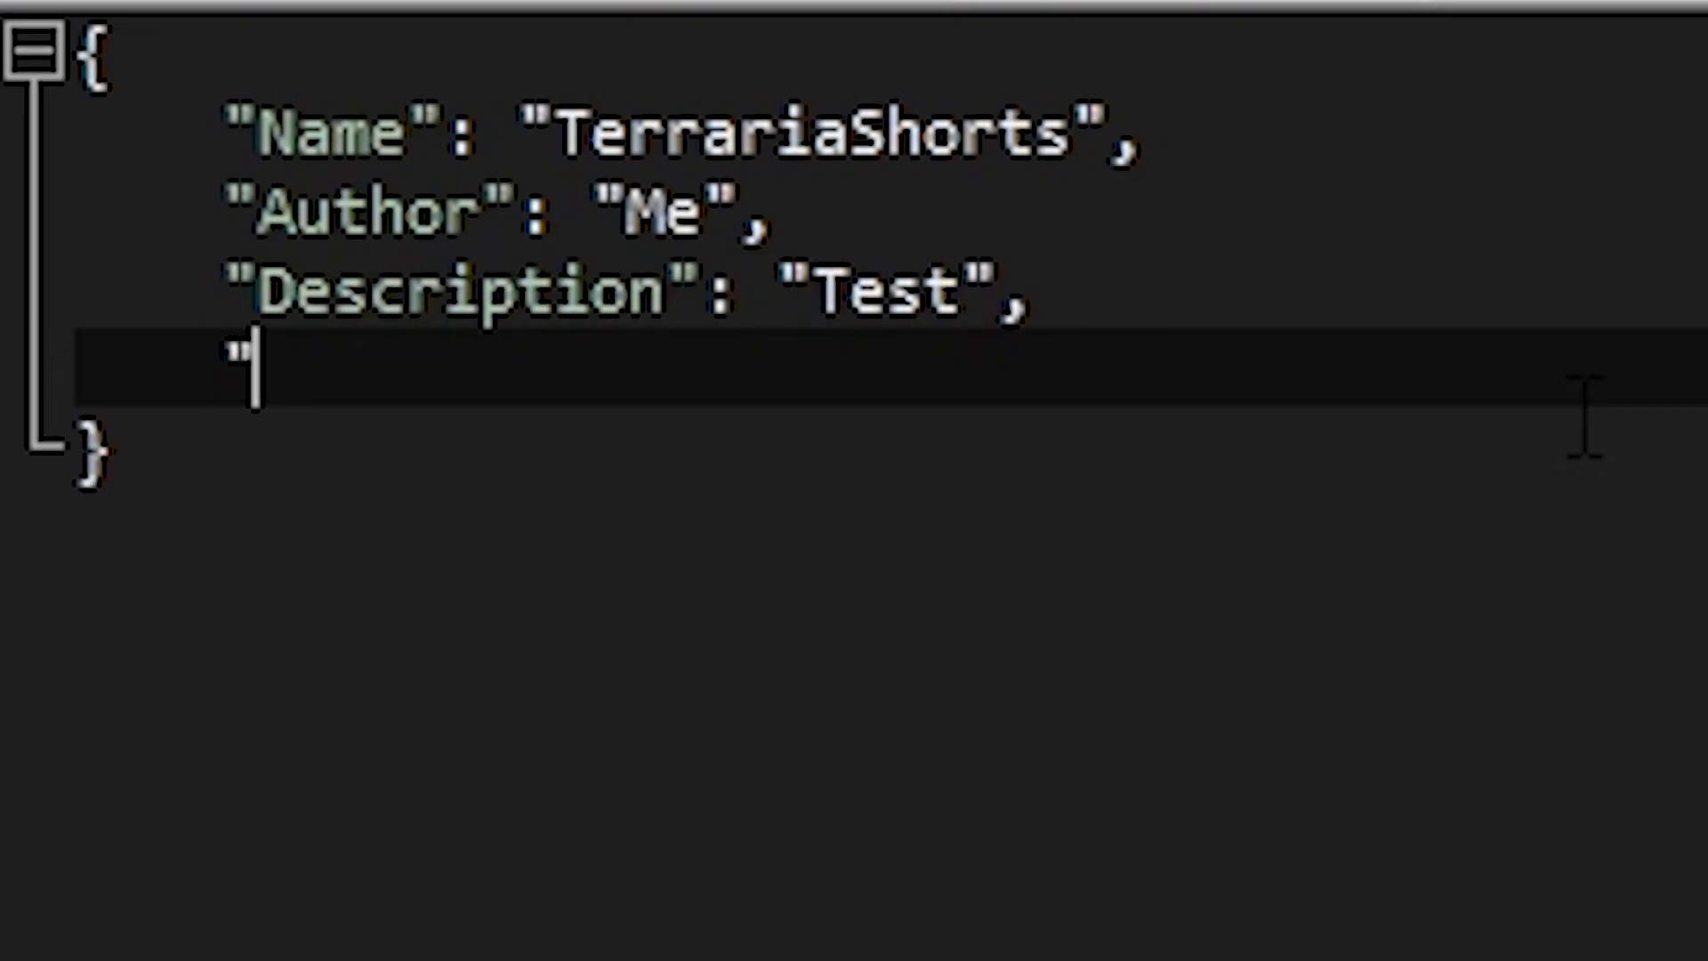
type("Ve\"")
key("Left")
type("Version")
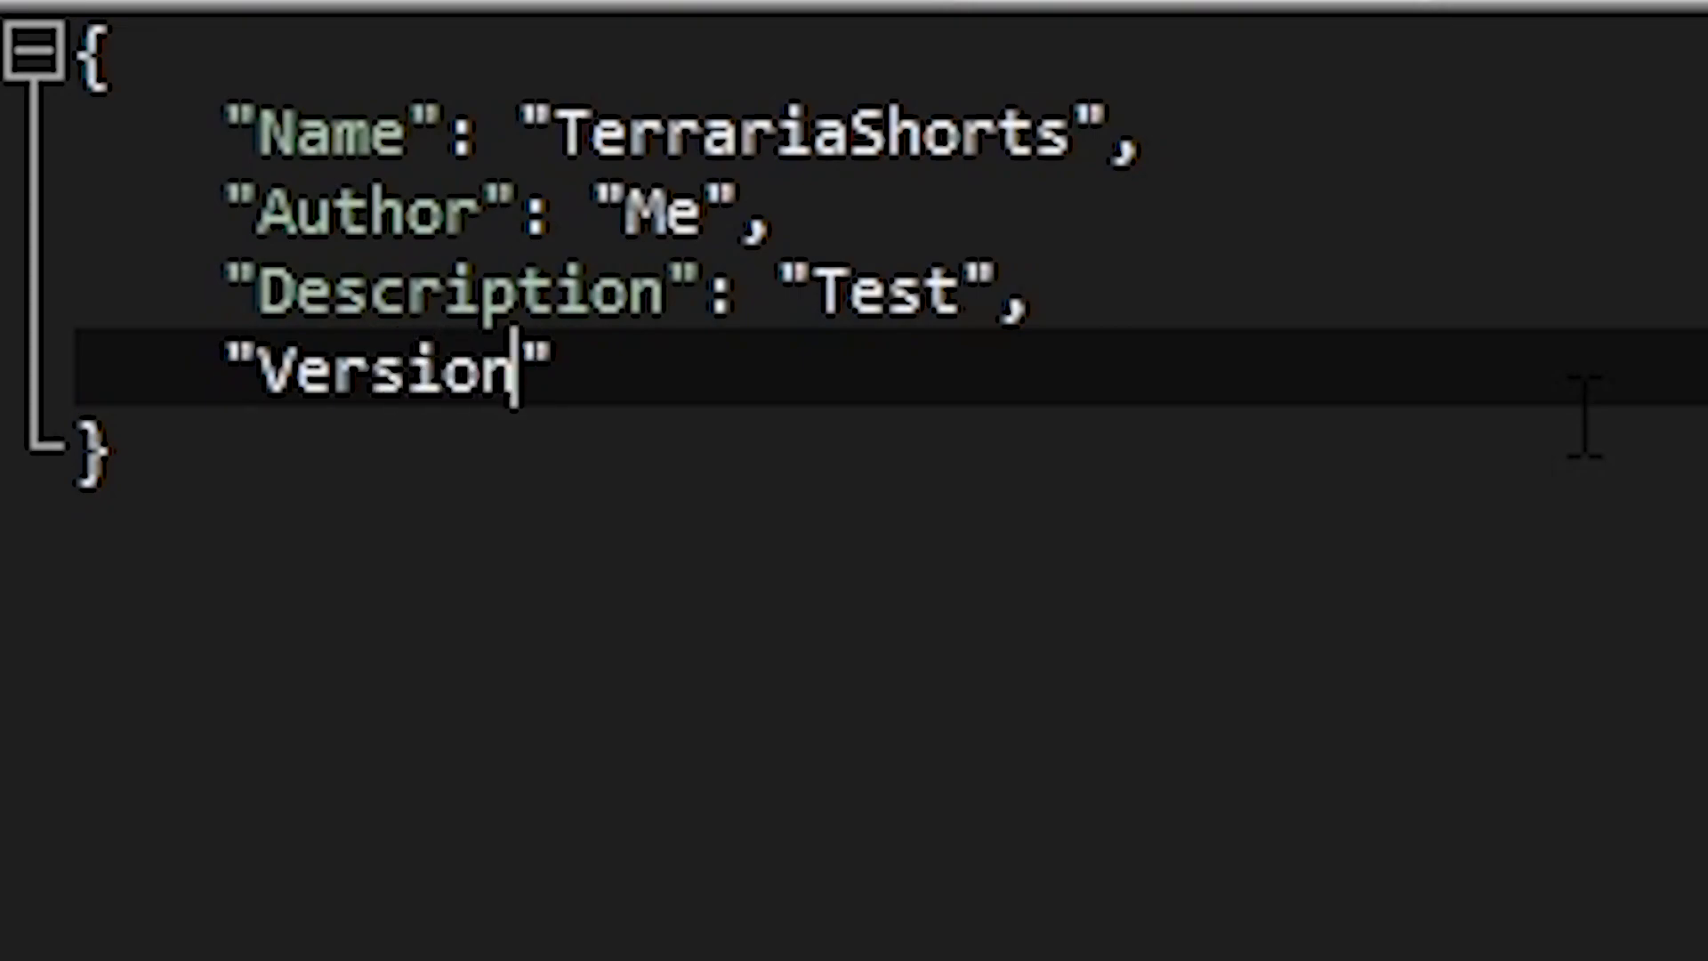
key("Right")
type(":")
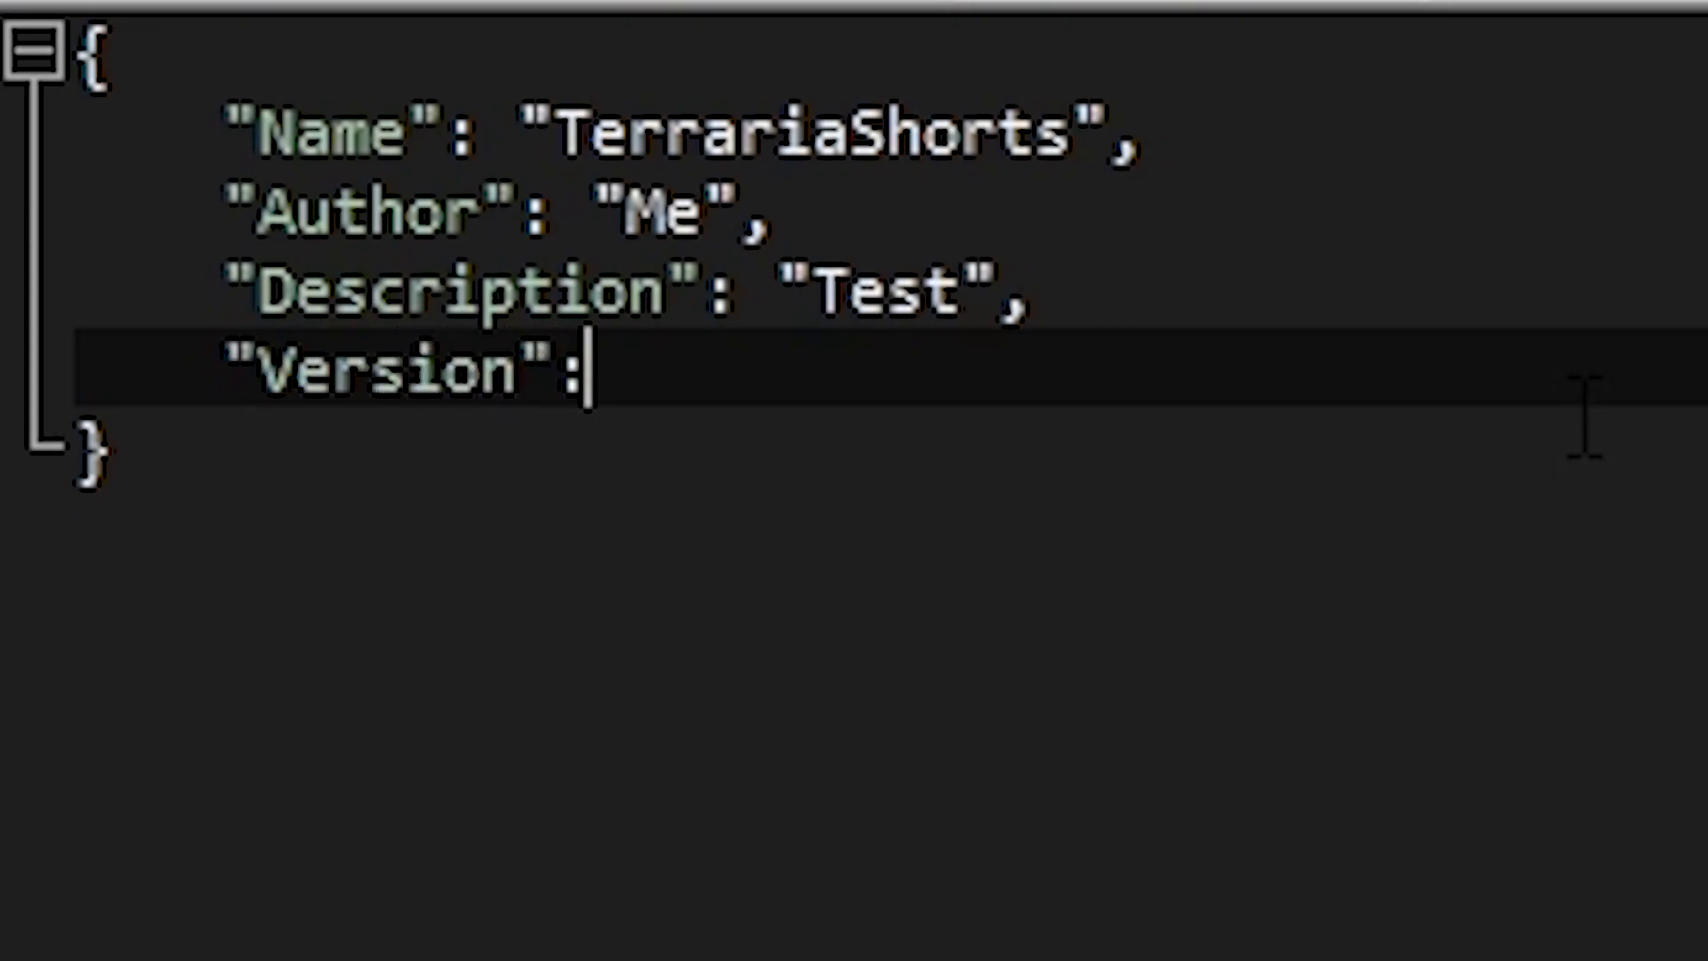
type(" {")
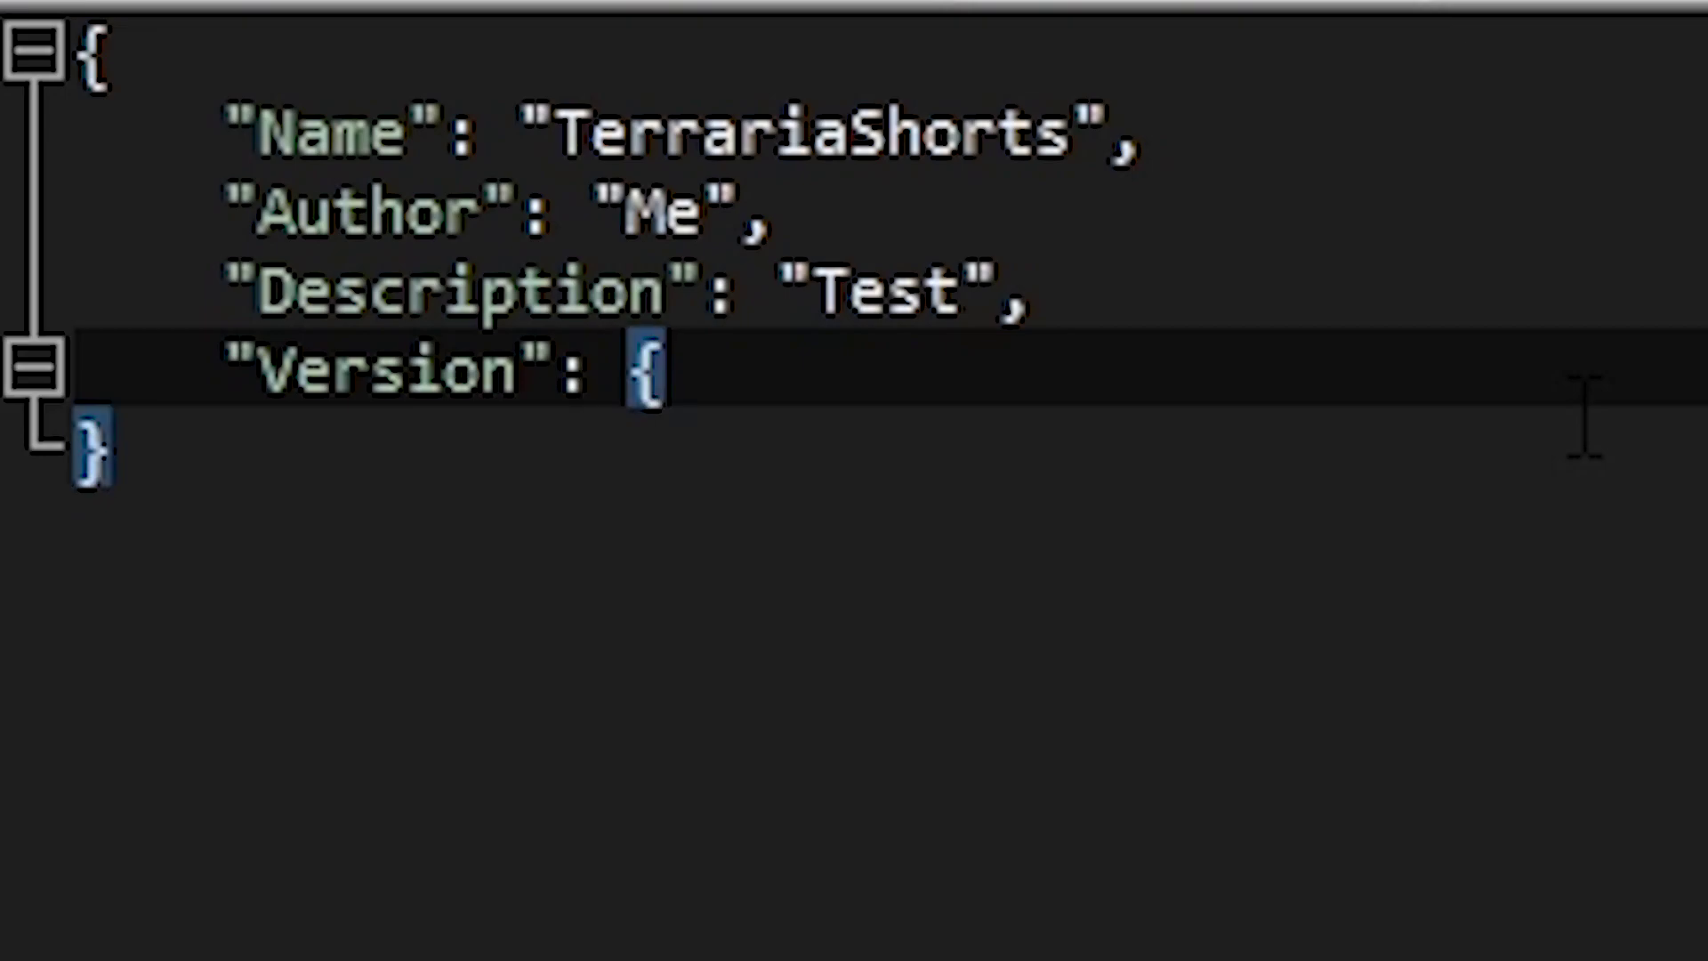
key("Return")
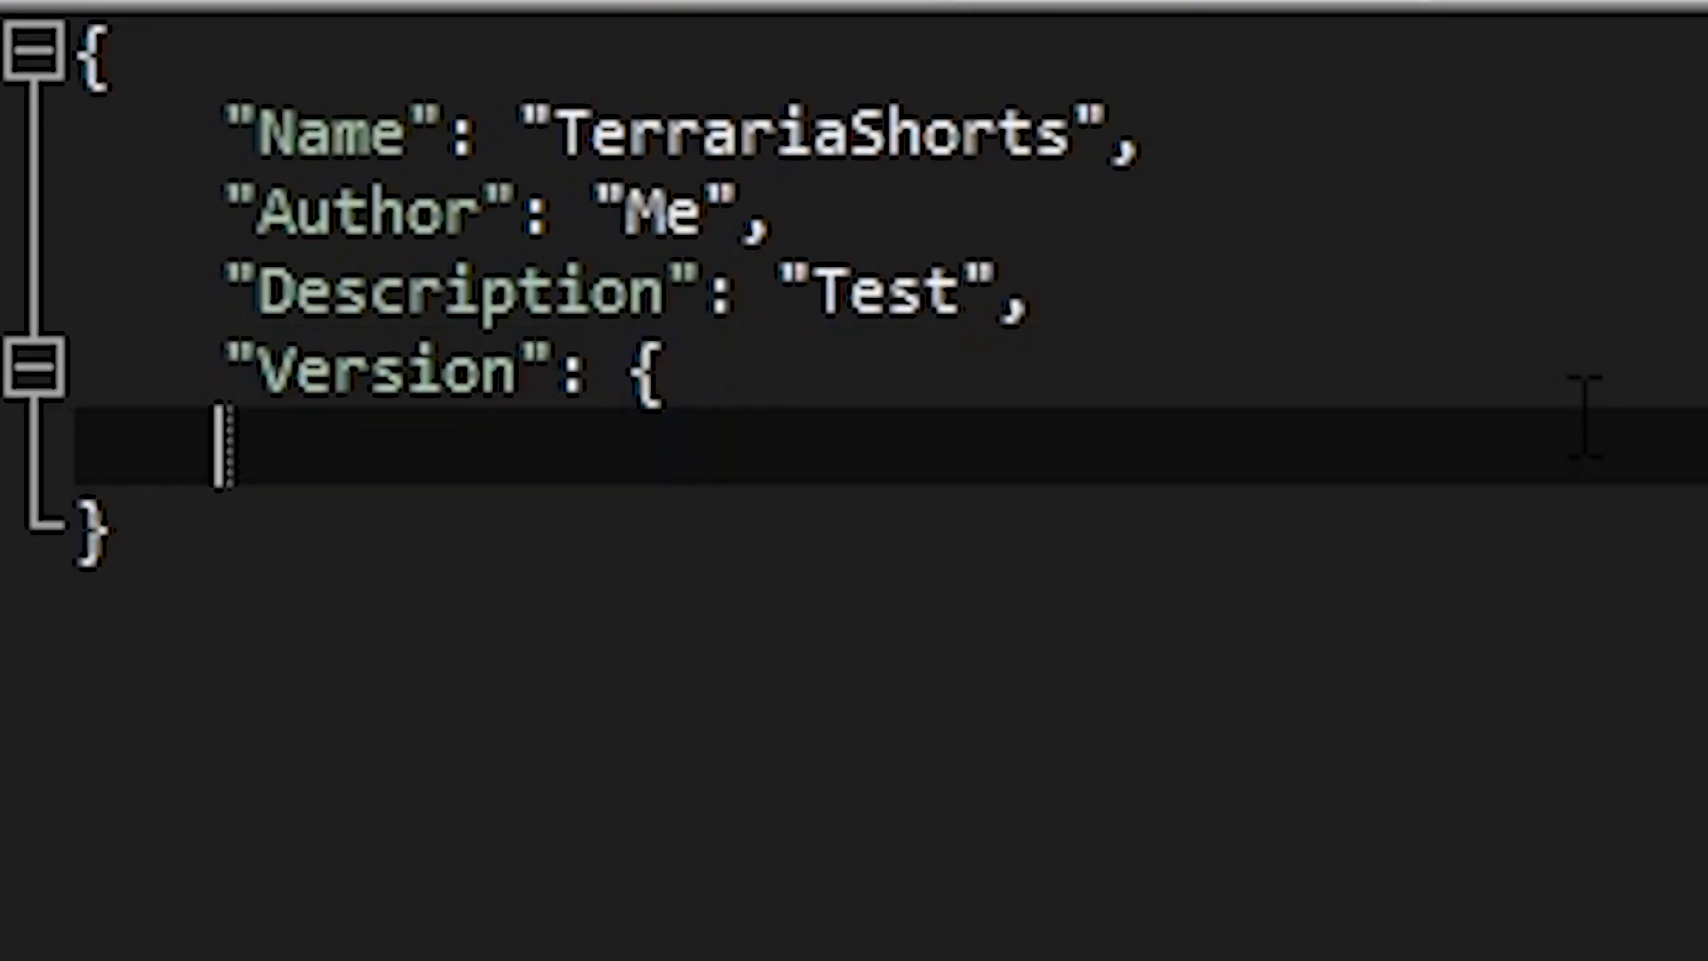
type("}")
key("Up")
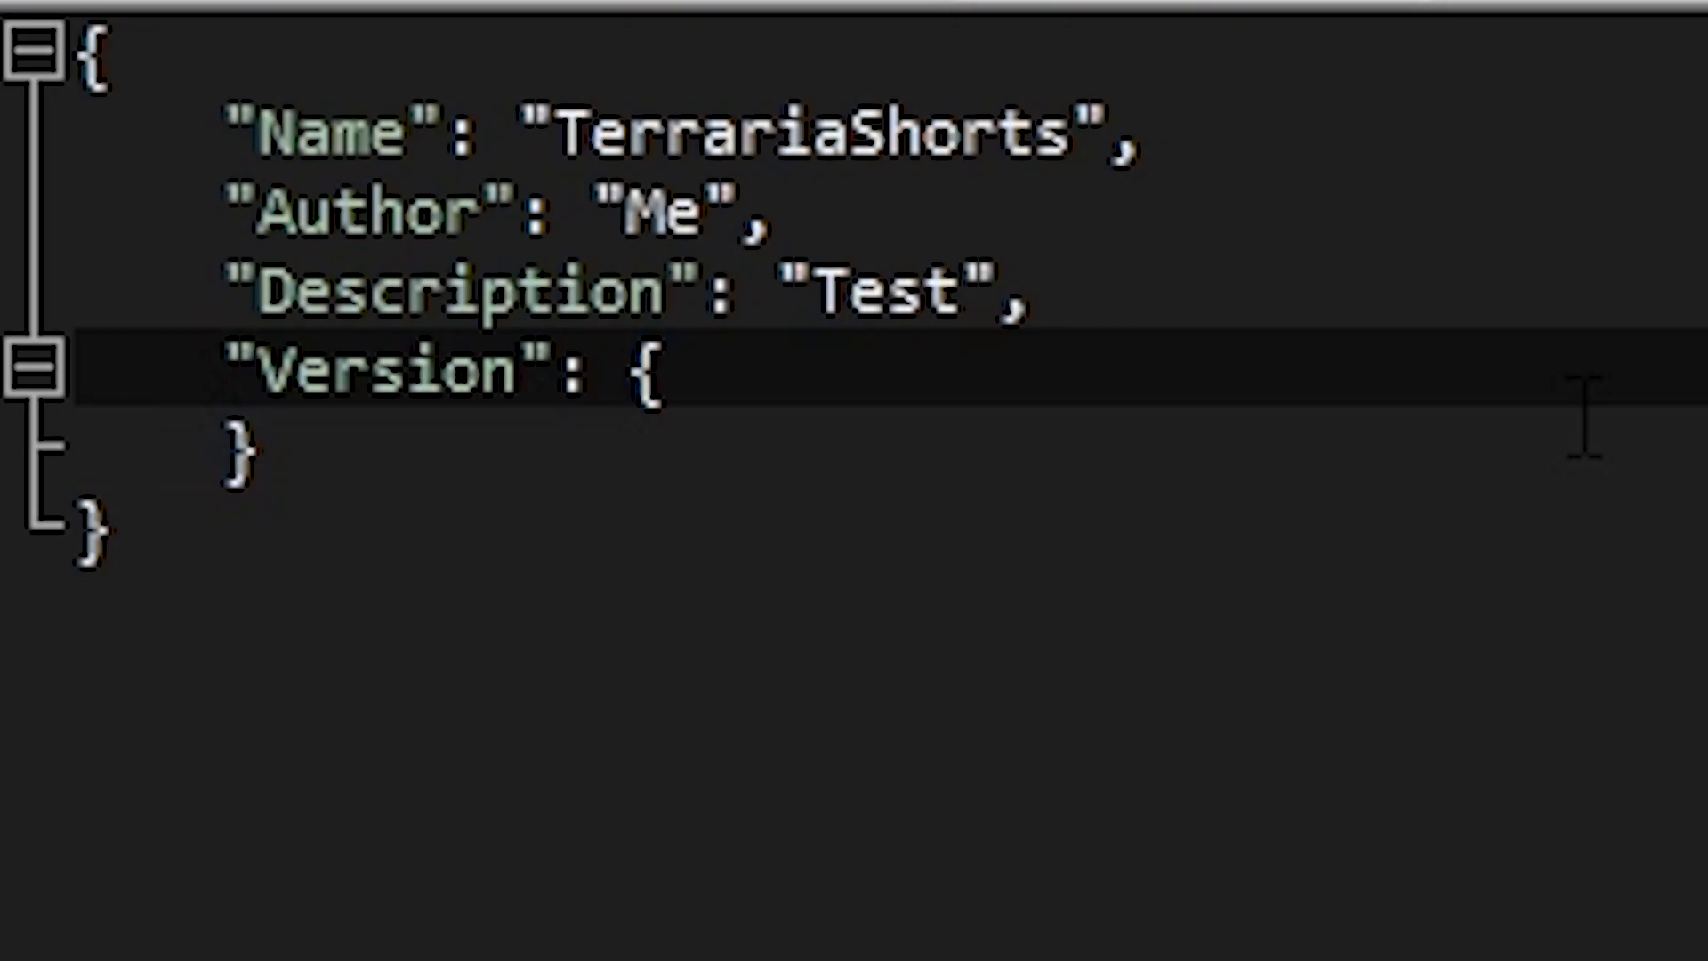
Add an indented "major" key with the number 1 and a trailing comma inside the "Version" braces, and start a new line
key("Return")
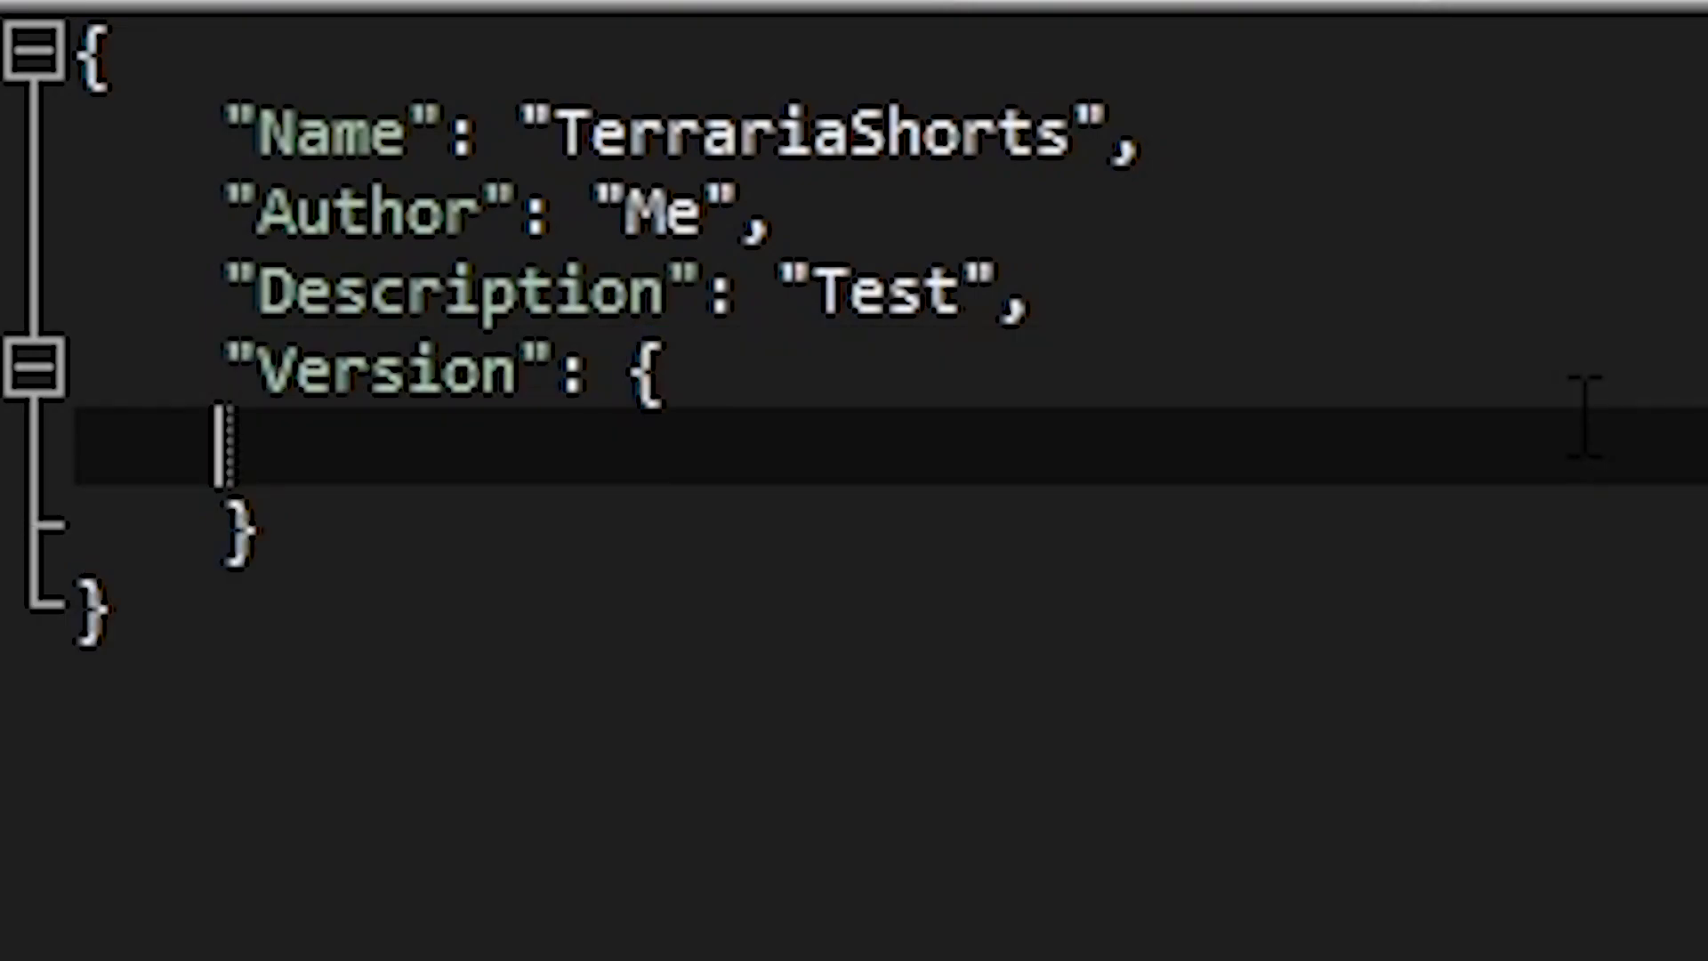
key("Tab")
type("\"\"")
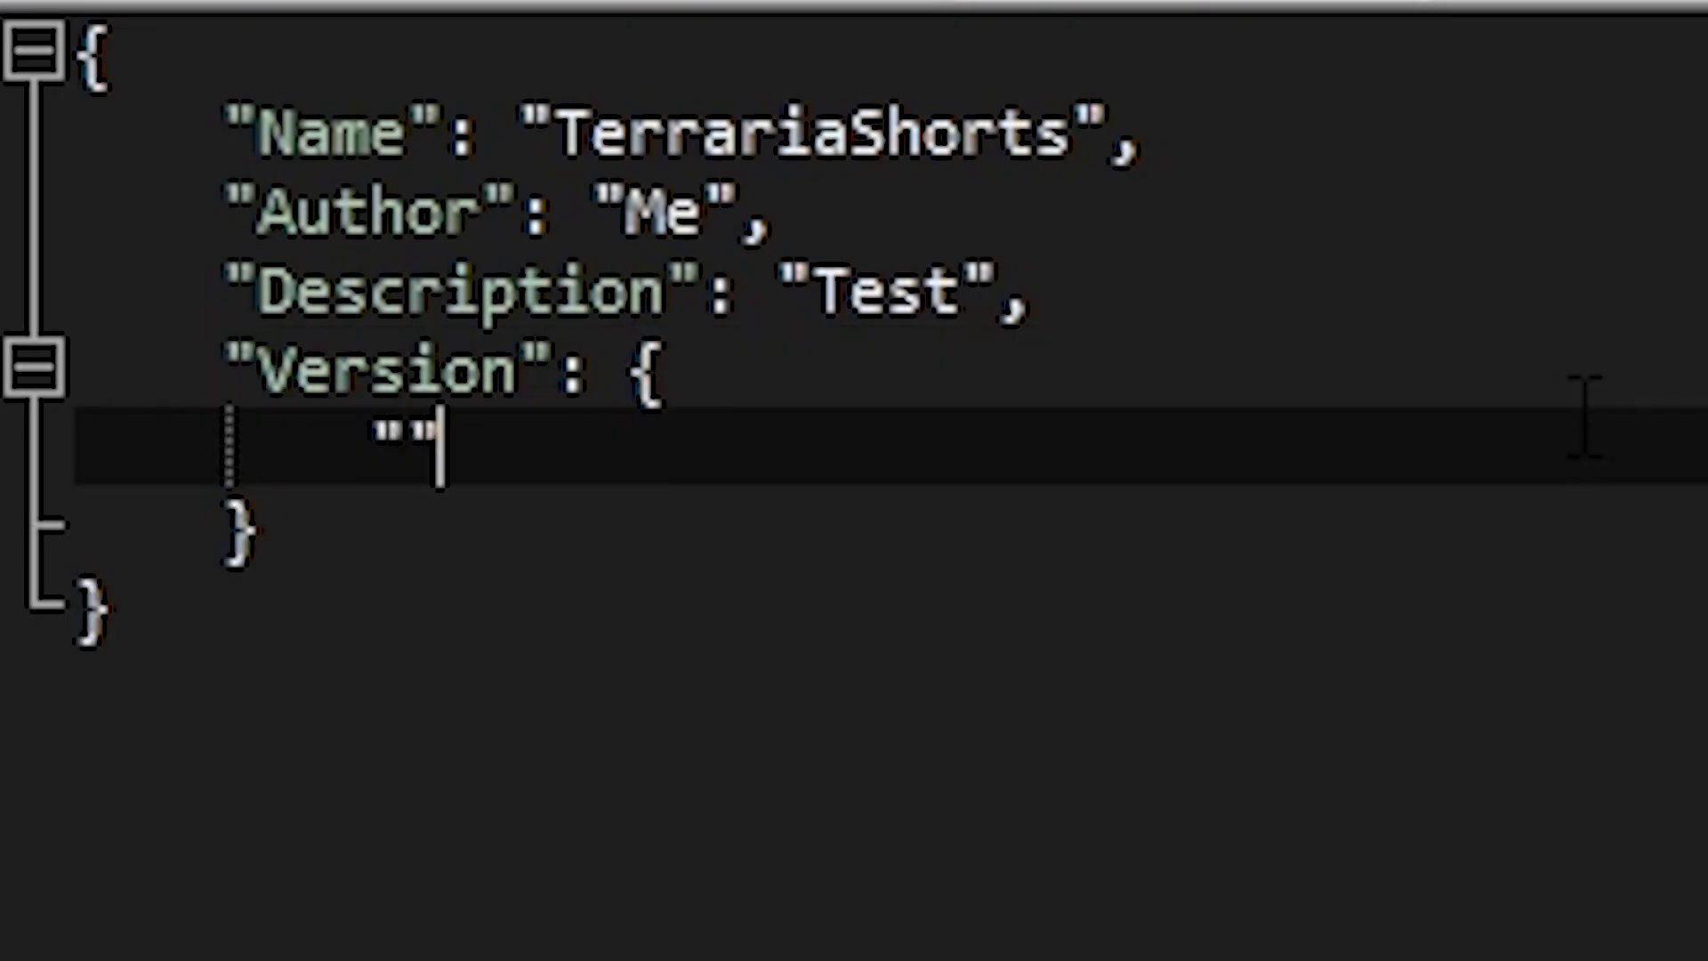
key("Left")
type("major")
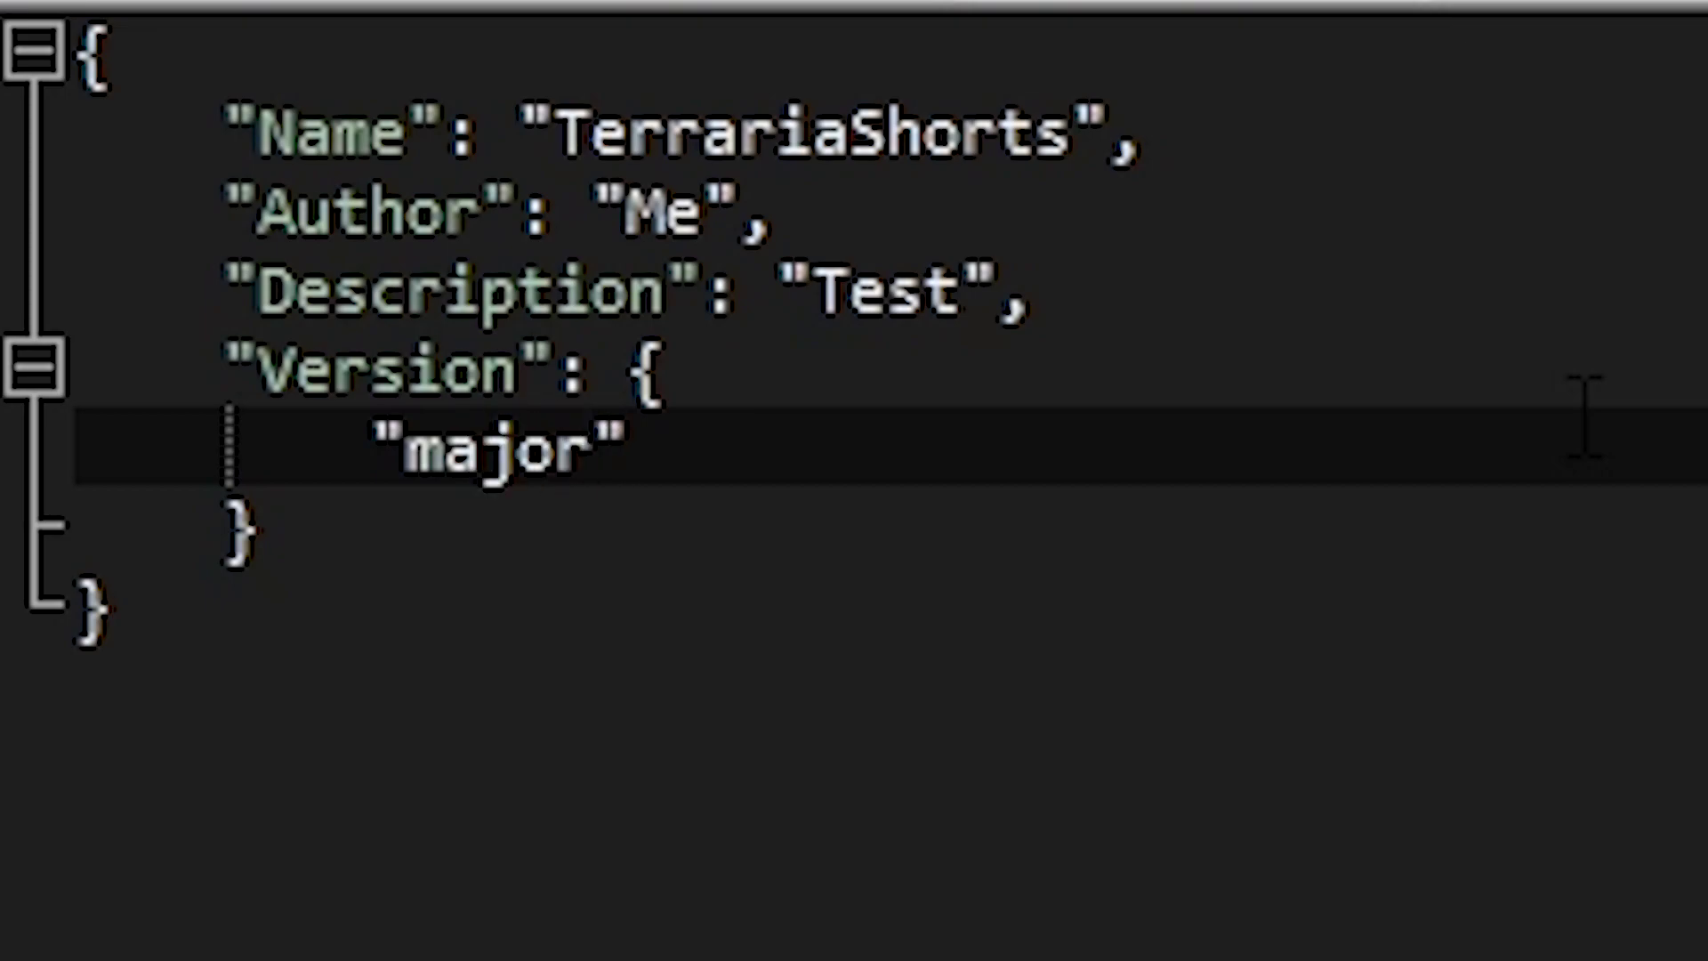
key("Right")
type(": ")
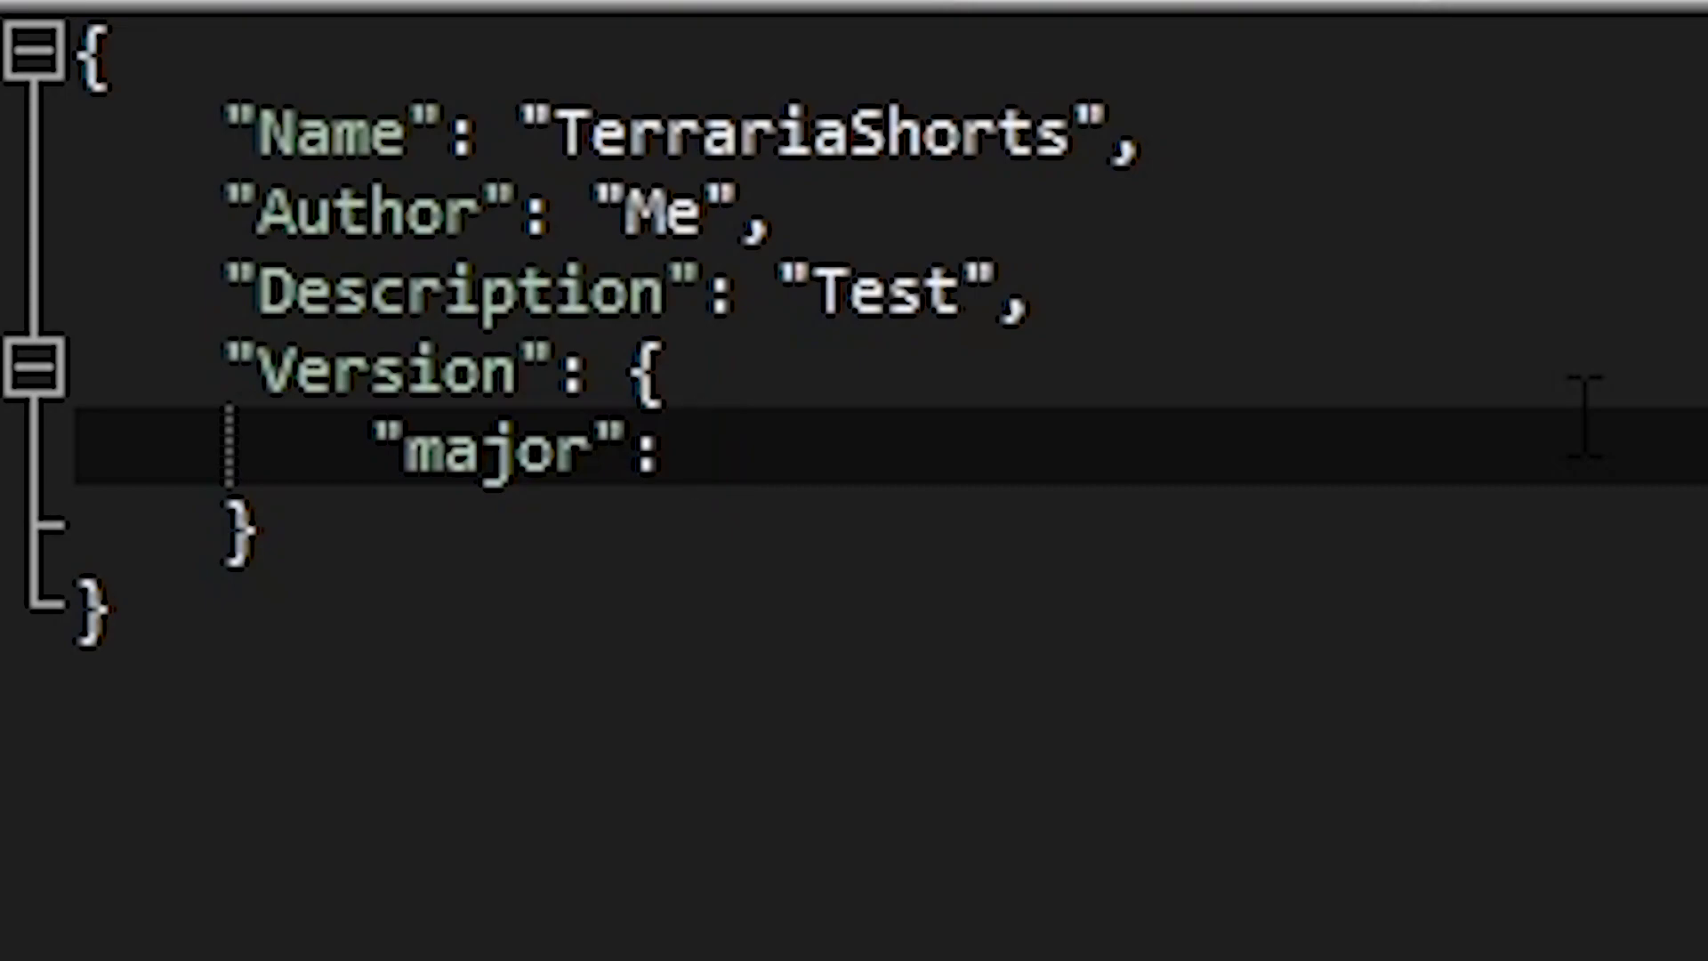
type("1,")
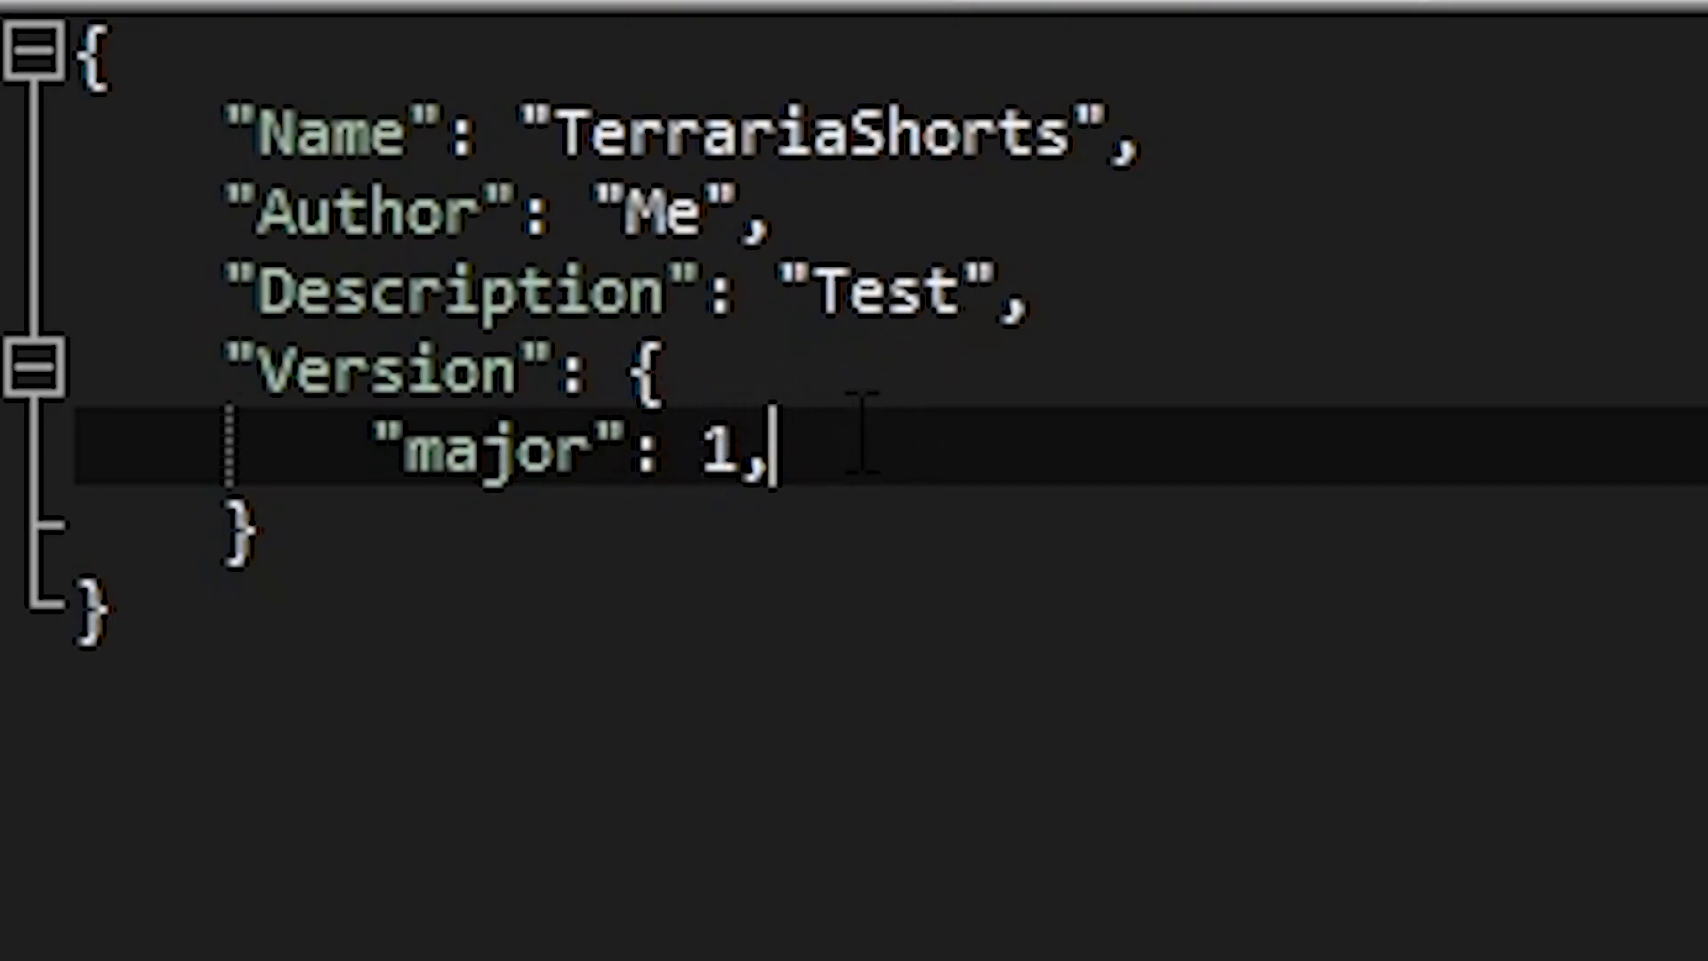
key("Return")
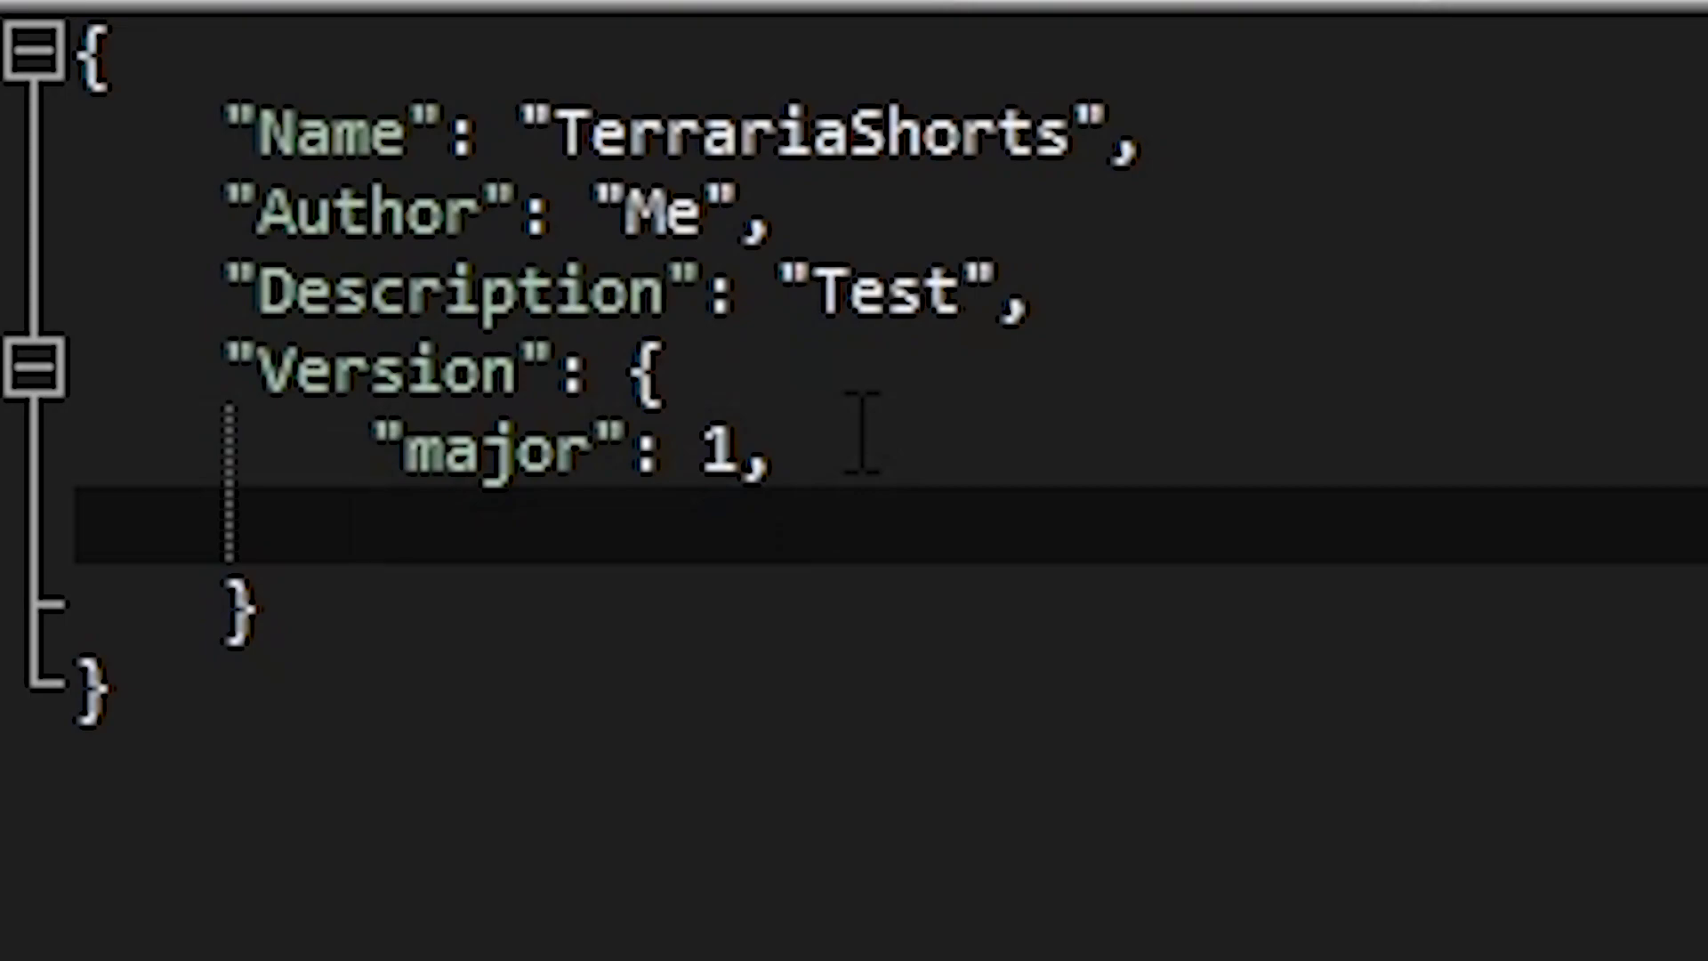
Add a "minor" key with the number 0 below the "major" entry inside the "Version" object
type("\"\"")
key("Left")
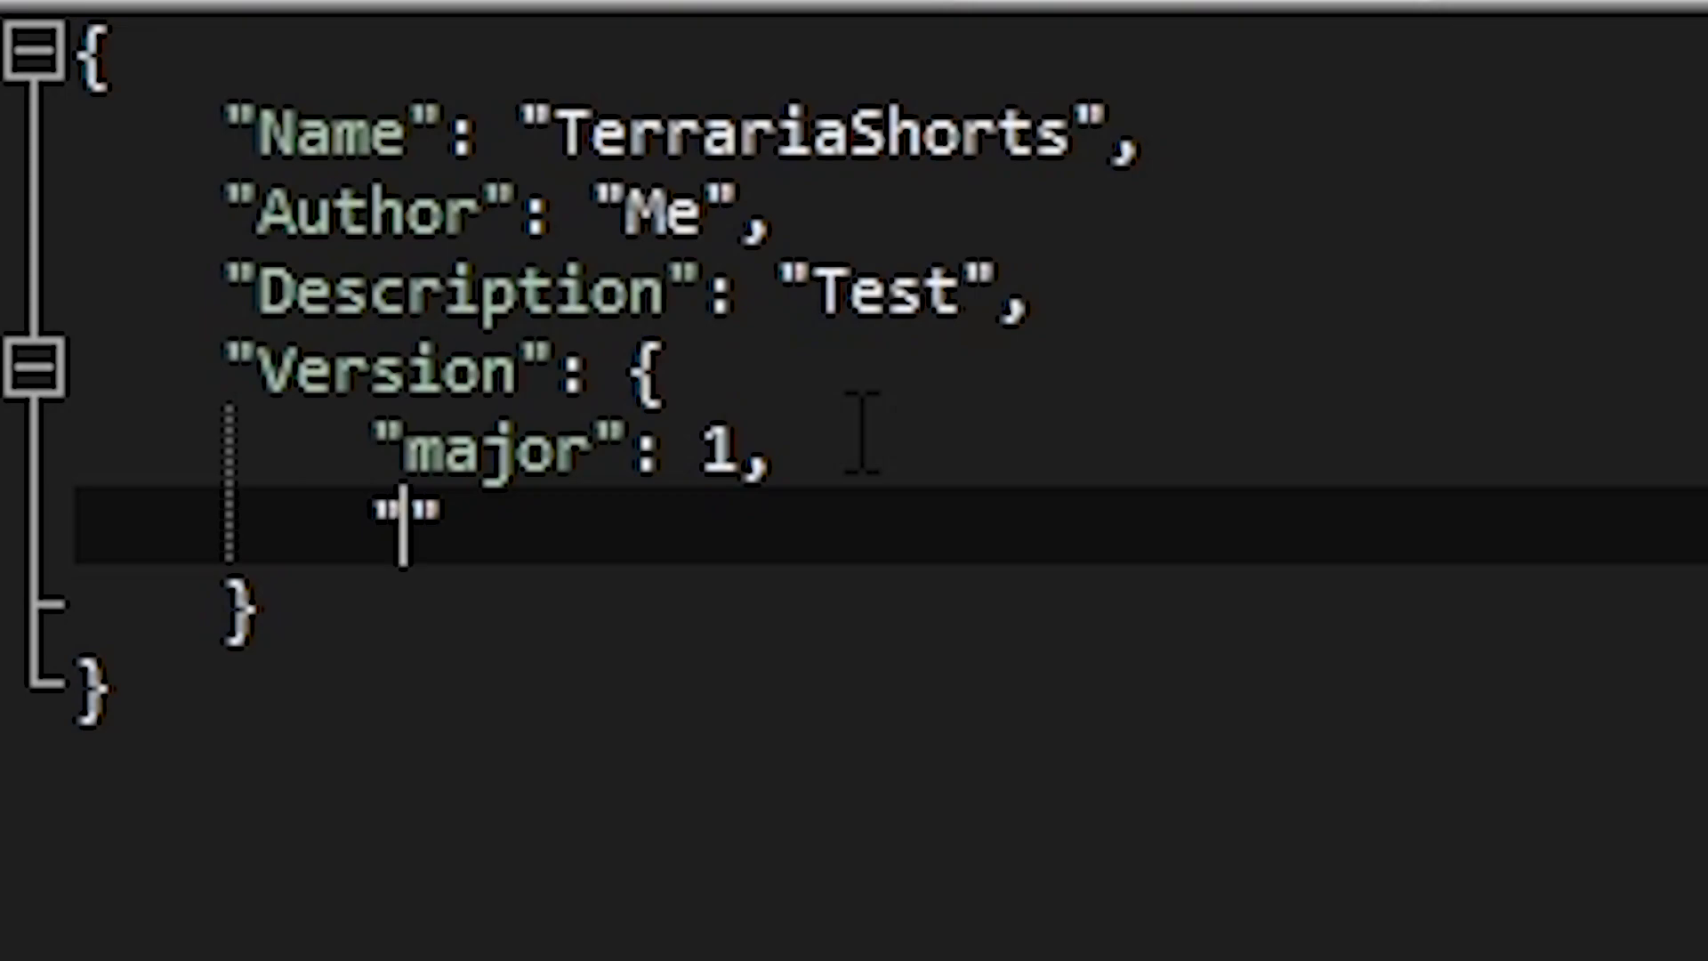
type("minor")
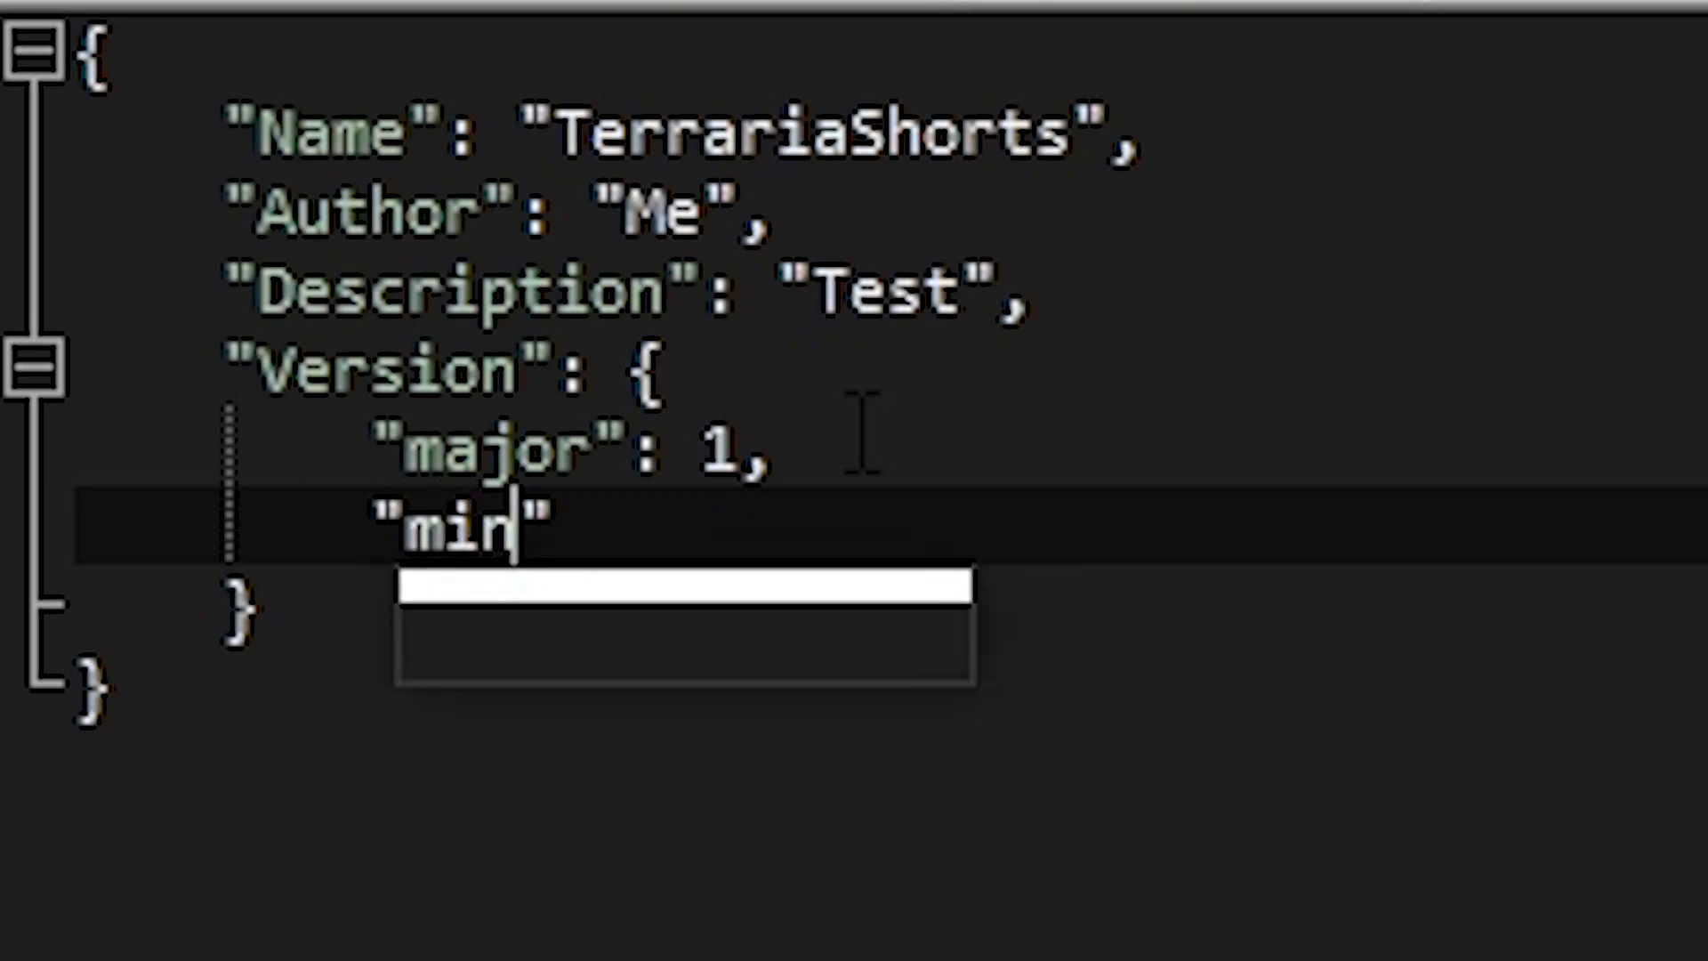
key("Right")
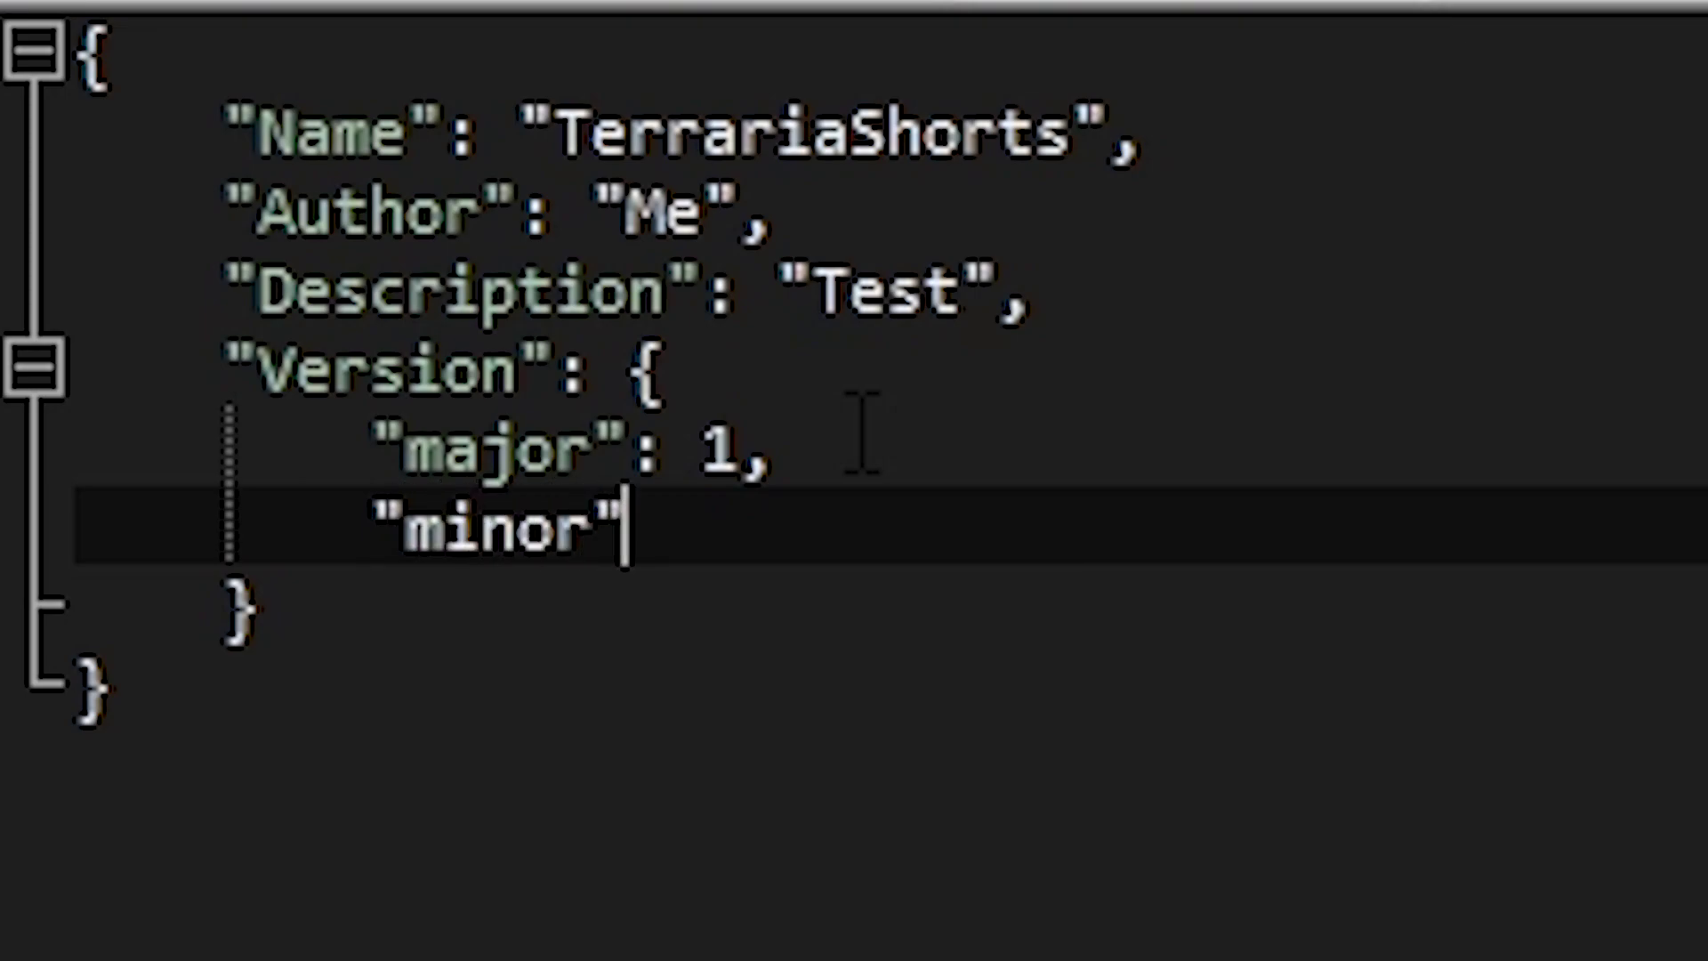
type(": ")
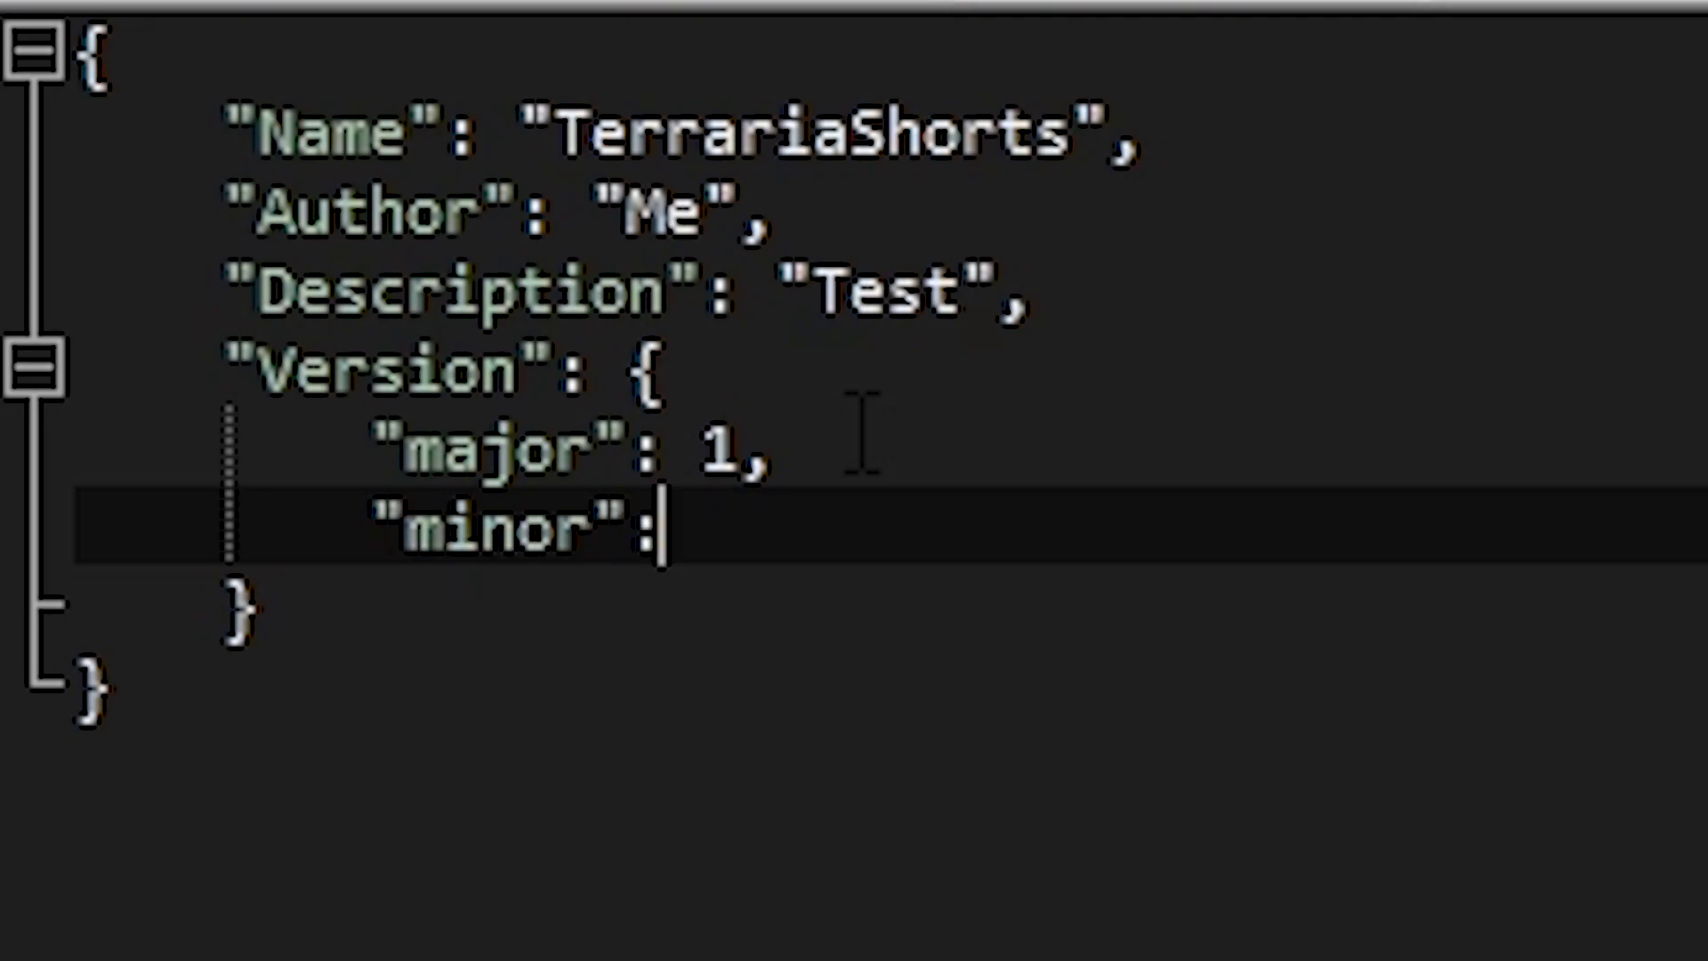
type("0")
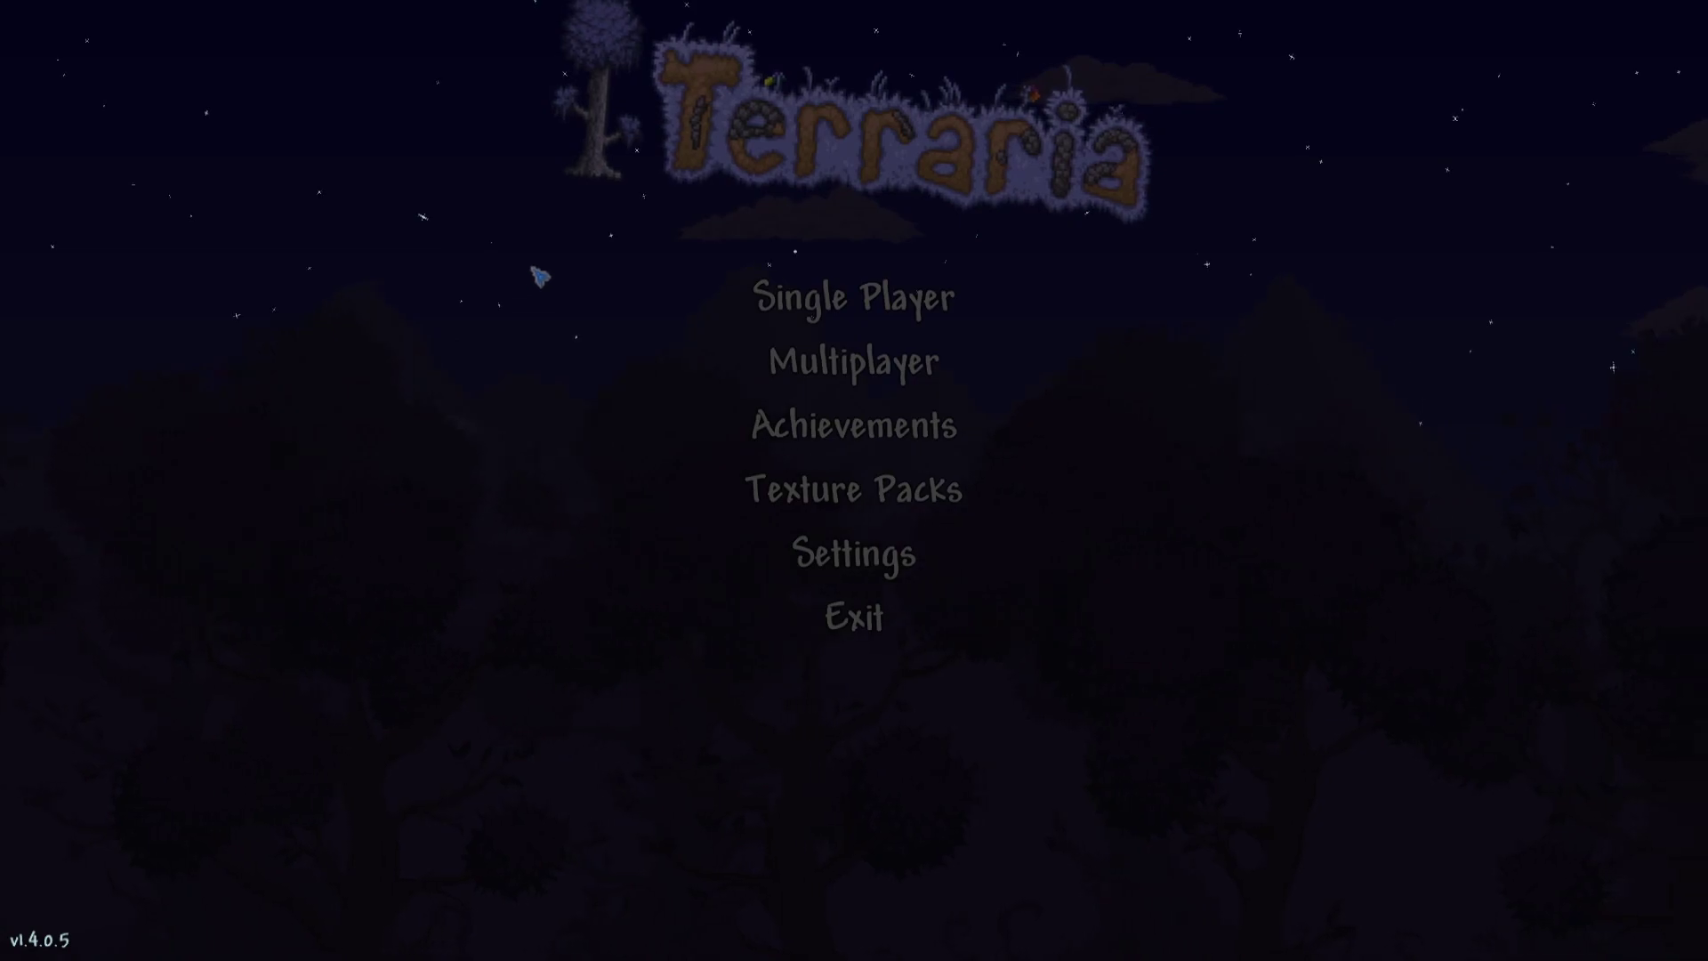
Enable the TerrariaShorts pack in Terraria's texture pack list and return to the main menu
left_click(778, 500)
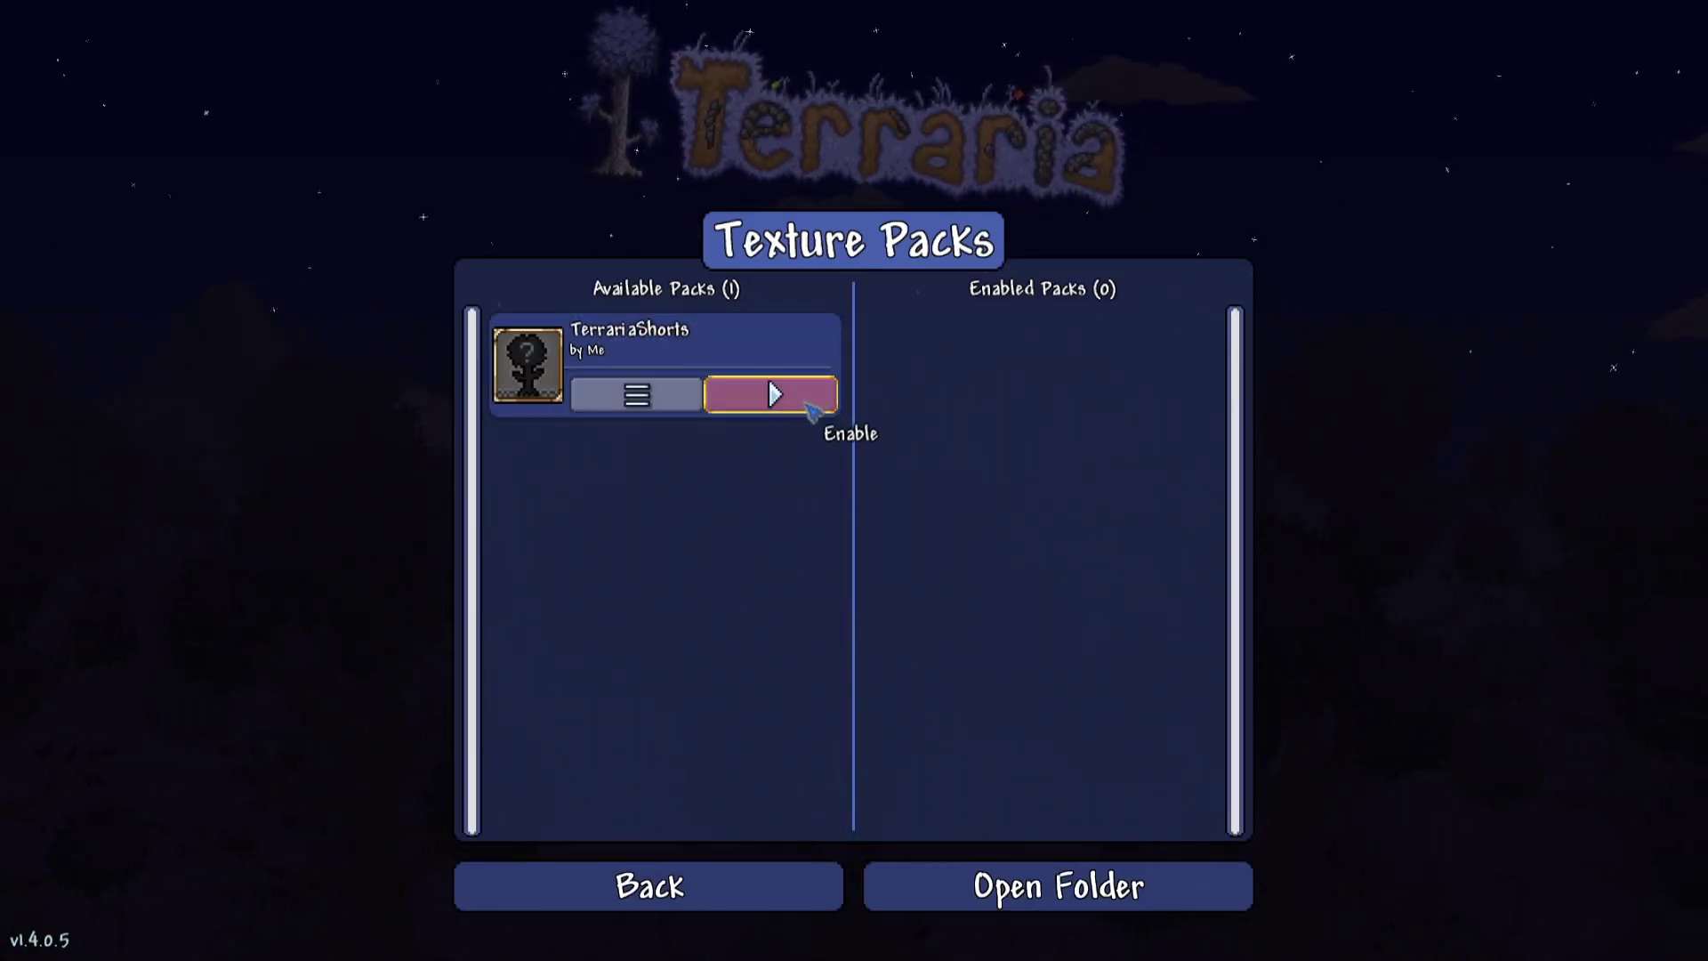
left_click(783, 400)
left_click(767, 871)
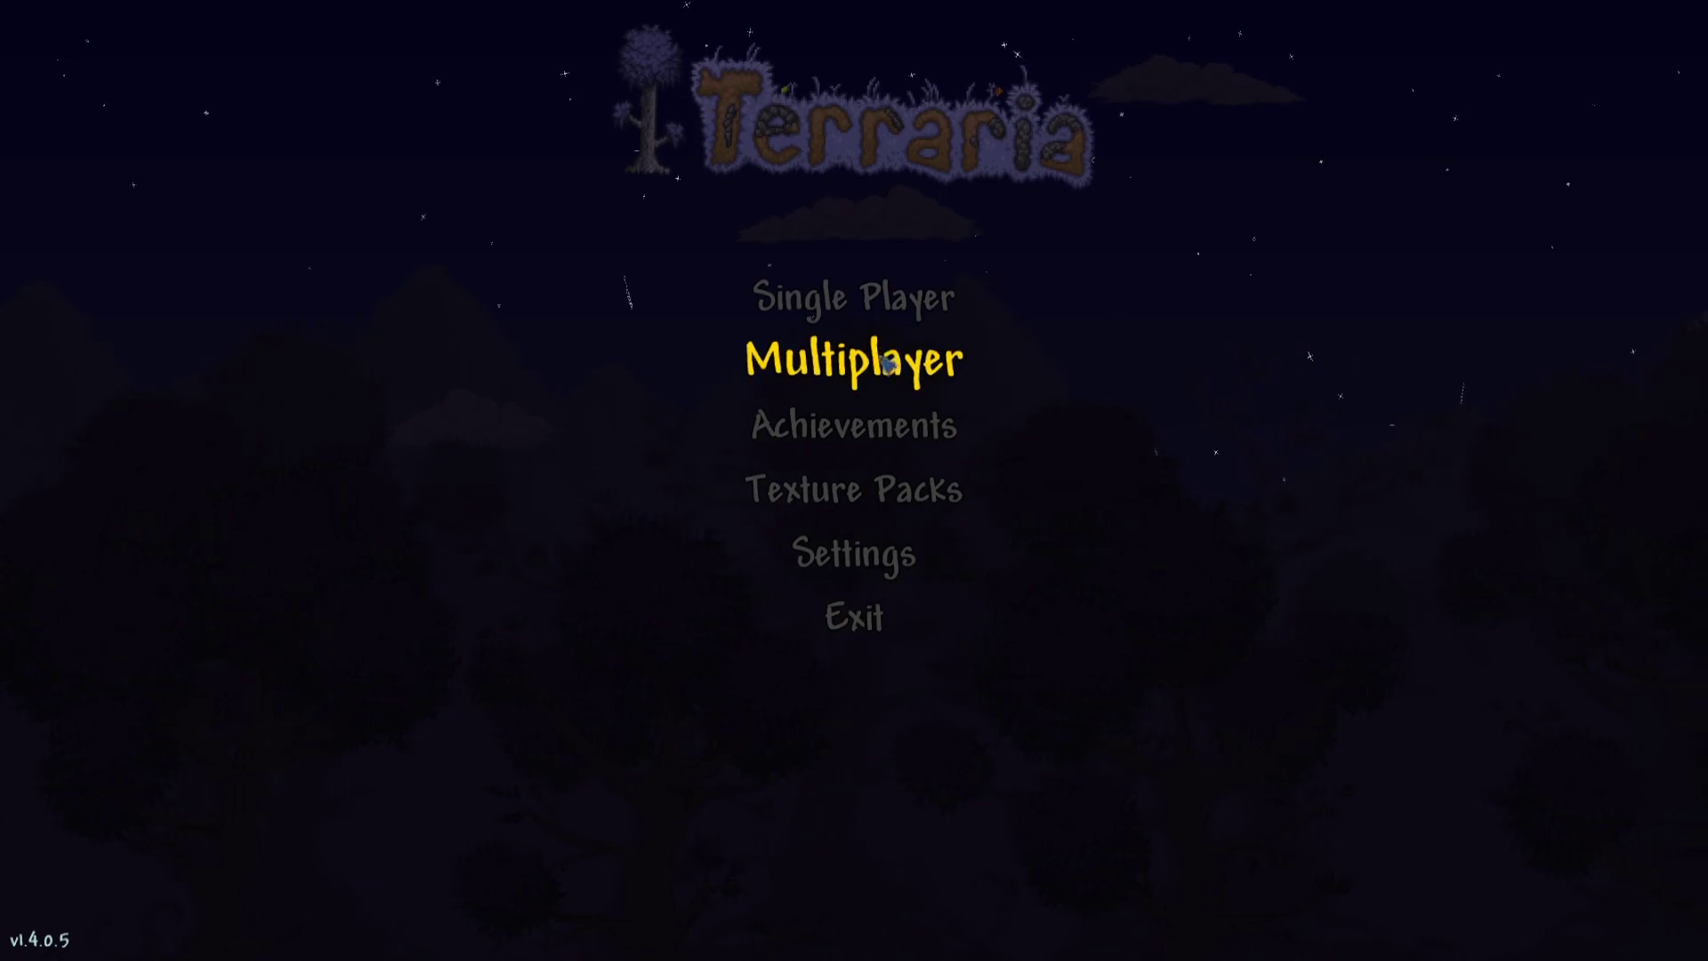
Disable the TerrariaShorts pack in the texture pack list and go back to the main menu
left_click(856, 492)
left_click(1012, 394)
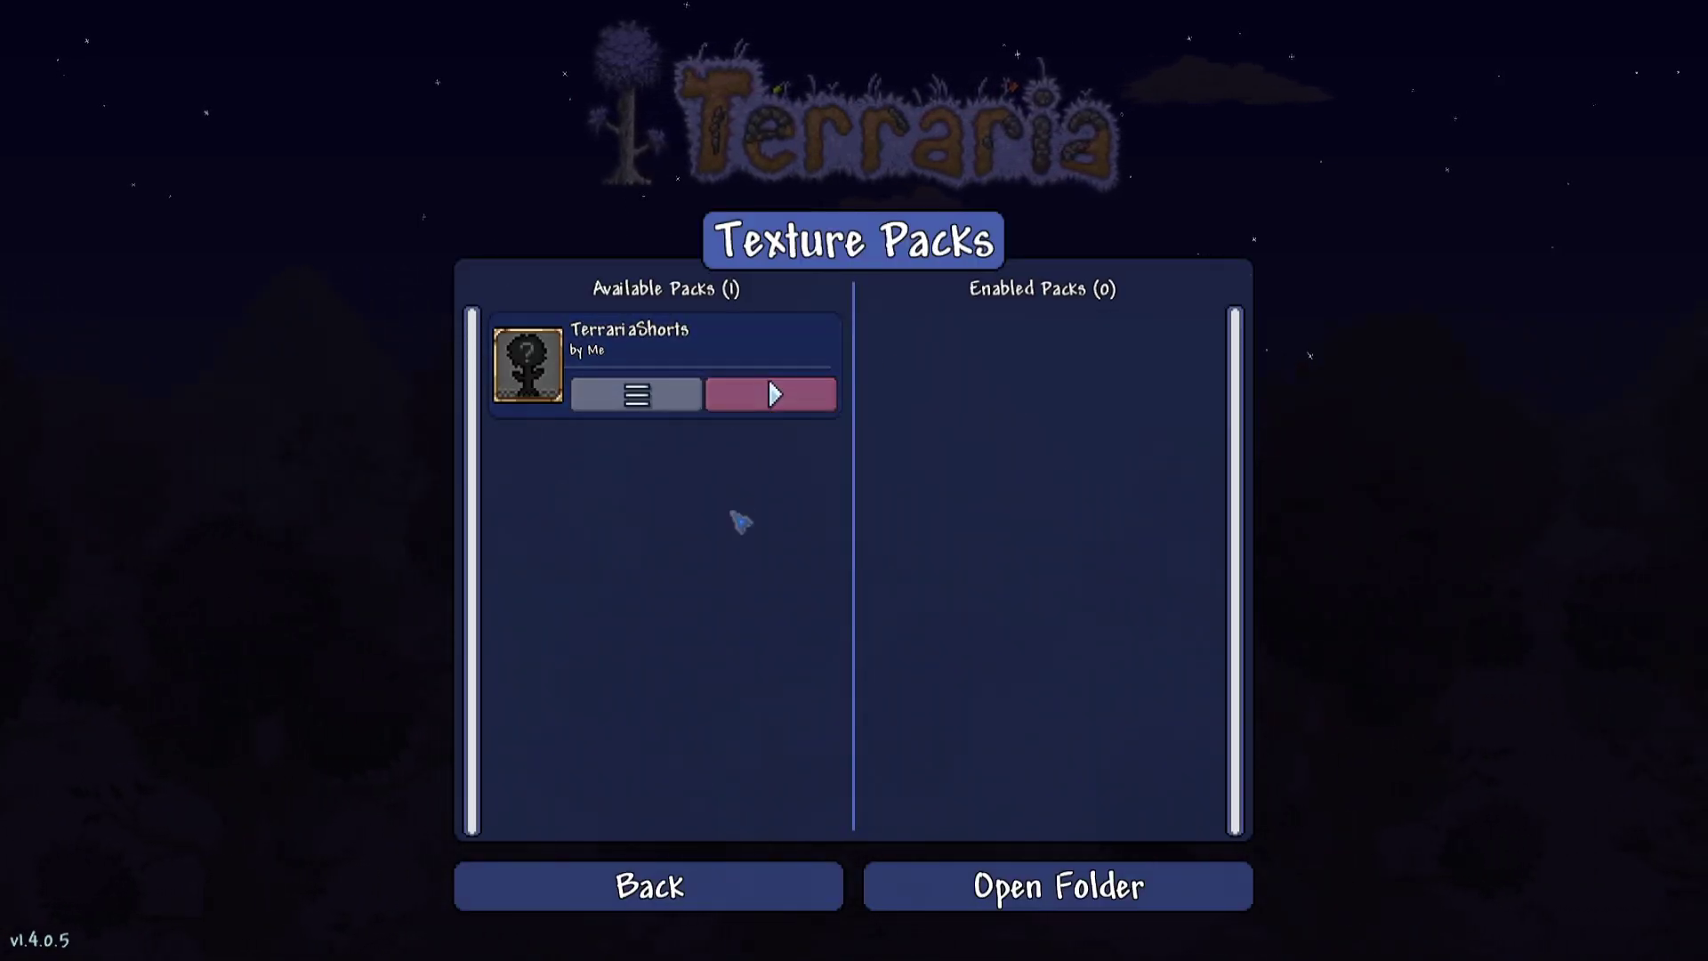
left_click(706, 880)
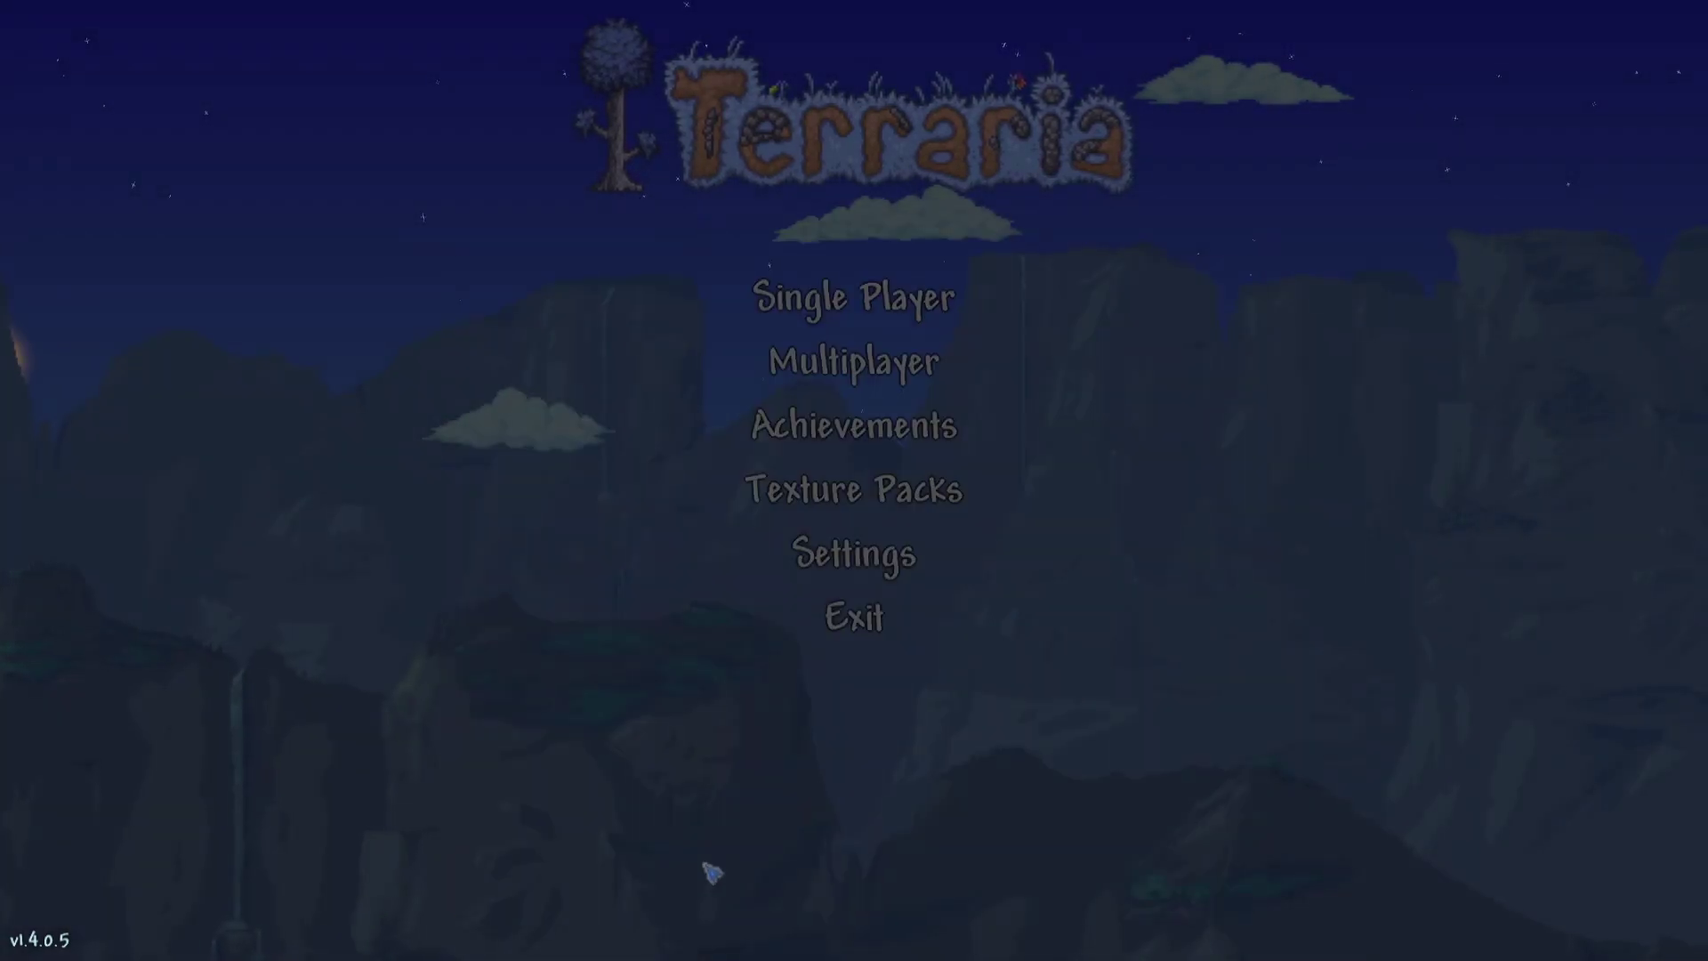
Create a single-player Journey character named Tutorial and start a new world with it
left_click(798, 311)
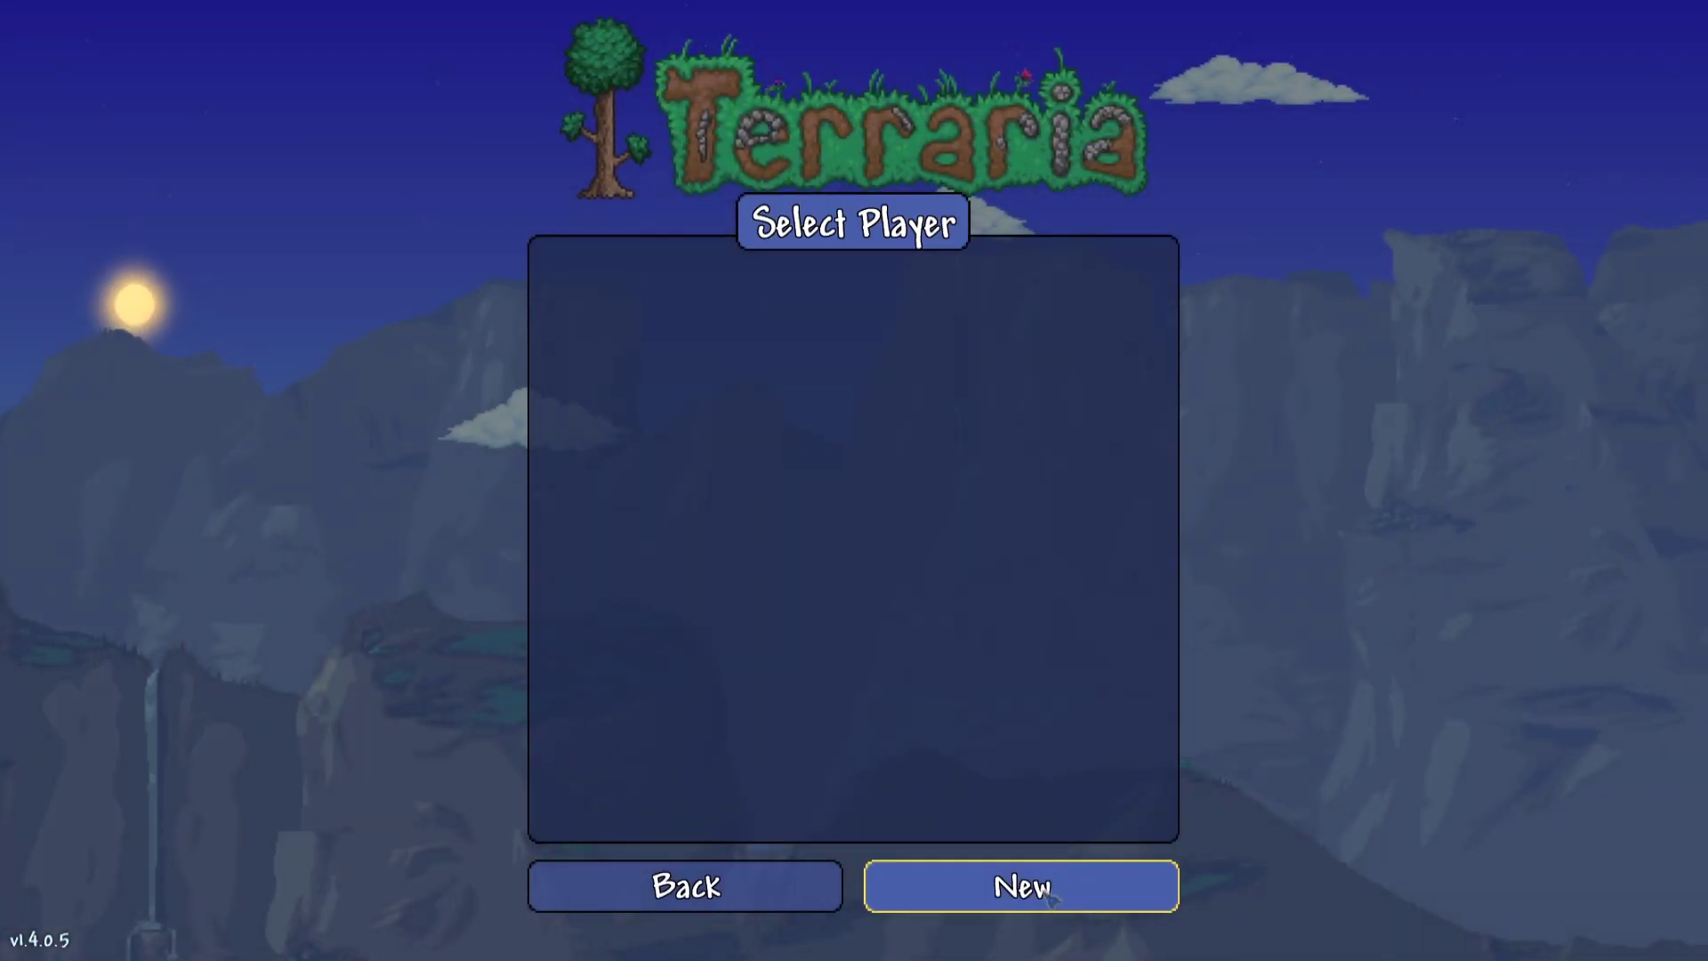
left_click(1022, 884)
left_click(836, 373)
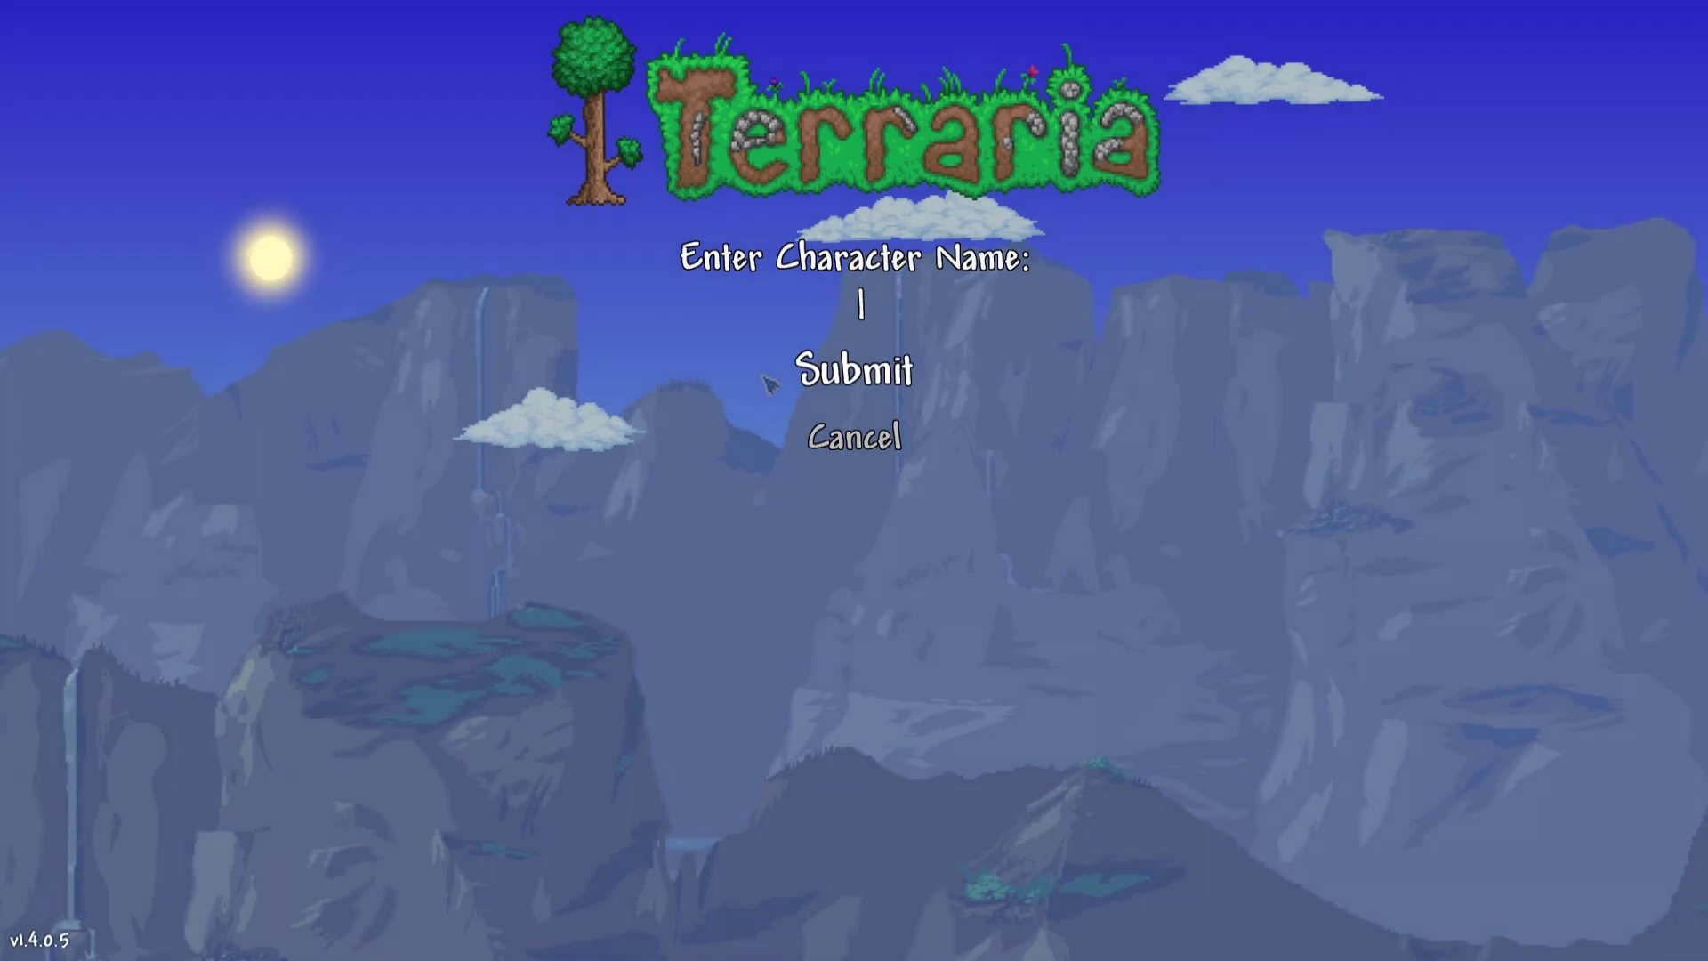
type("Tutorial")
key("Return")
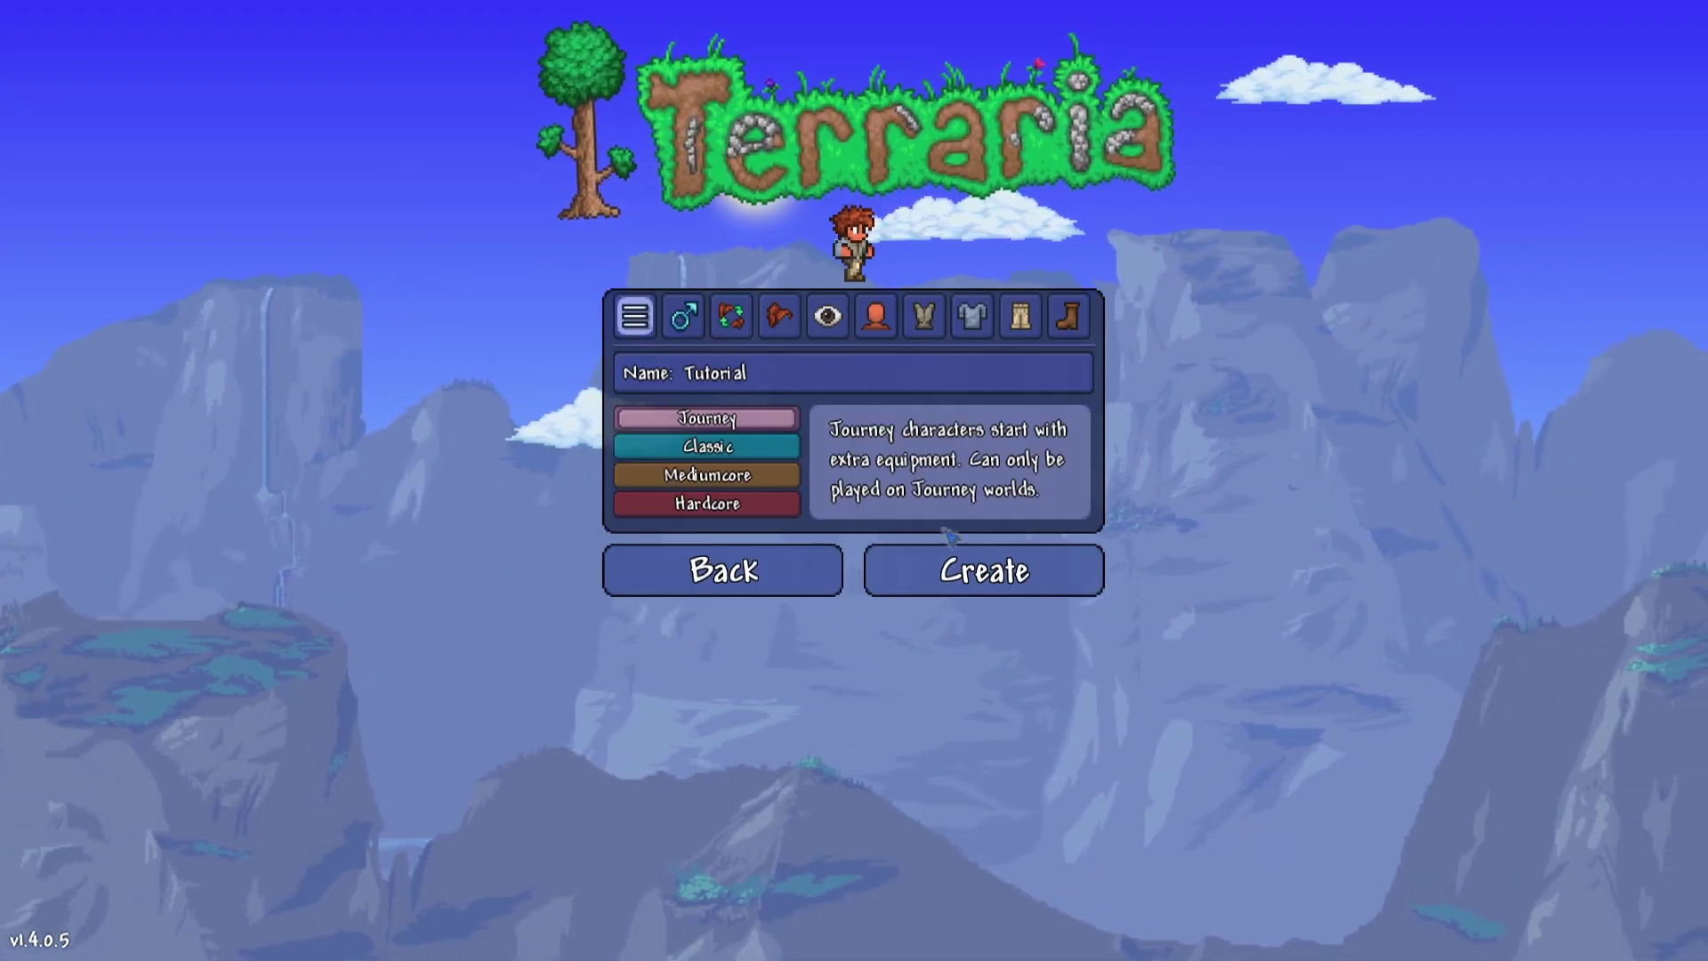
left_click(930, 572)
left_click(935, 893)
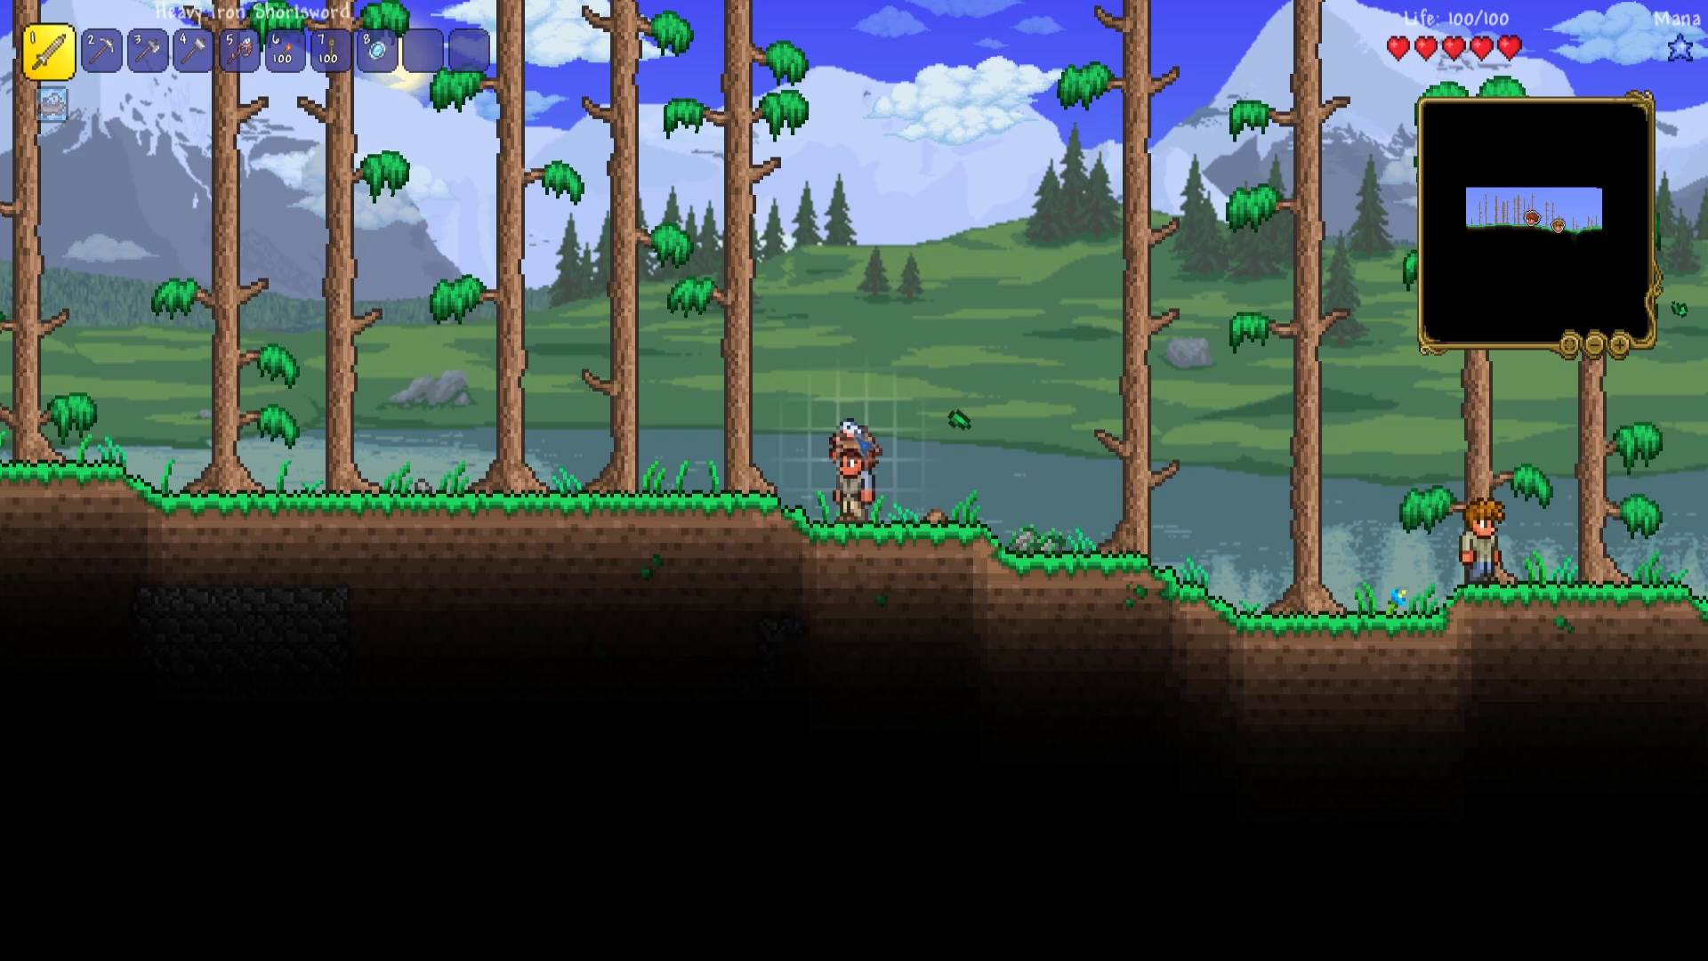
Walk and jump around the forest near spawn, cycling through the hotbar items to examine their default textures
key("Escape")
key("Escape")
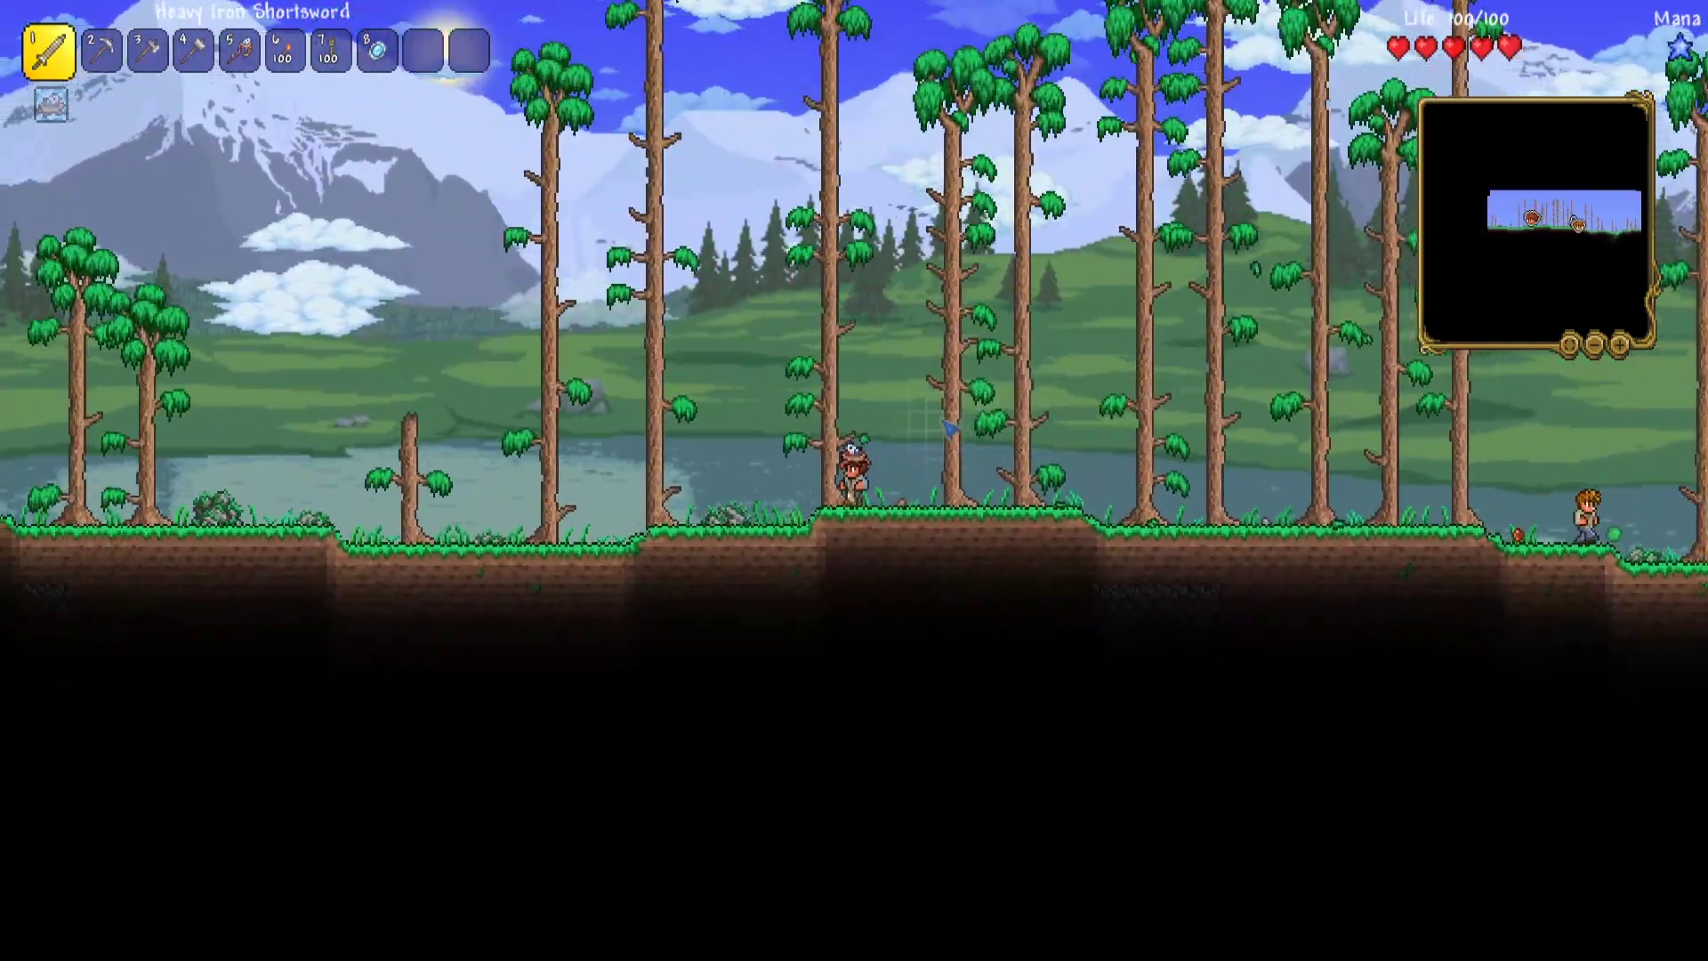
scroll(950, 427, "down", 7)
key("a")
key("space")
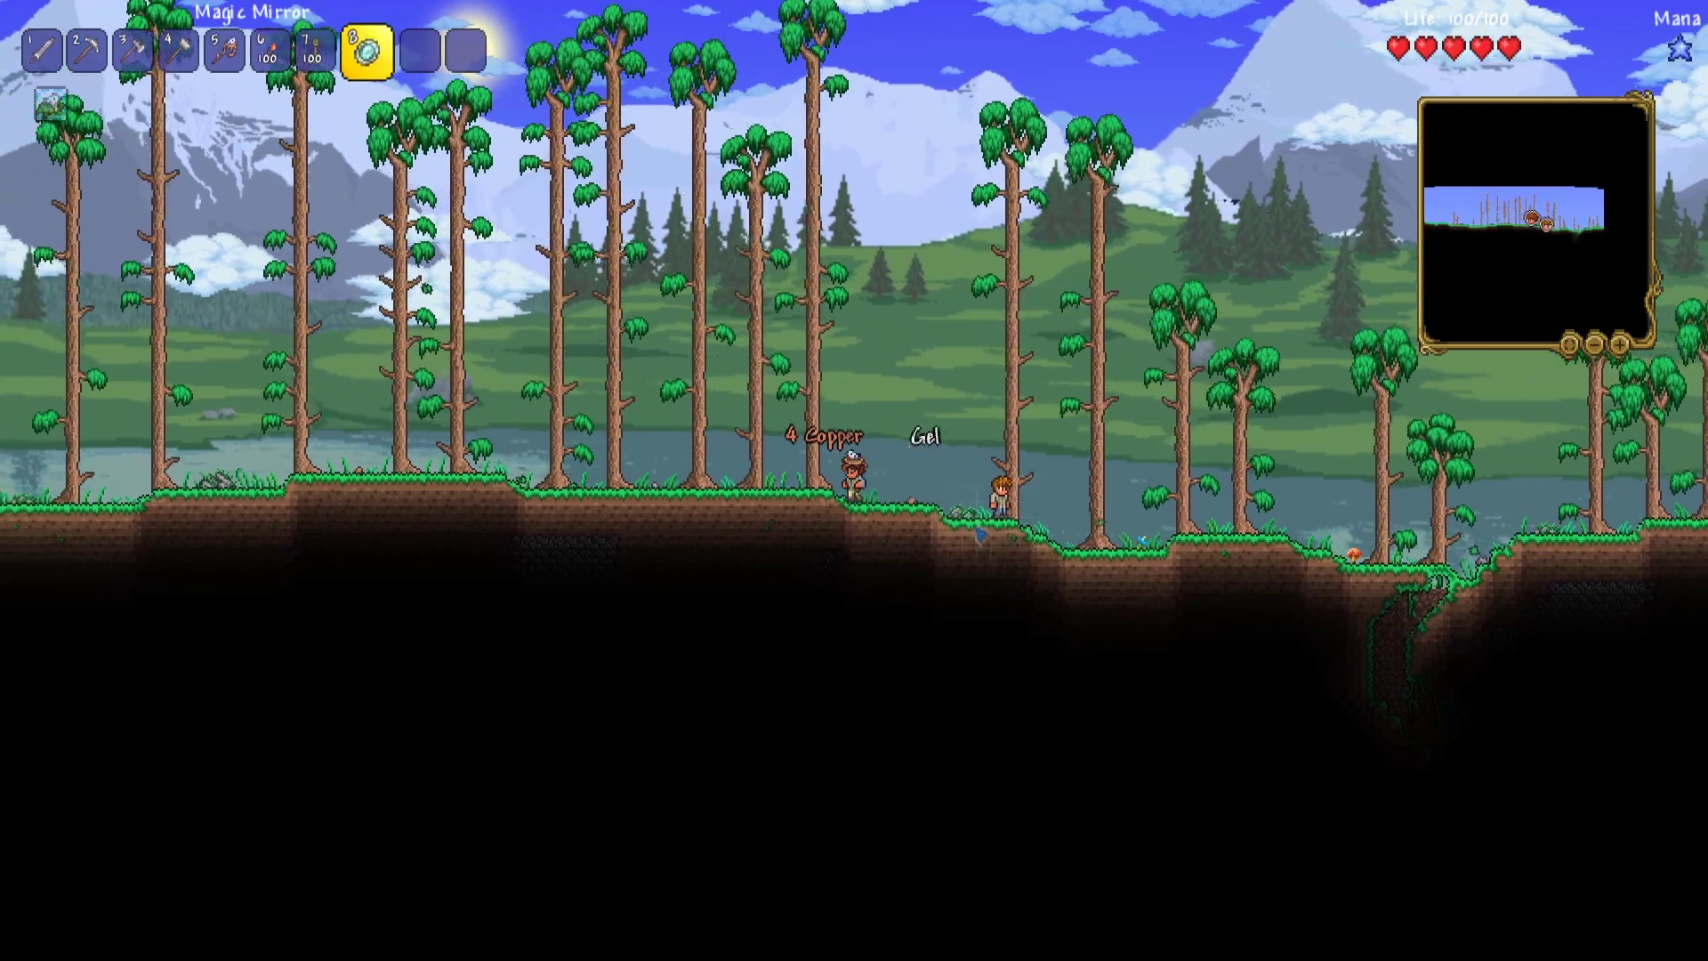
key("a")
scroll(854, 481, "up", 3)
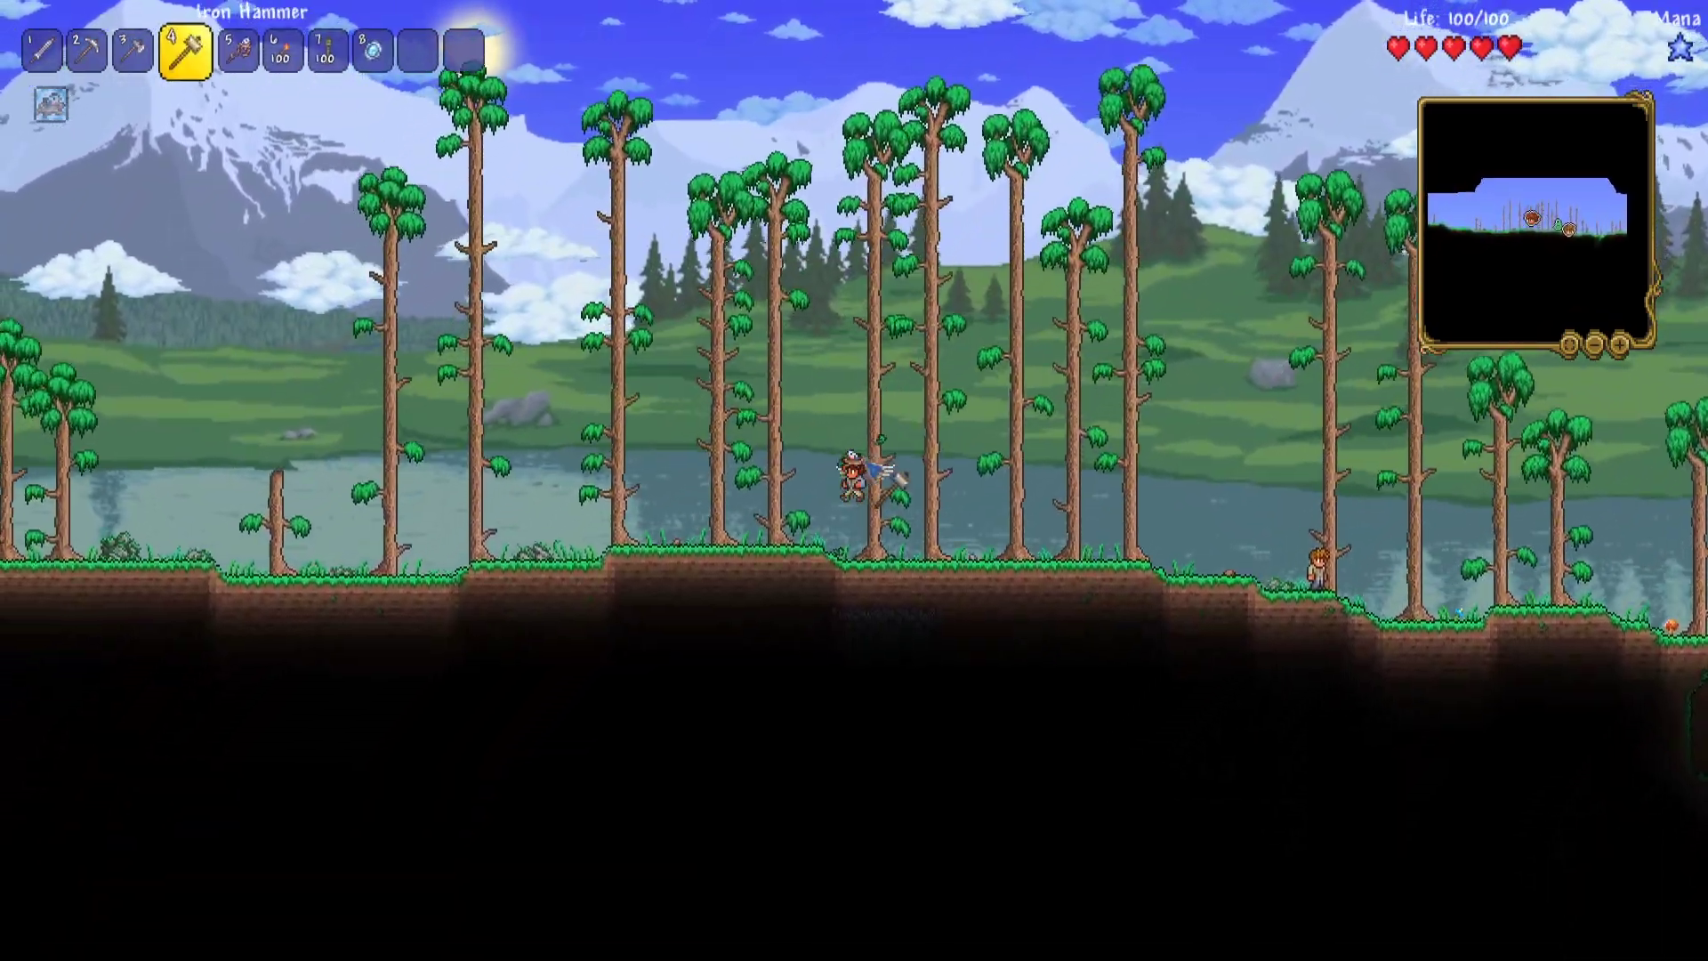
key("a")
key("space")
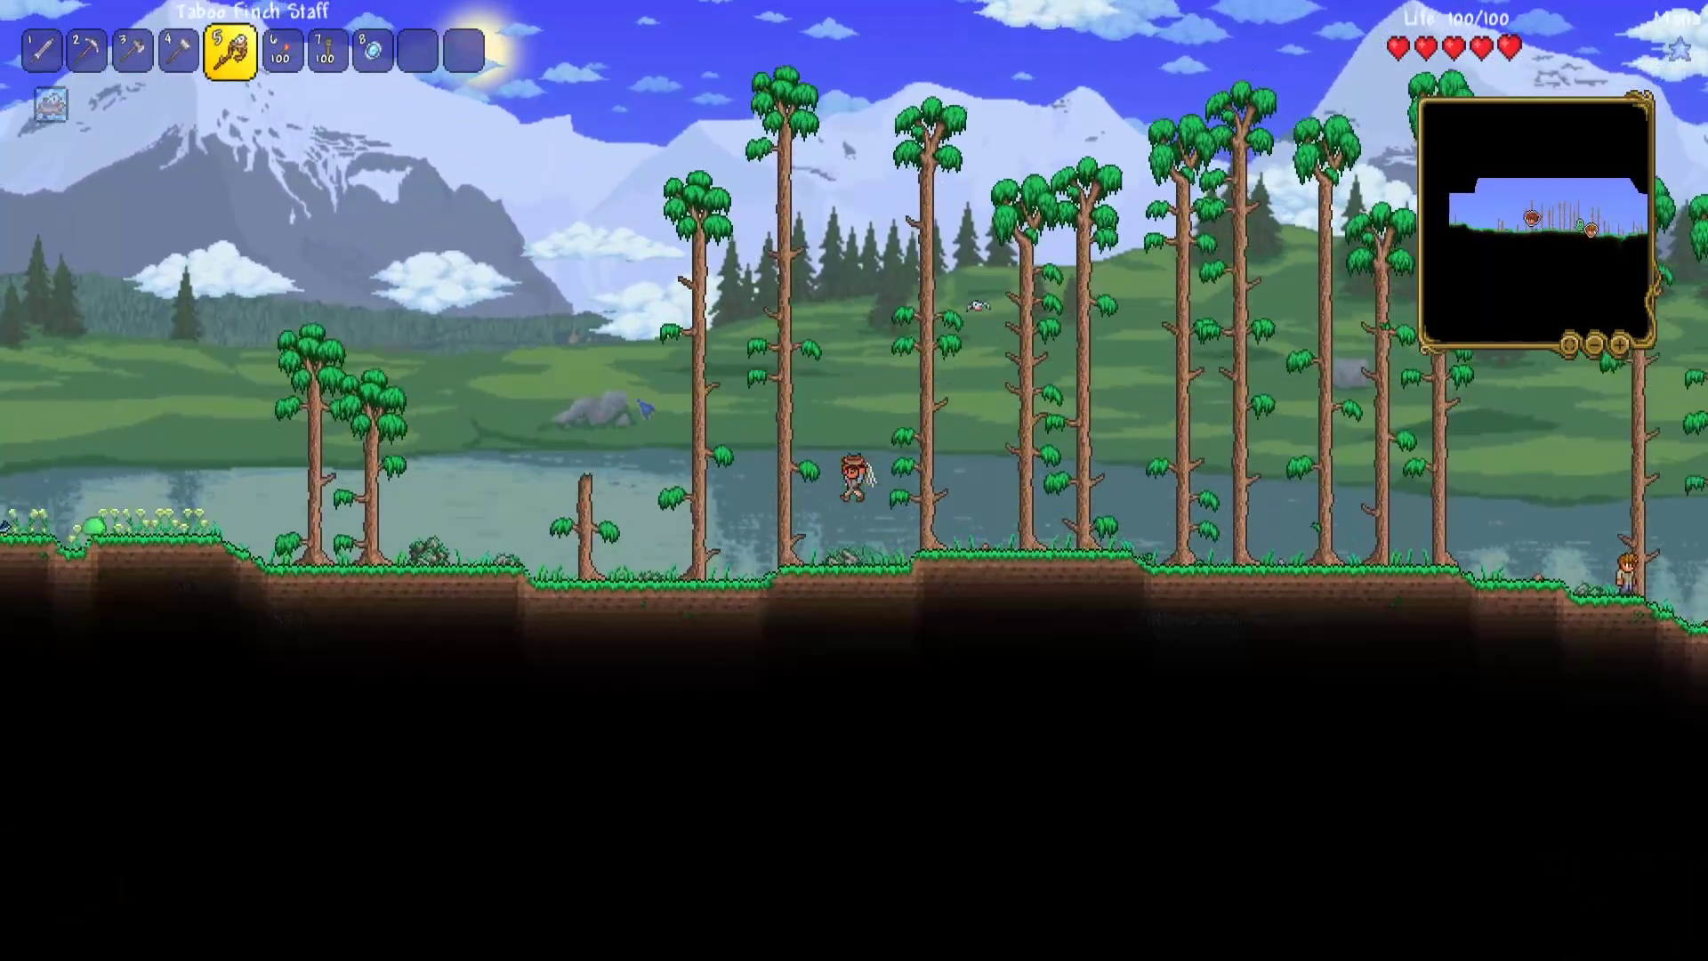
scroll(737, 430, "down", 2)
key("a")
scroll(737, 430, "up", 6)
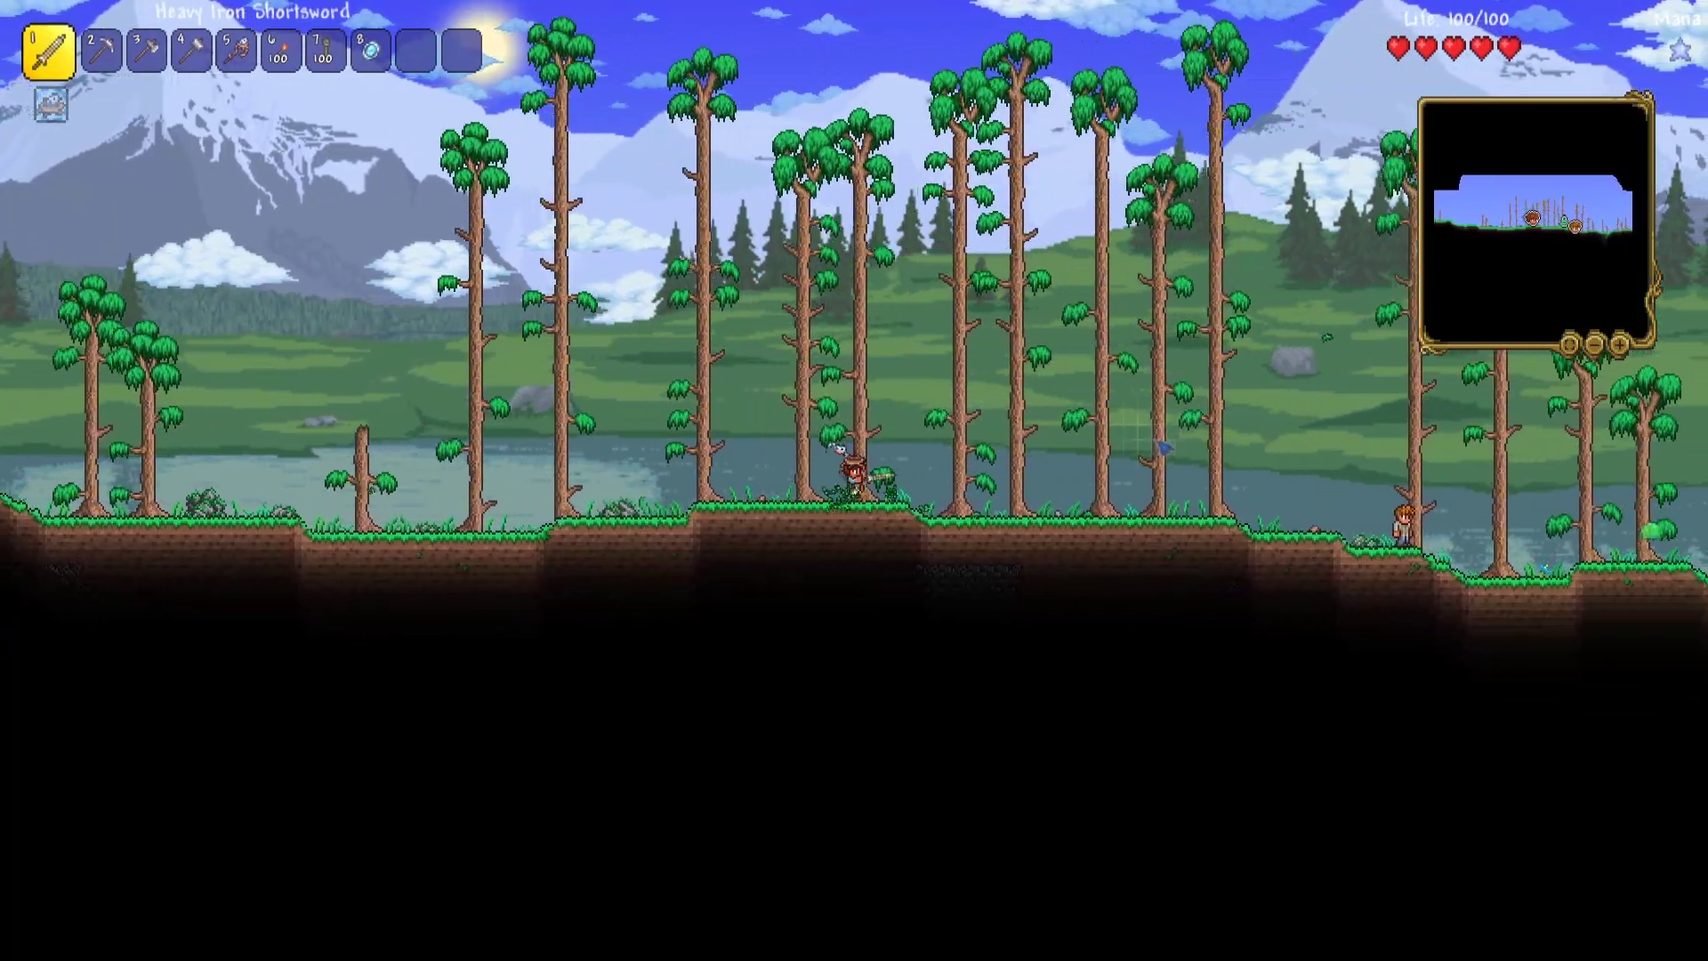
left_click(1156, 448)
key("d")
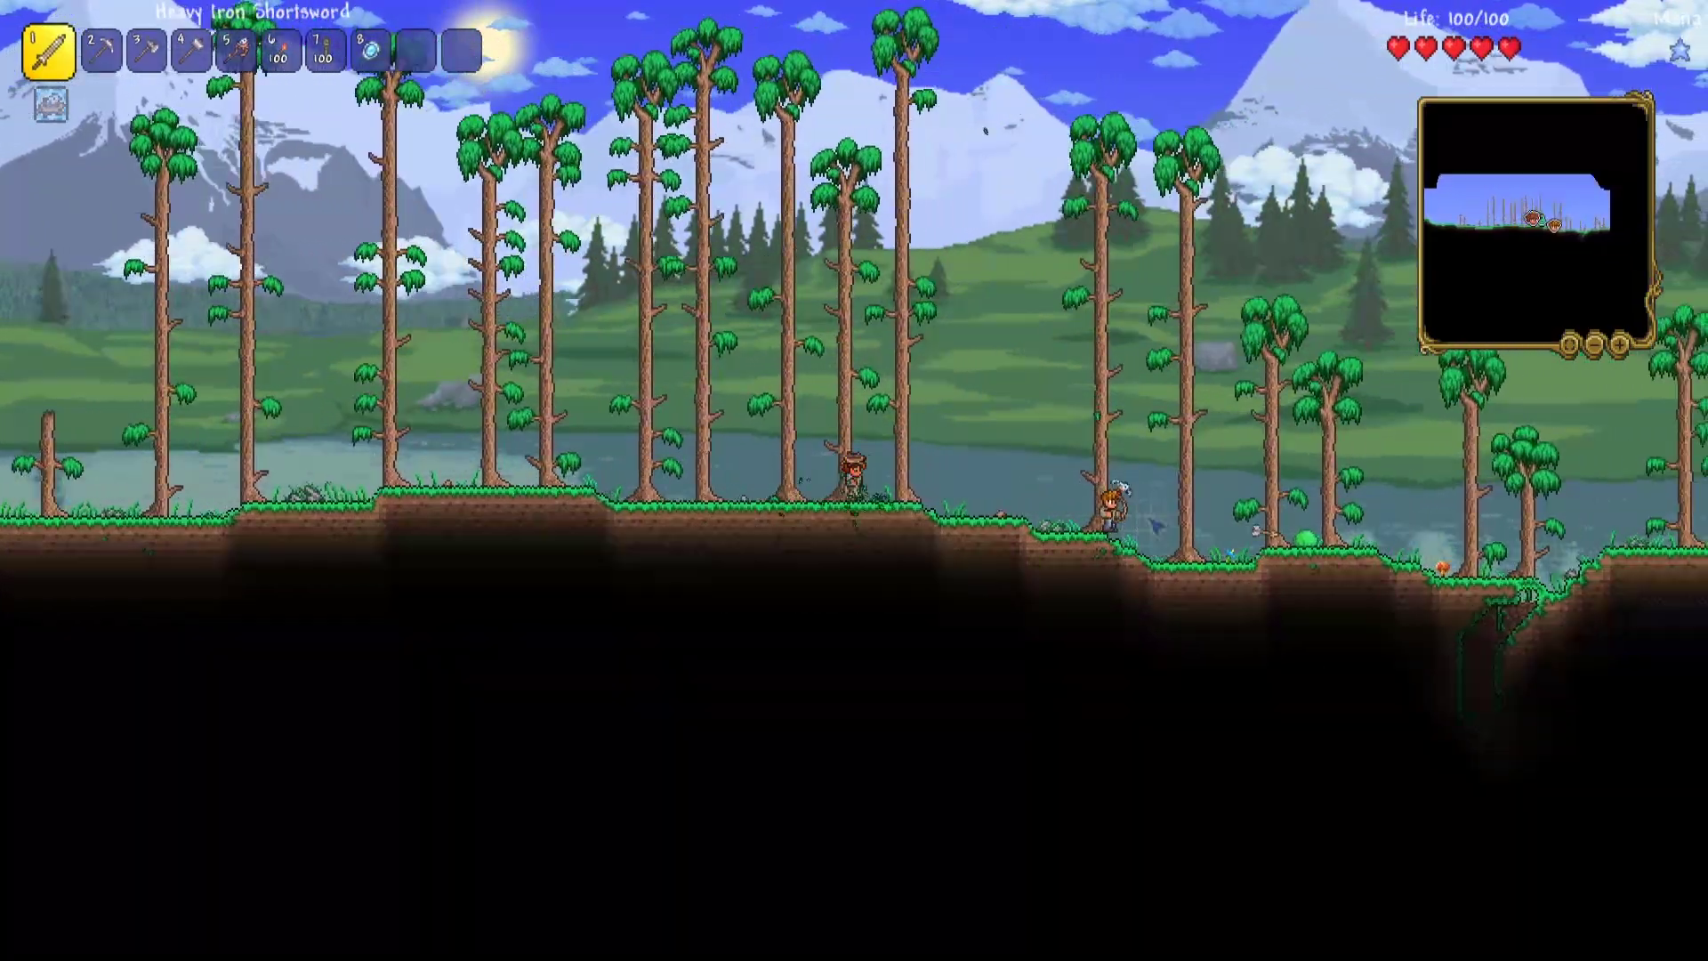
key("d")
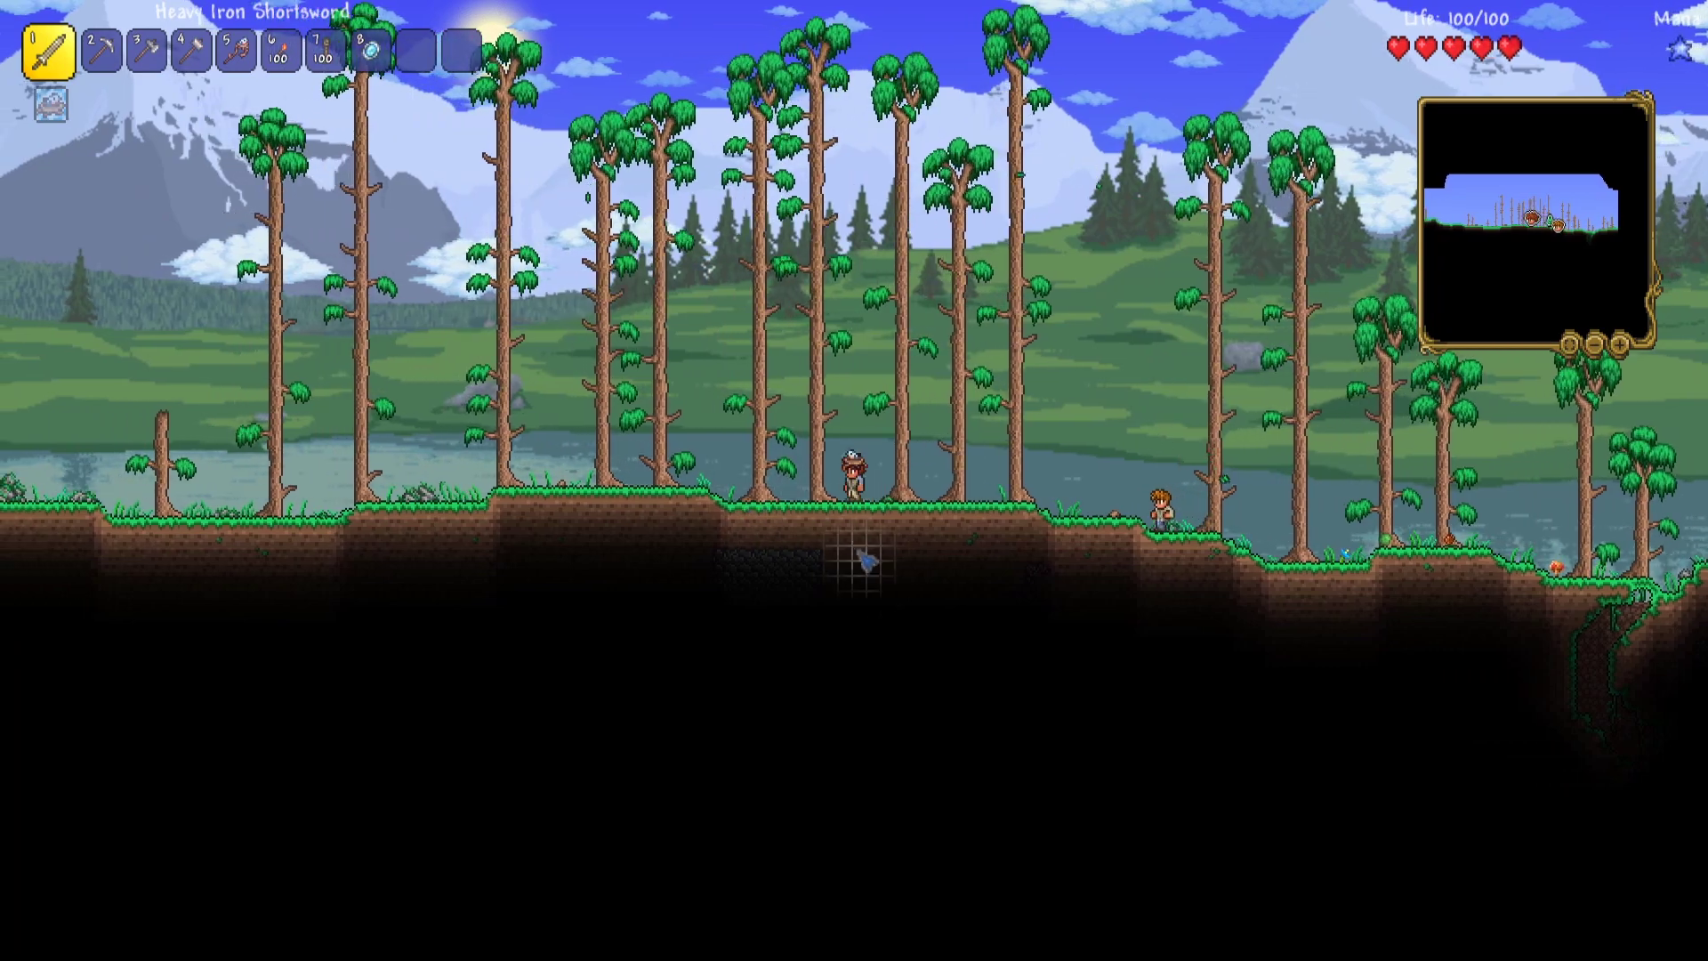
Save and exit the game world
key("Escape")
left_click(1590, 931)
left_click(676, 690)
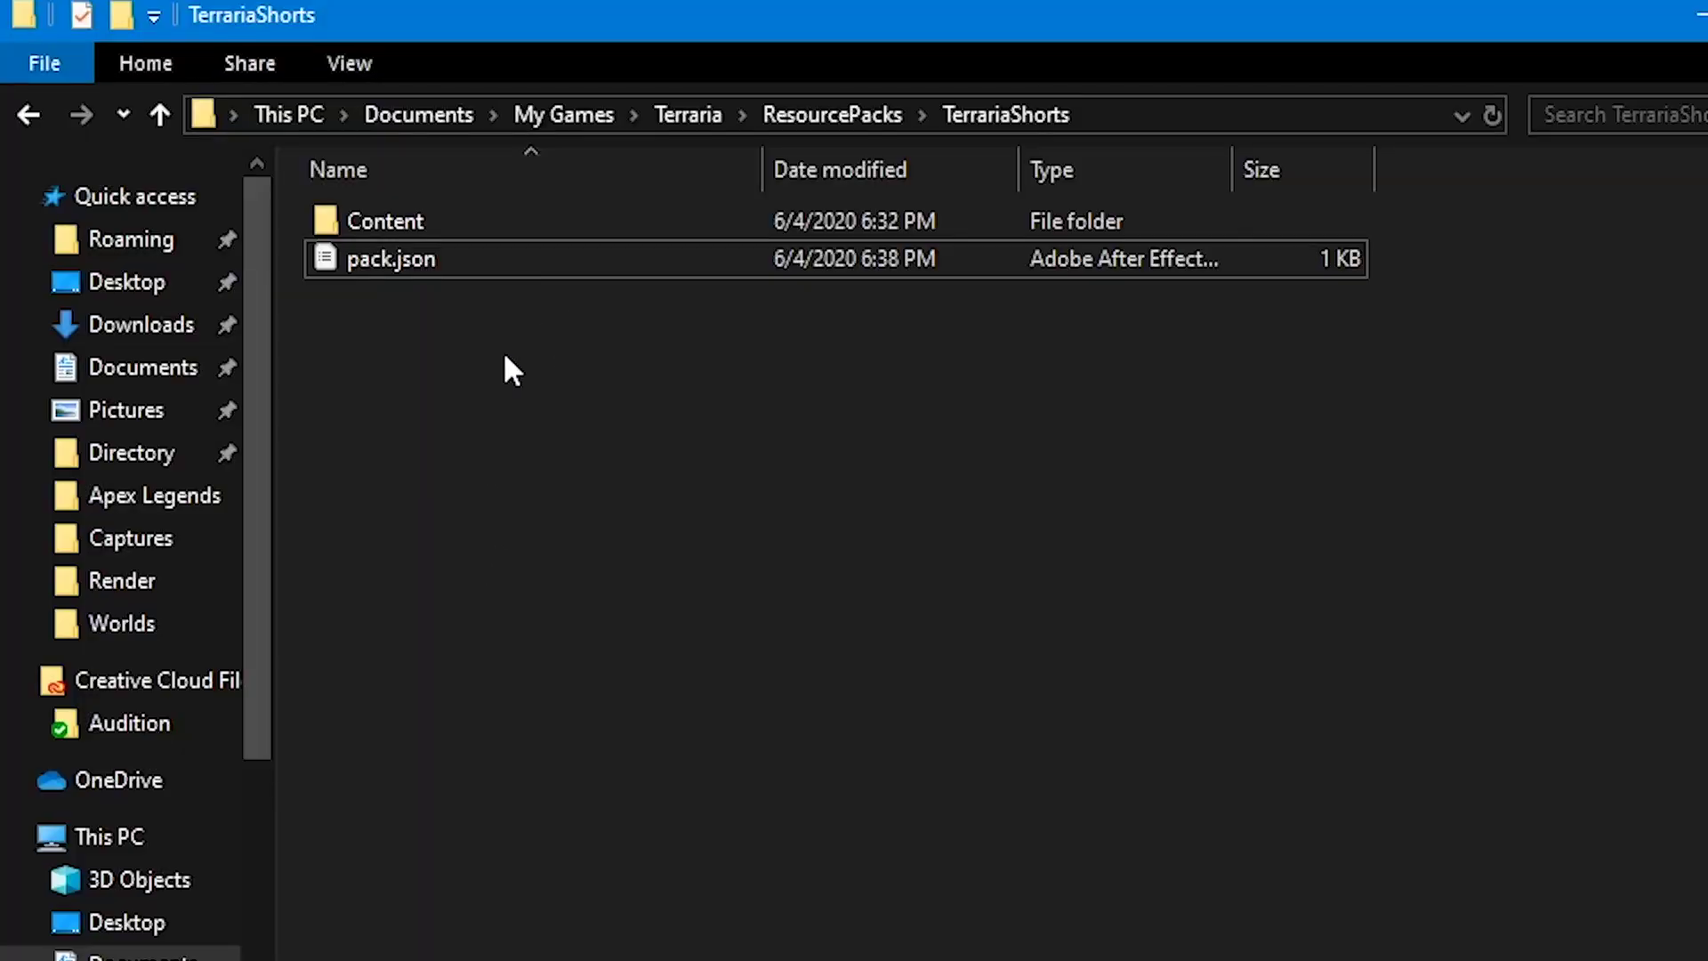
Switch to File Explorer and create a folder named Images inside the TerrariaShorts pack's Content folder
double_click(375, 223)
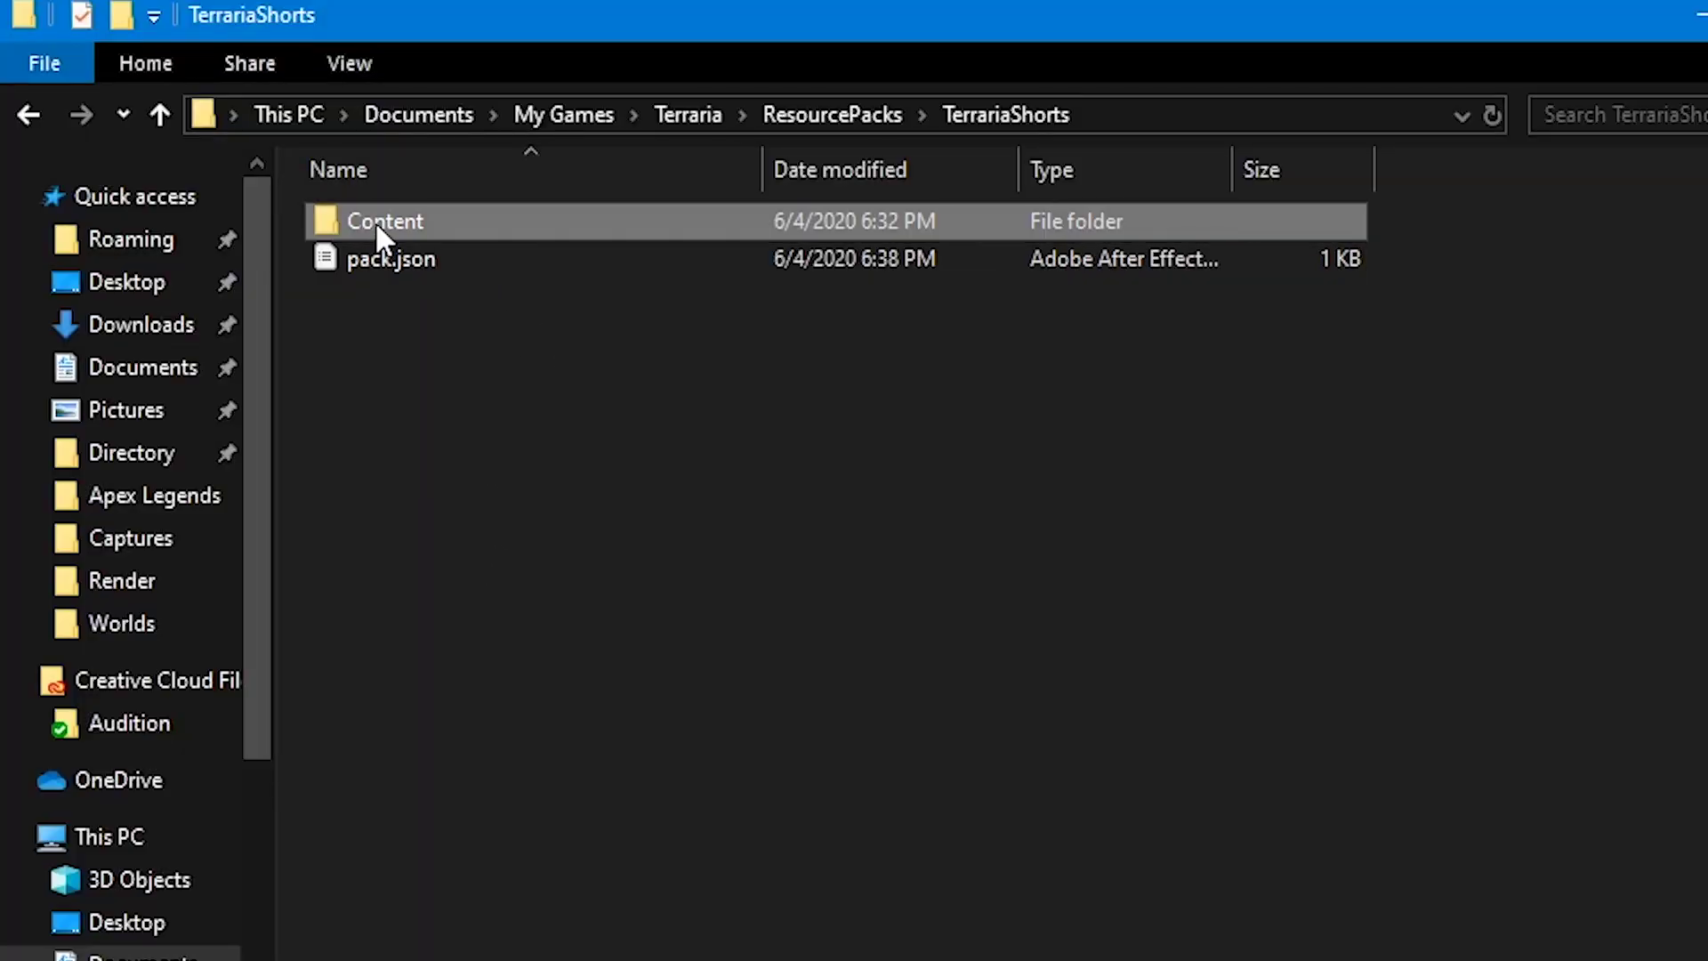
right_click(618, 360)
mouse_move(888, 837)
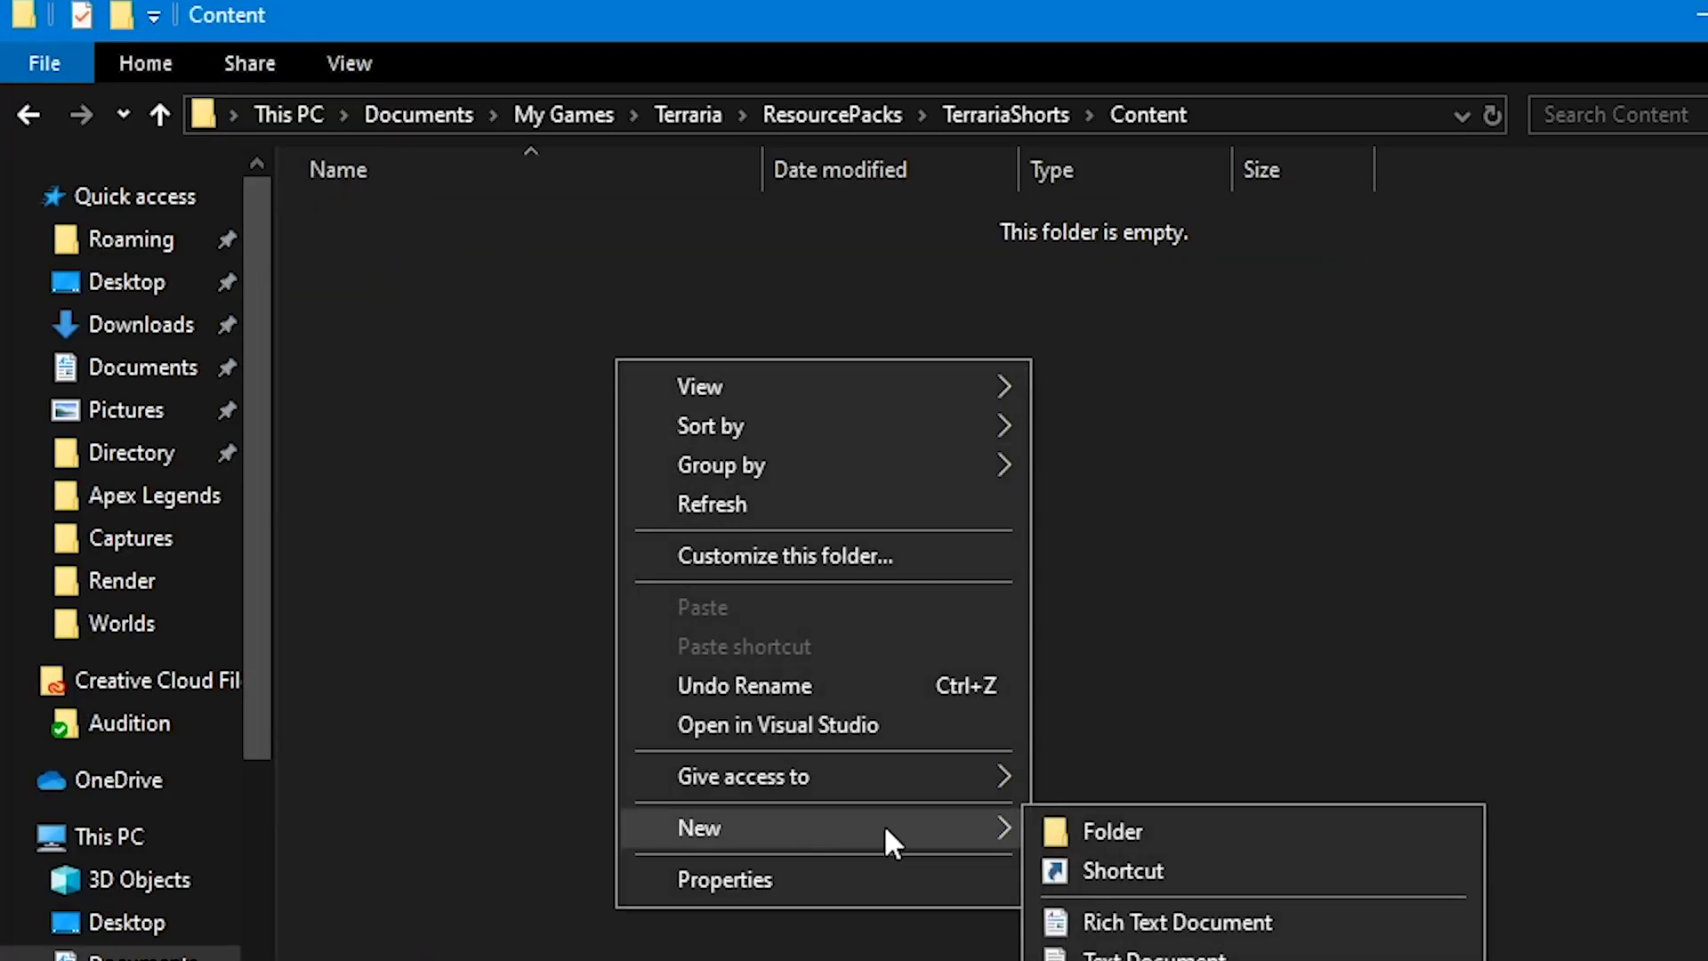
left_click(1163, 837)
type("Images")
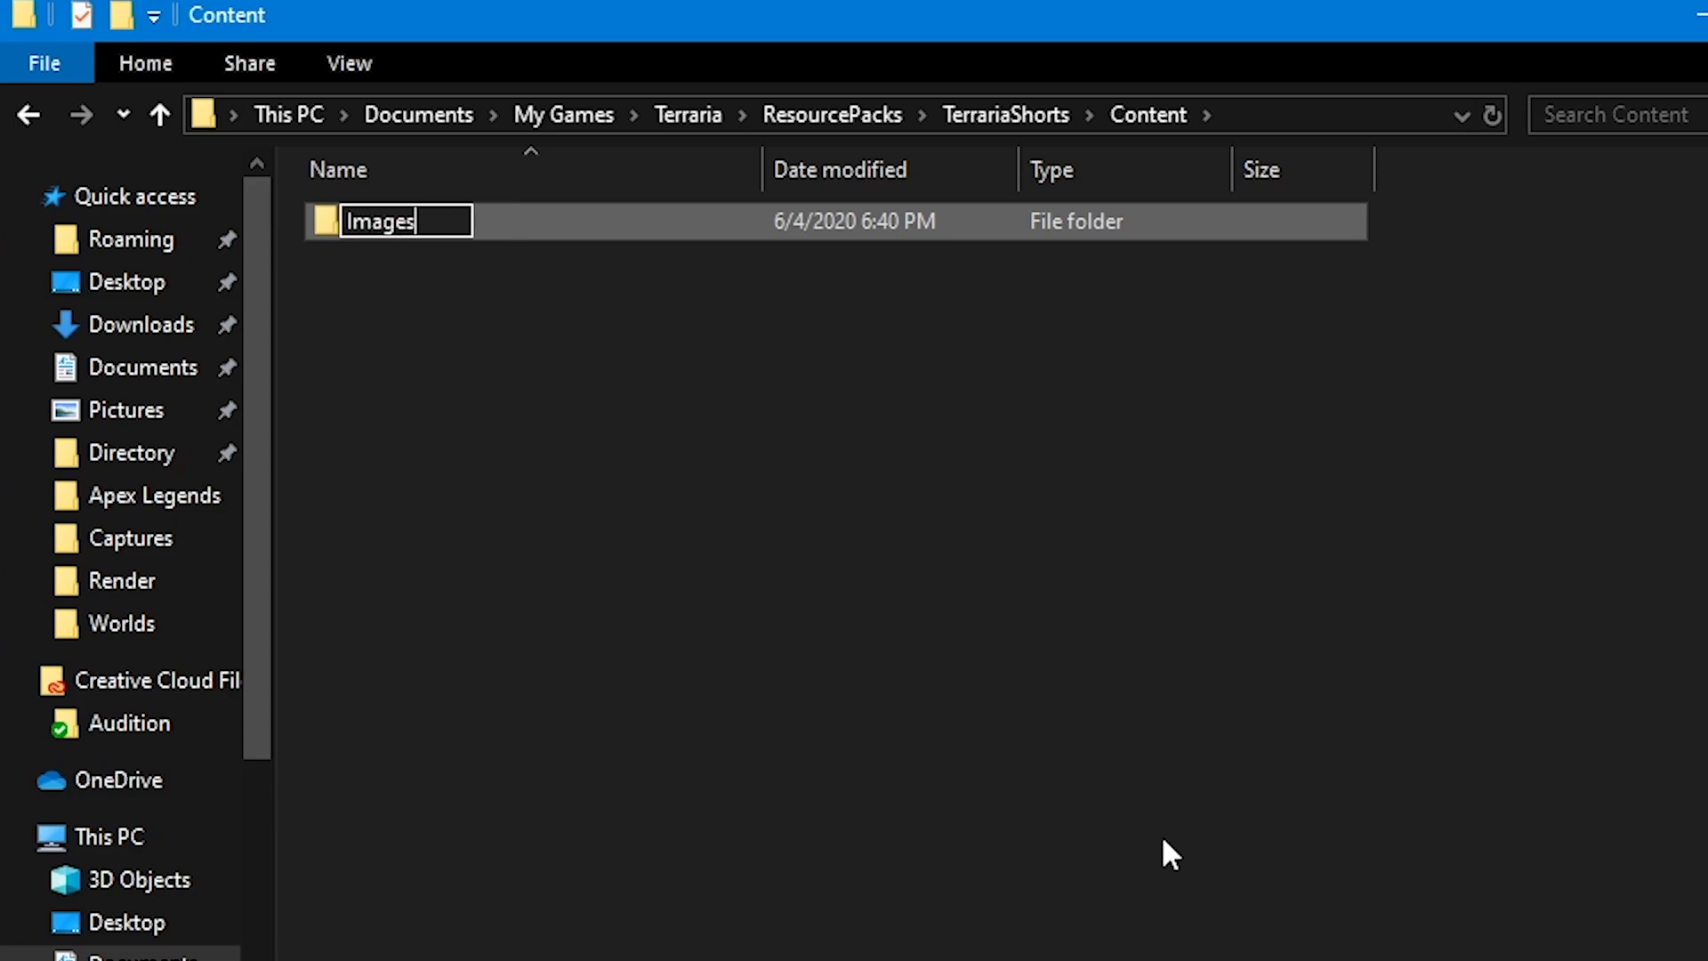
key("Return")
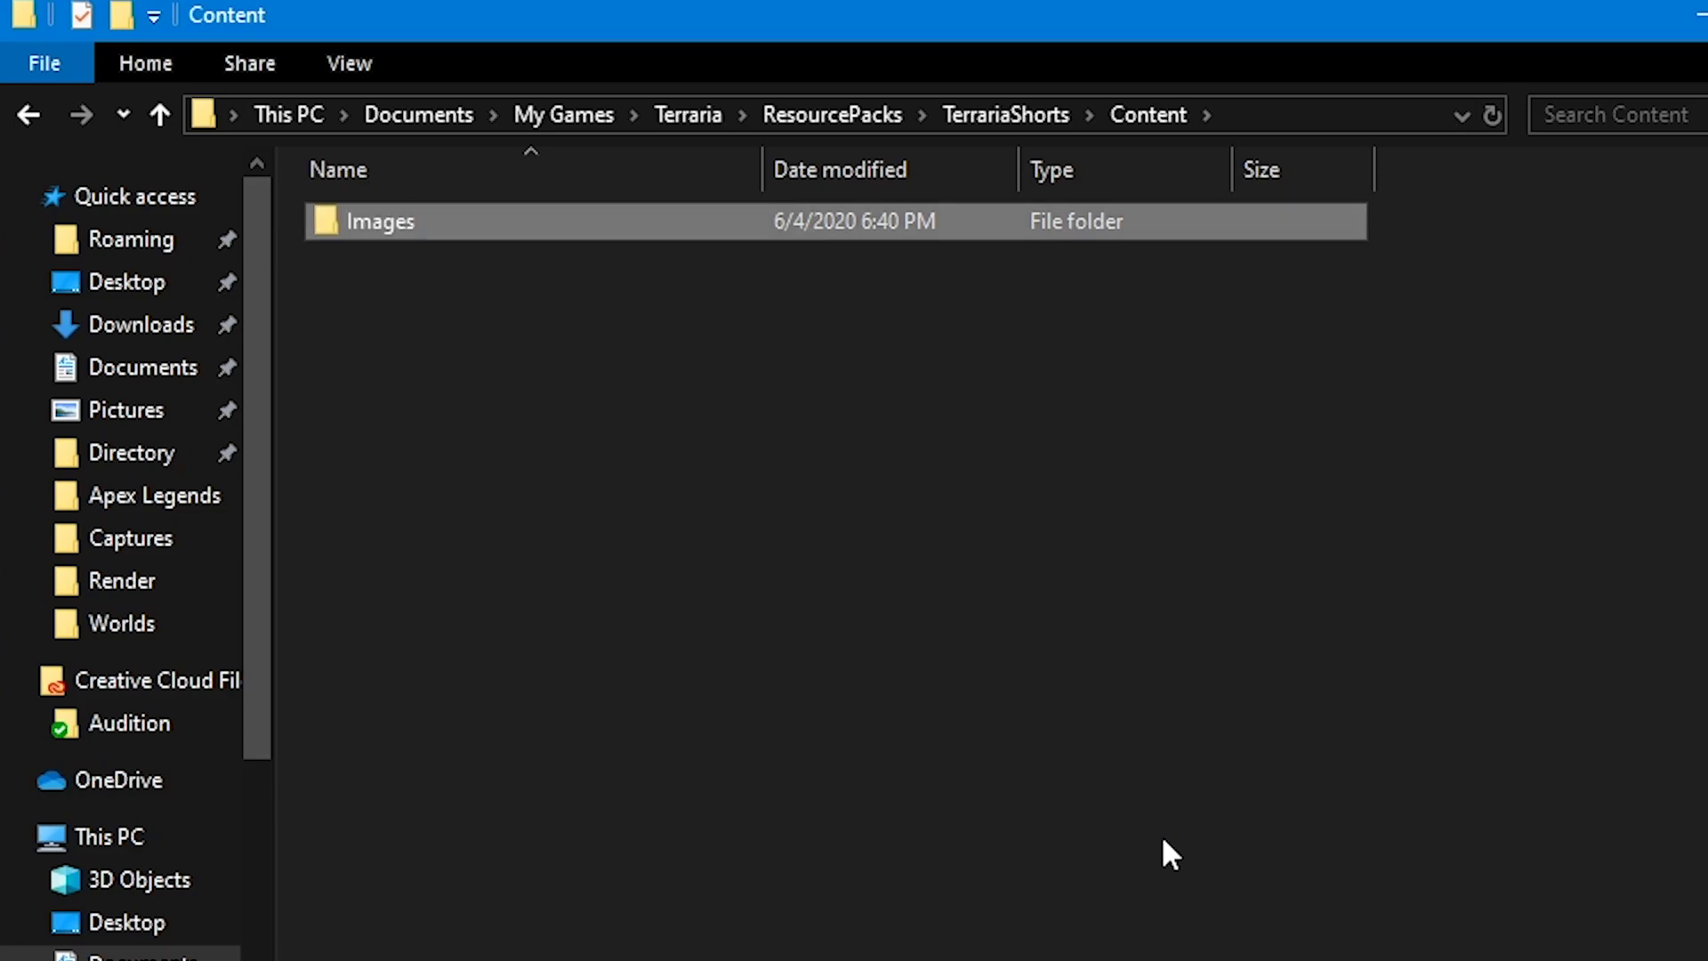
Open the Images folder and create a subfolder named Backgrounds in it
double_click(397, 224)
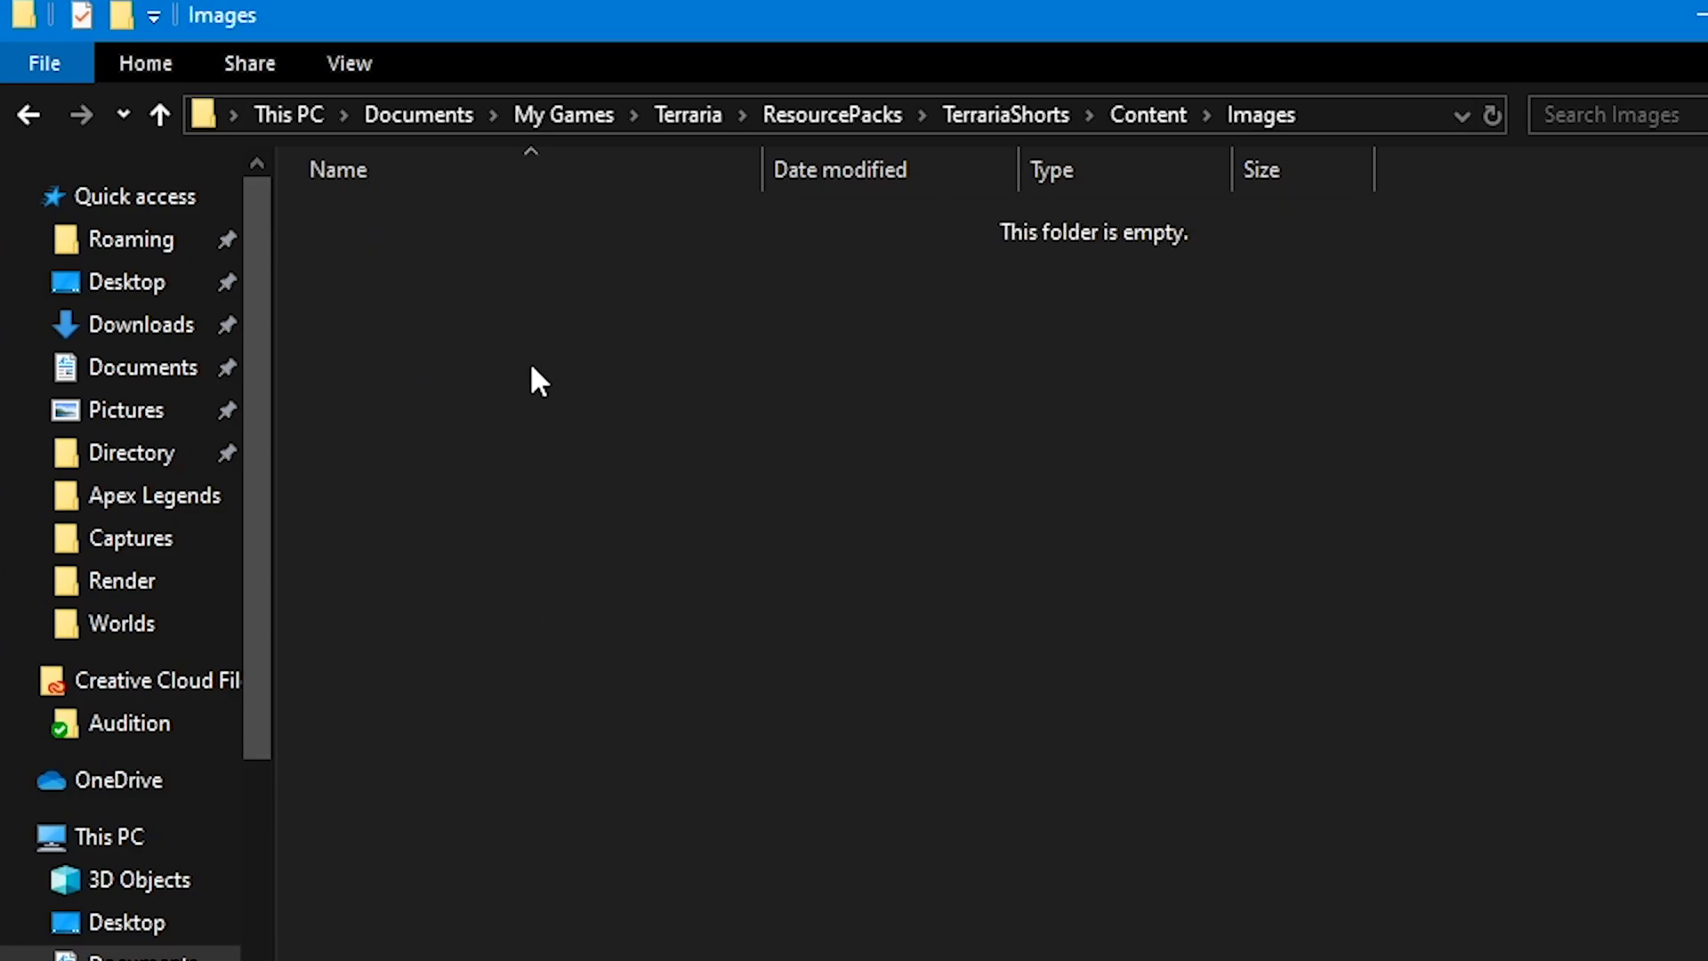
right_click(659, 485)
mouse_move(1032, 943)
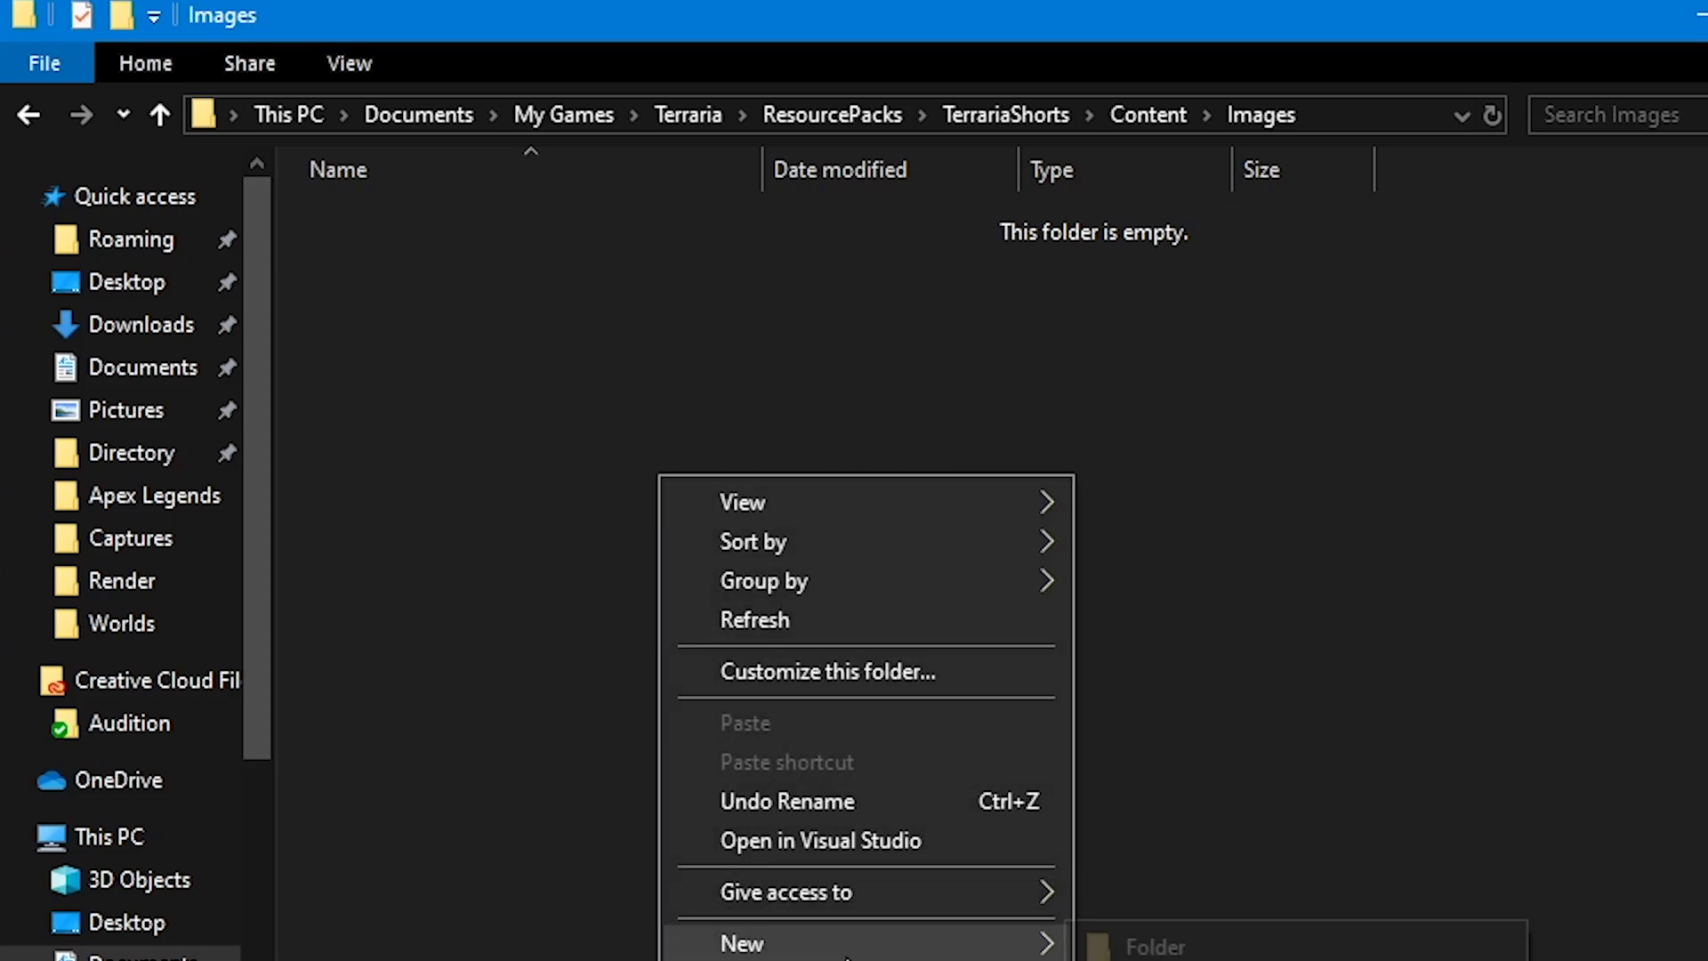
left_click(1157, 947)
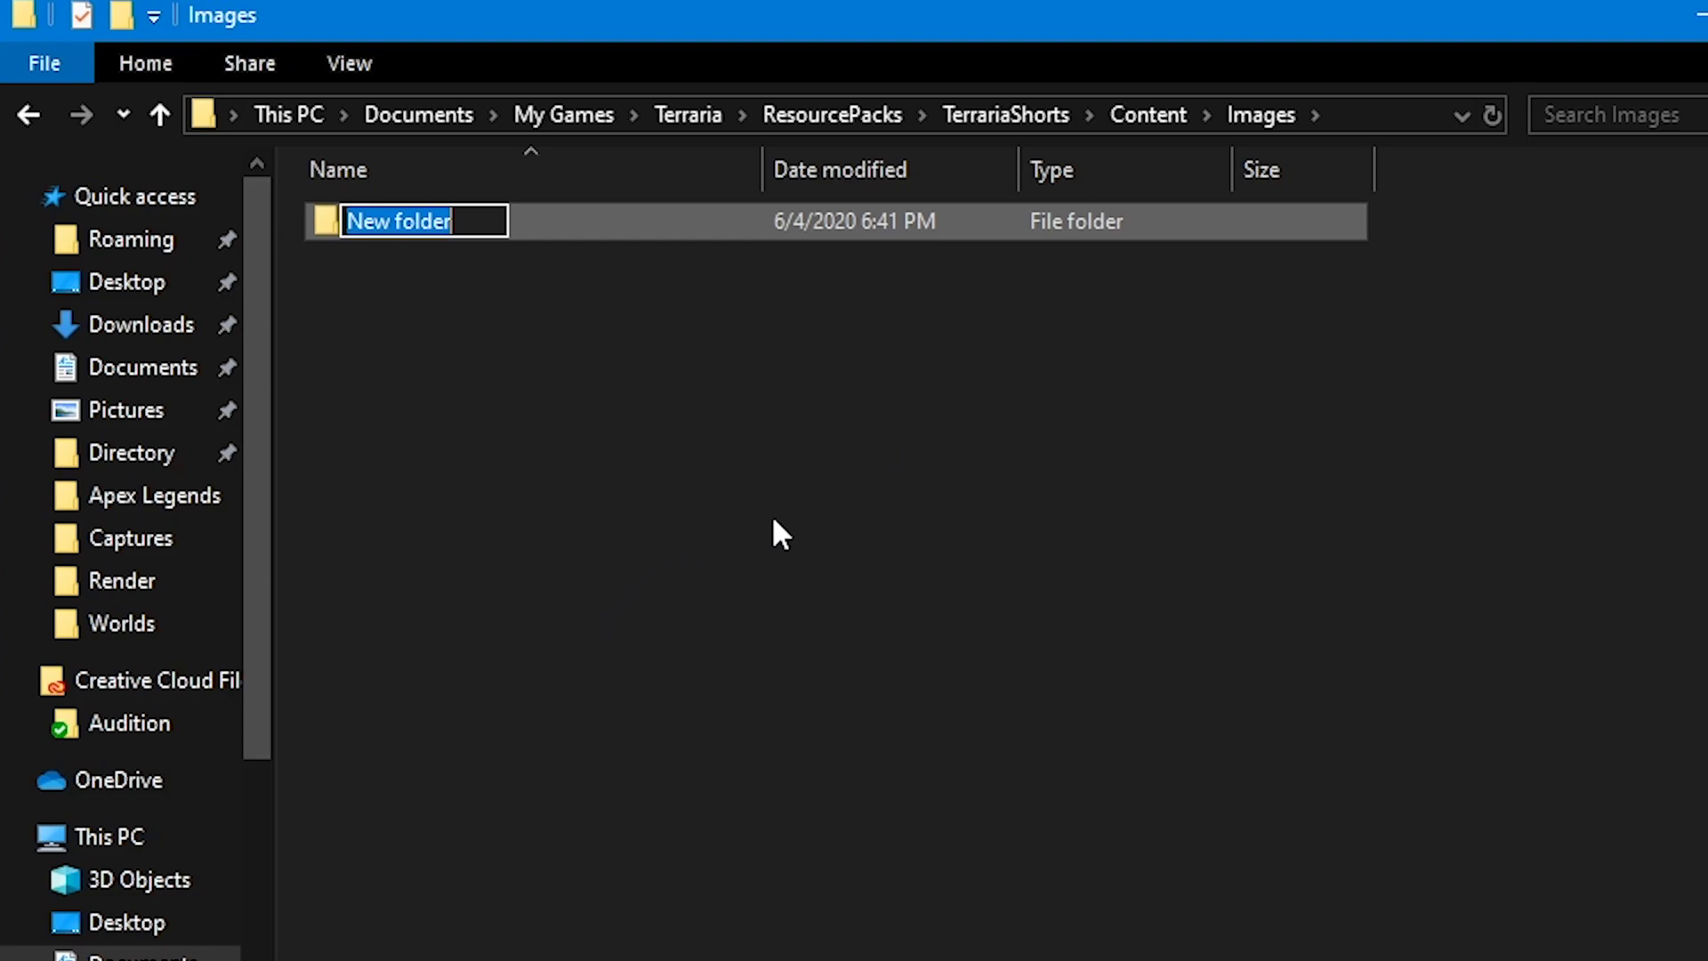
key("BackSpace")
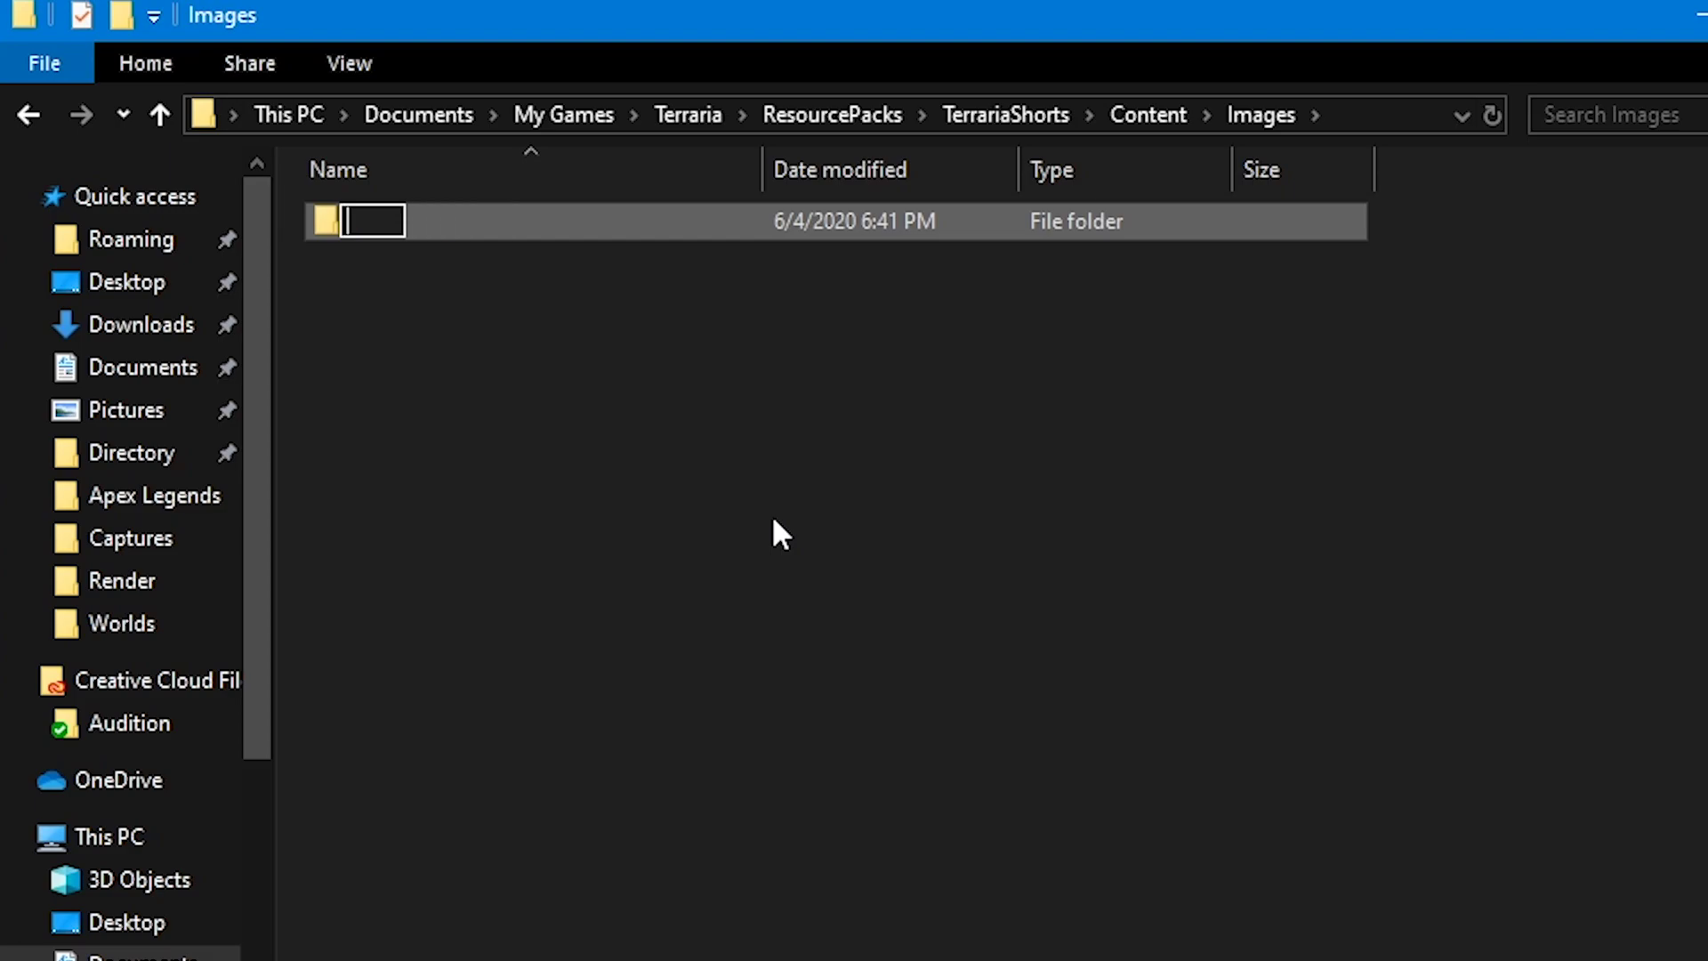
type("Backgor")
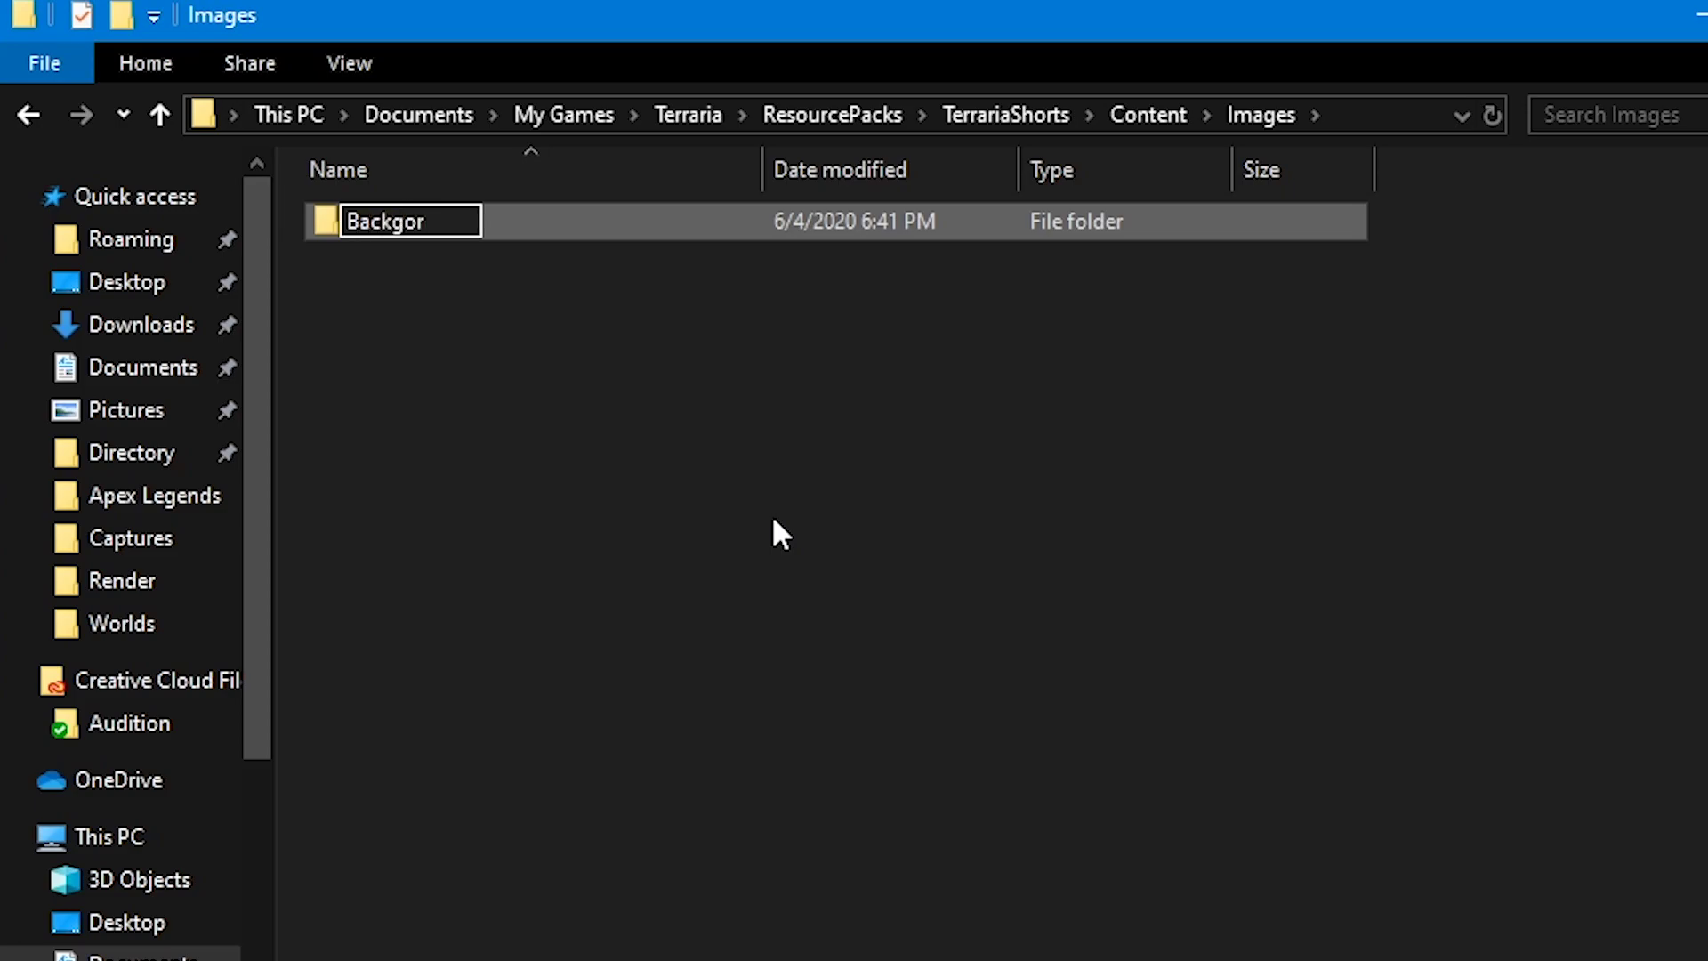
key("BackSpace")
key("BackSpace")
type("rounds")
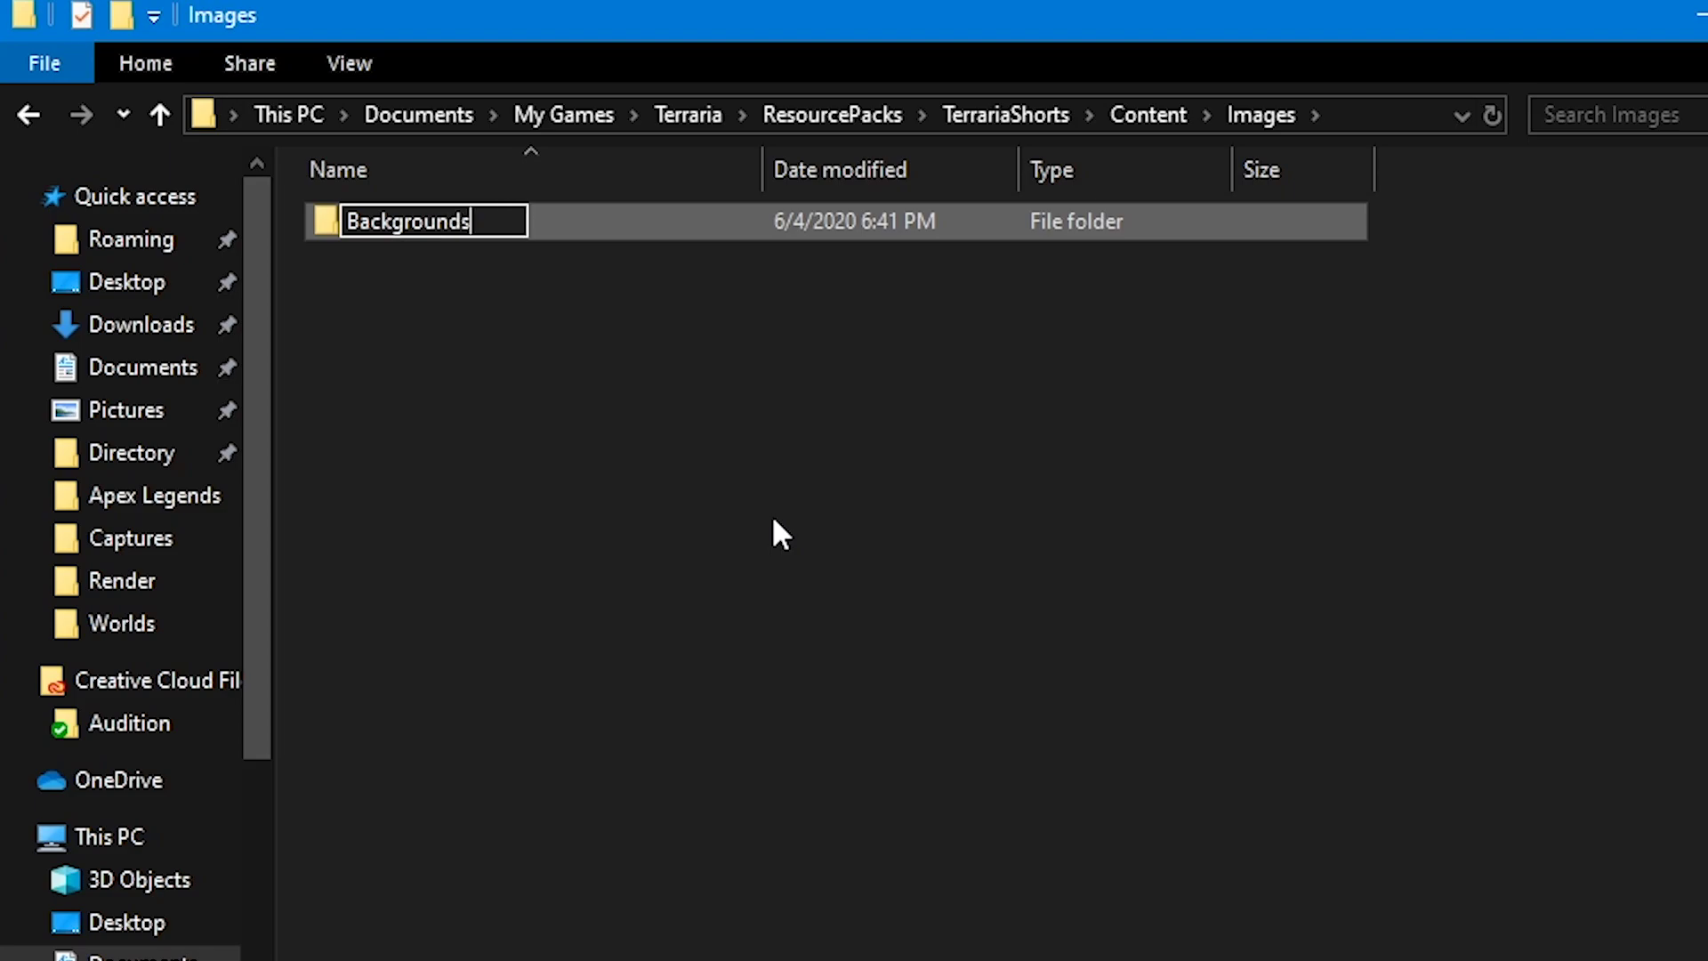
key("Return")
Add a second subfolder named Misc to the Images folder
right_click(572, 556)
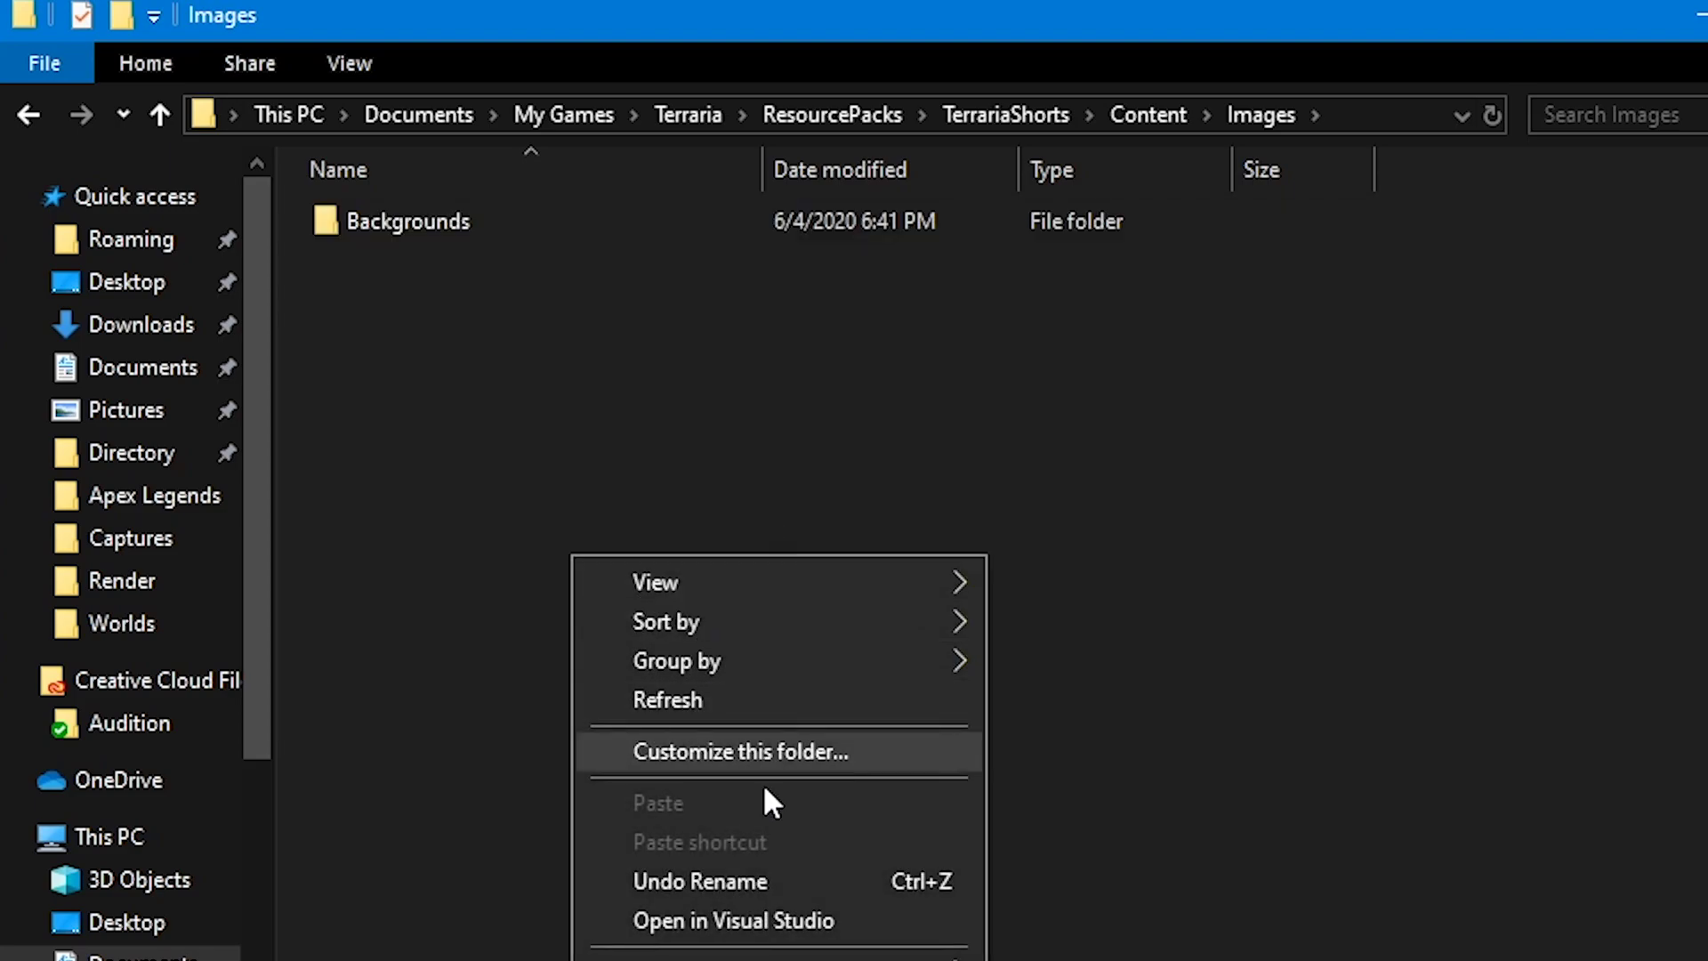
key("ctrl+shift+n")
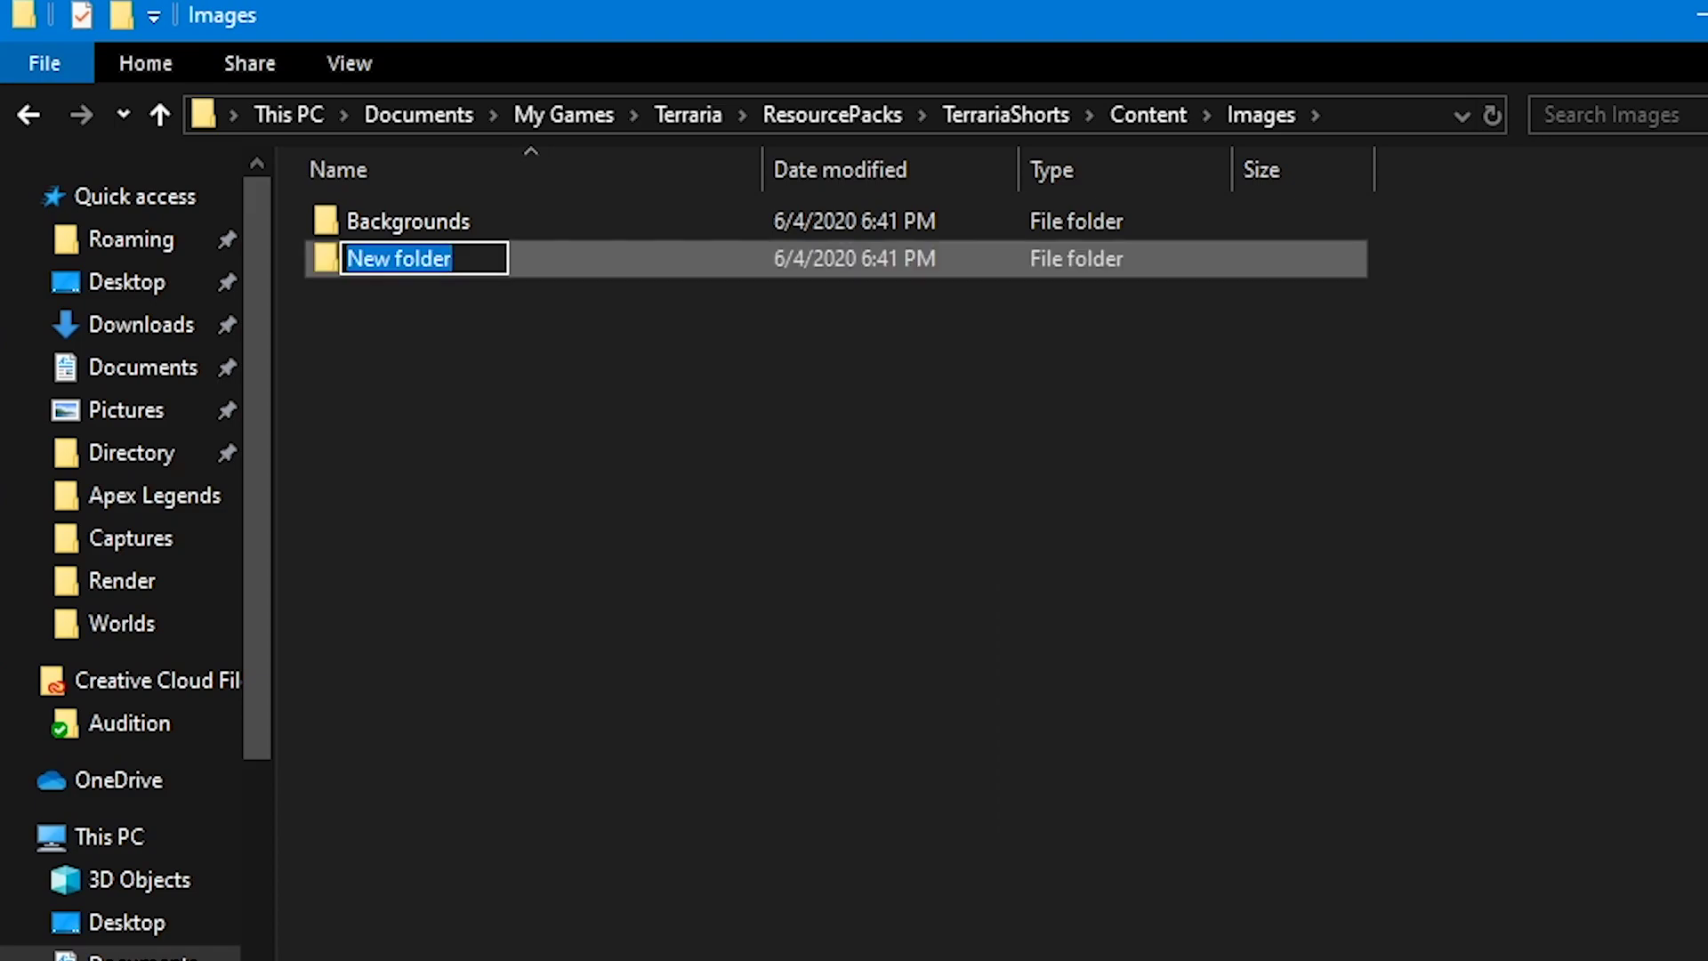
type("Misc")
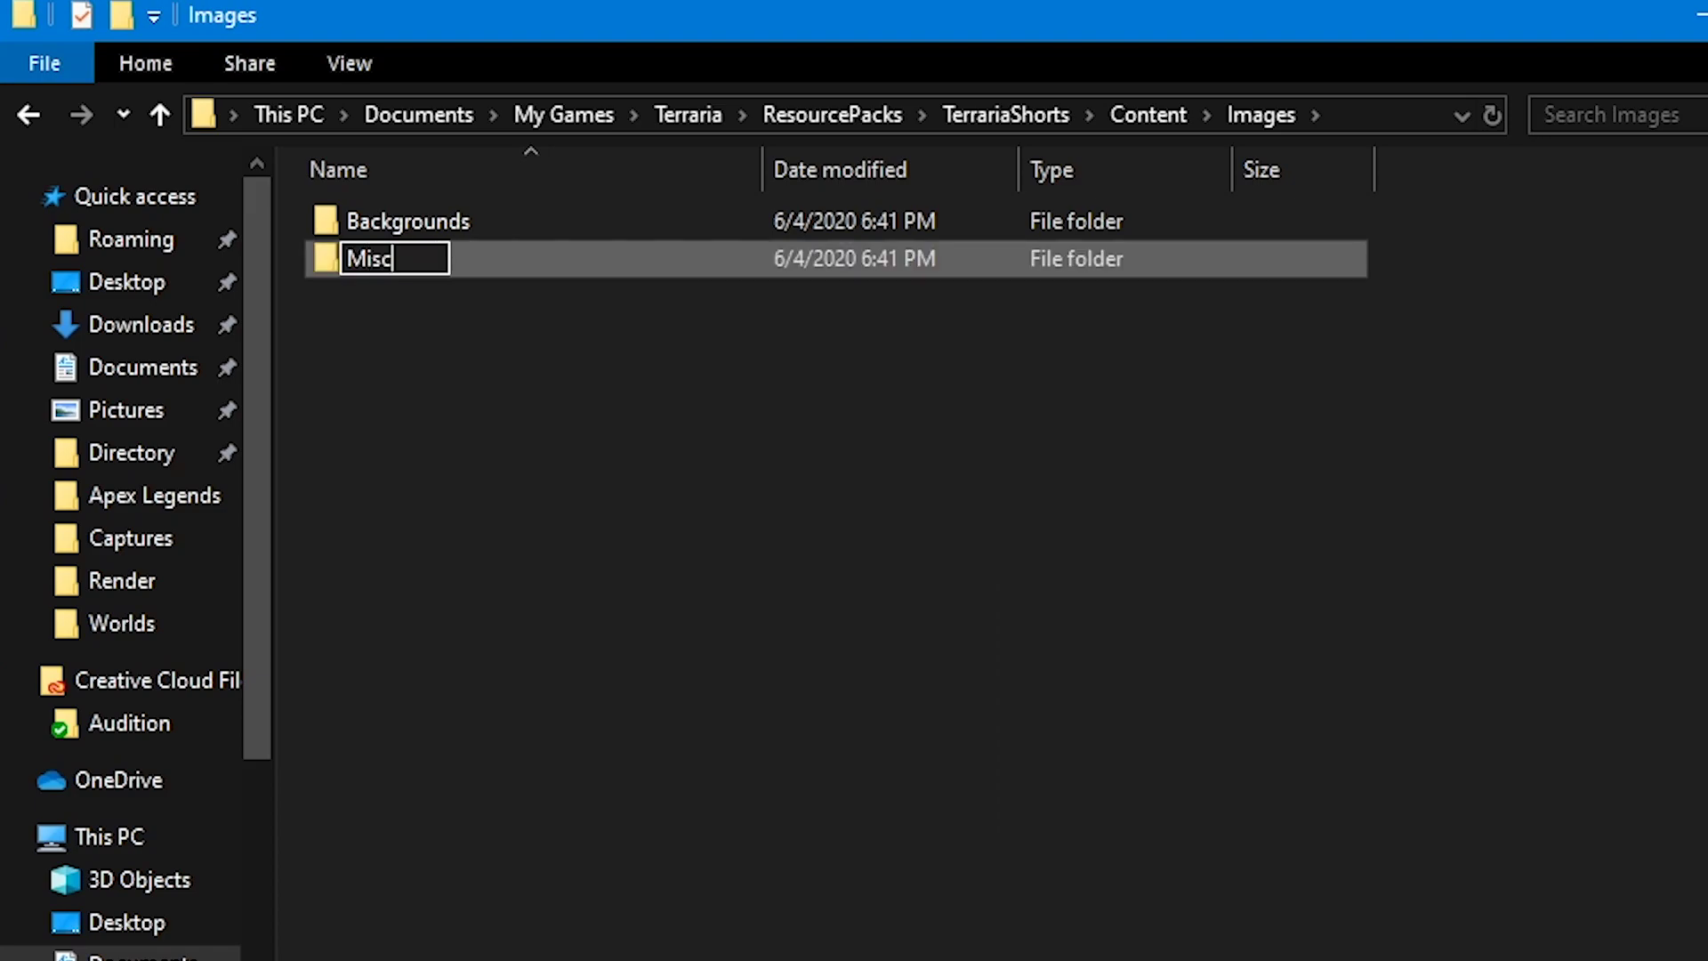
key("Return")
Add a third subfolder named UI to the Images folder
right_click(1016, 692)
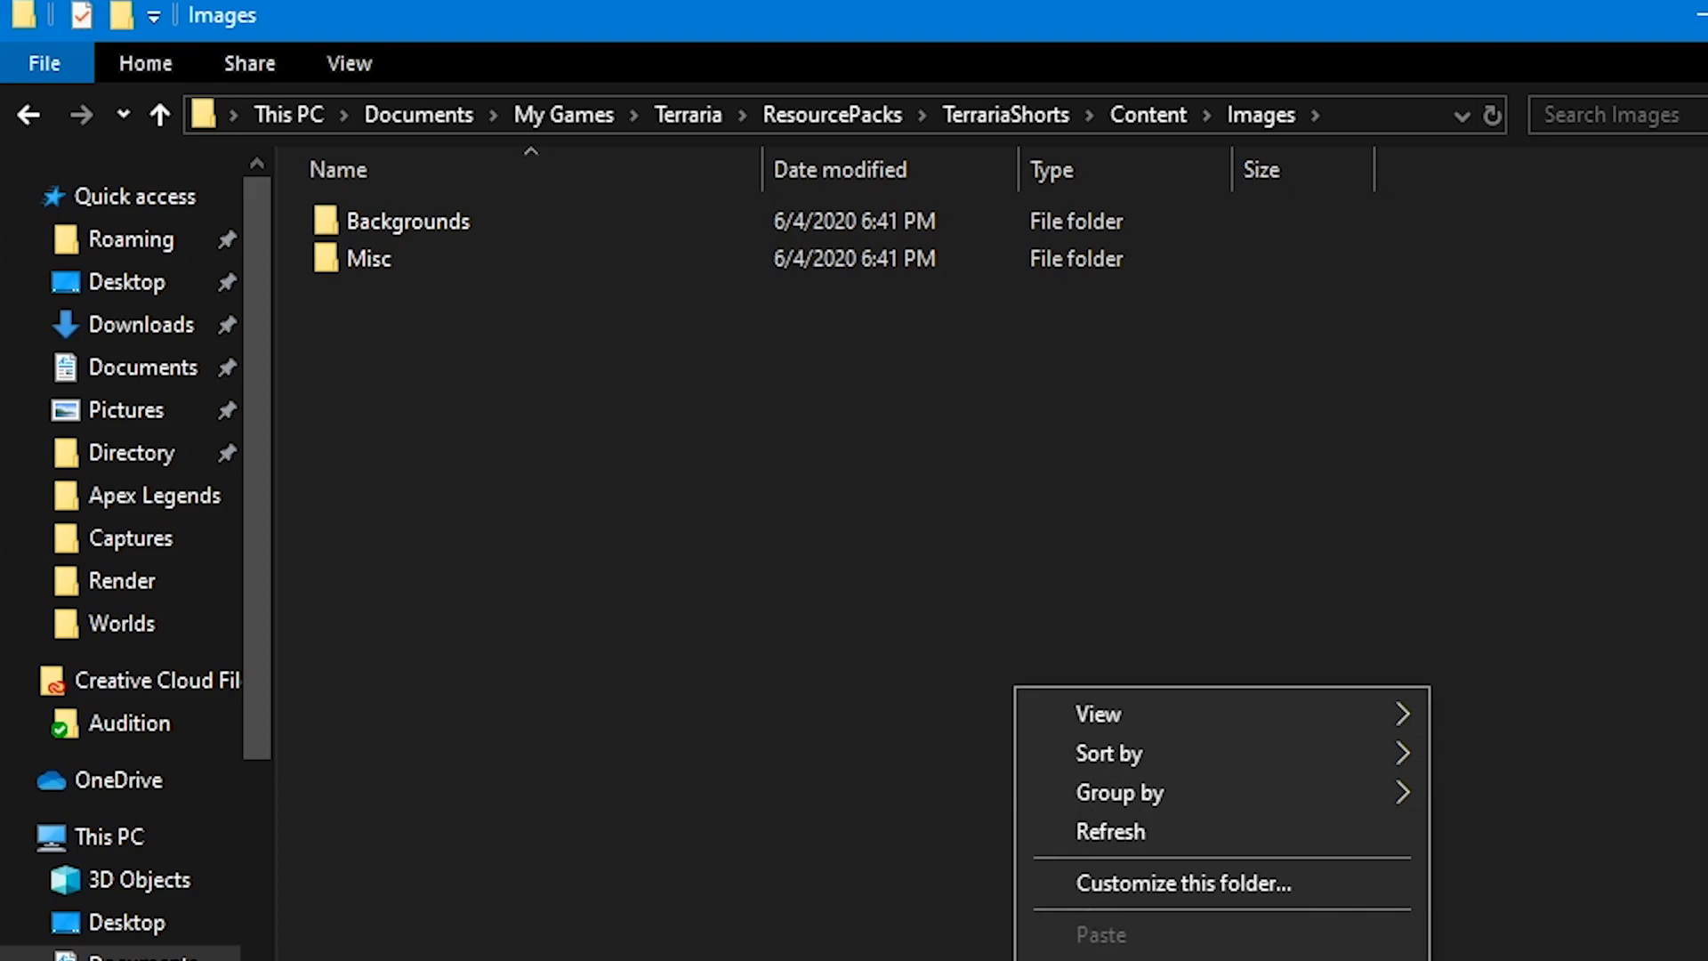
key("ctrl+shift+n")
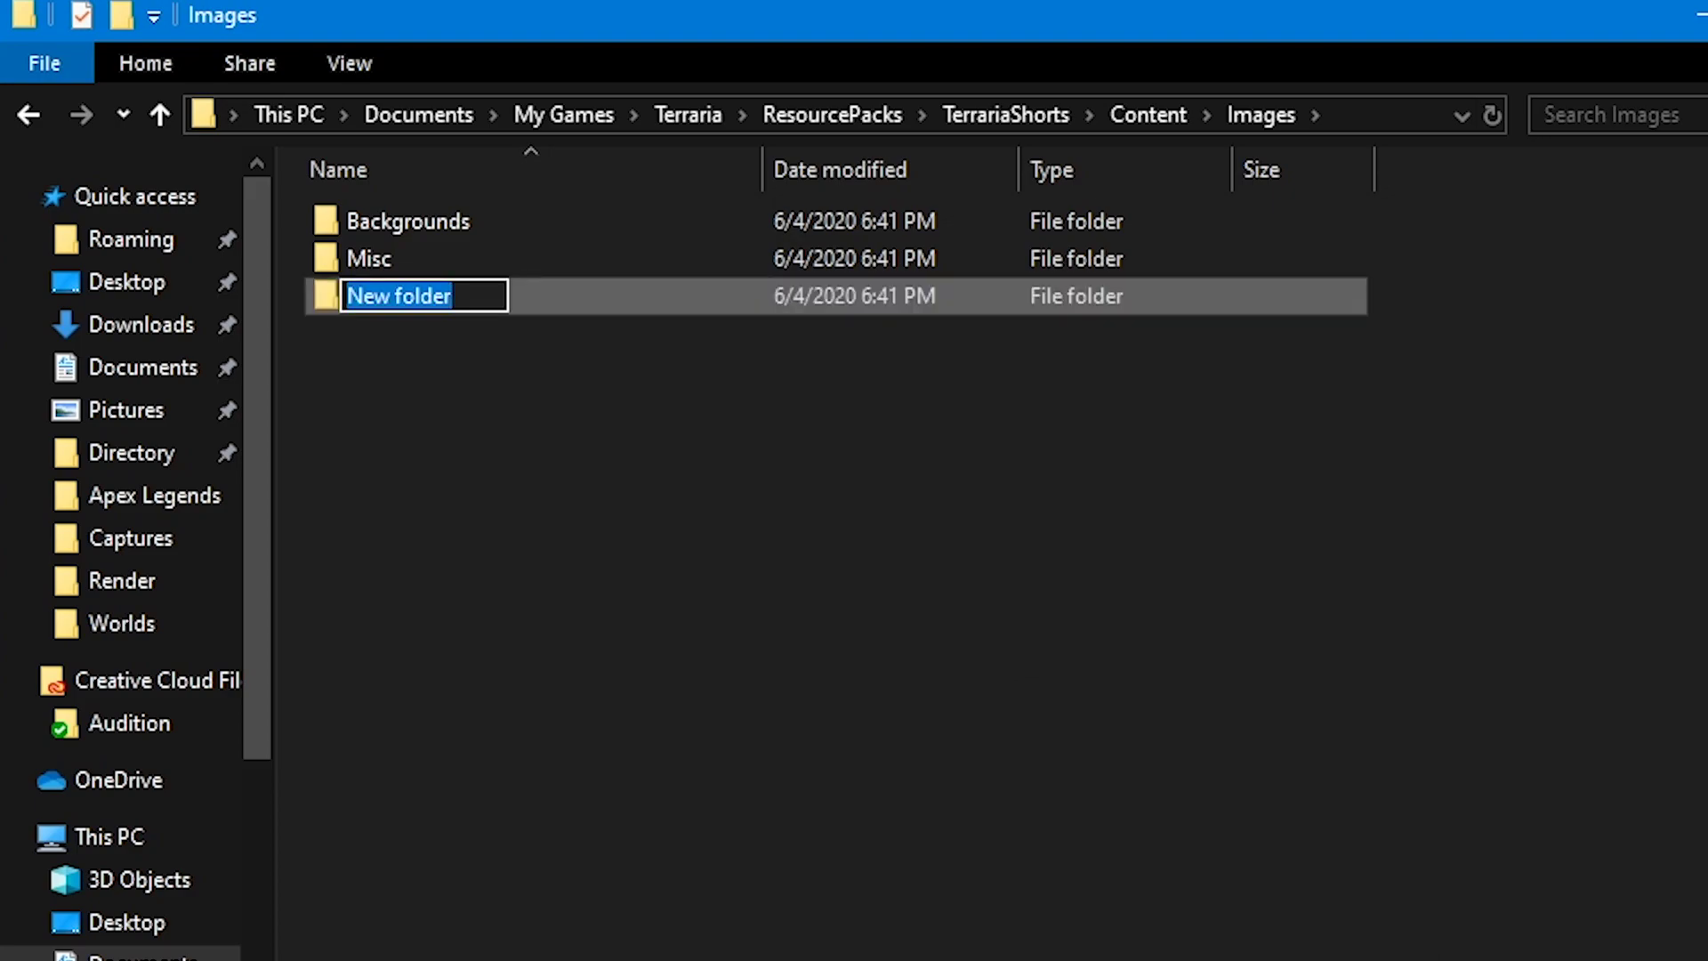
type("UI")
key("Return")
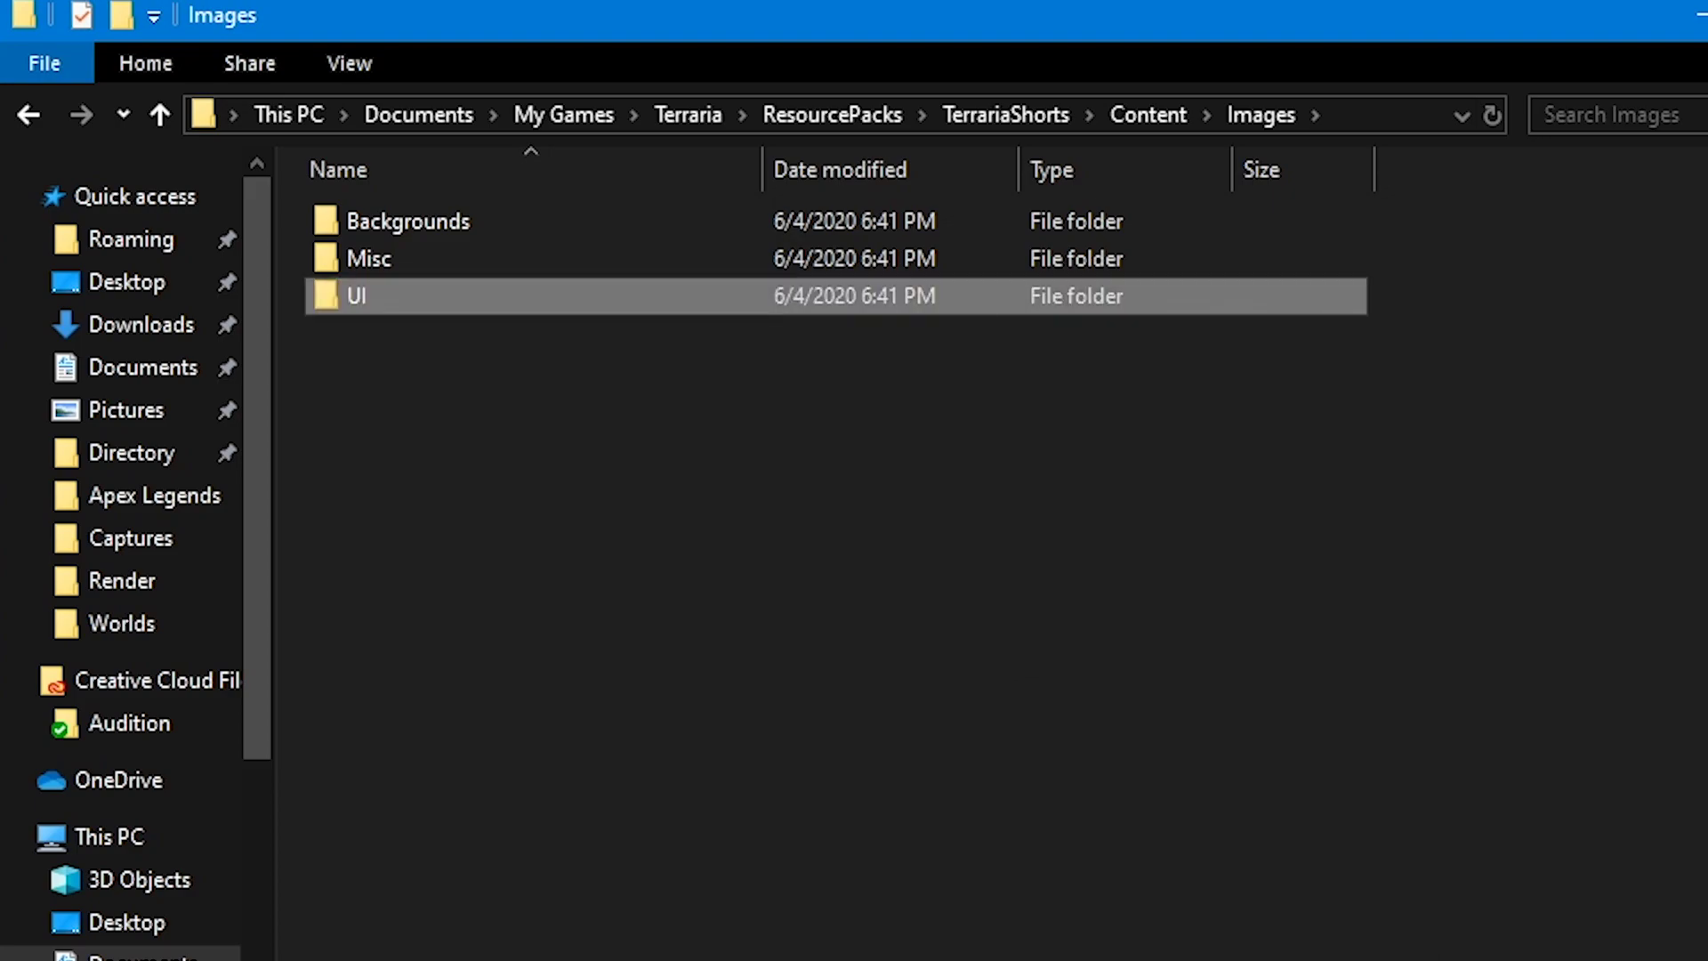
left_click(1084, 632)
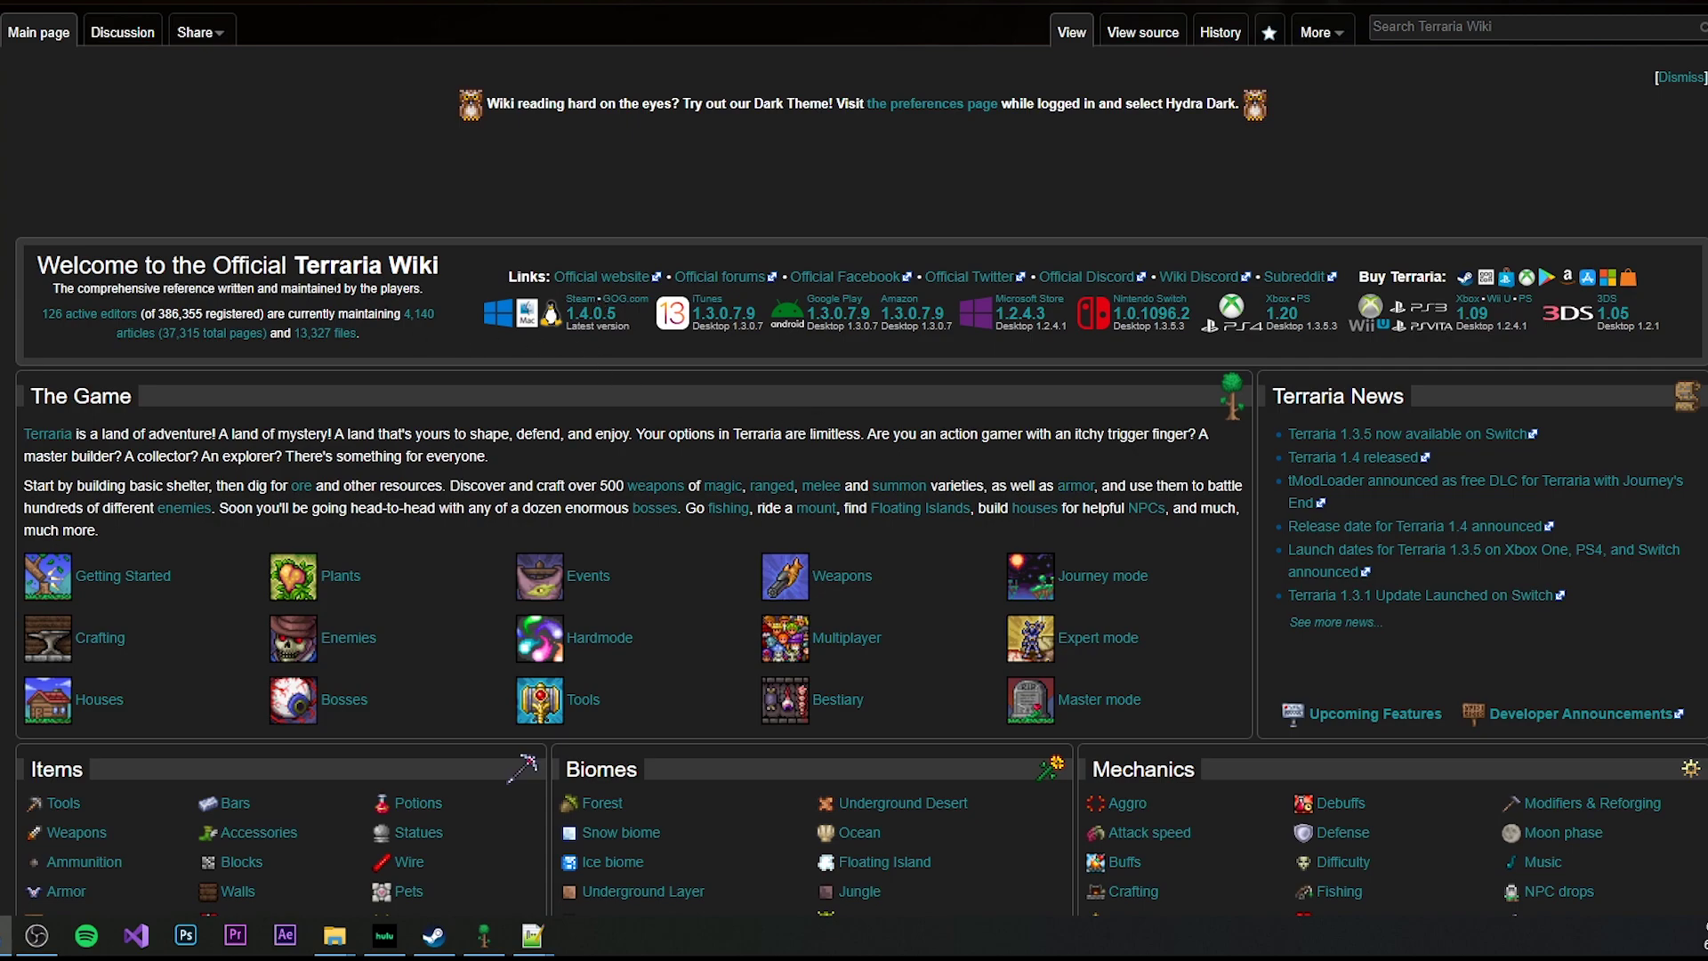
Search the Terraria Wiki for "magic mirror"
left_click(1488, 21)
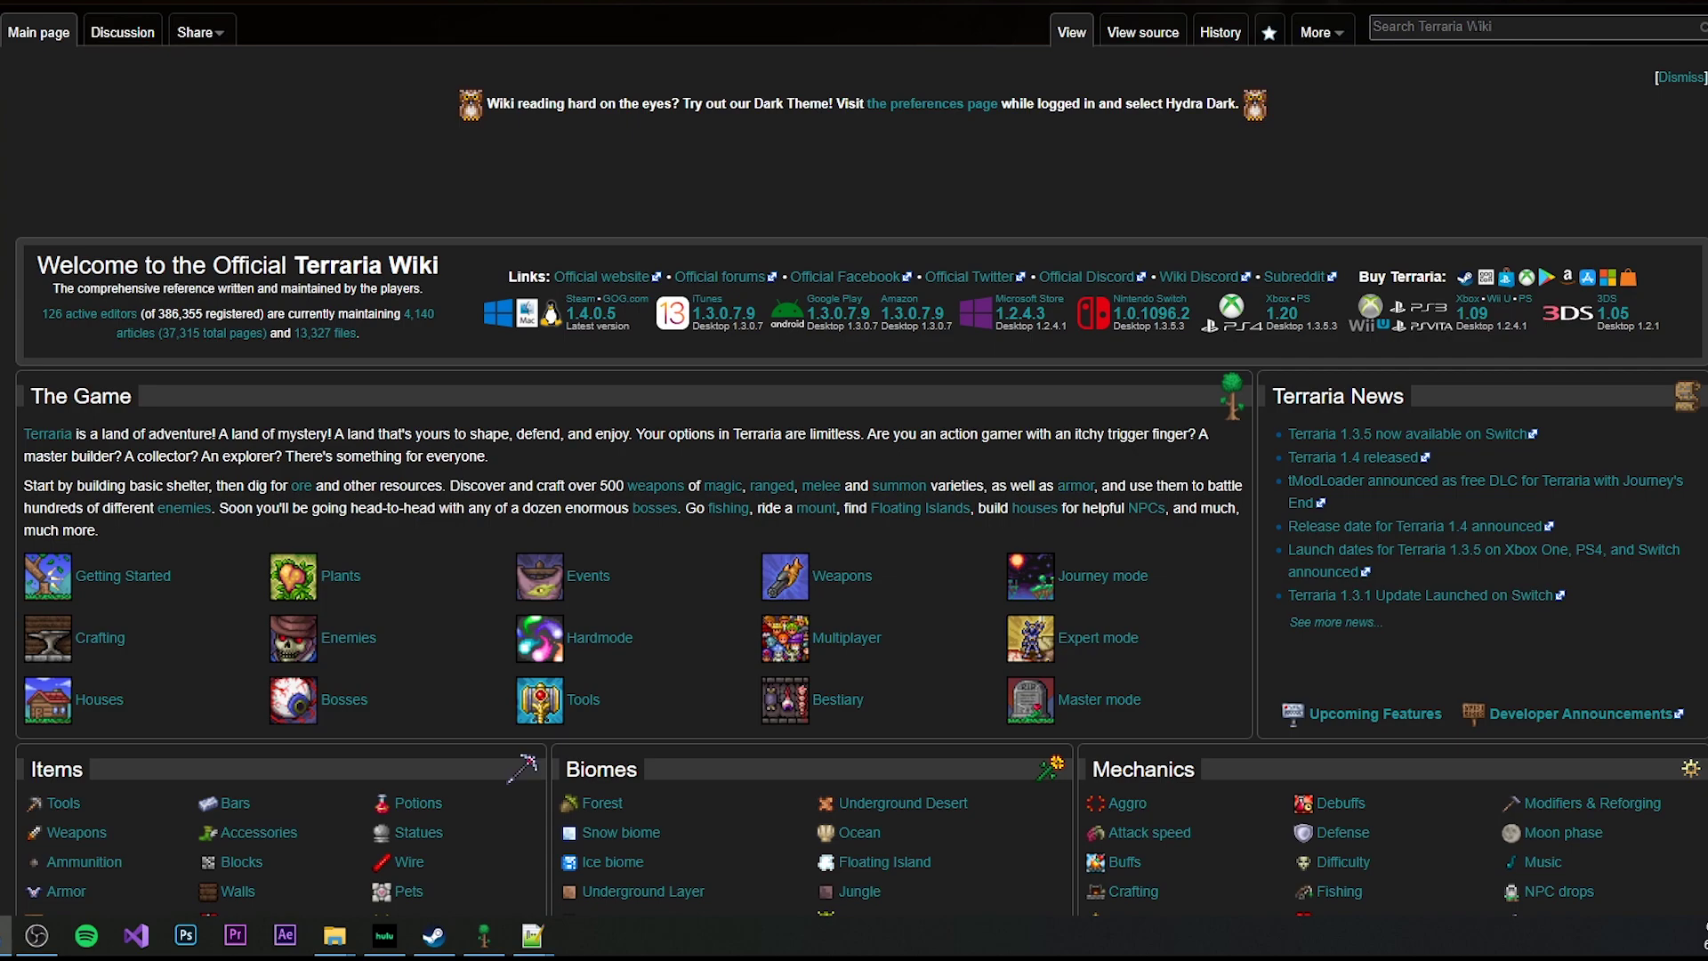
type("magic")
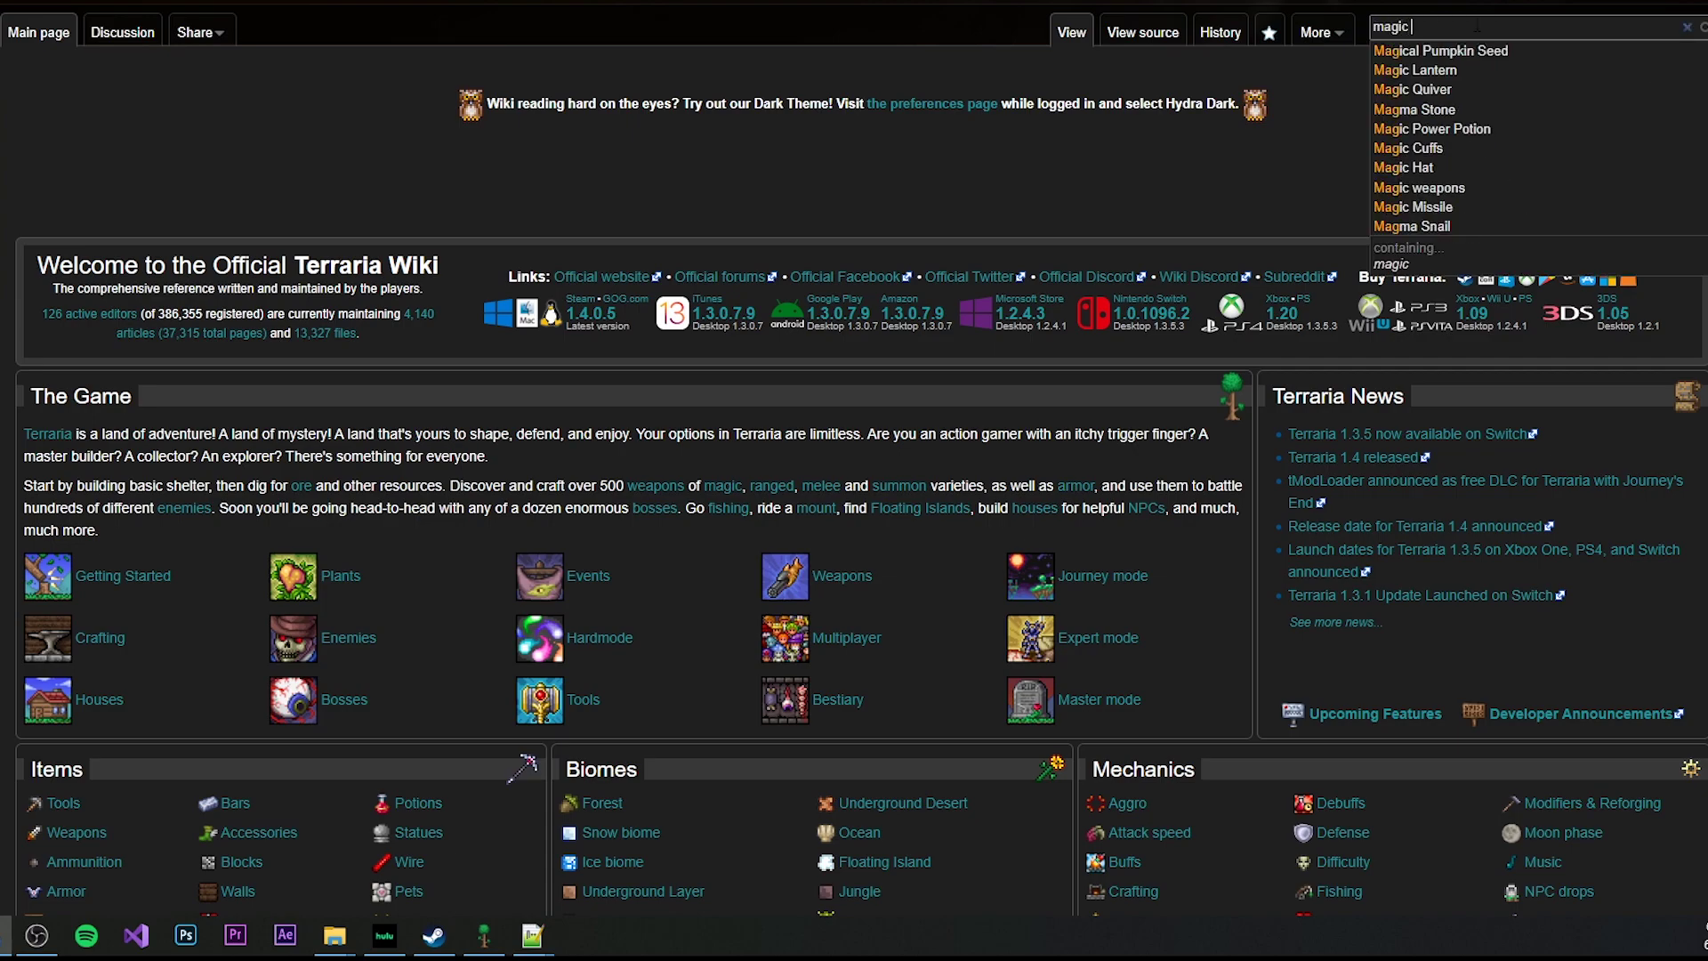
type(" mirror")
key("Return")
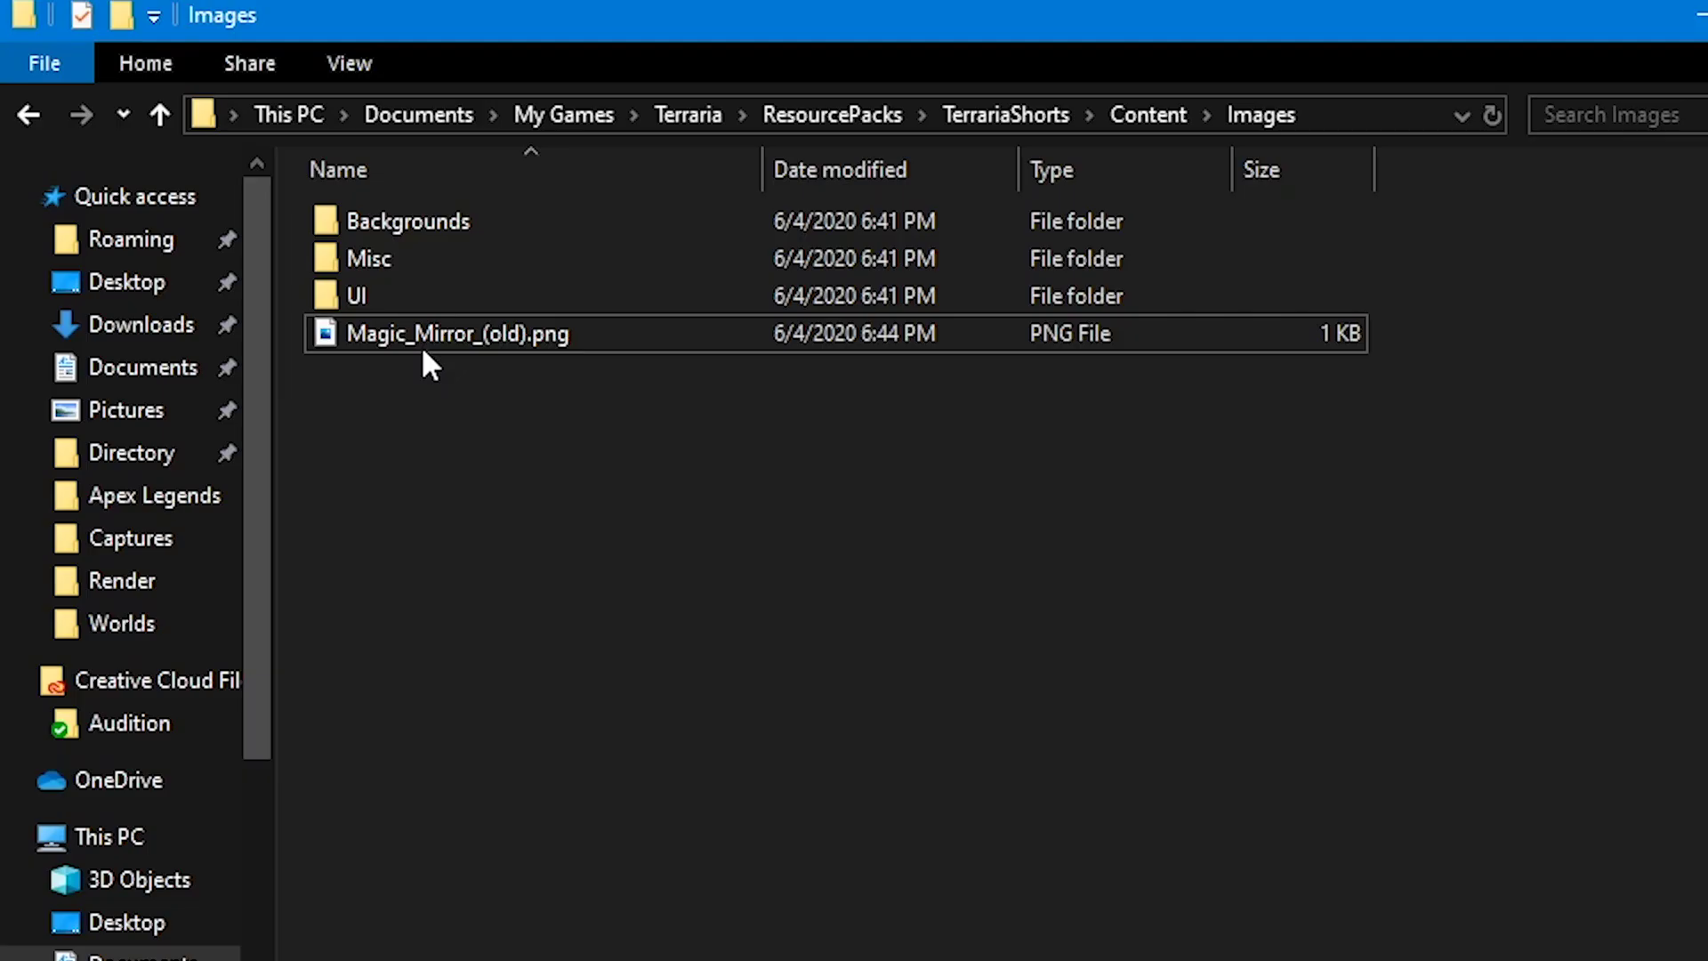
In File Explorer, rename Magic_Mirror_(old).png in the pack's Images folder to Item_50.png
left_click(426, 343)
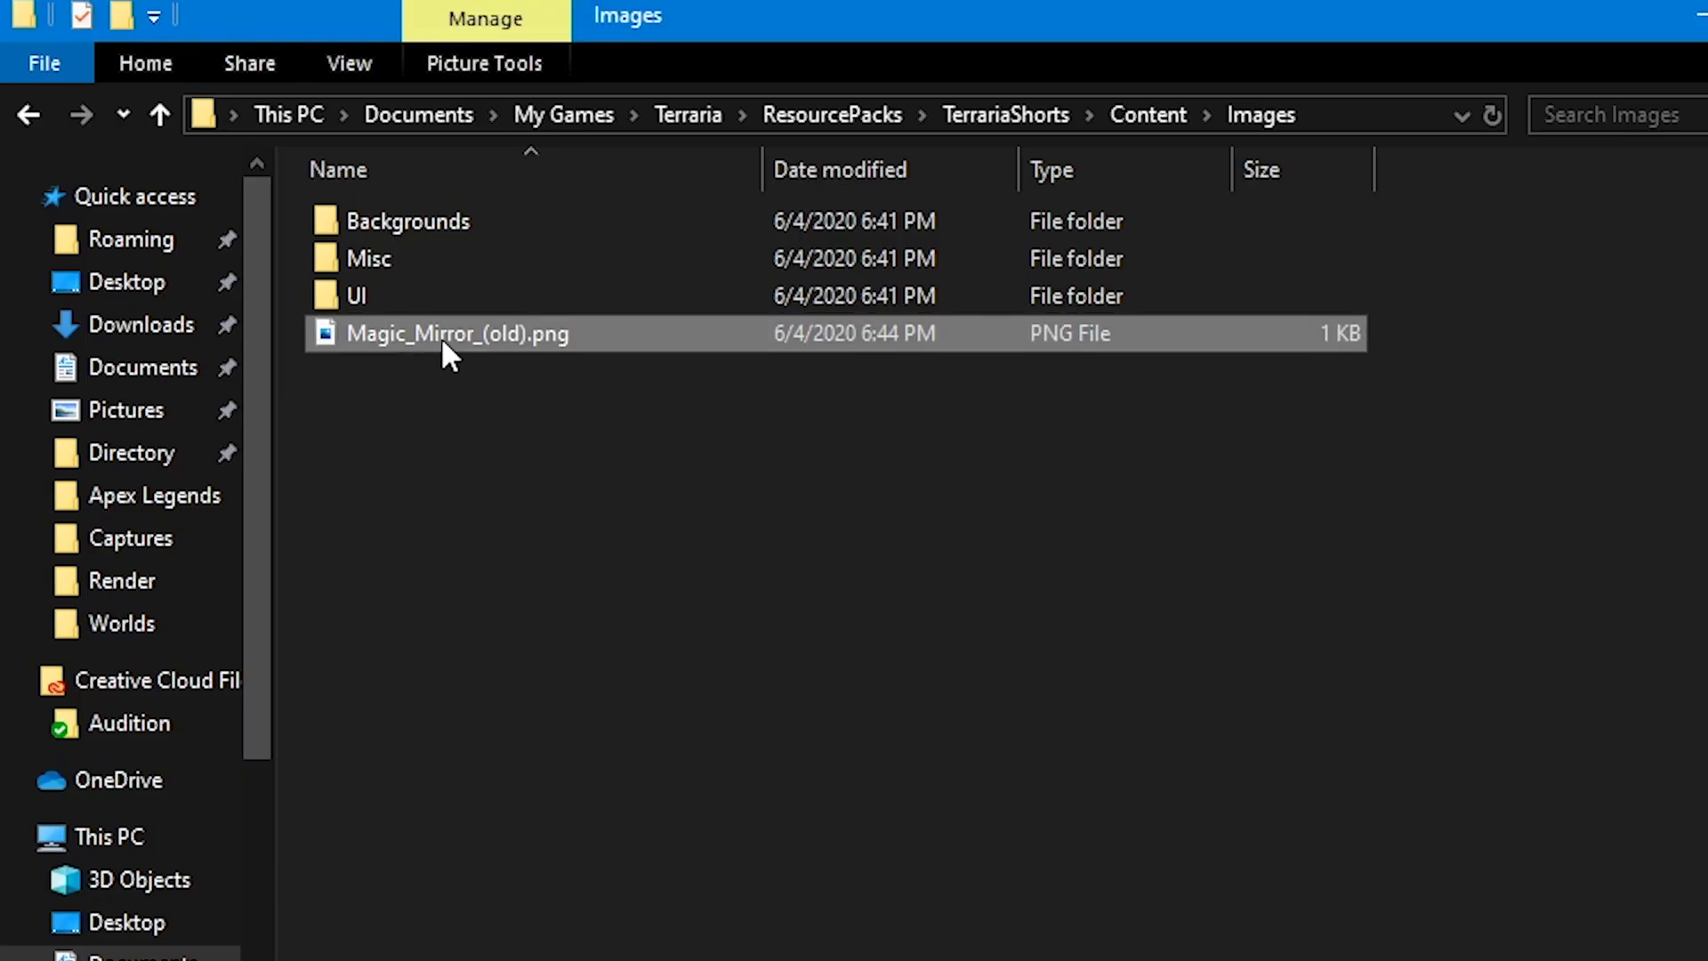
mouse_move(425, 342)
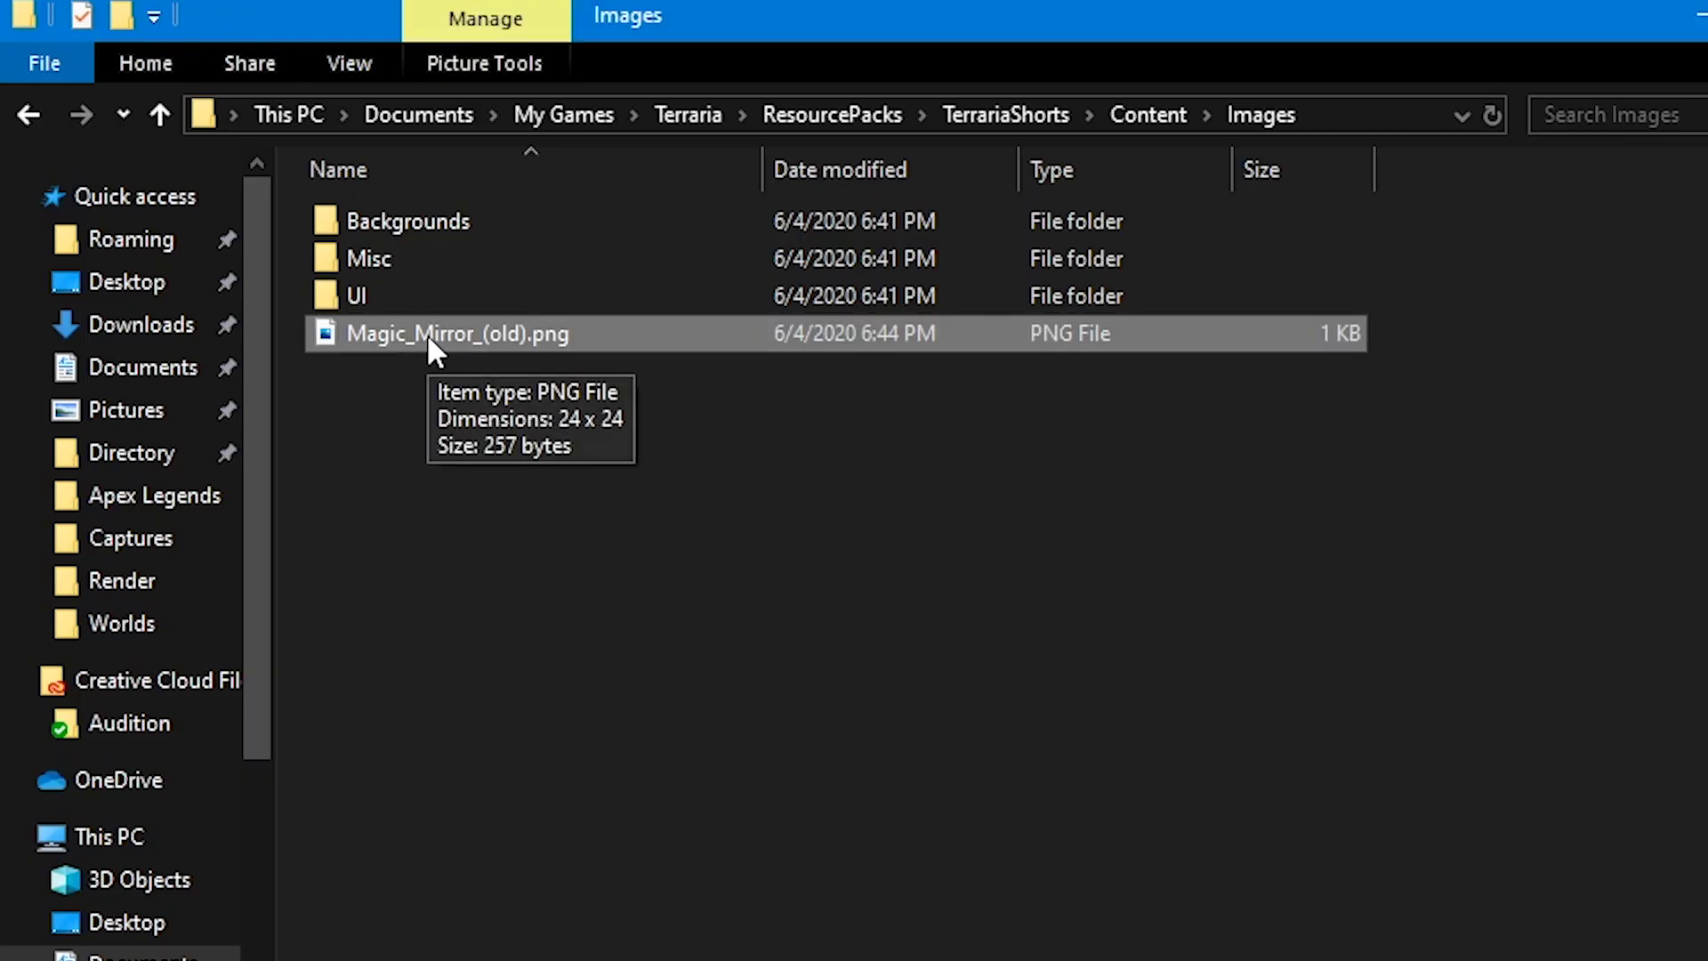
right_click(427, 339)
left_click(656, 959)
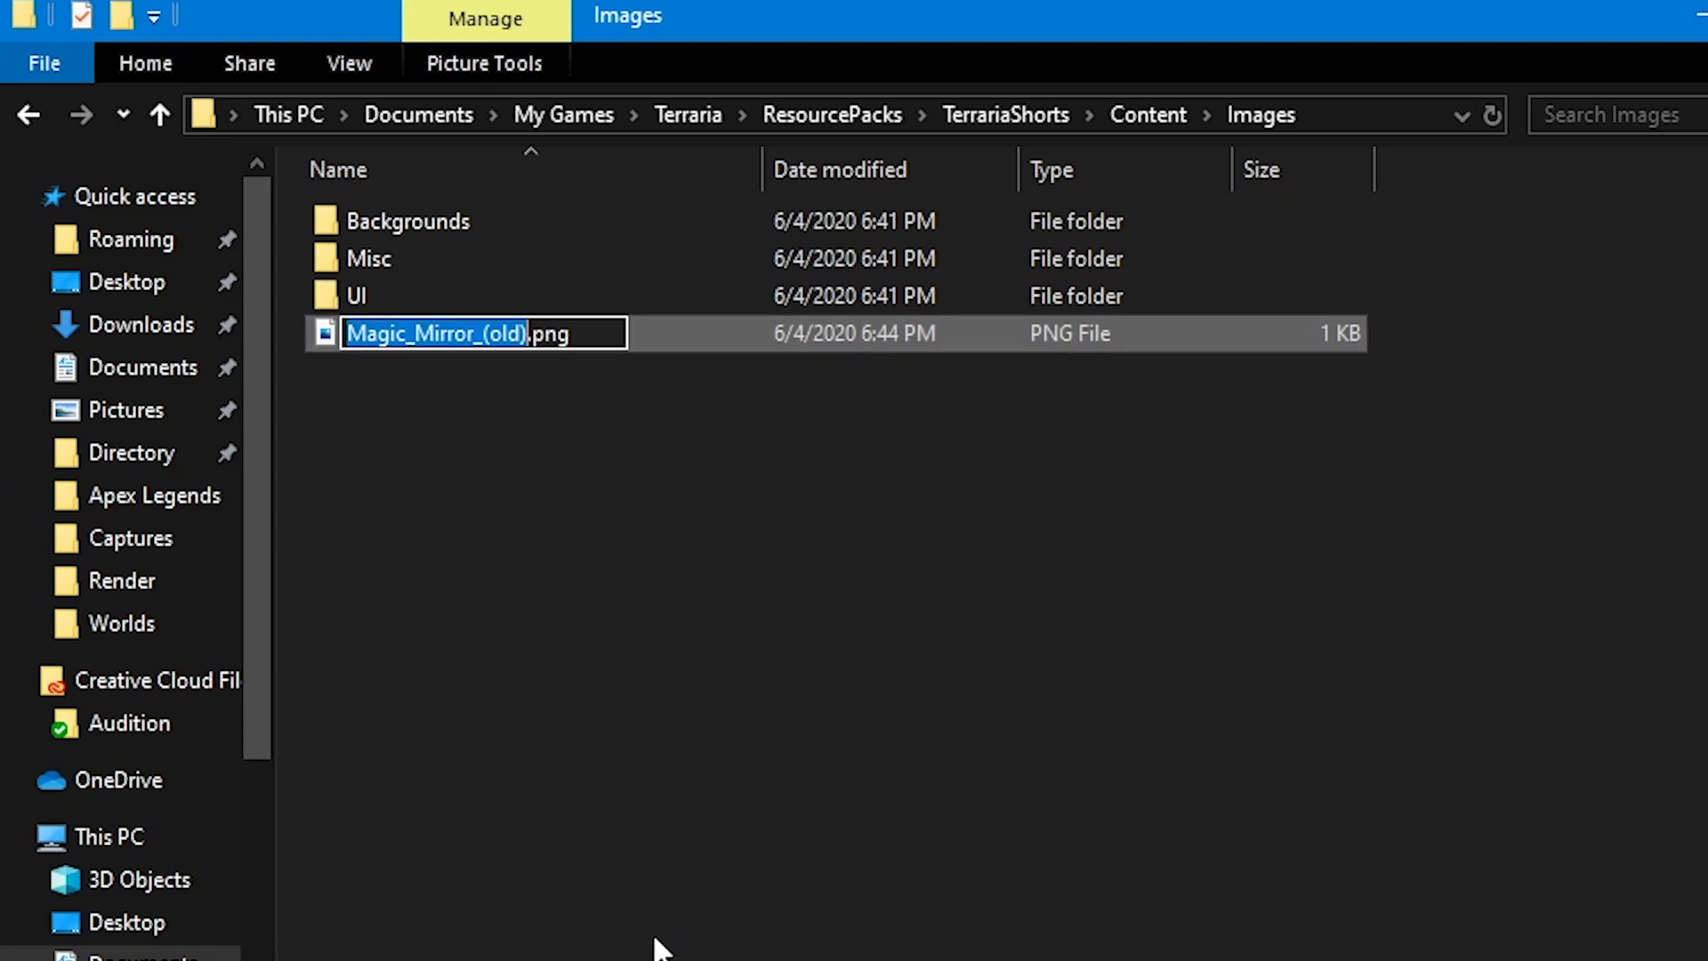
key("BackSpace")
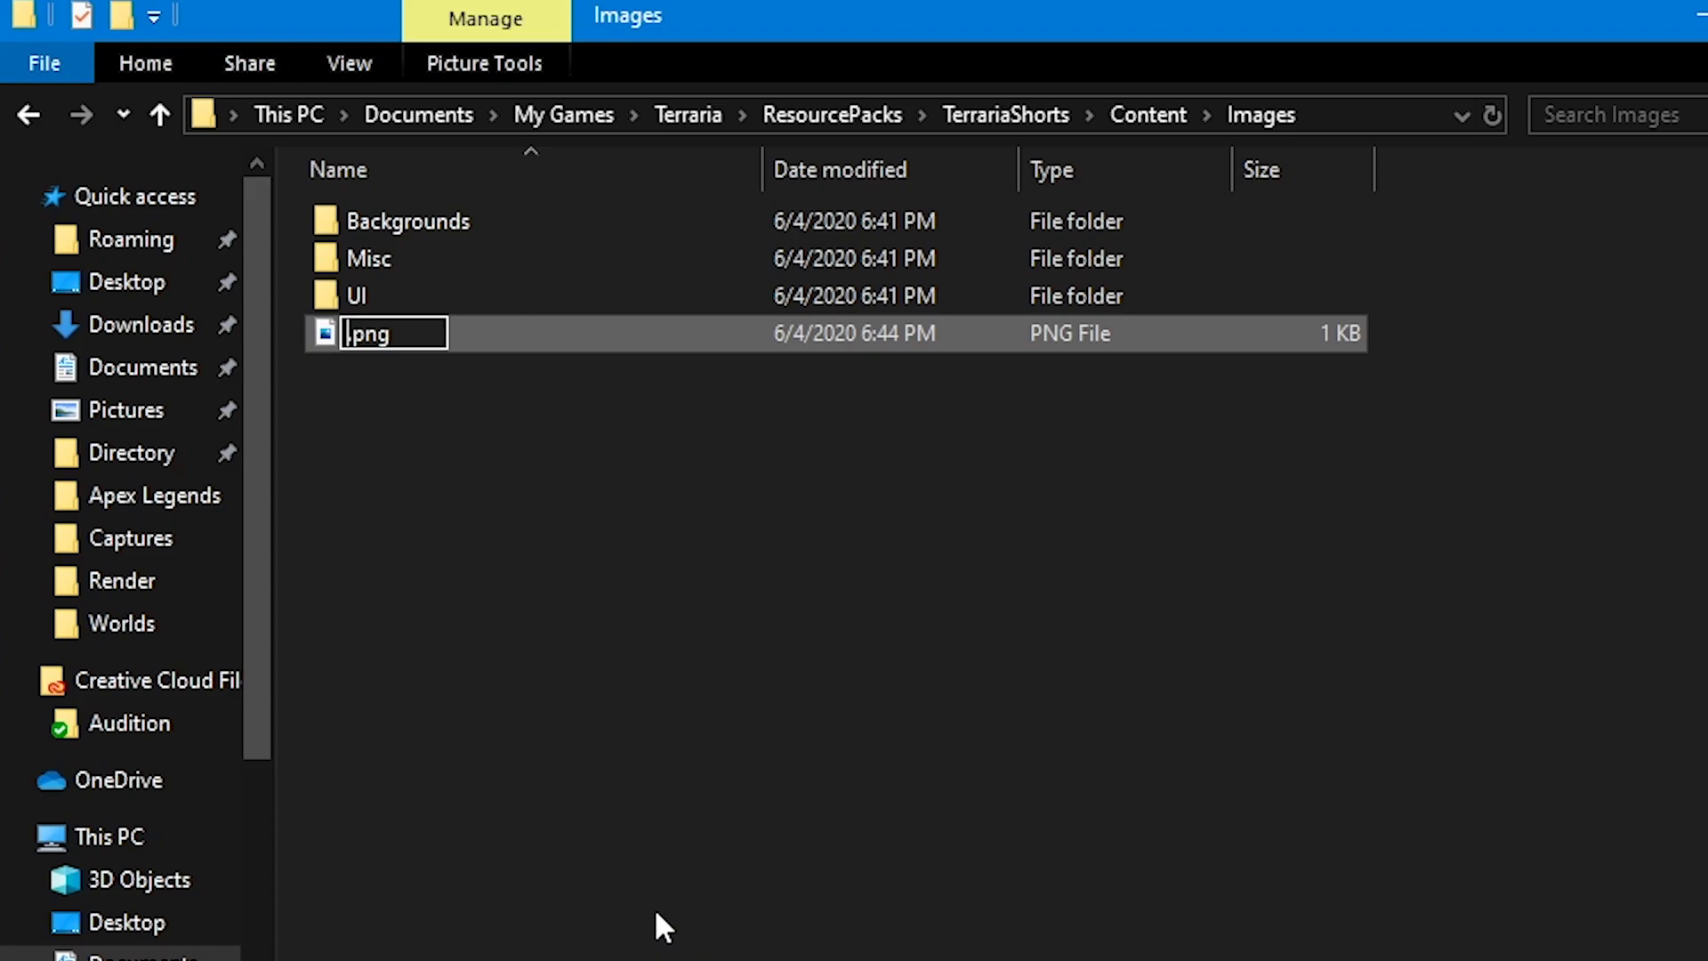
type("Item")
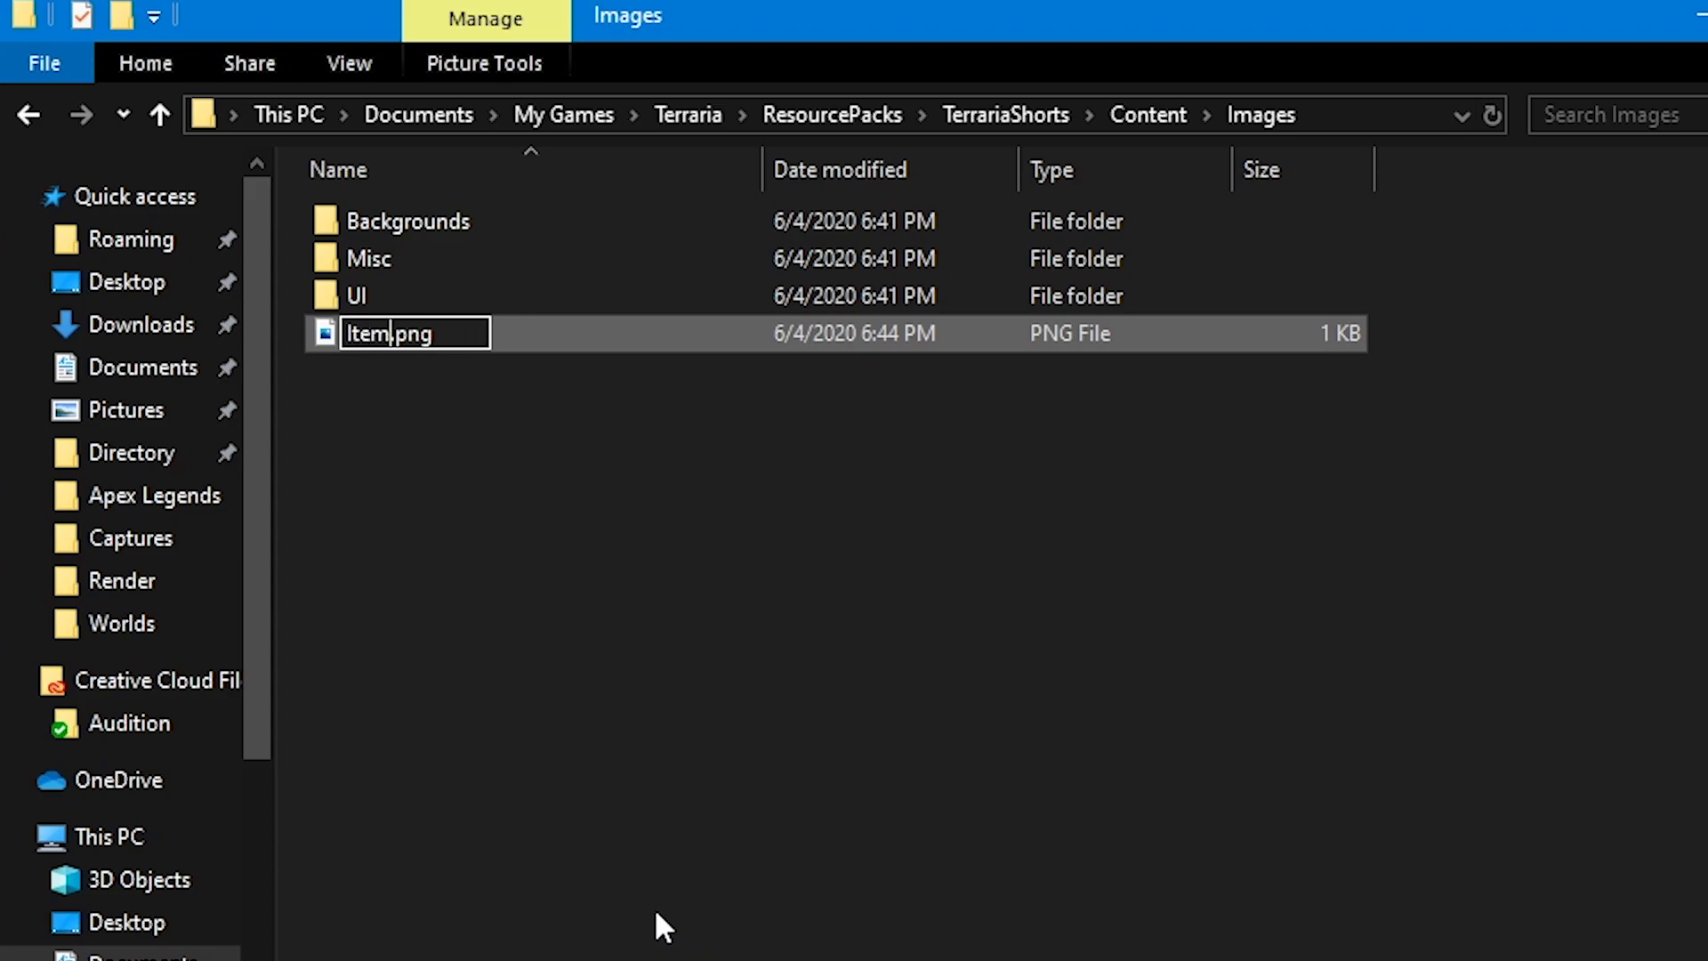
type("_50")
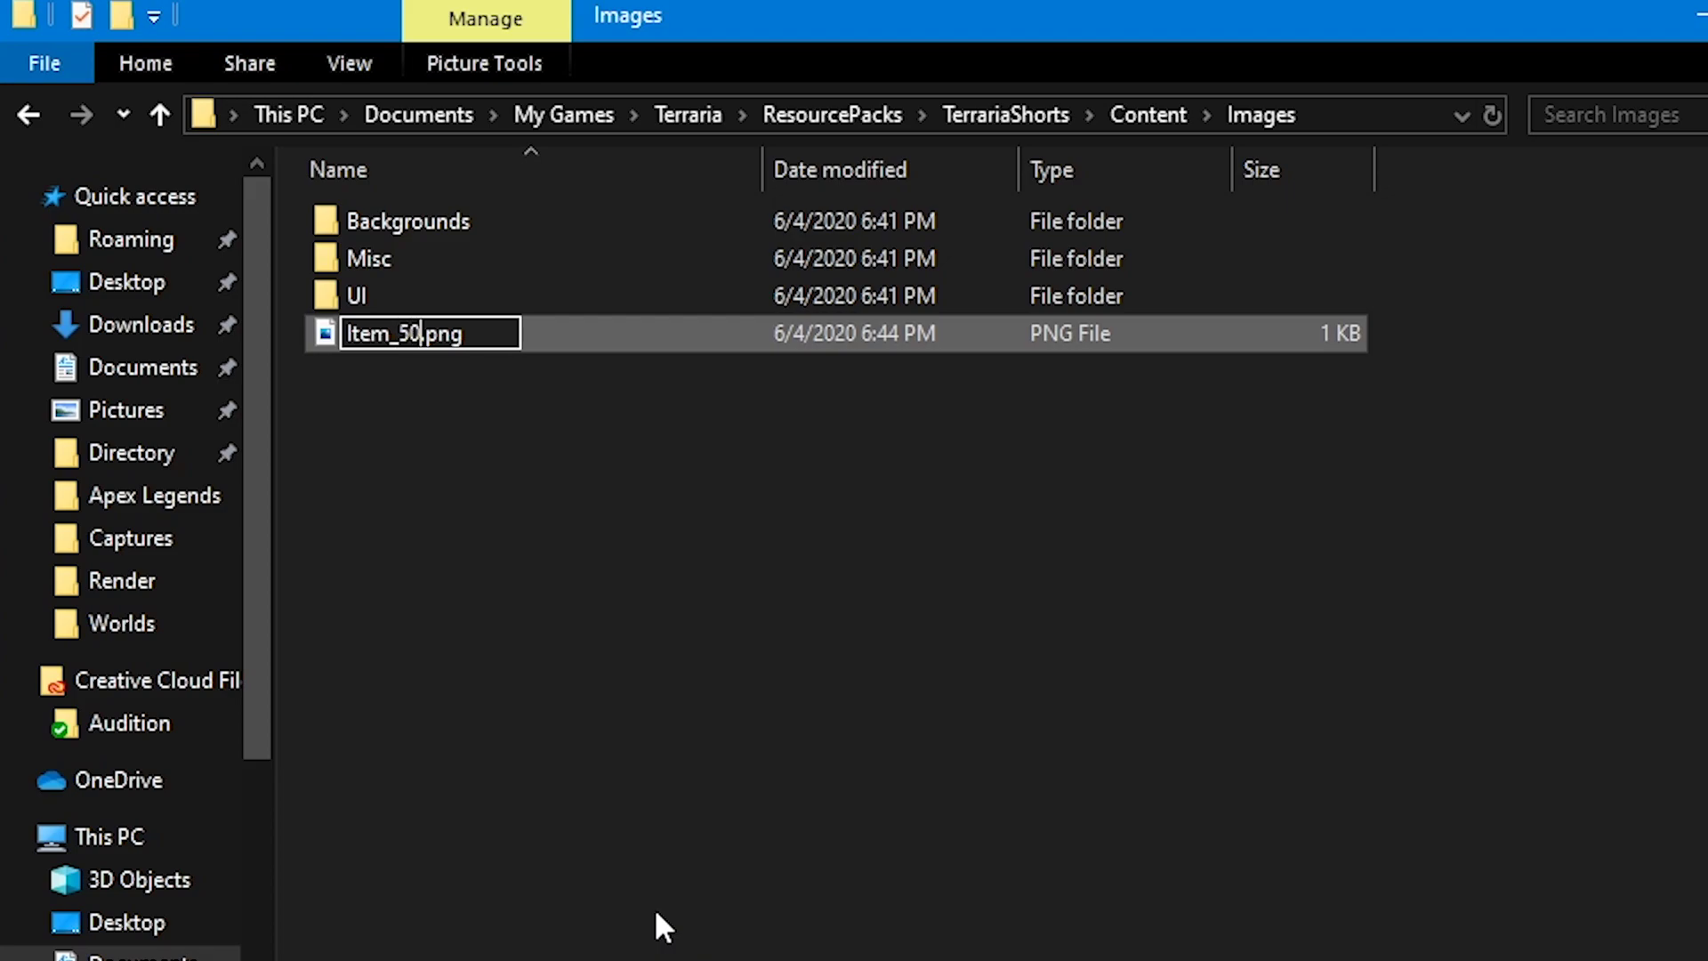
key("Return")
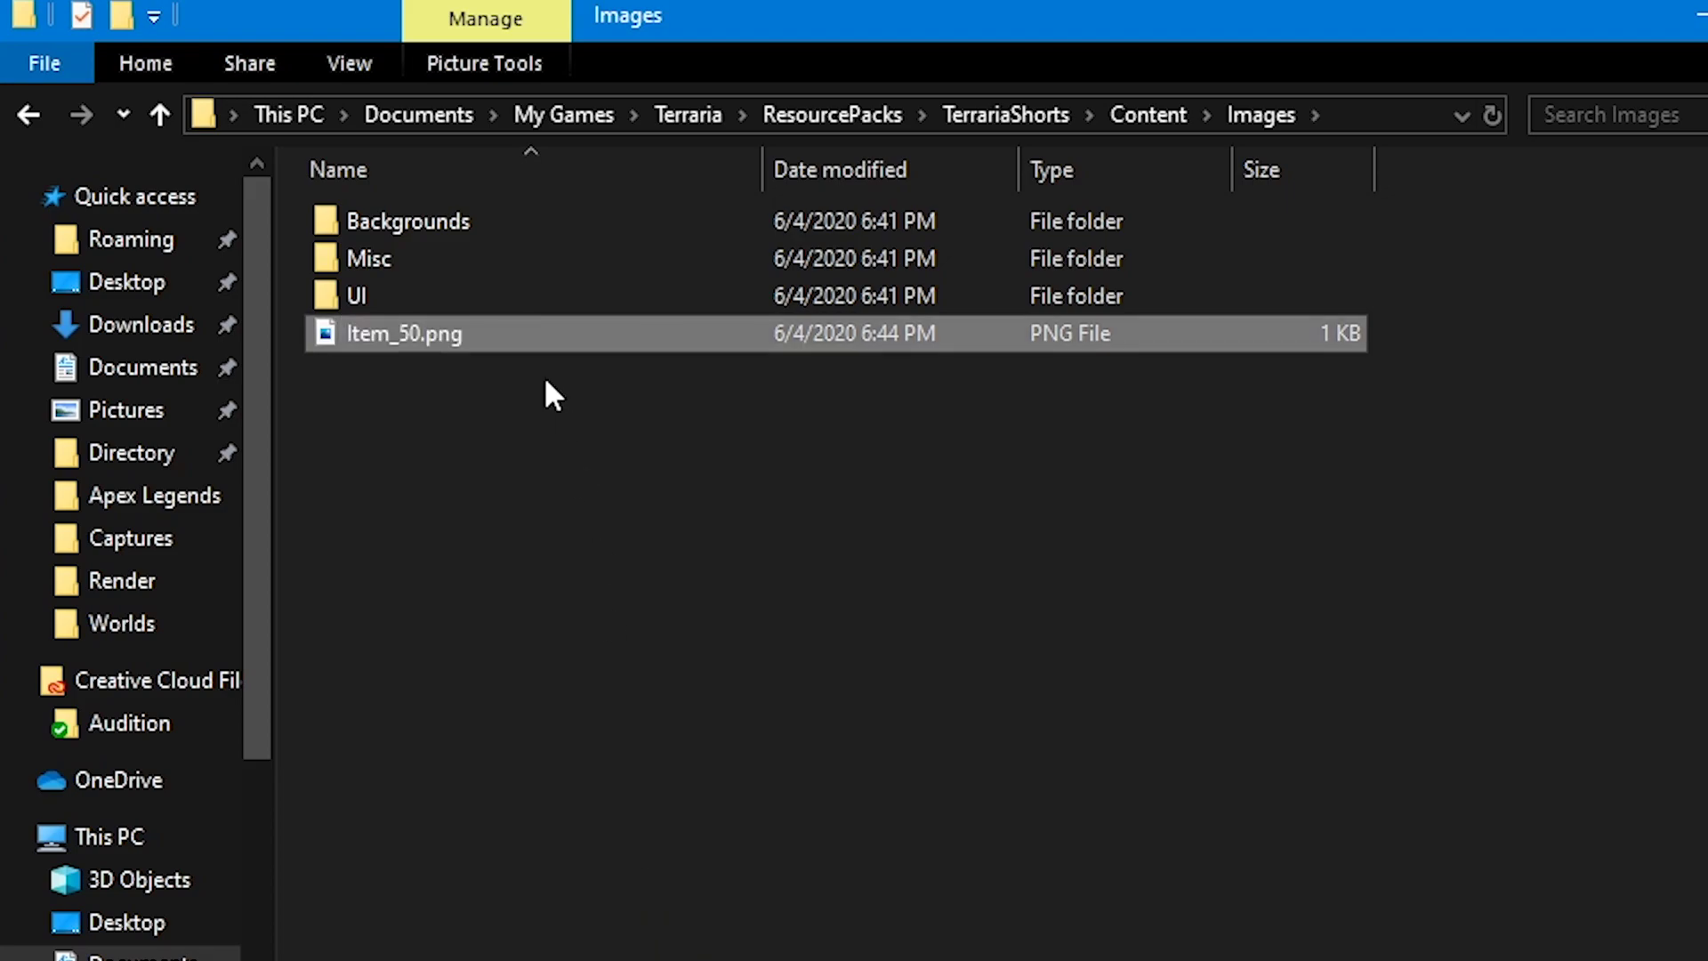
left_click(516, 514)
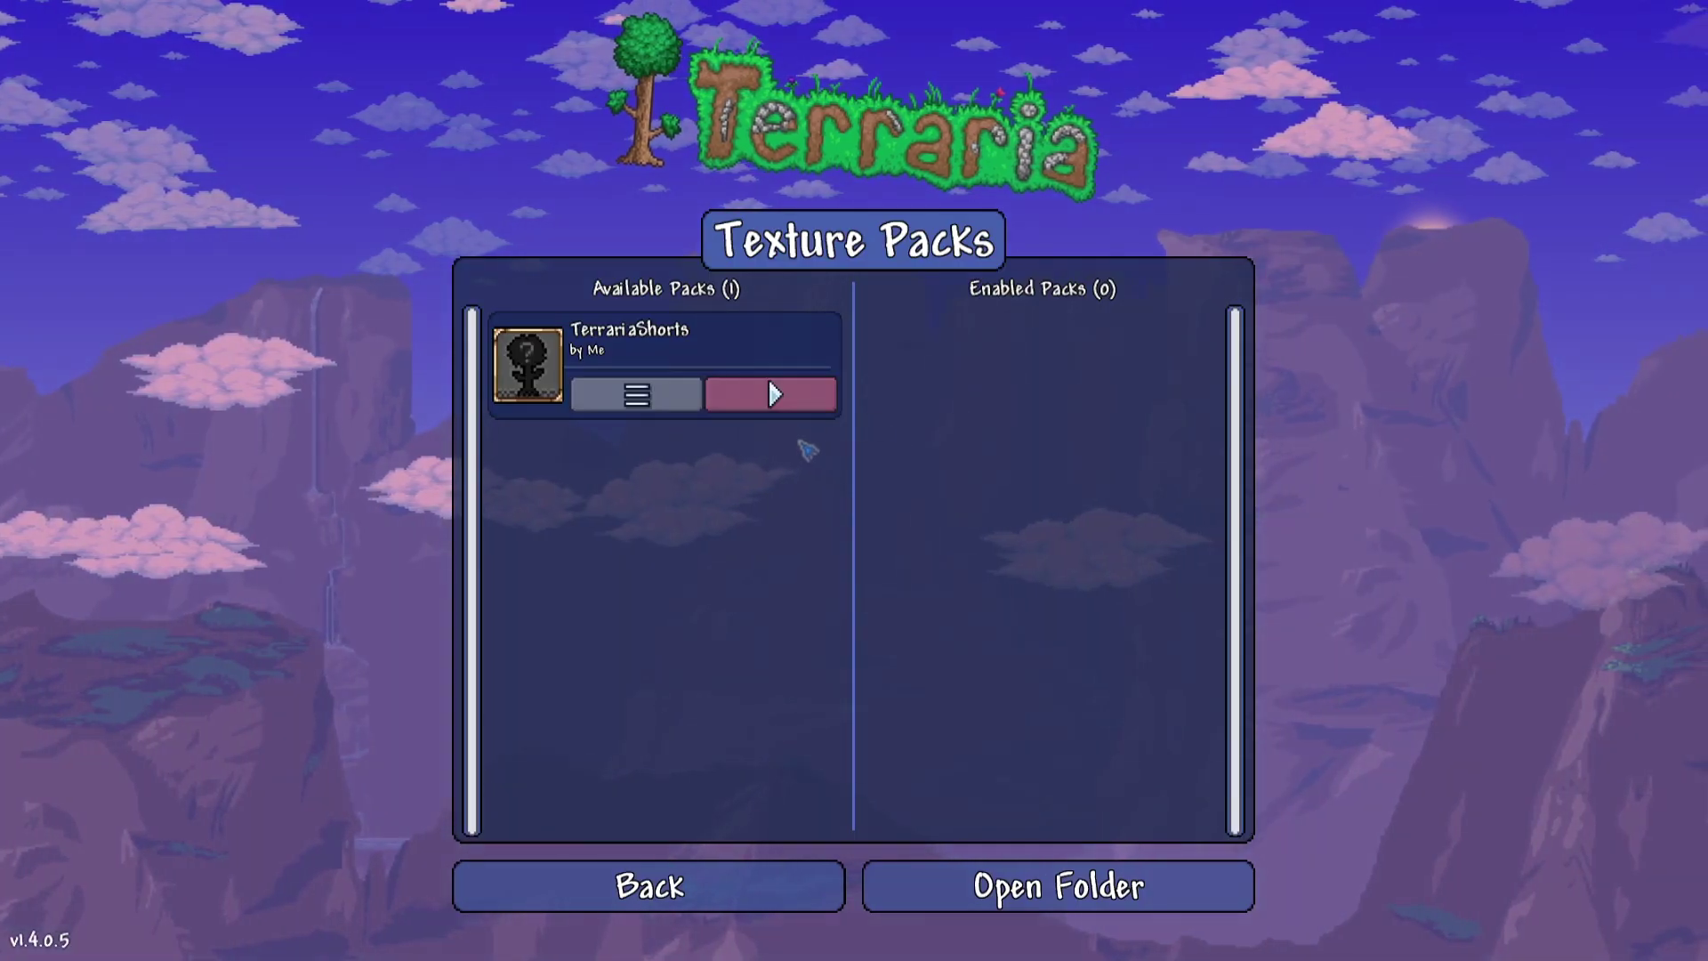
Switch to Terraria, enable the TerrariaShorts texture pack, and enter a world with the Tutorial player
left_click(782, 394)
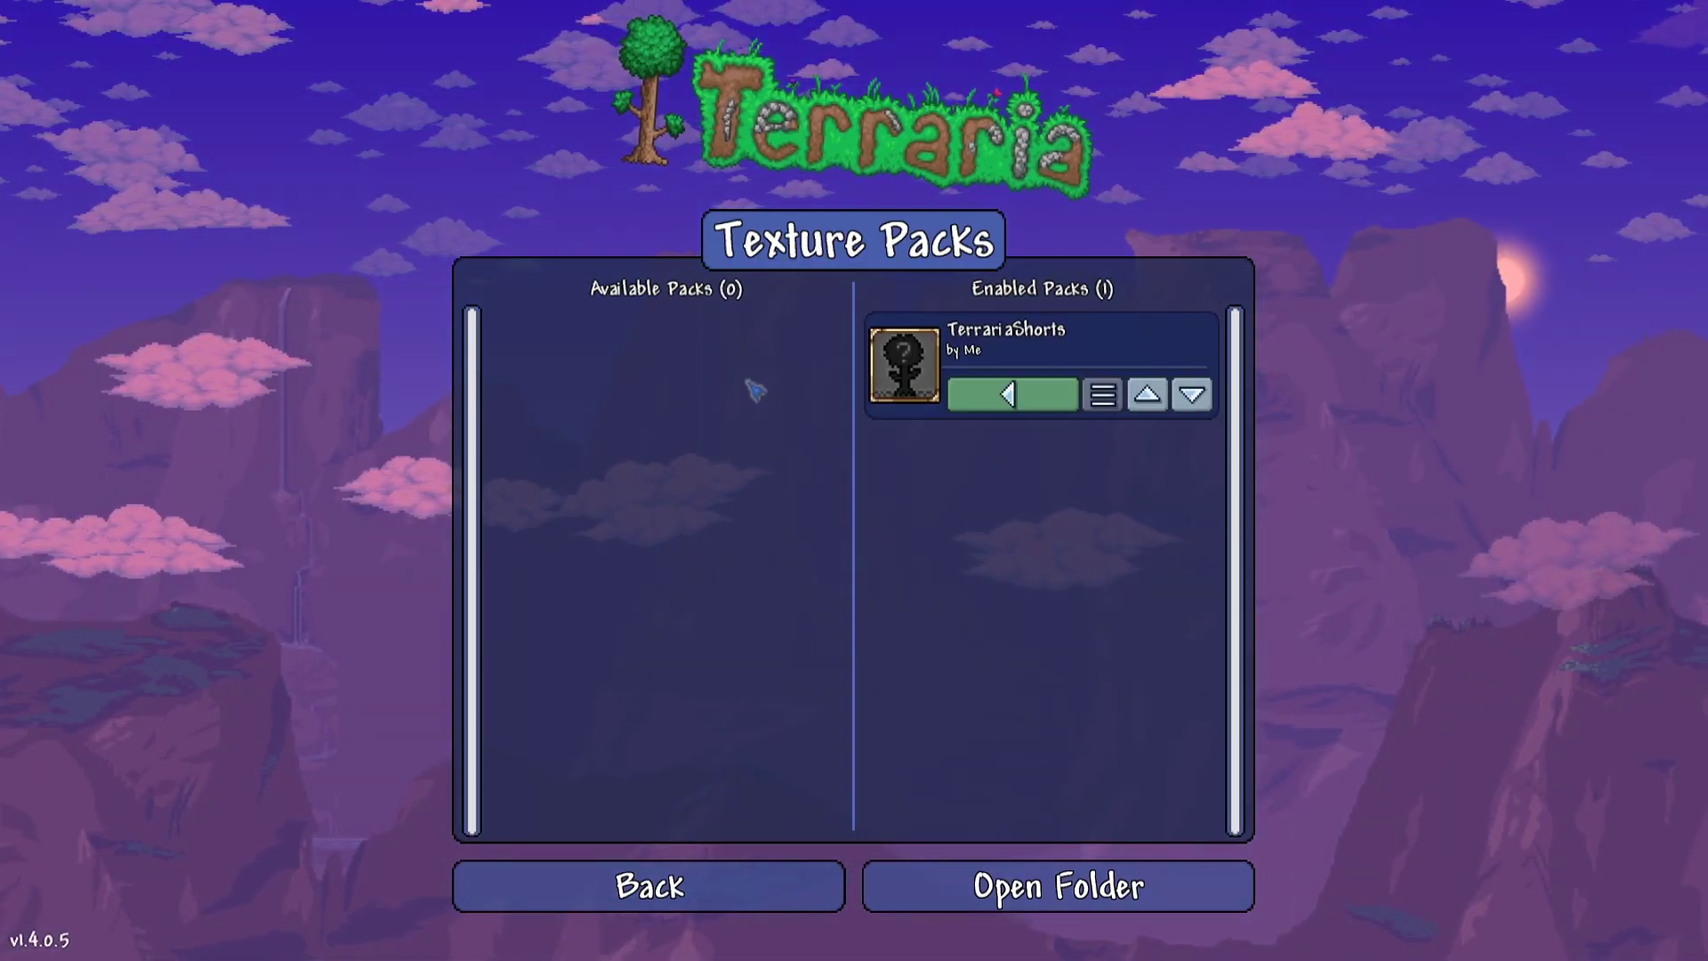
left_click(654, 893)
left_click(812, 307)
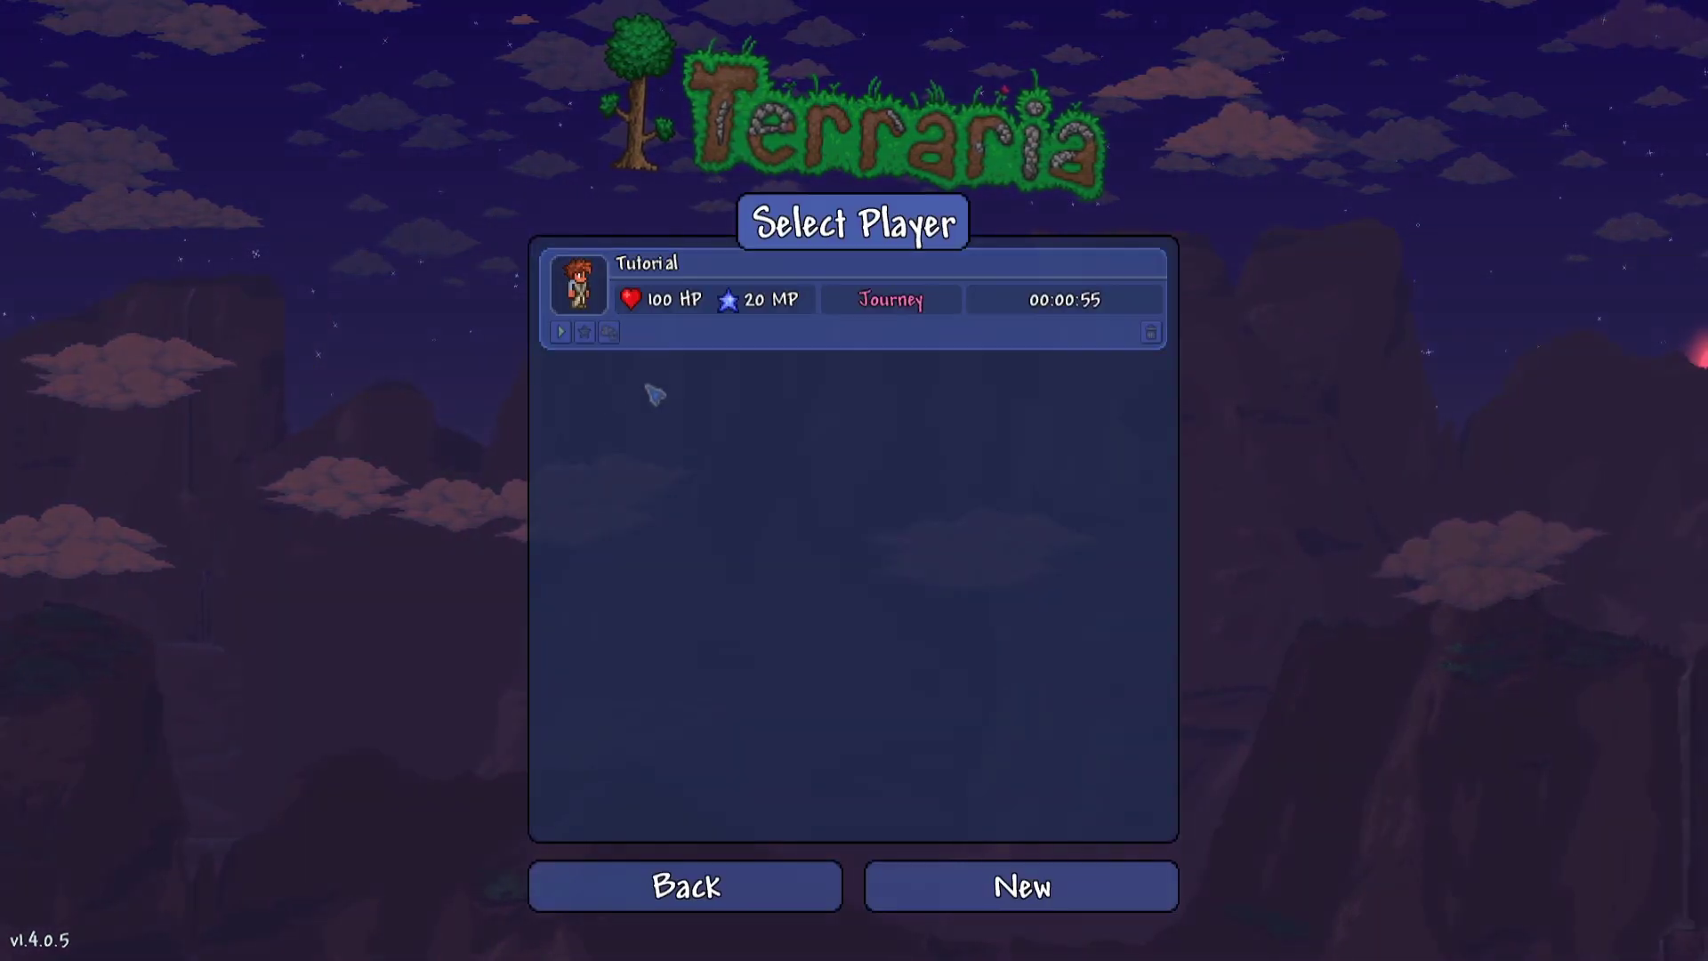
left_click(562, 333)
left_click(562, 332)
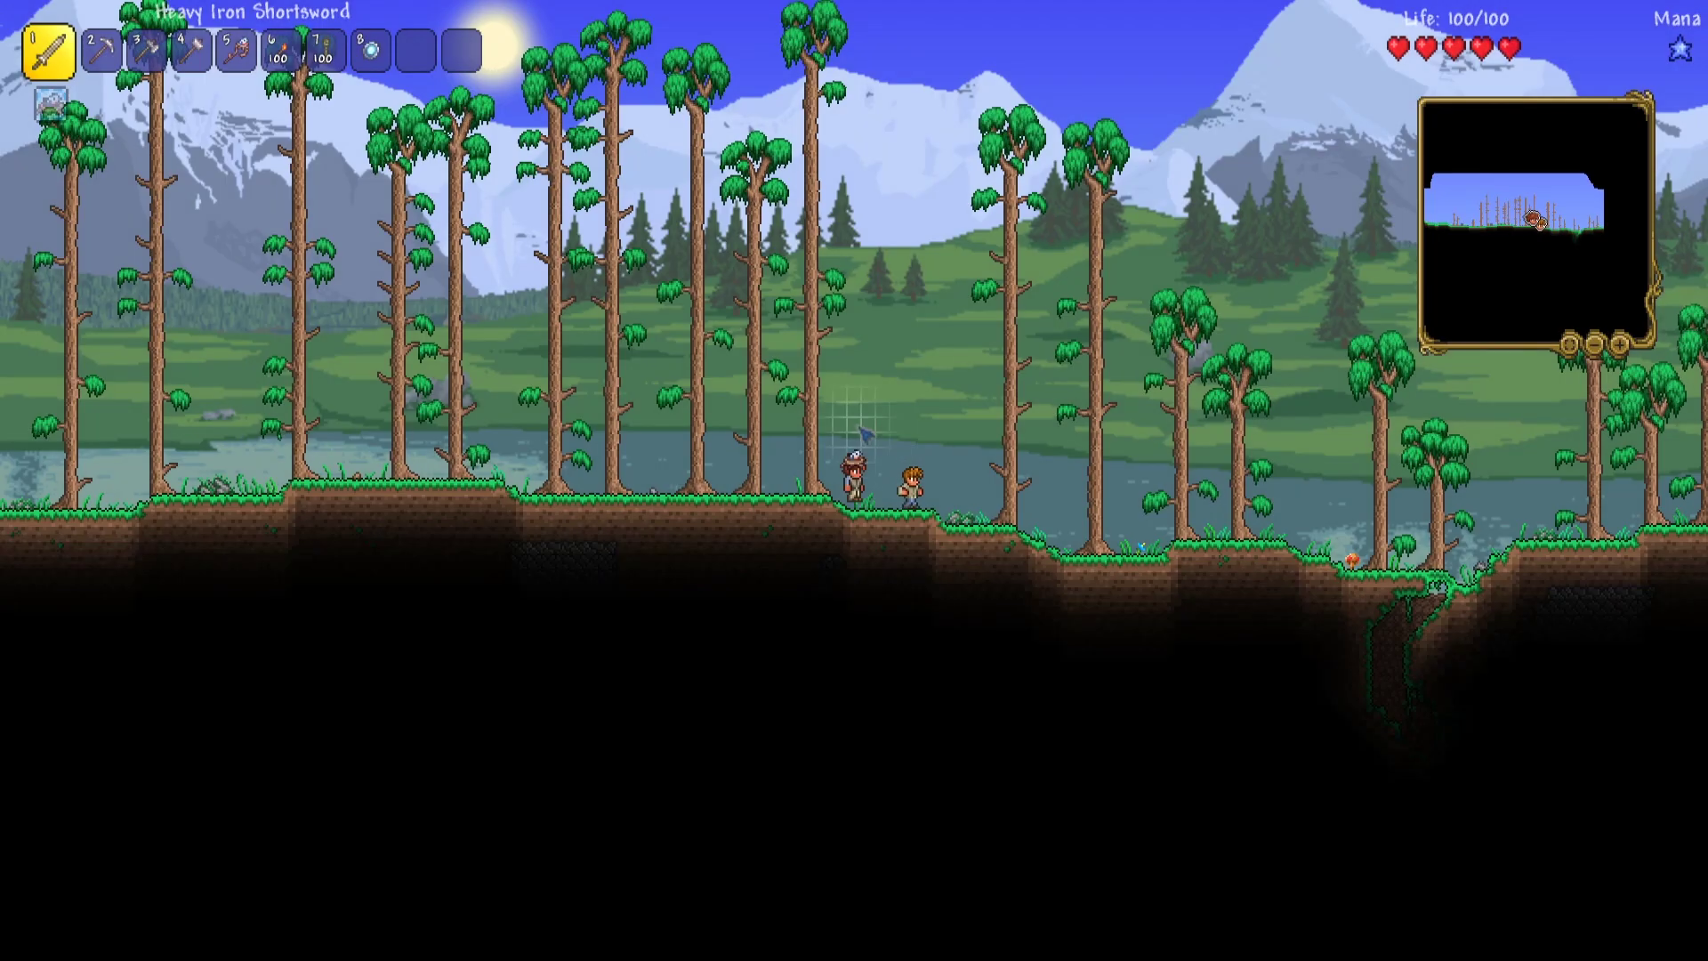
Equip the Magic Mirror from the hotbar and use it in the world to check its replaced texture
left_click(360, 69)
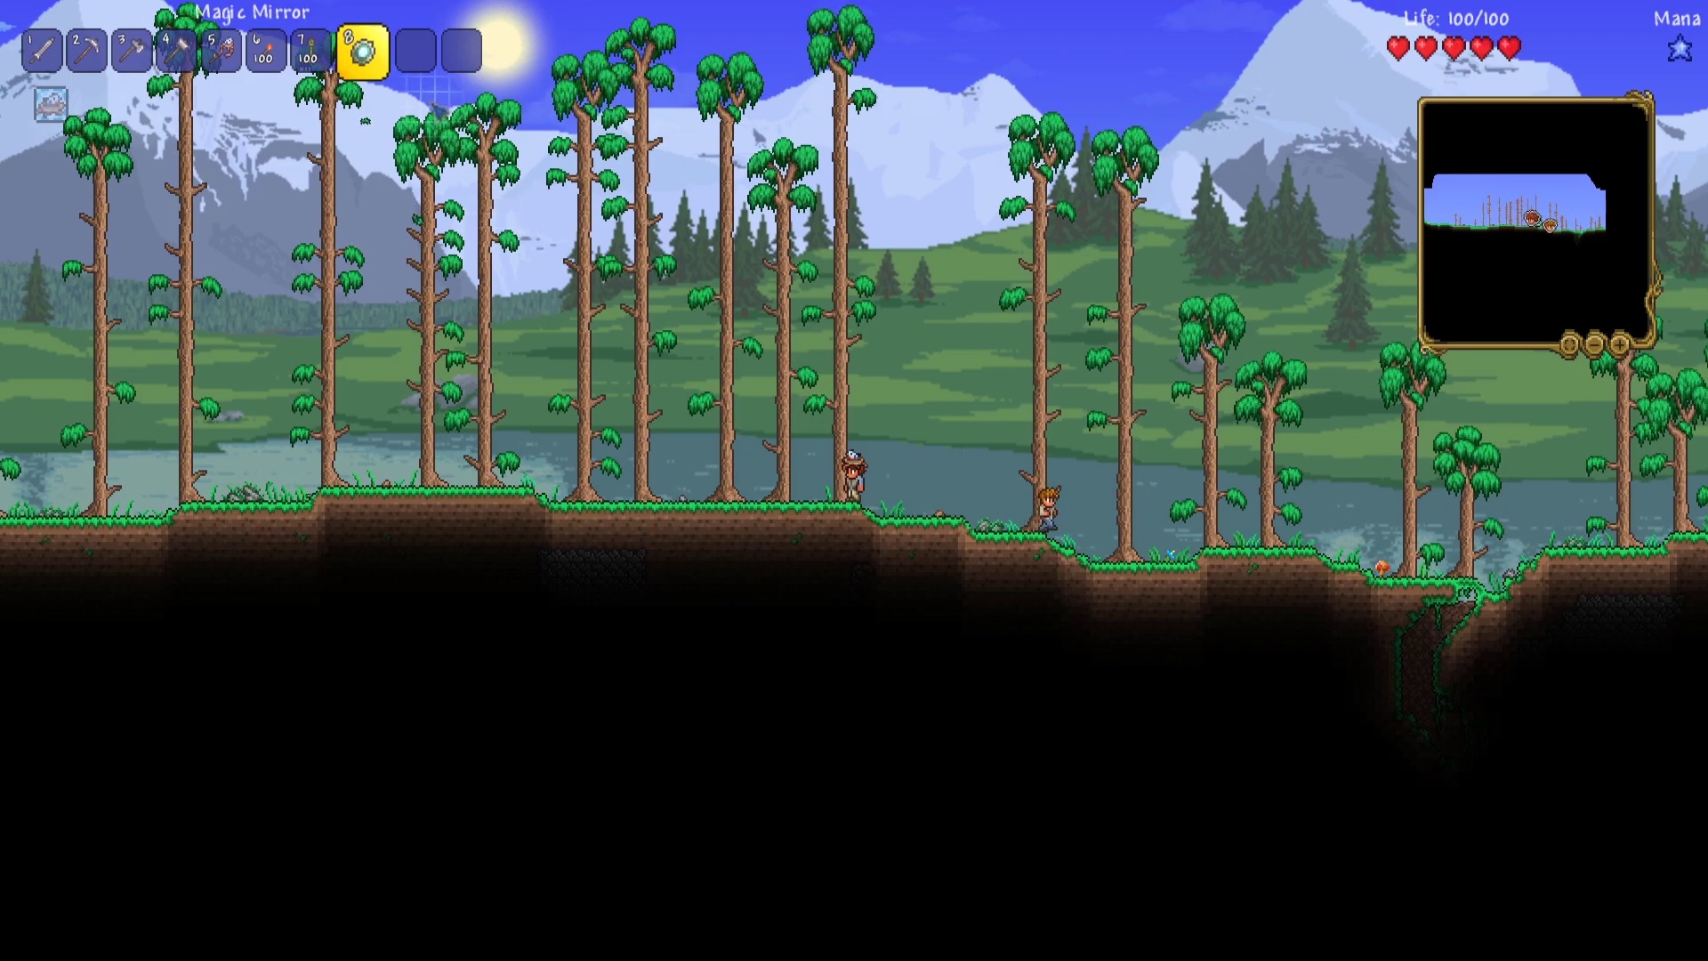
key("a")
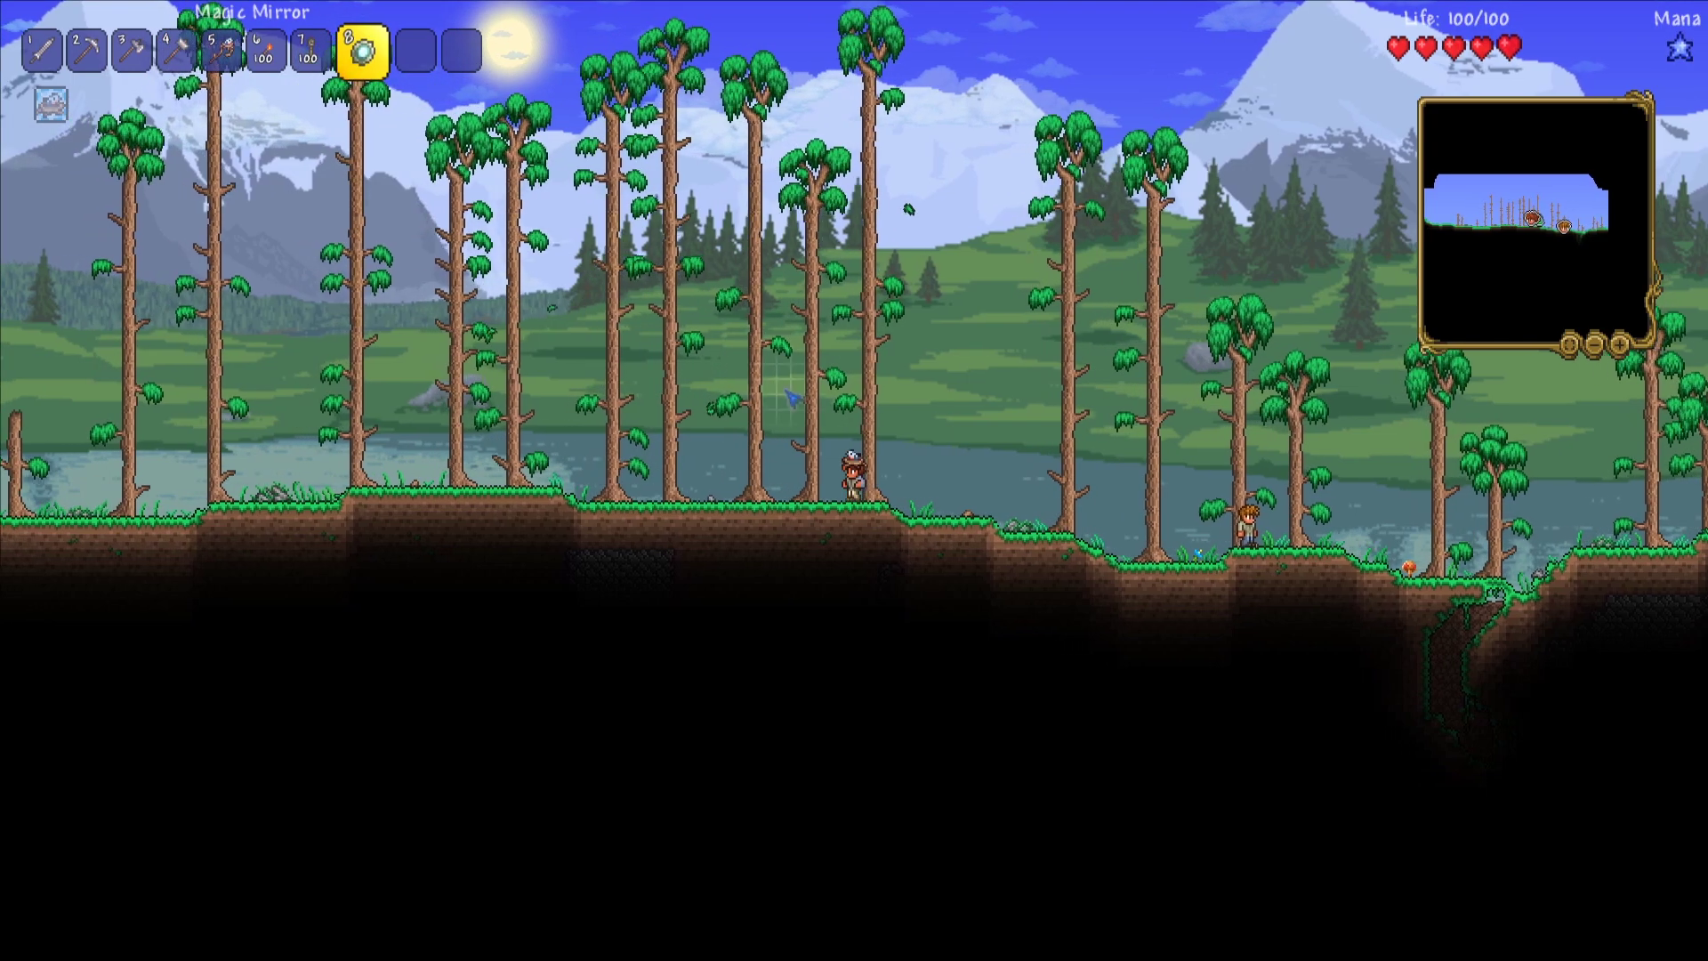
key("space")
left_click(801, 378)
key("a")
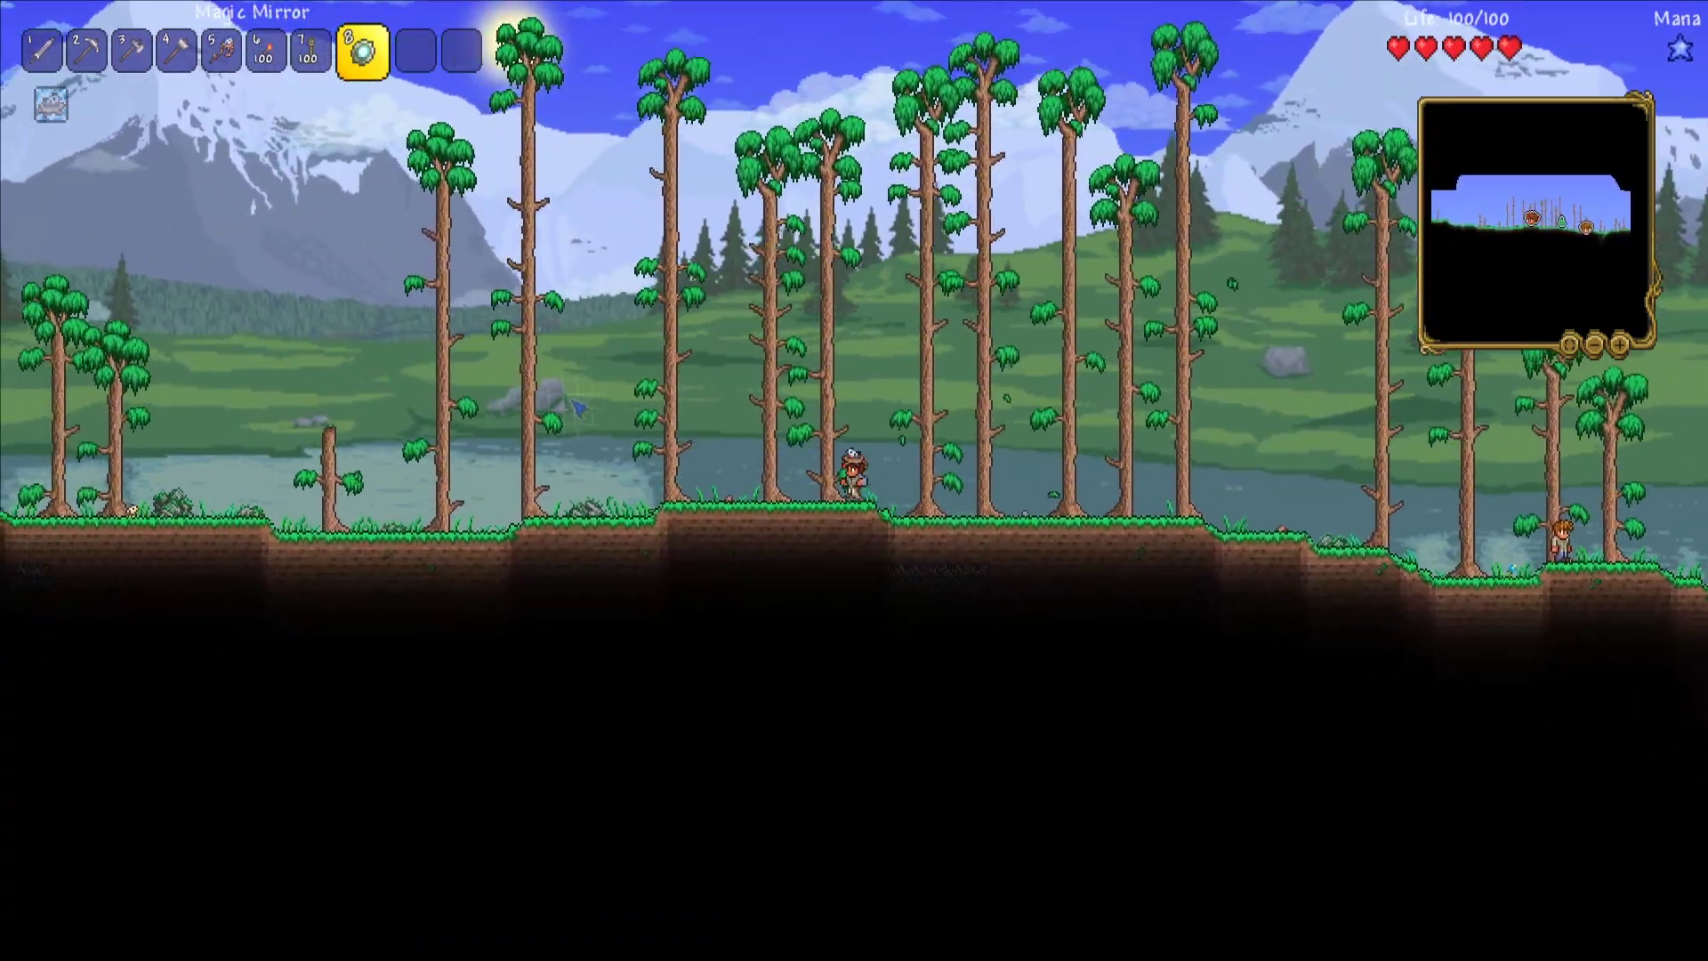
key("d")
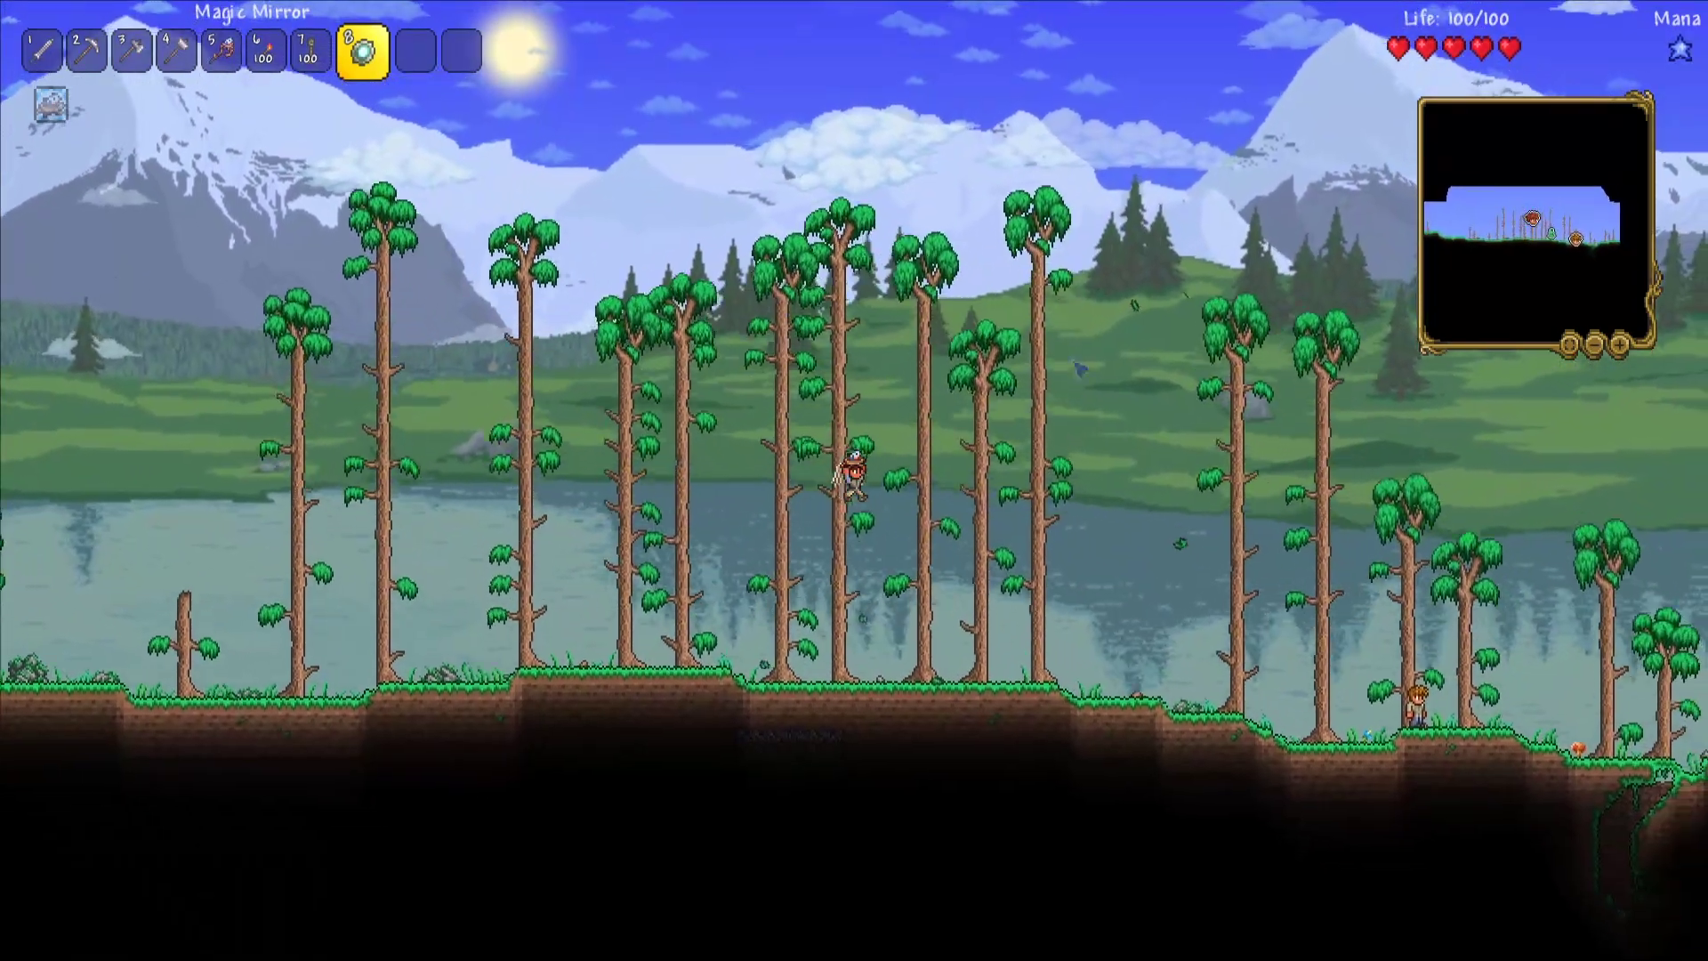
key("d")
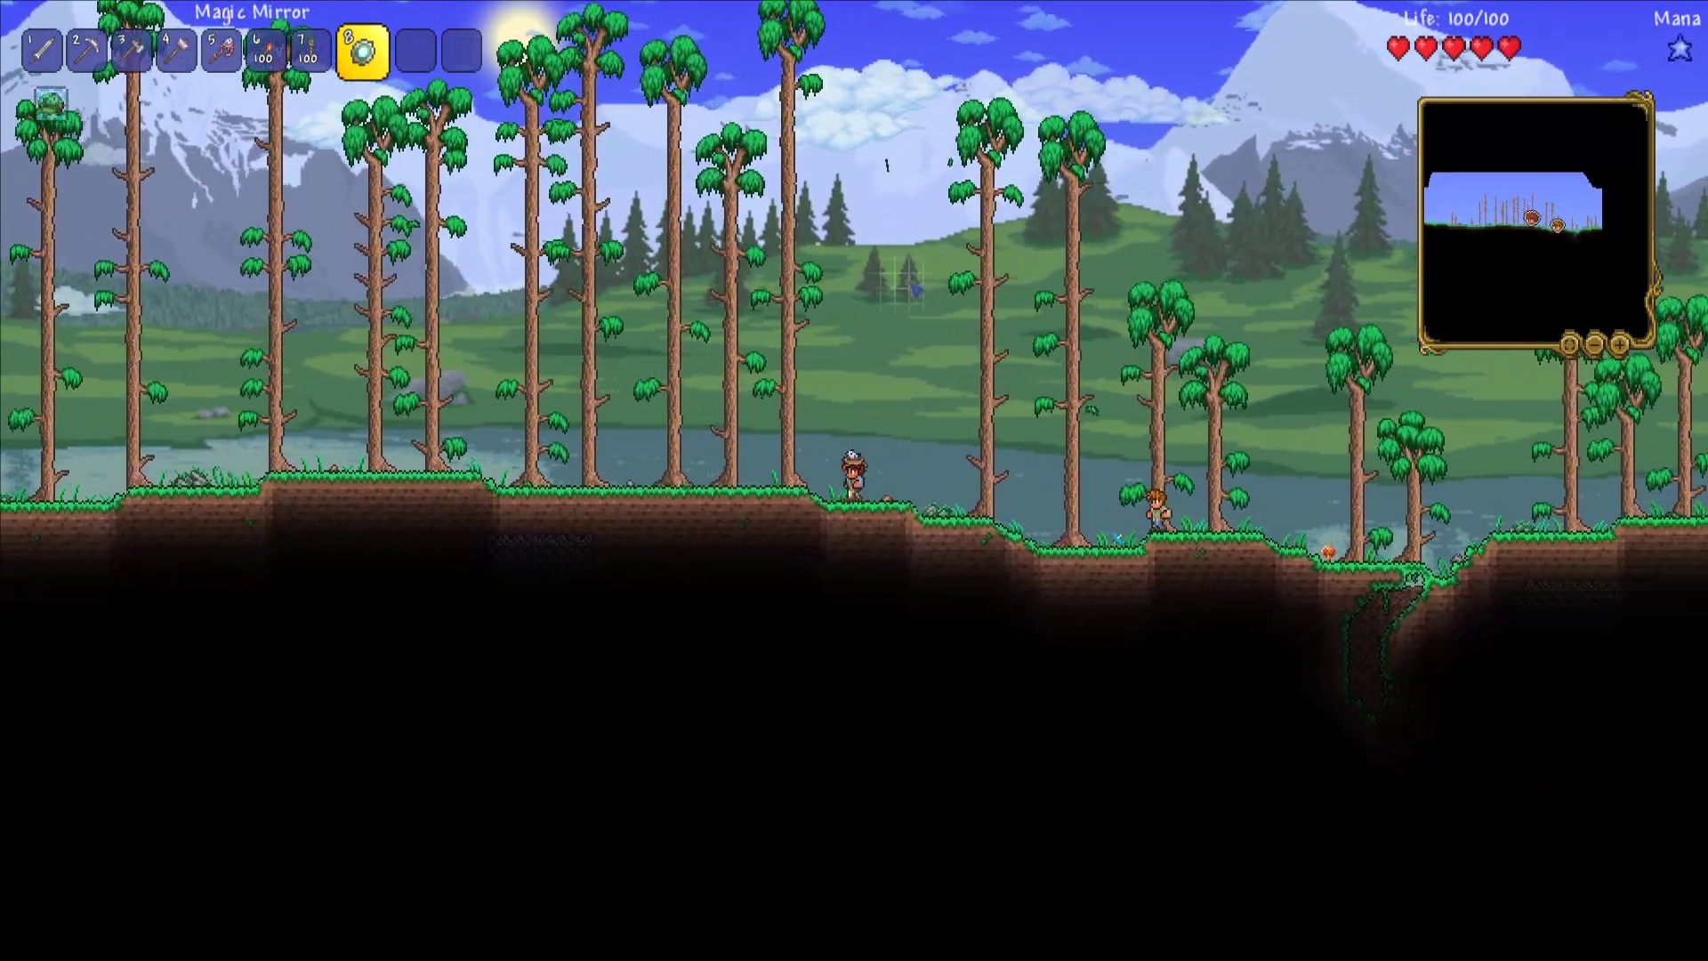
key("a")
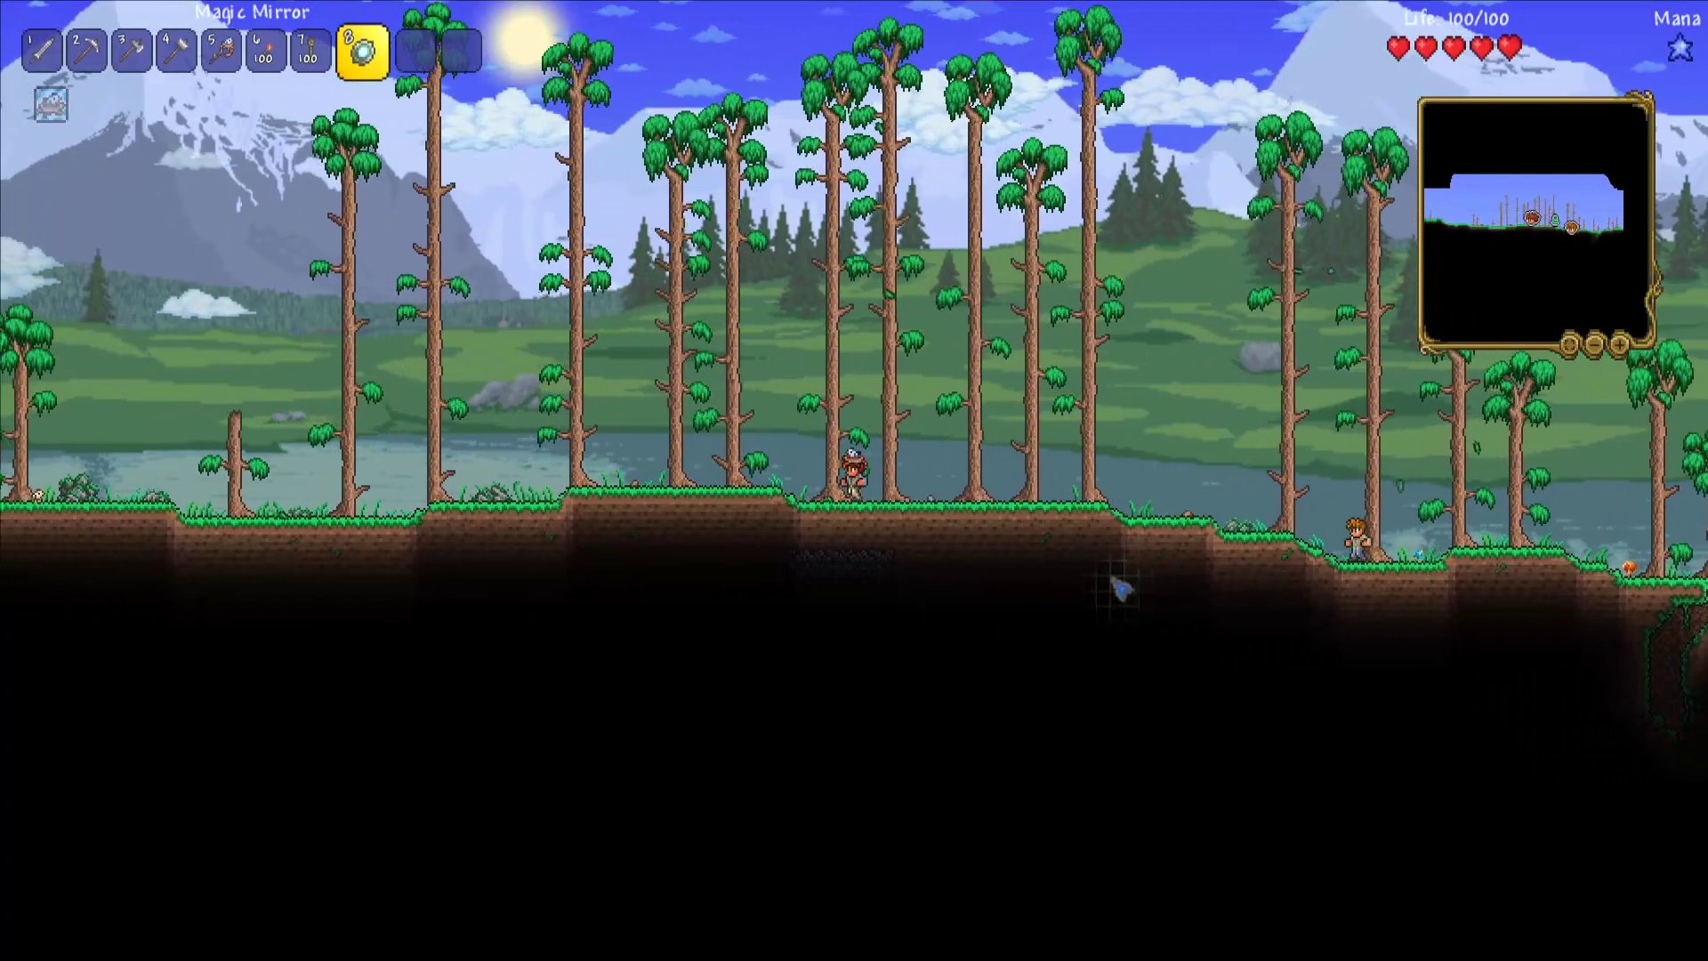
key("a")
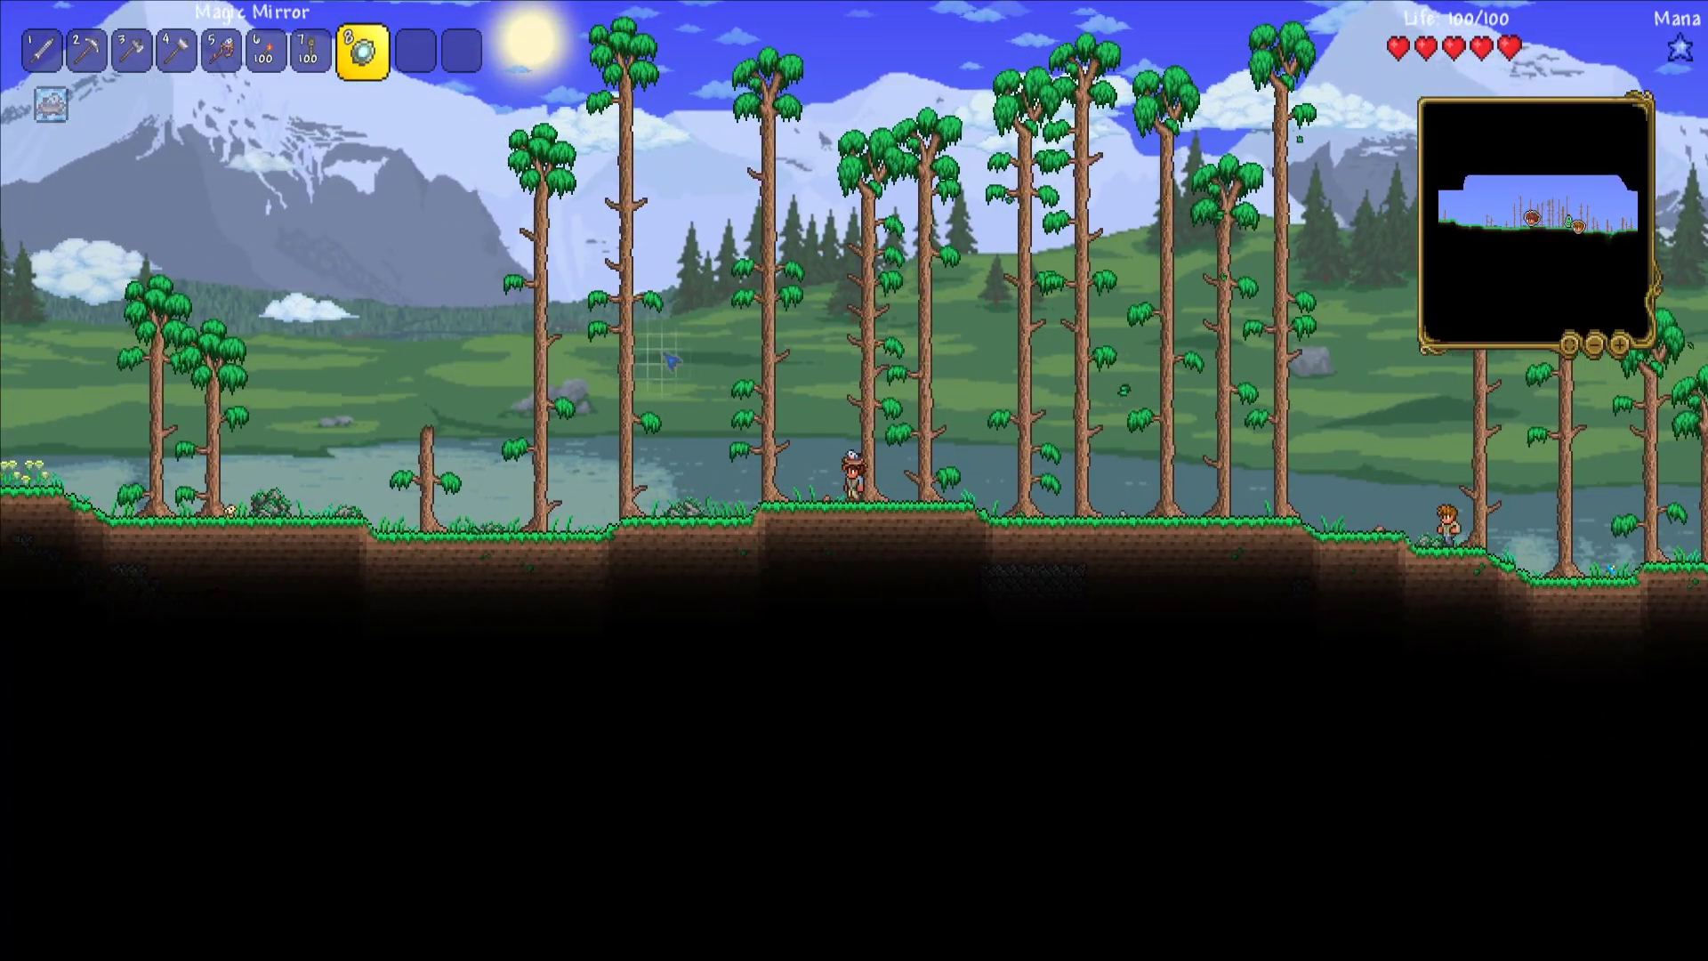
key("d")
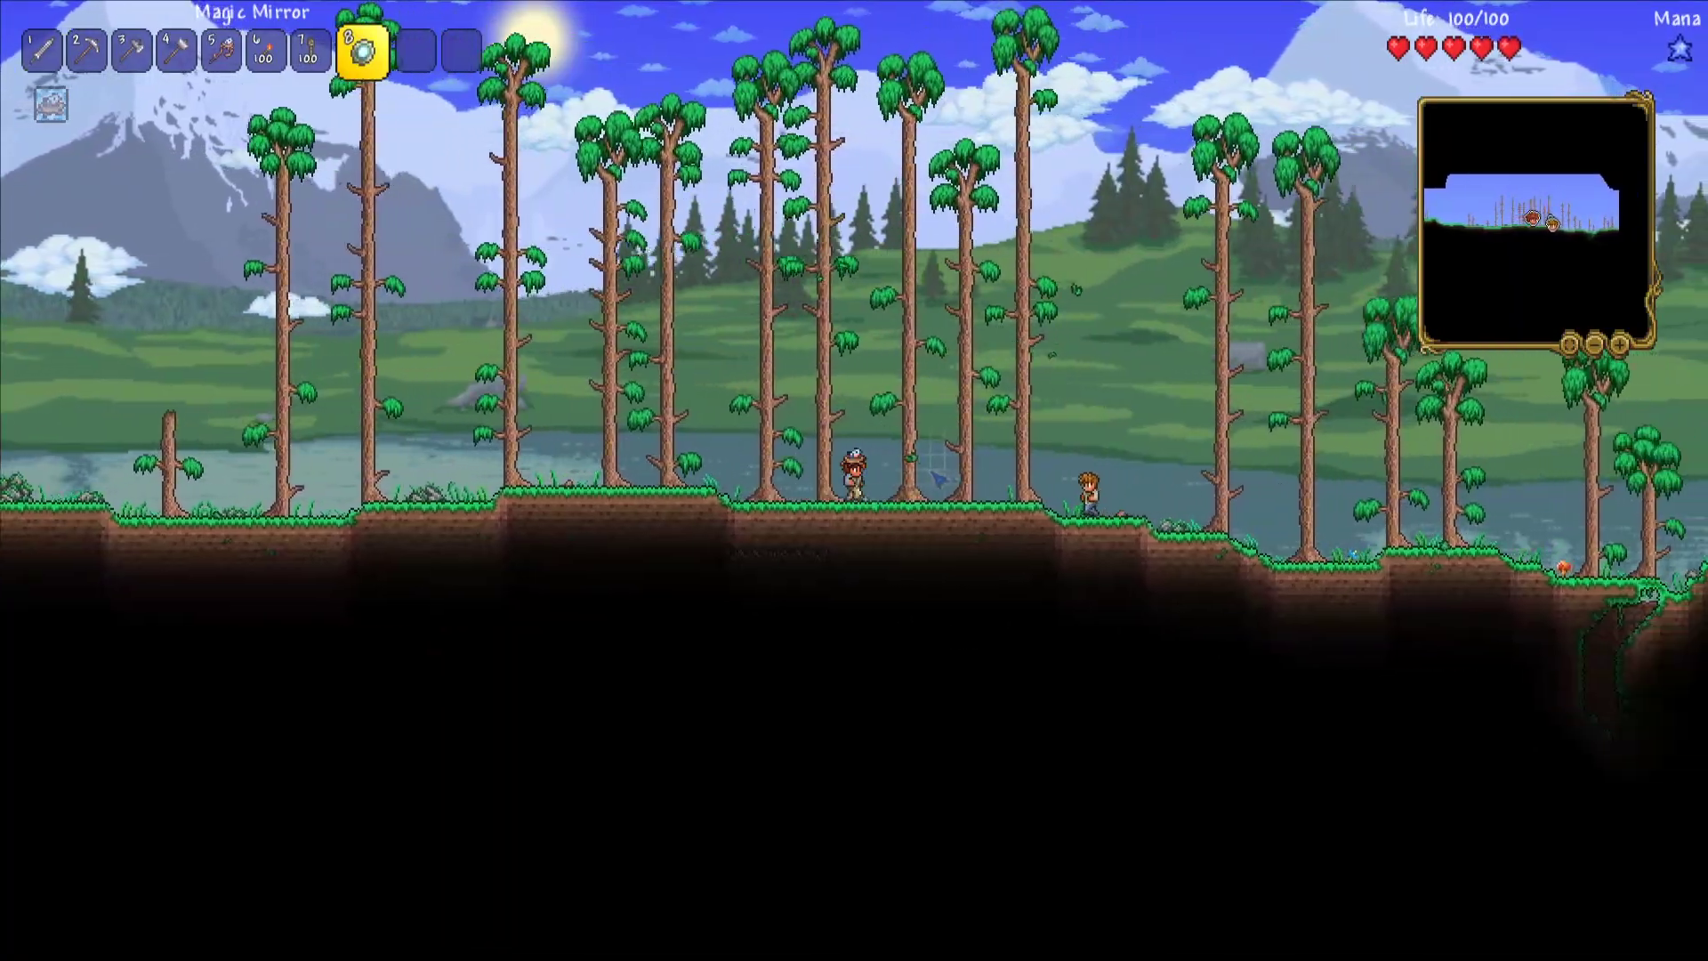
key("a")
scroll(937, 476, "up", 1)
scroll(938, 478, "down", 1)
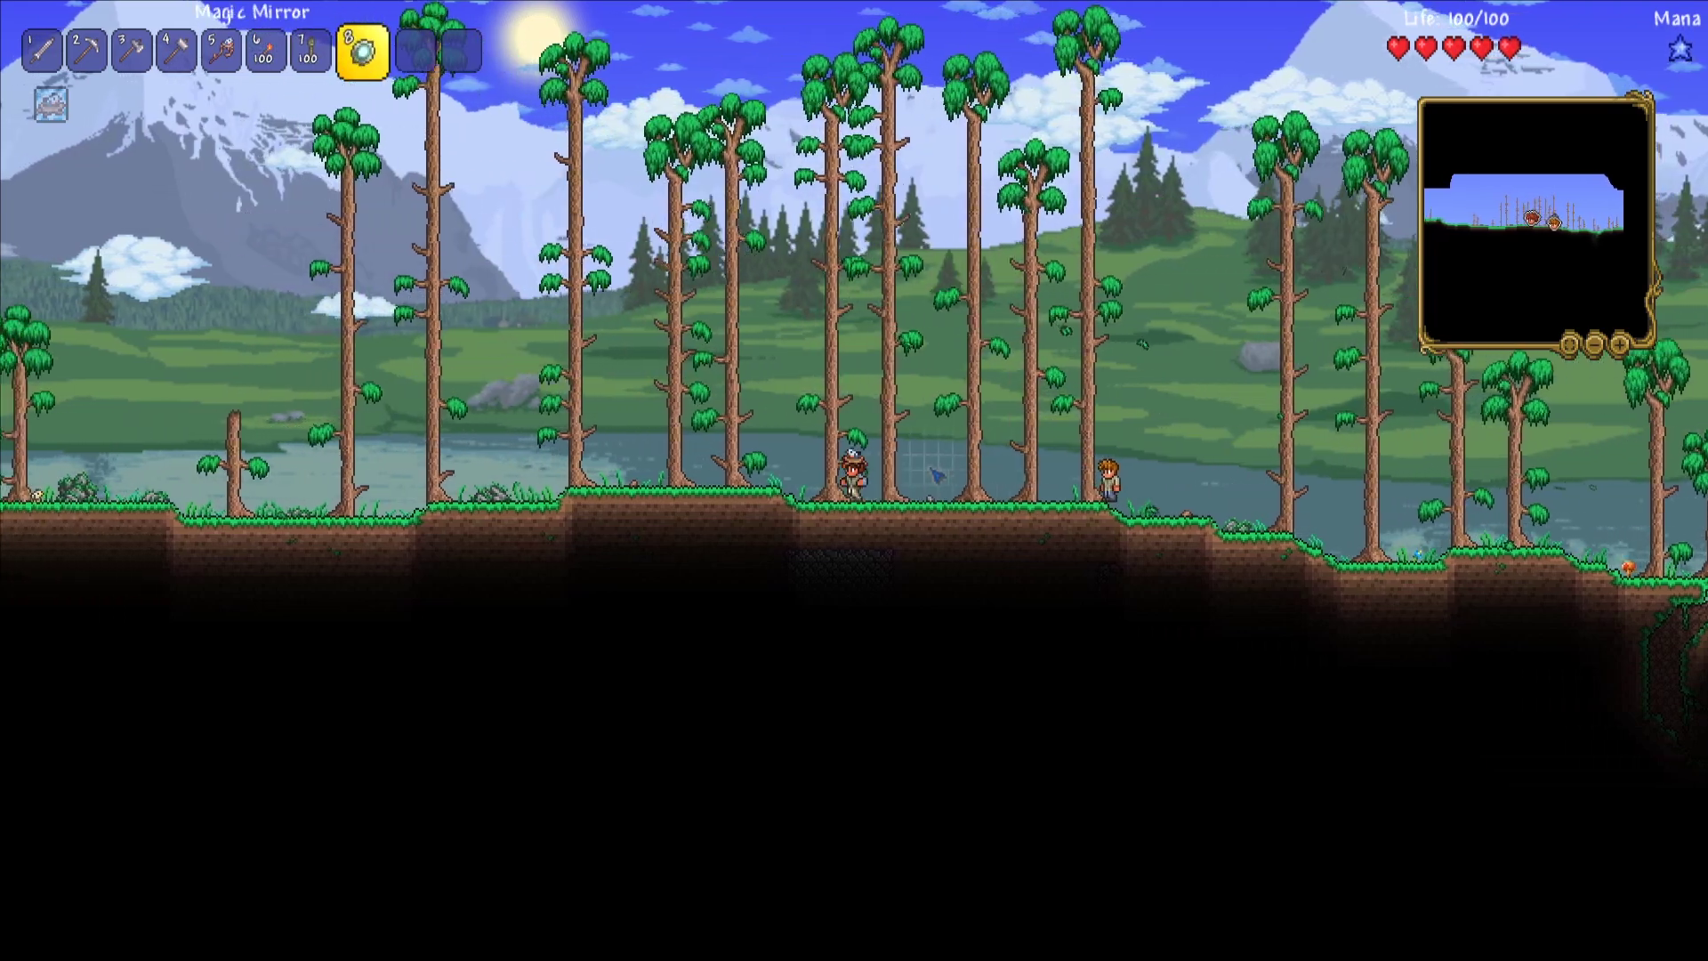
scroll(939, 480, "up", 2)
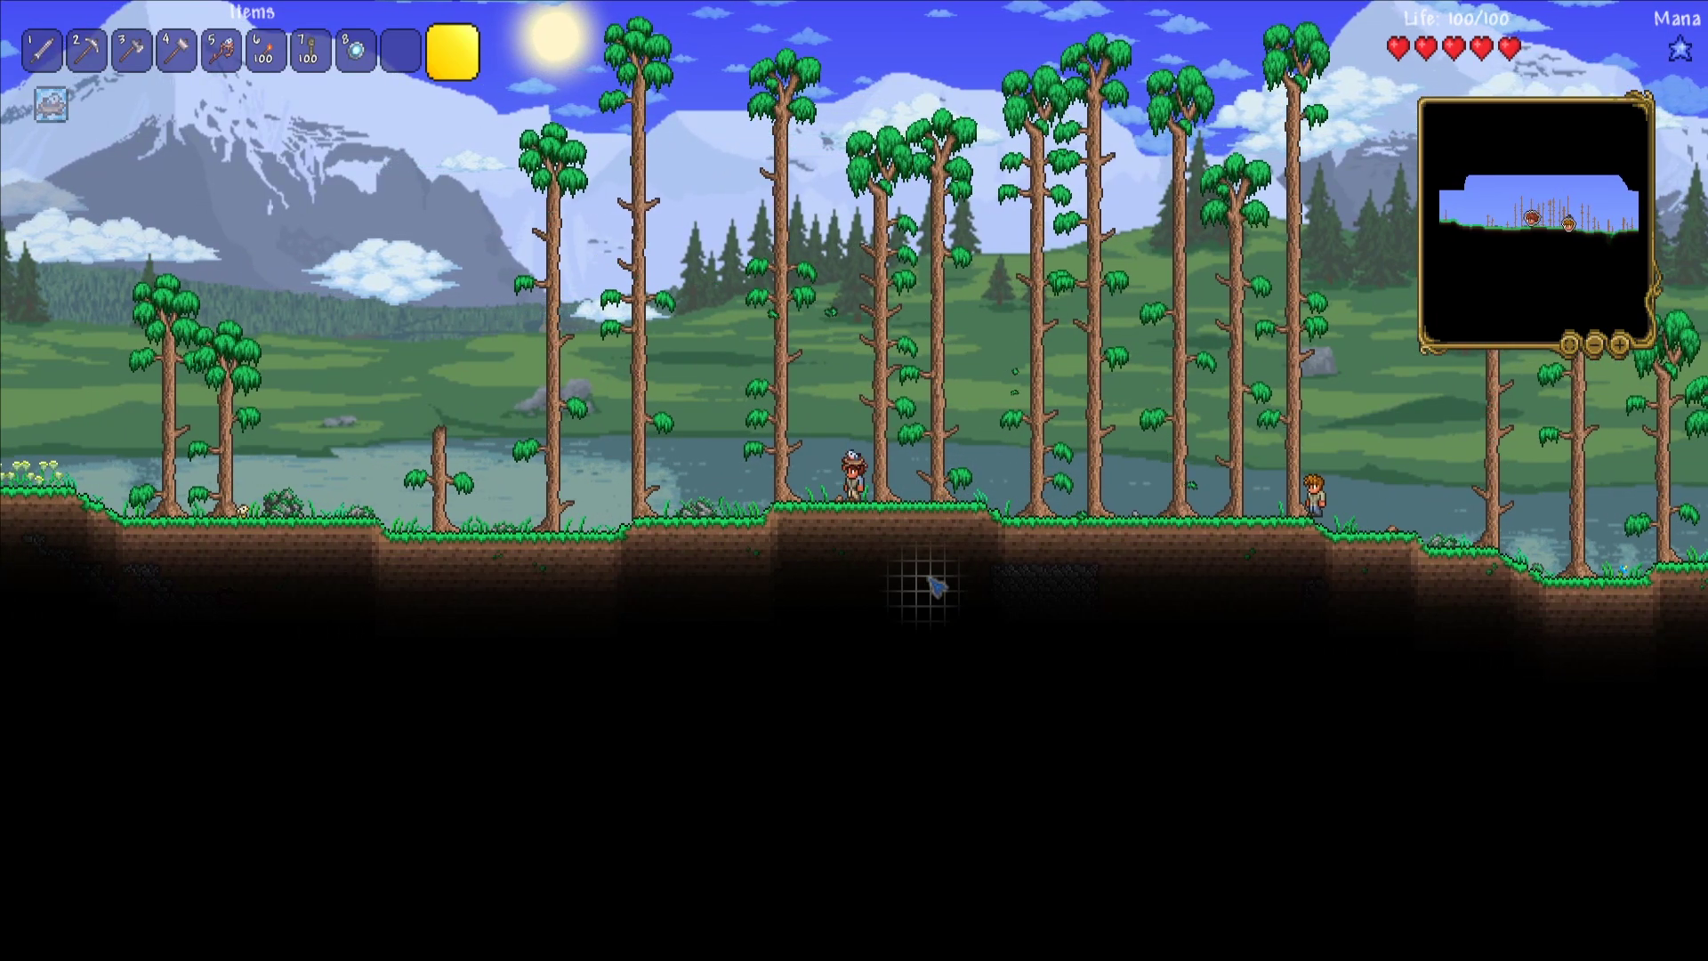
key("1")
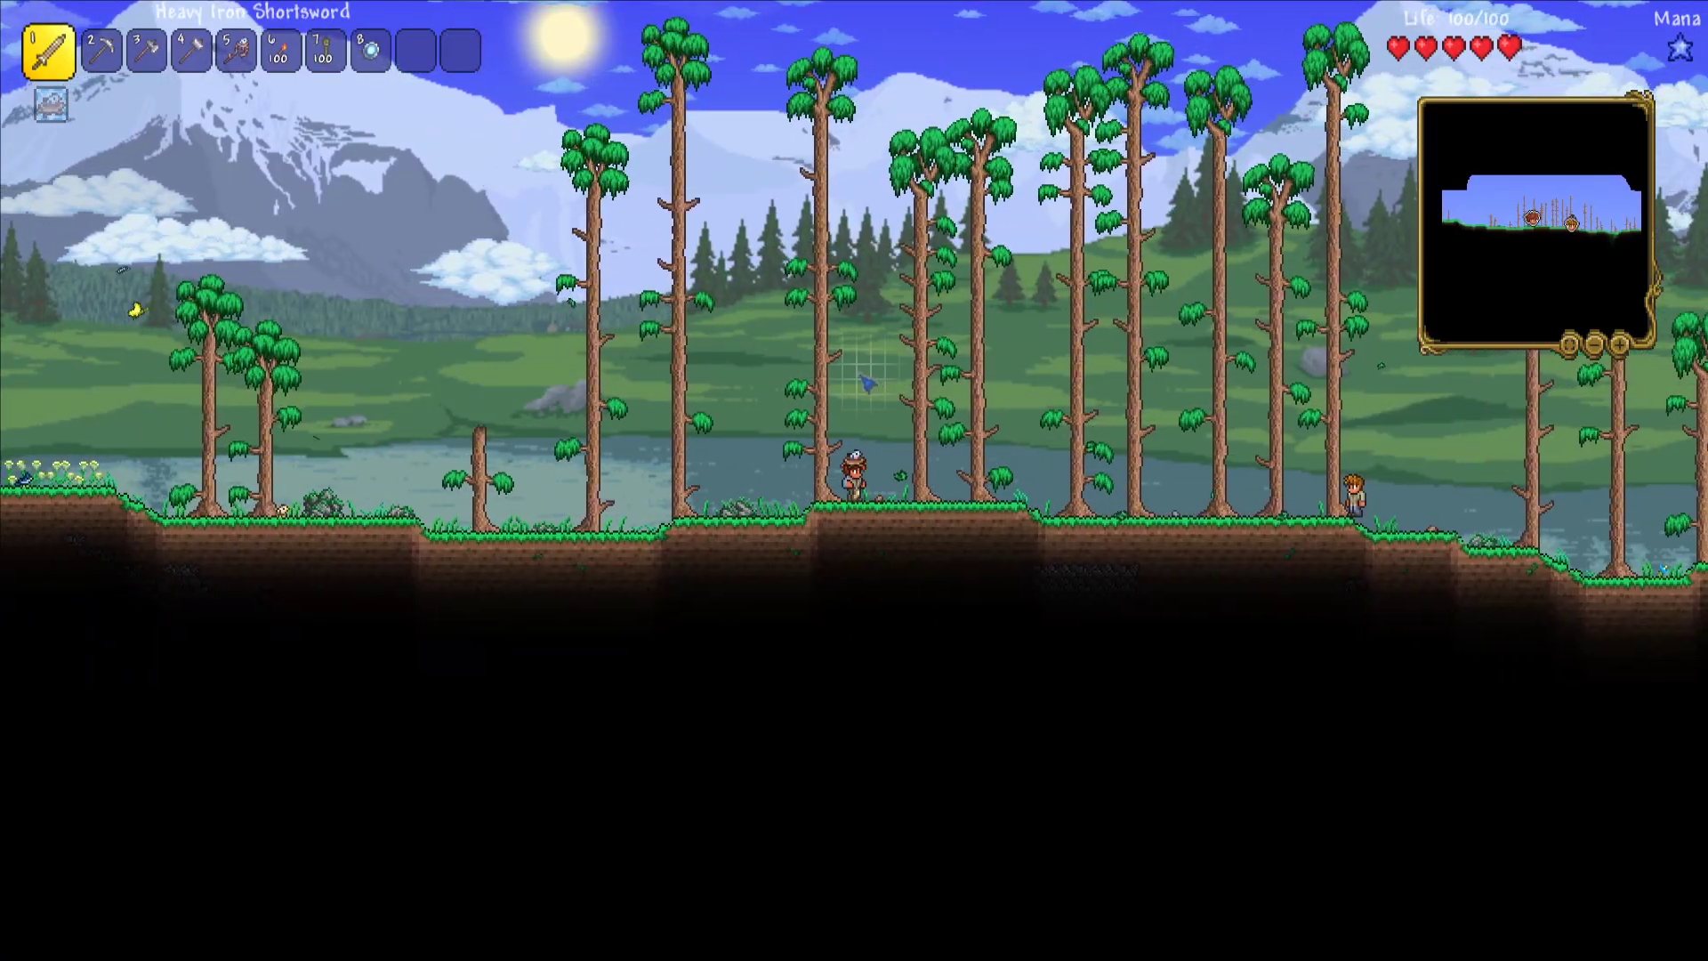
key("d")
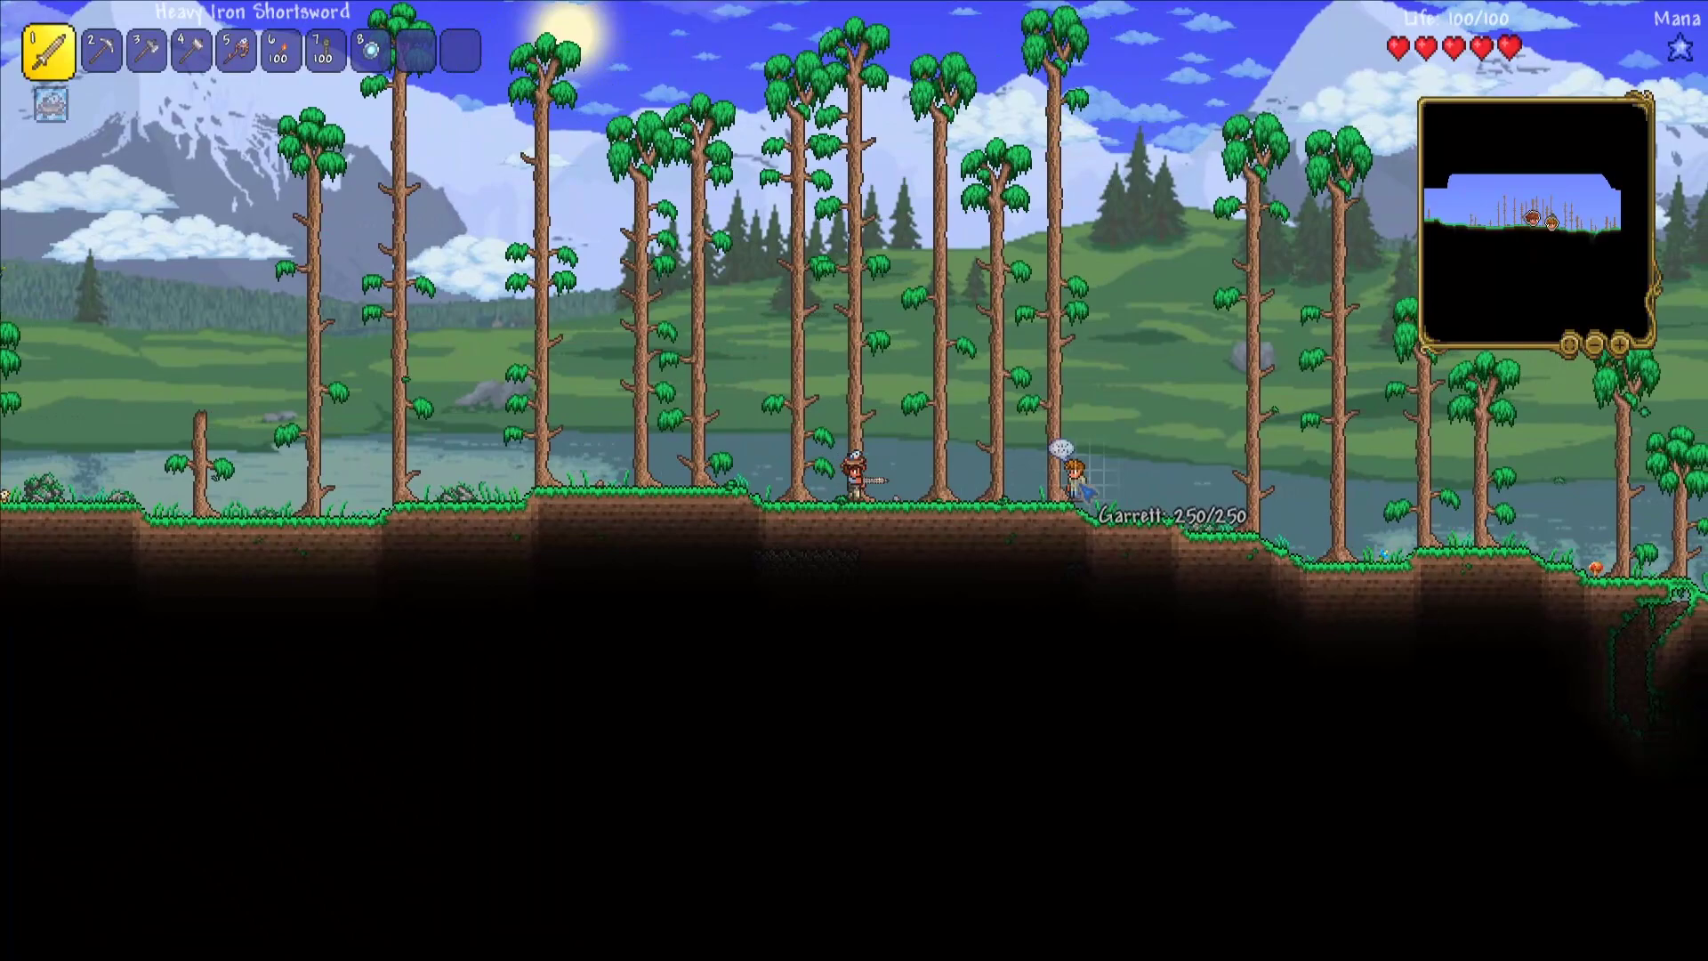
key("a")
key("a")
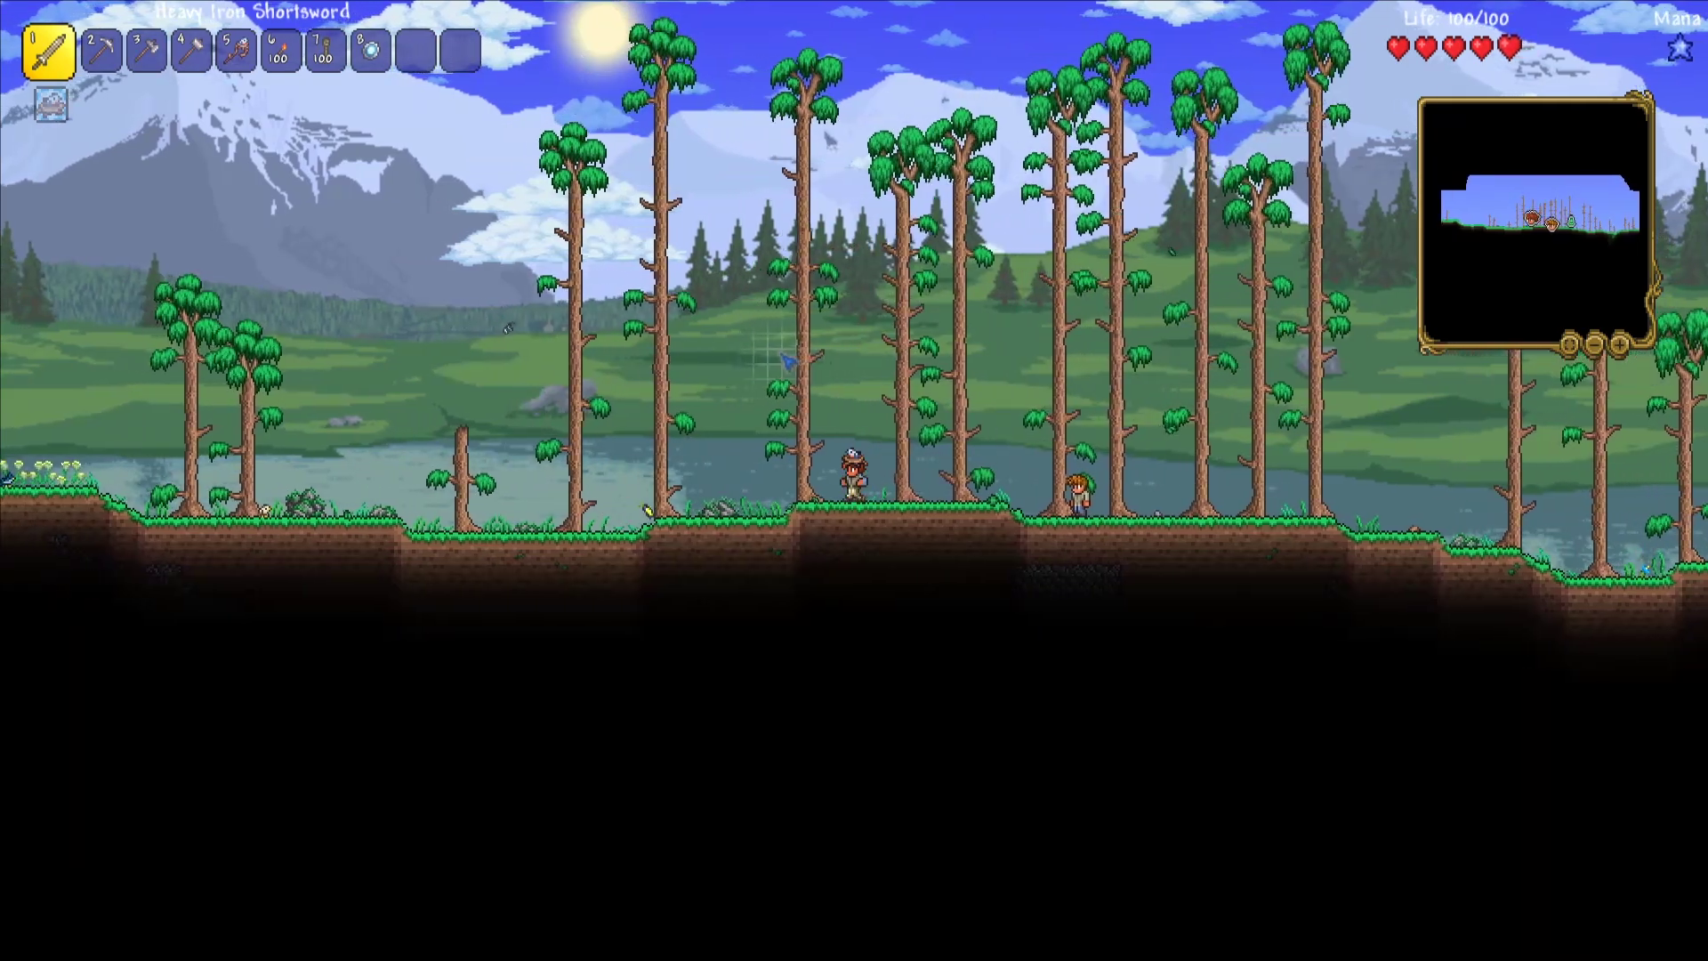
key("equal")
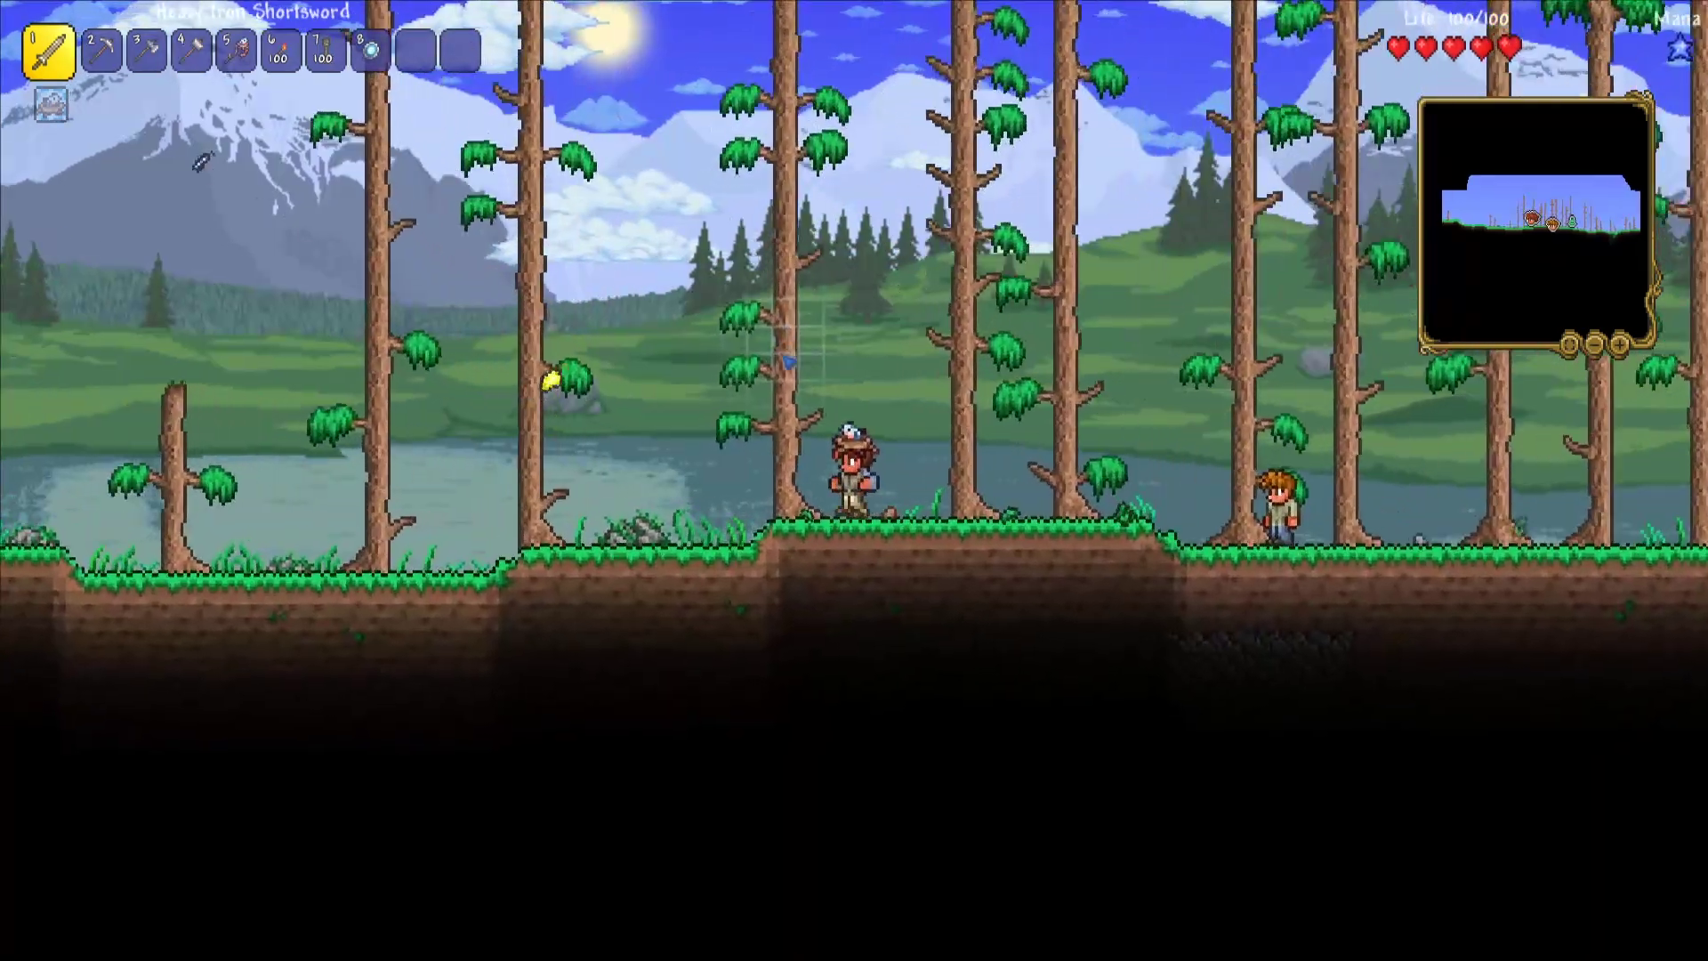
key("a")
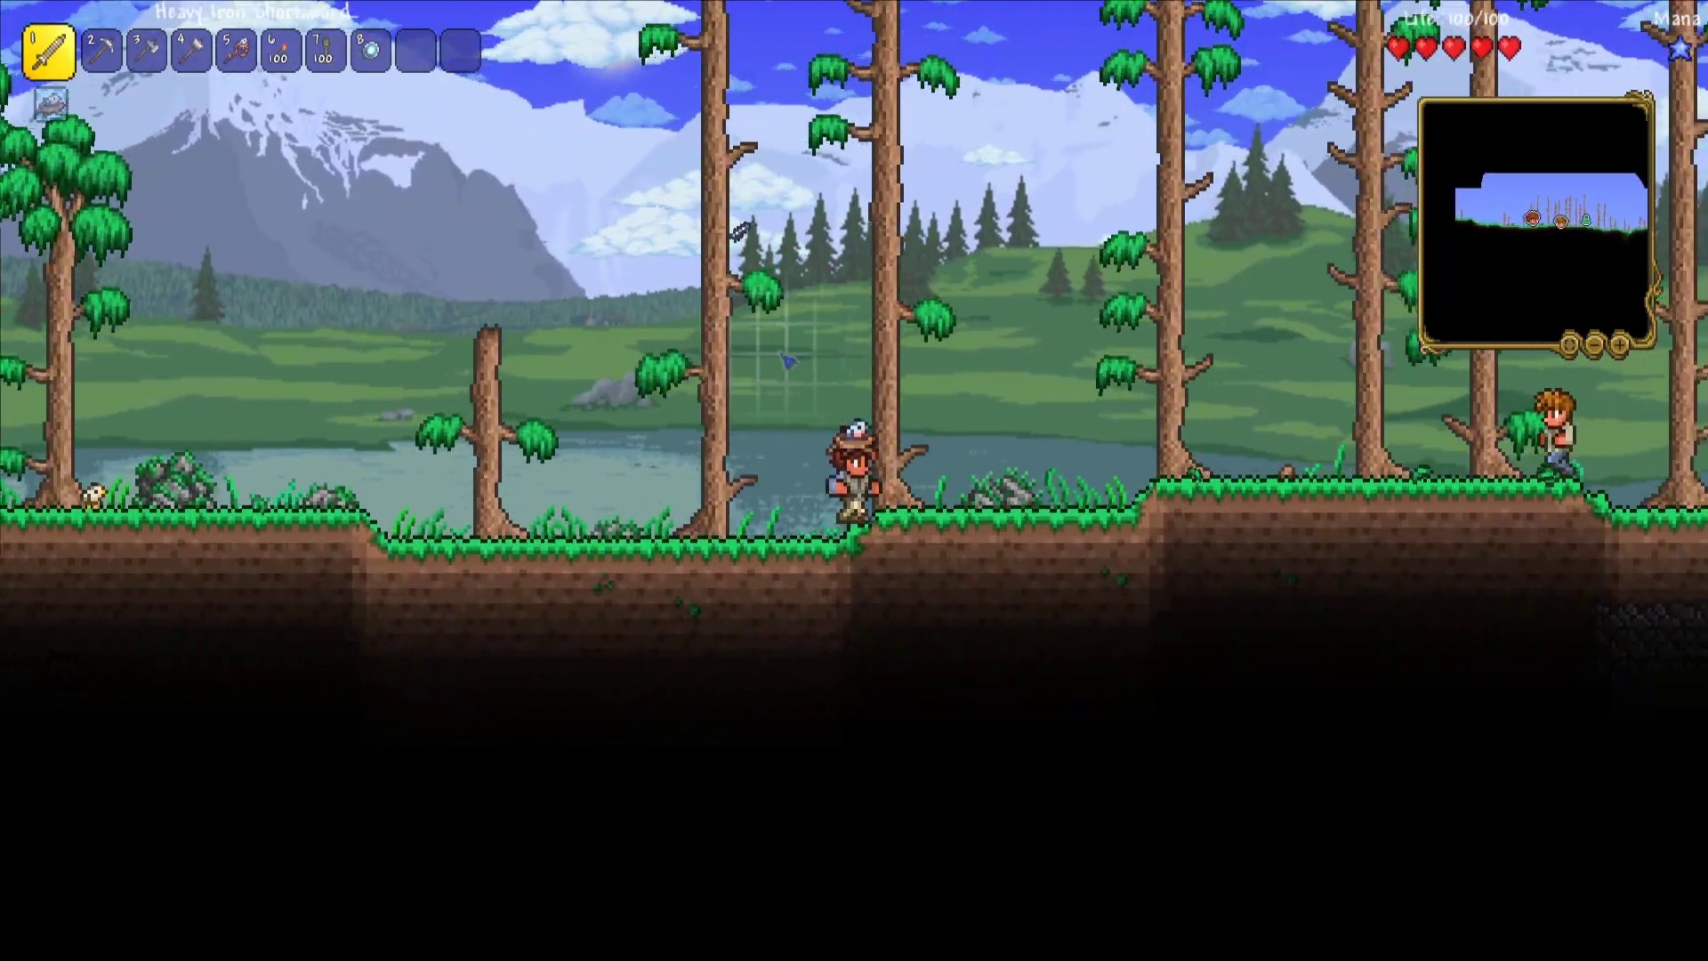
key("d")
key("space")
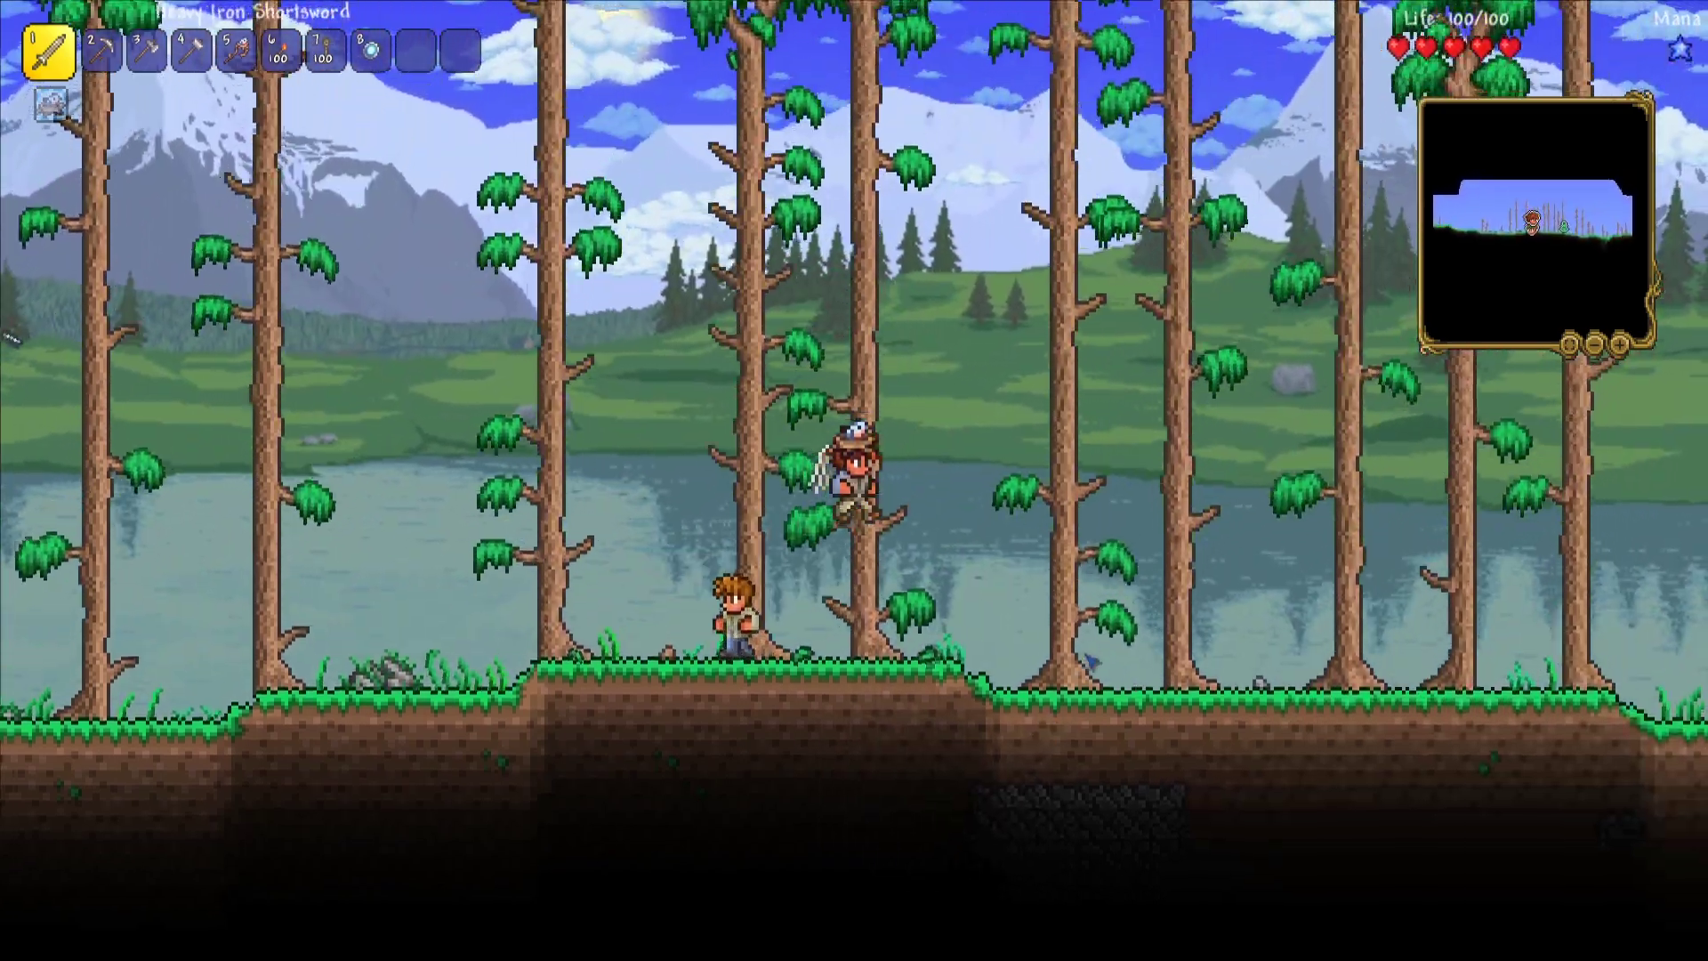